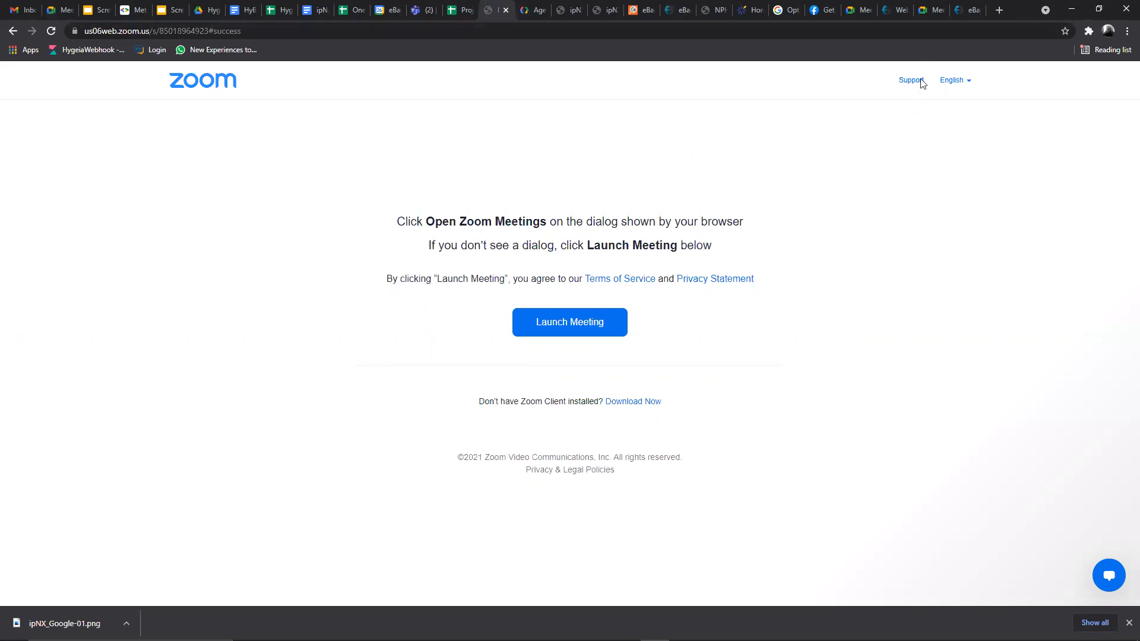
- Switch to the eBanqo Messenger sign-in tab, where the username and password are already filled in
click(966, 10)
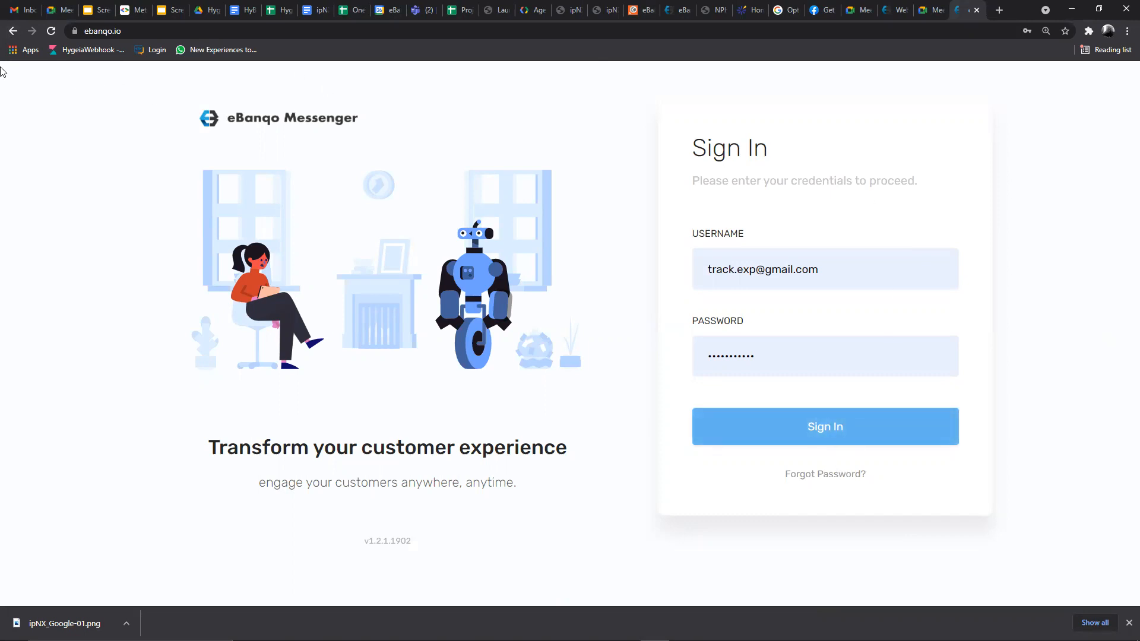
- Sign in to eBanqo Messenger and open the Knowledge Base list under Configurations
click(819, 425)
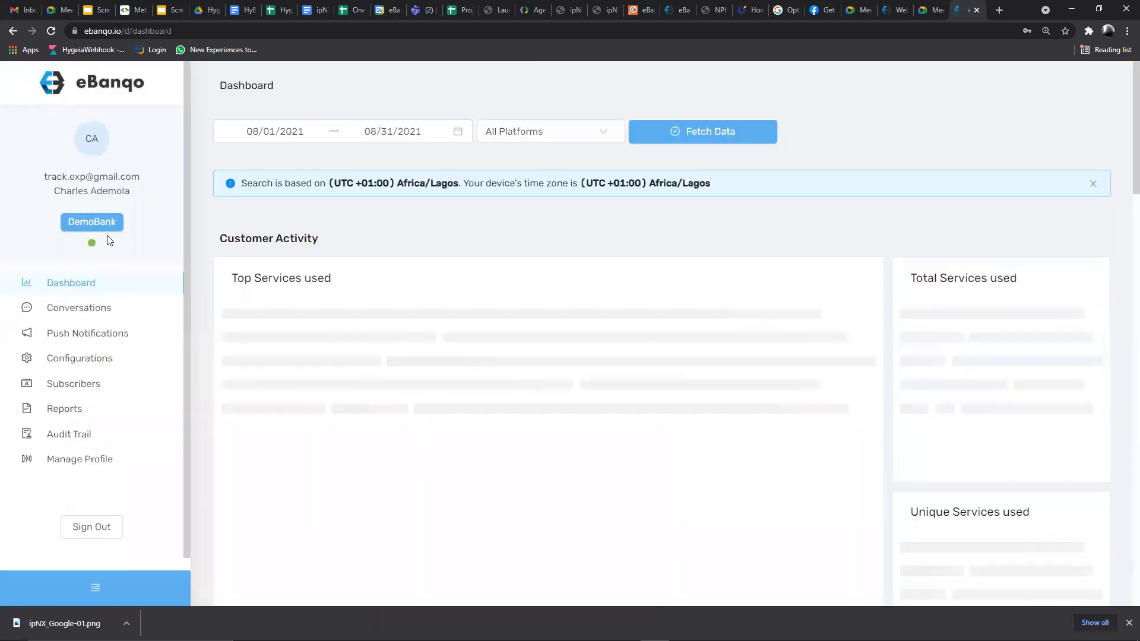
click(70, 363)
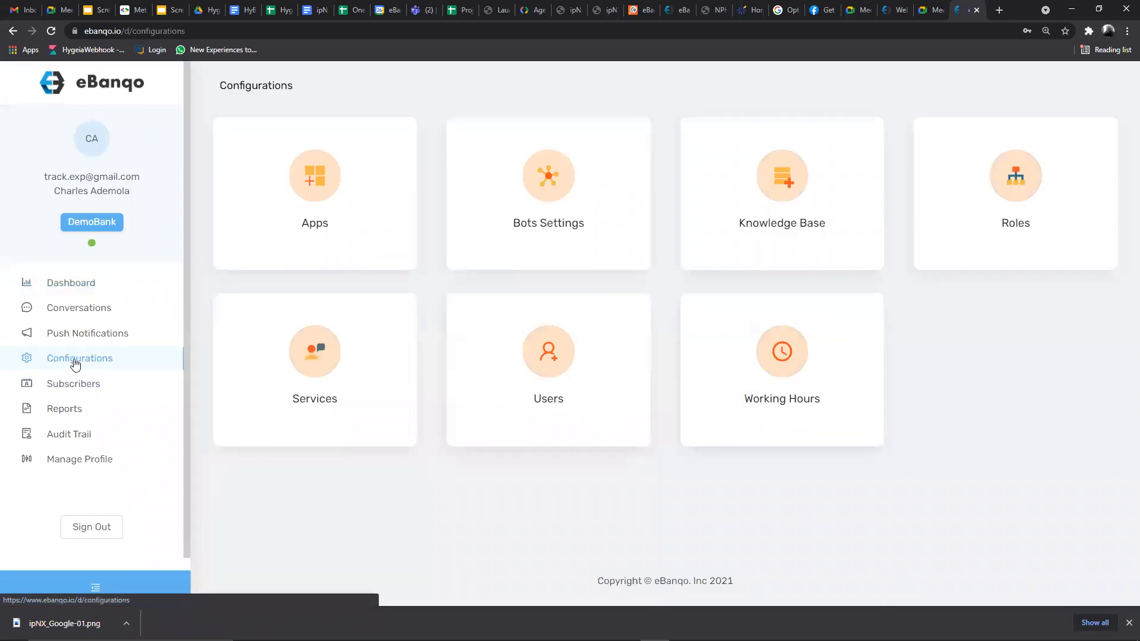
click(793, 240)
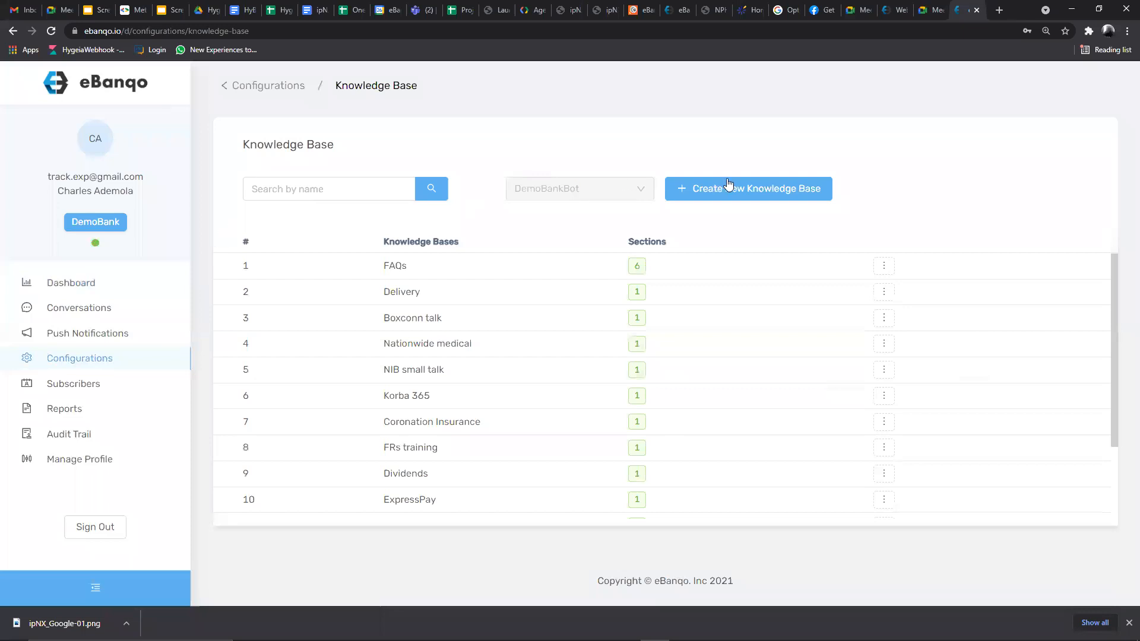
- Scroll the knowledge base table and bring up the action menu on the FAQs row
scroll(392, 333, down, 2)
scroll(399, 371, up, 2)
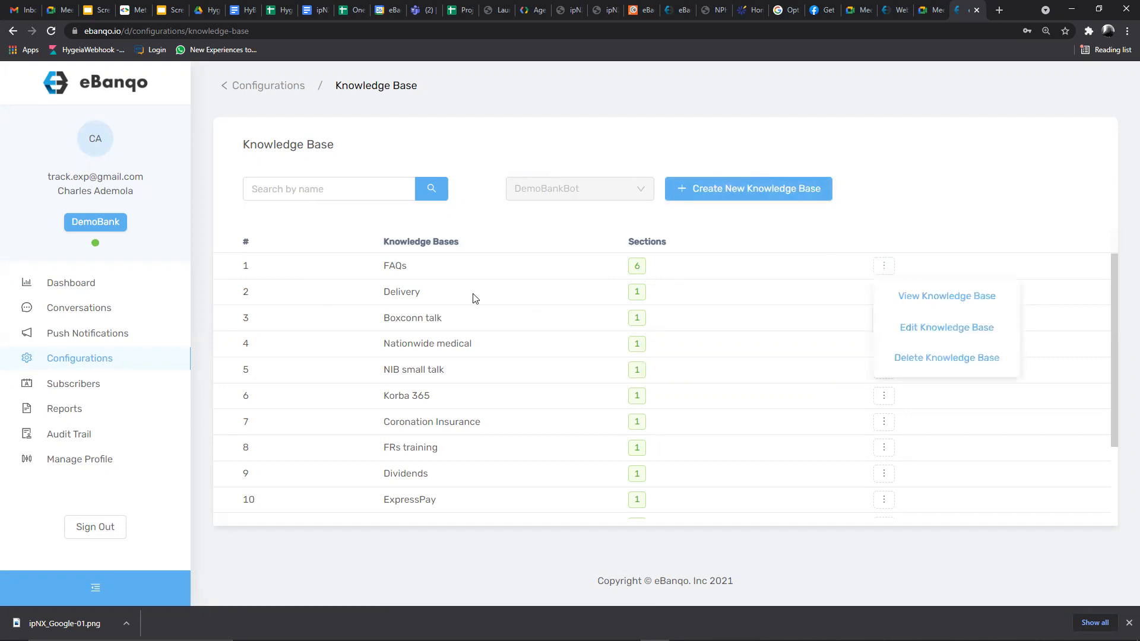
mouse_move(881, 263)
- Edit the FAQs knowledge base and review its six sections, including Small talks and General Questions
click(929, 331)
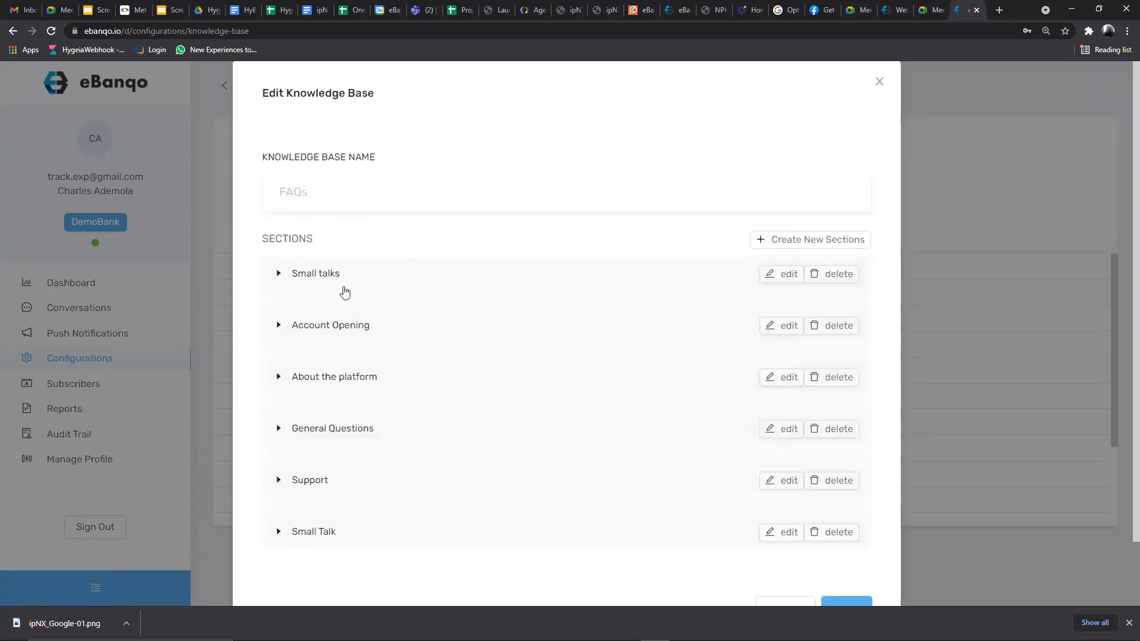
scroll(338, 333, down, 2)
scroll(338, 333, up, 2)
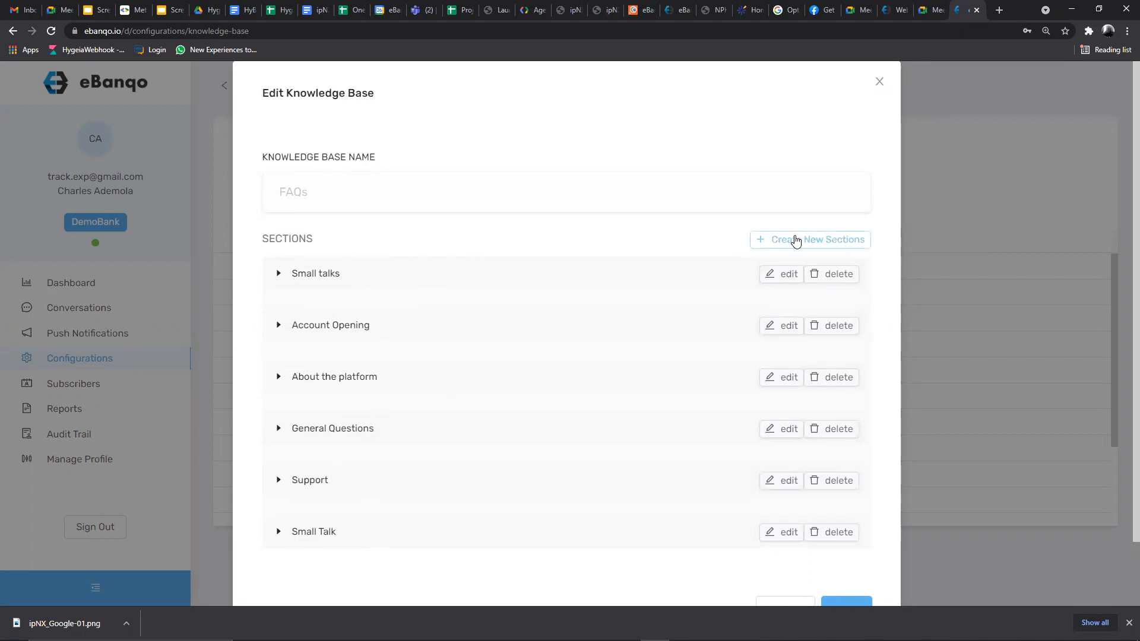
click(796, 241)
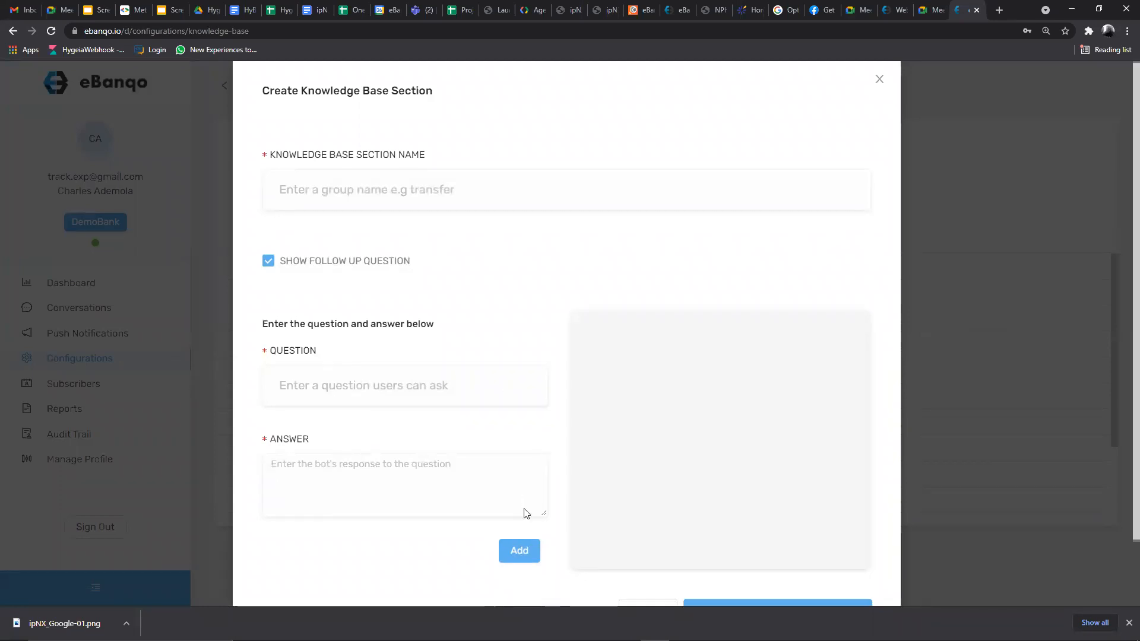
scroll(310, 291, down, 2)
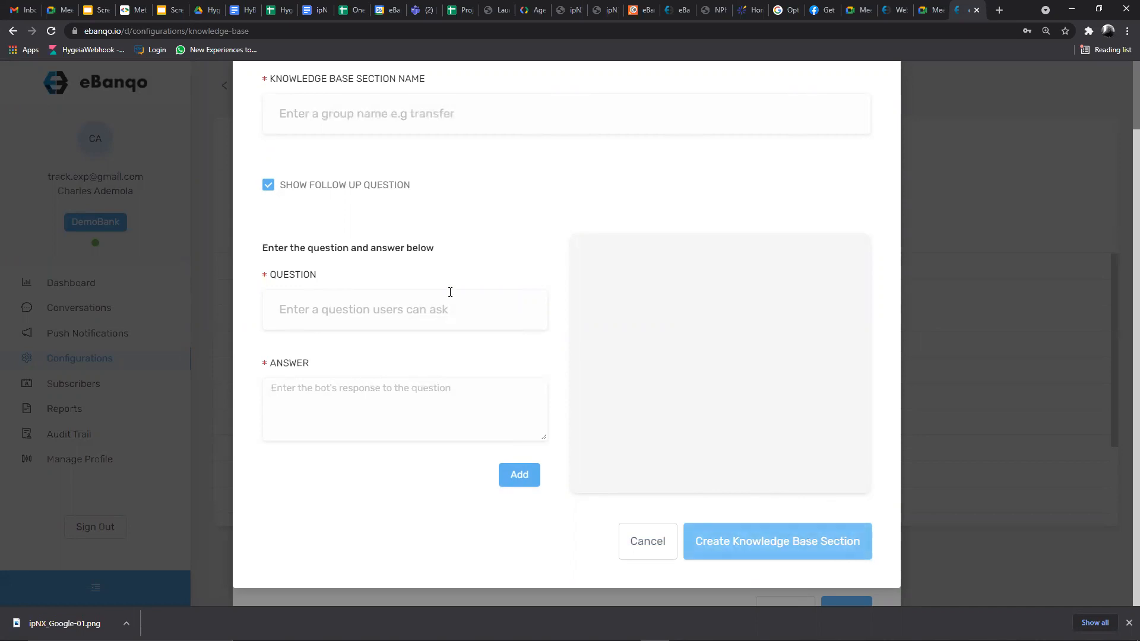
click(390, 307)
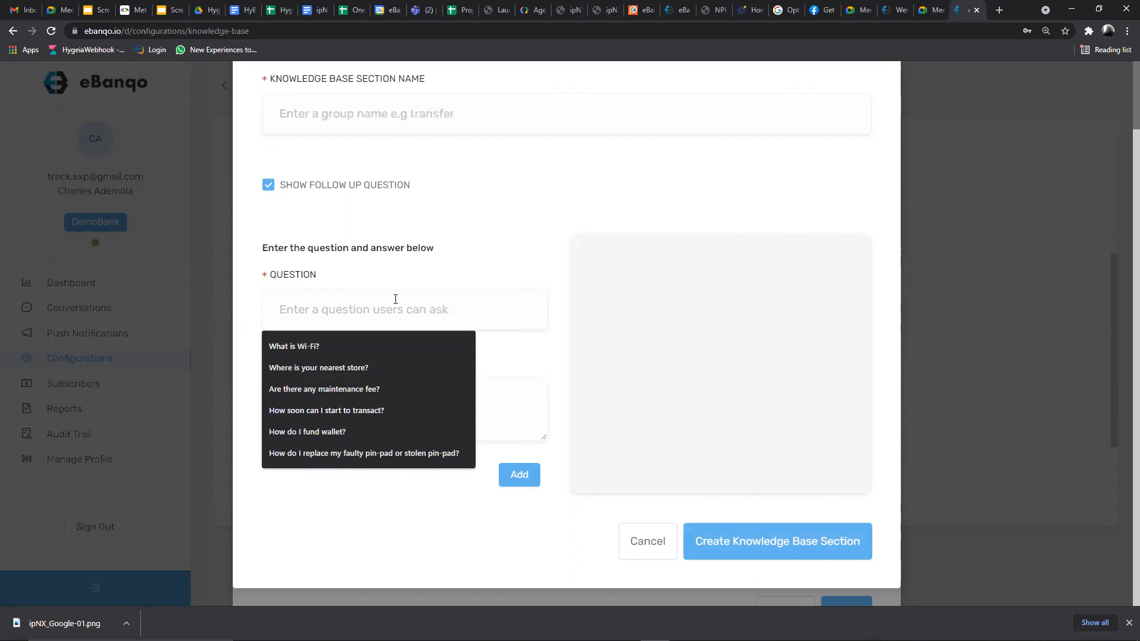
text(Can I )
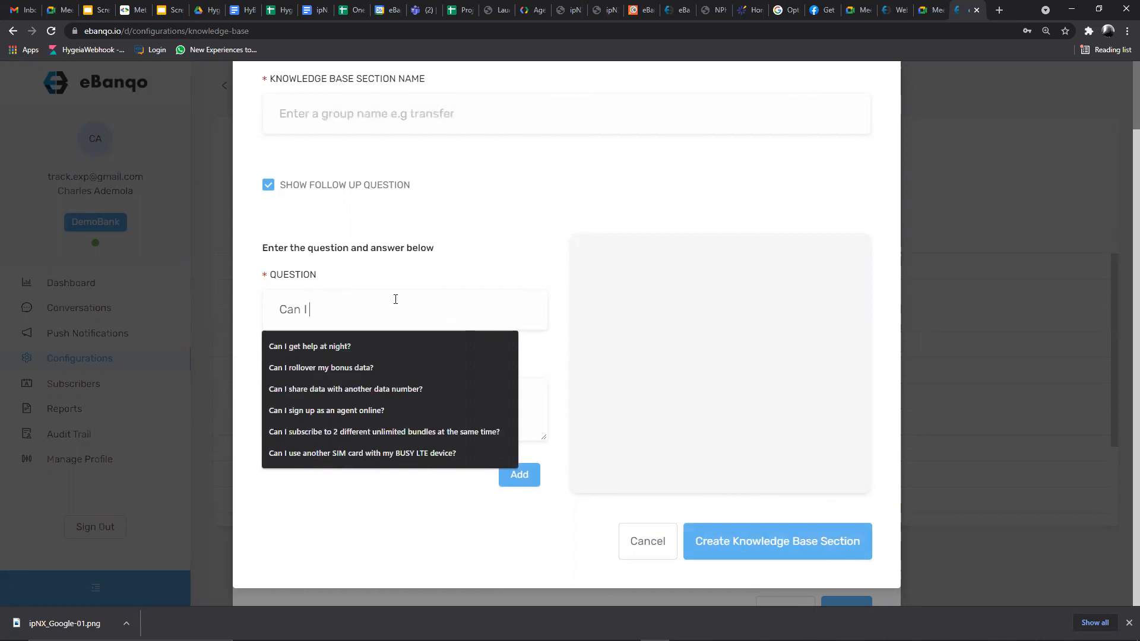
text(get a loan)
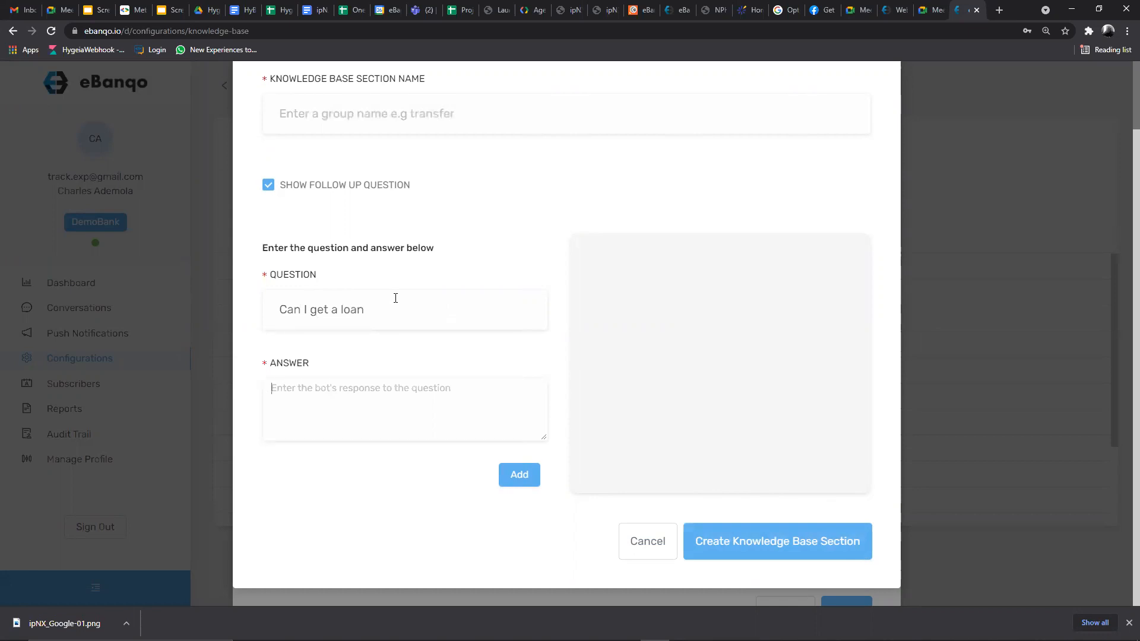
key(Tab)
text(To )
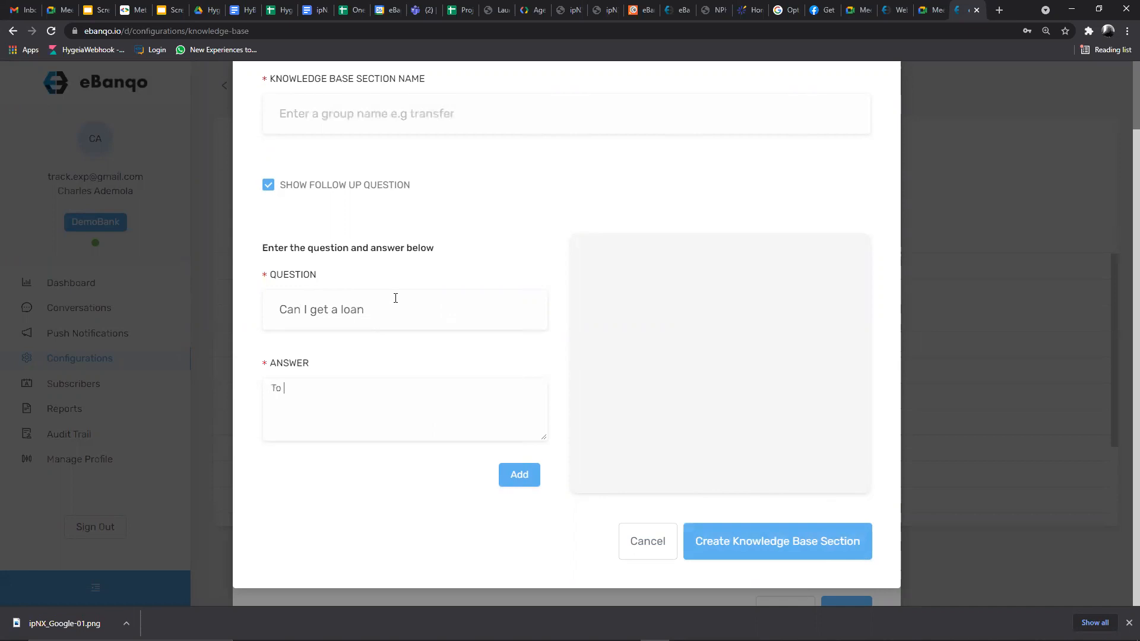
text(he)
key(BackSpace)
key(BackSpace)
text(get a loan, pleasse)
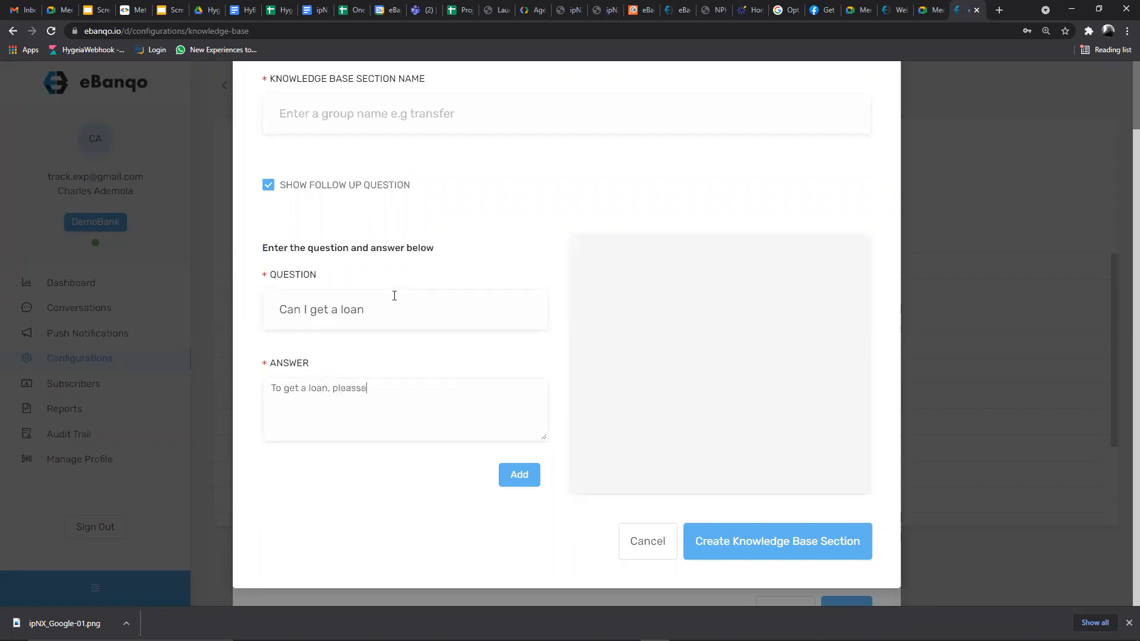
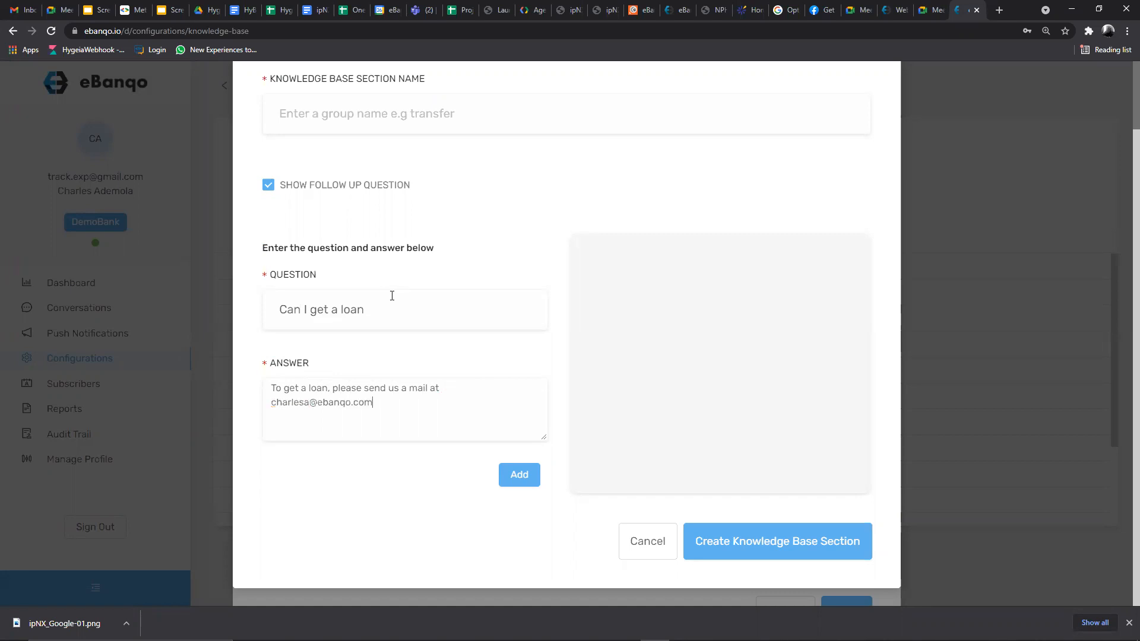
click(526, 475)
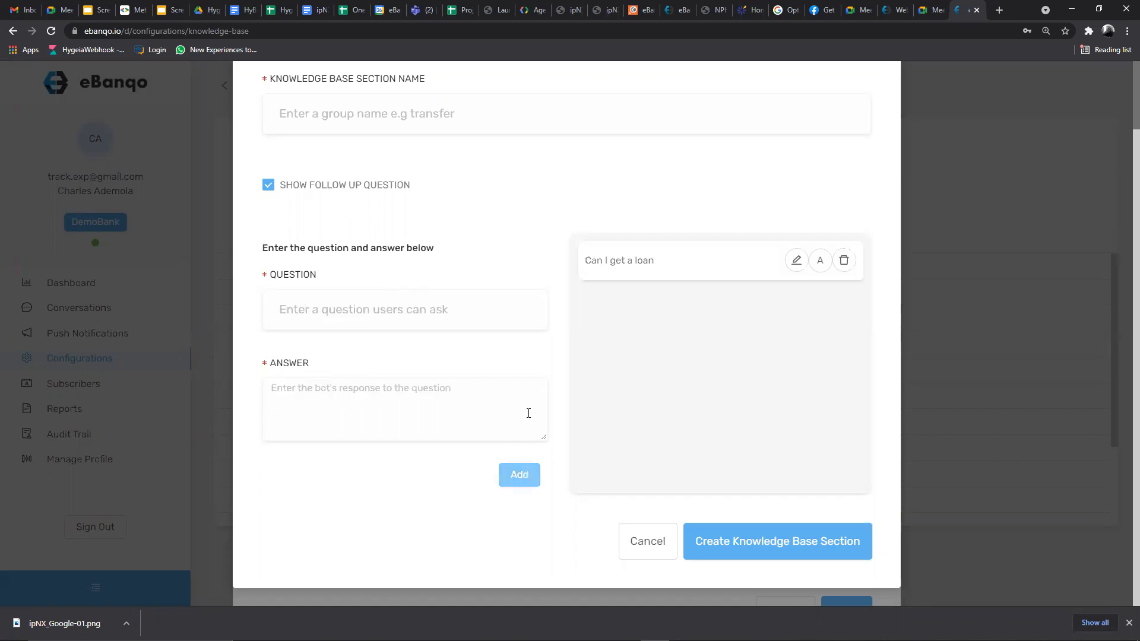
click(439, 310)
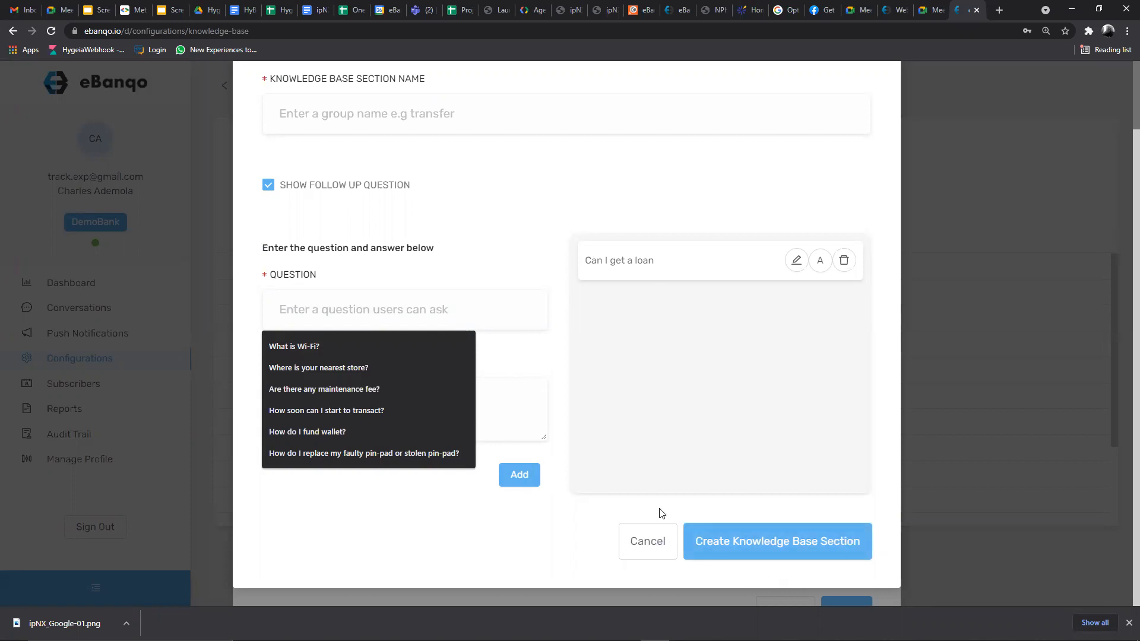
click(653, 542)
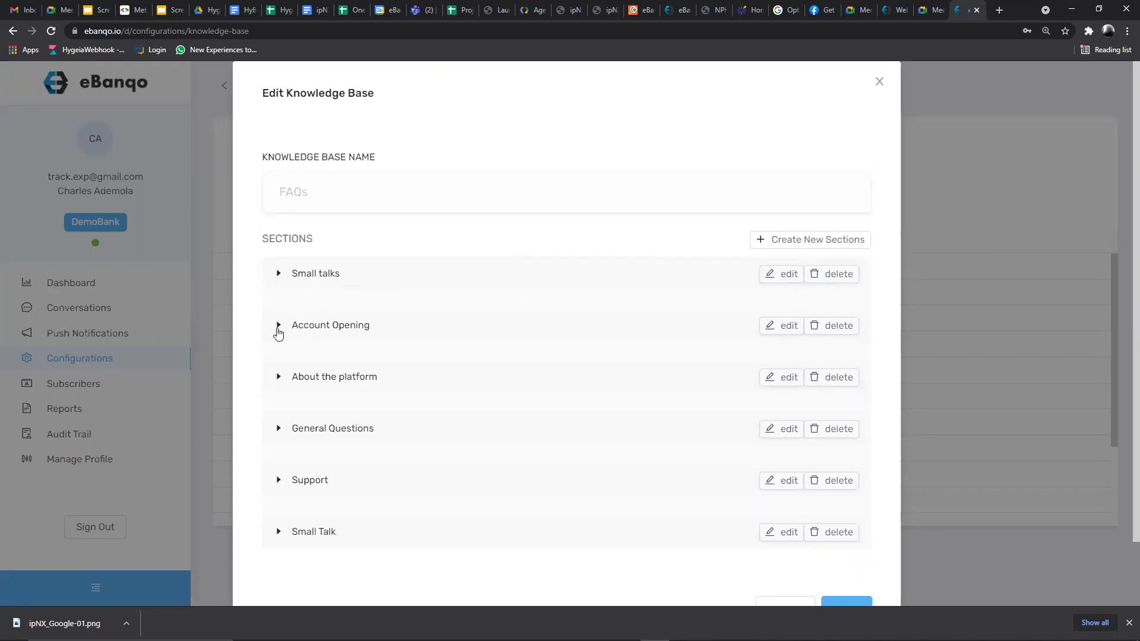
click(785, 326)
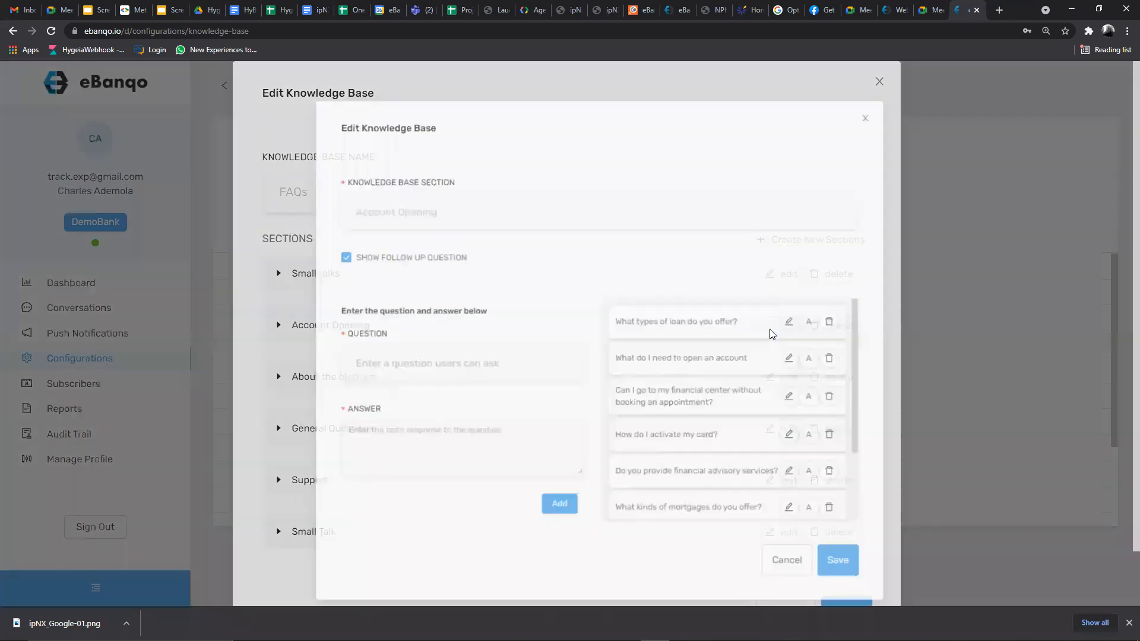
scroll(653, 333, down, 2)
scroll(661, 369, up, 2)
scroll(661, 366, down, 2)
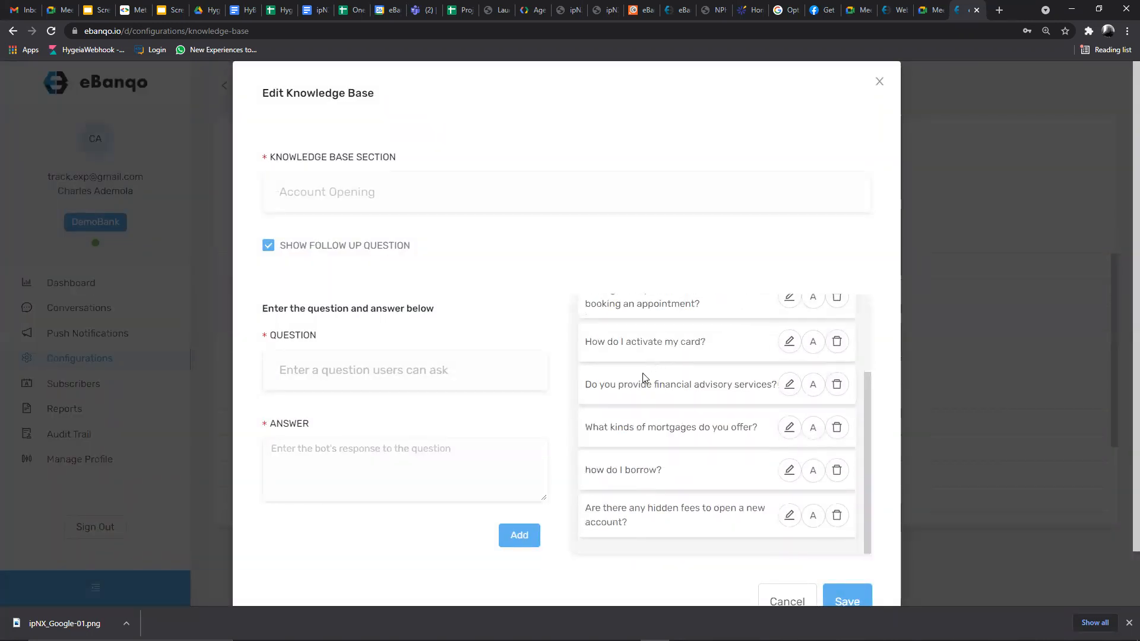
scroll(644, 380, up, 3)
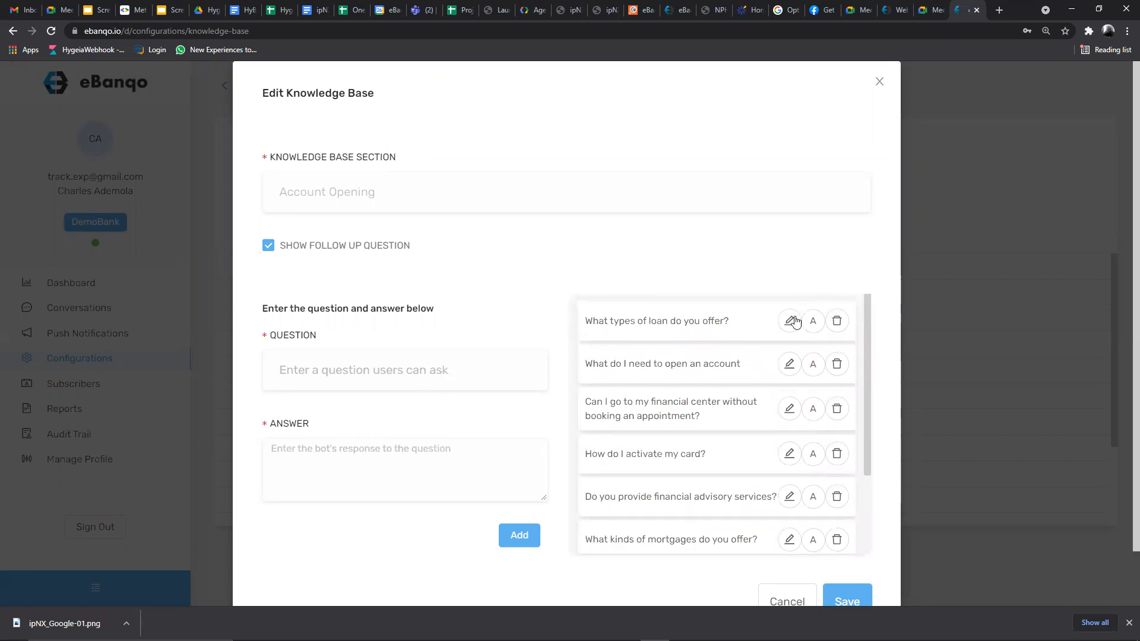
click(790, 321)
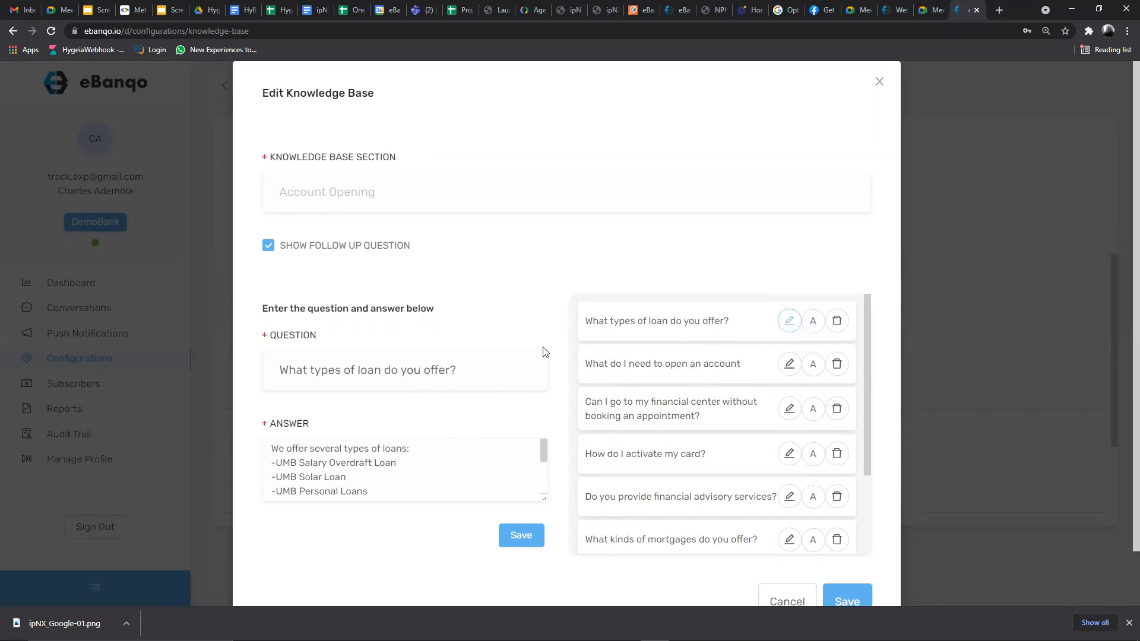
scroll(356, 460, down, 3)
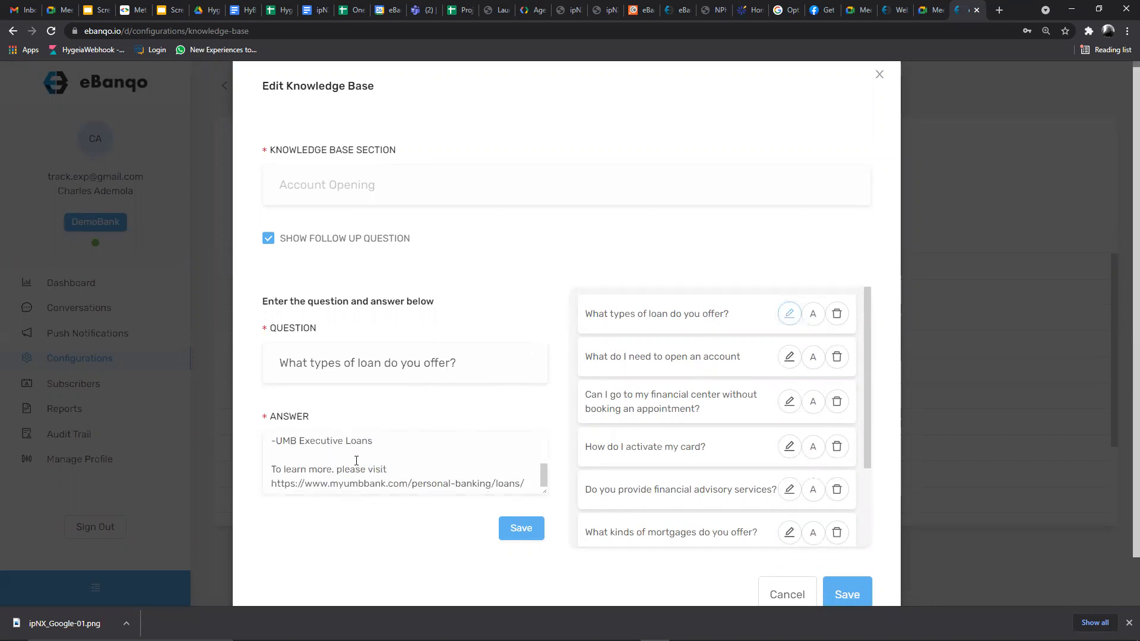
scroll(356, 461, down, 2)
click(529, 477)
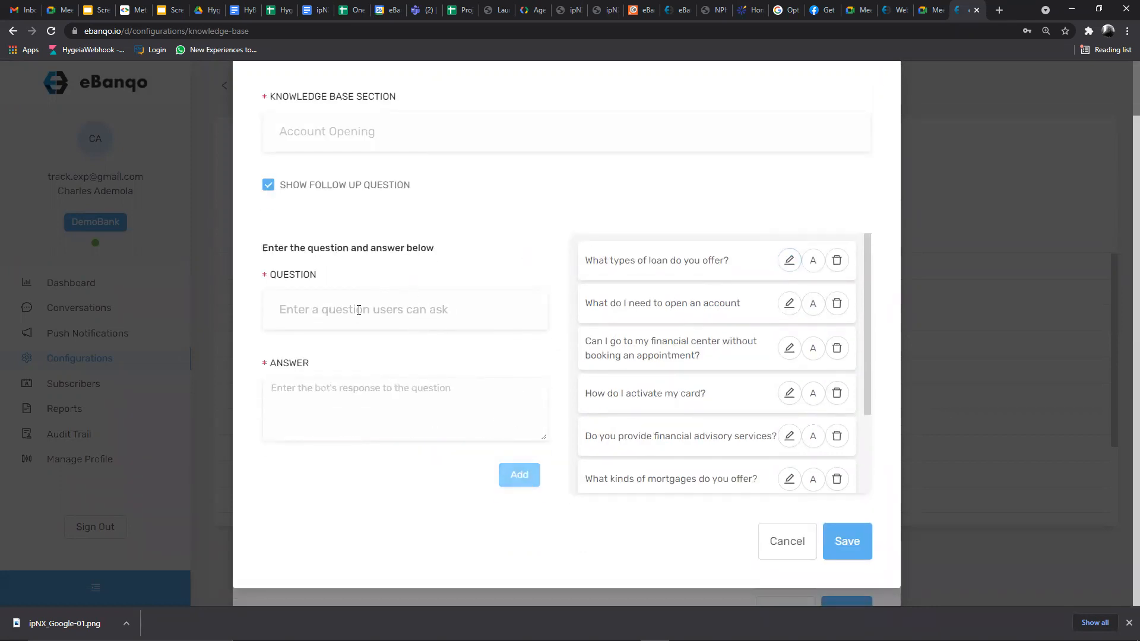
click(335, 309)
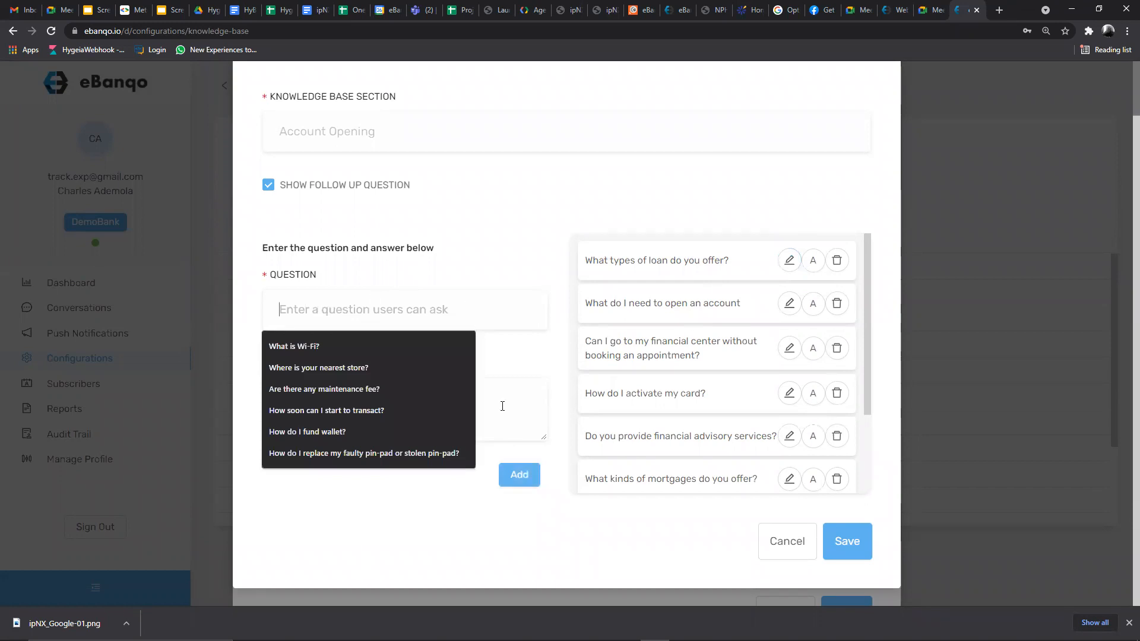
key(Tab)
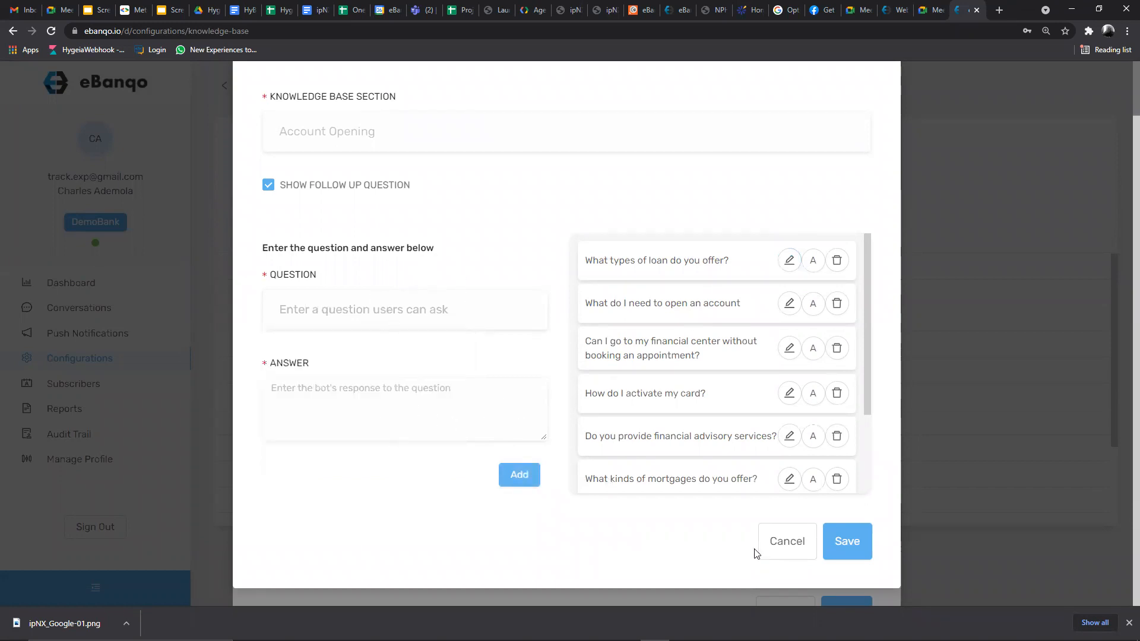
click(784, 544)
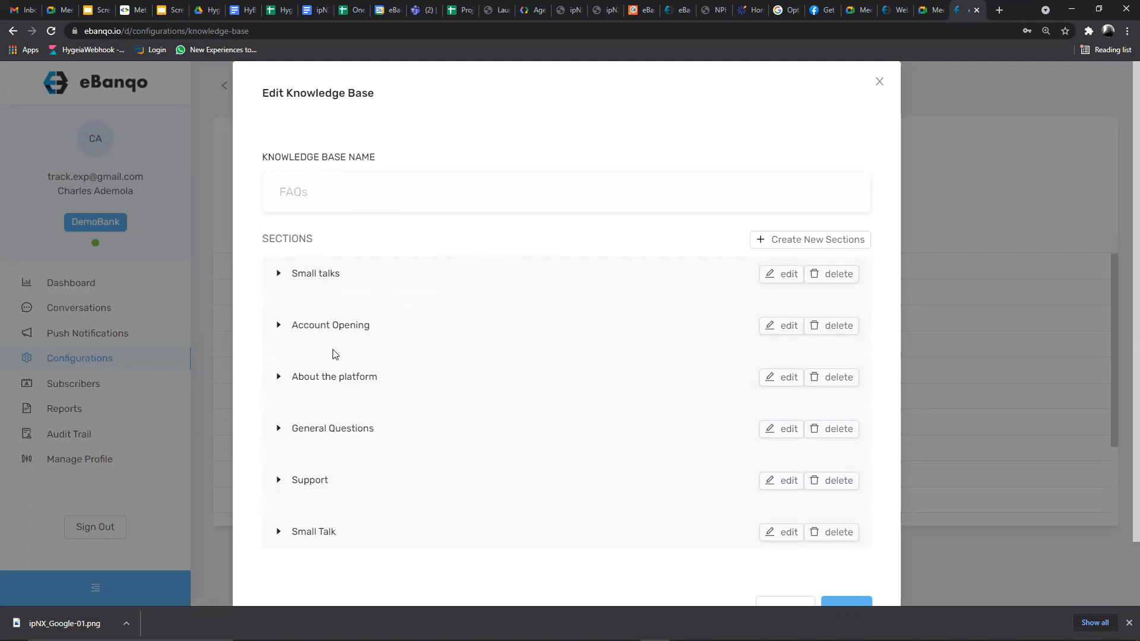
scroll(422, 249, down, 1)
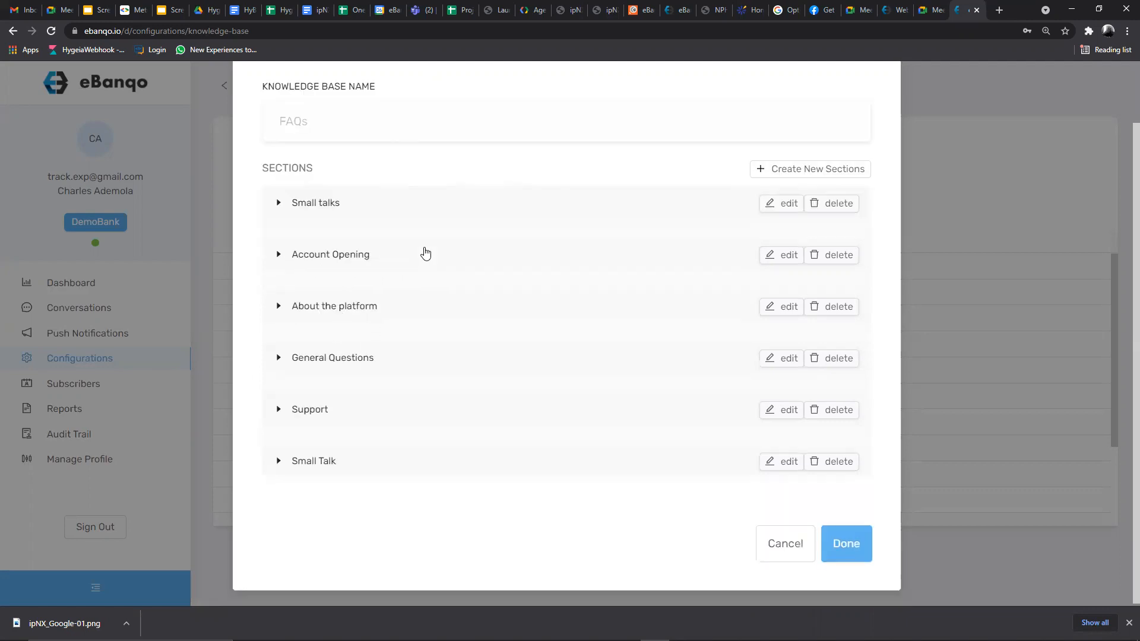
scroll(423, 263, up, 1)
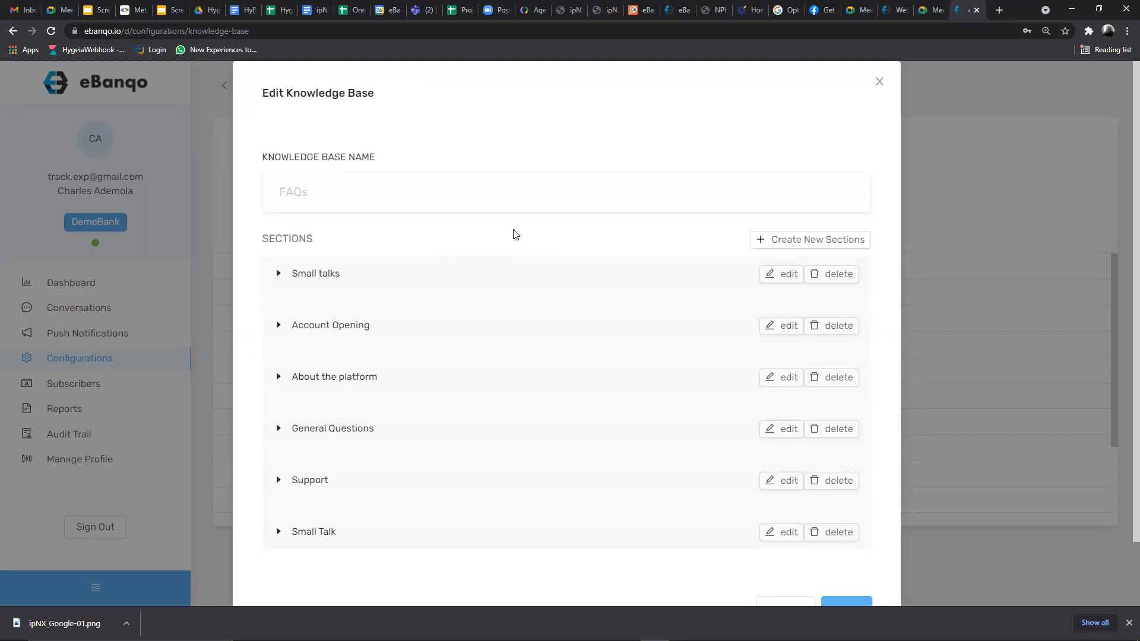
scroll(522, 234, down, 2)
scroll(542, 224, up, 2)
- Close the FAQs editor and view the FAQs knowledge base, scrolling through its stored questions and answers
click(881, 82)
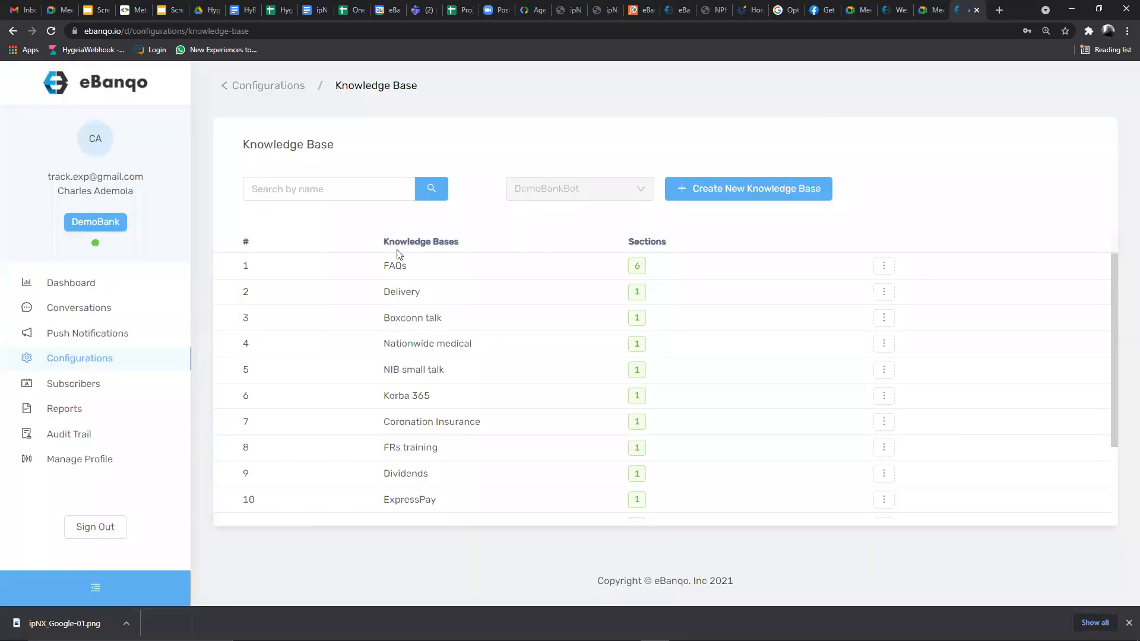
mouse_move(882, 263)
click(930, 295)
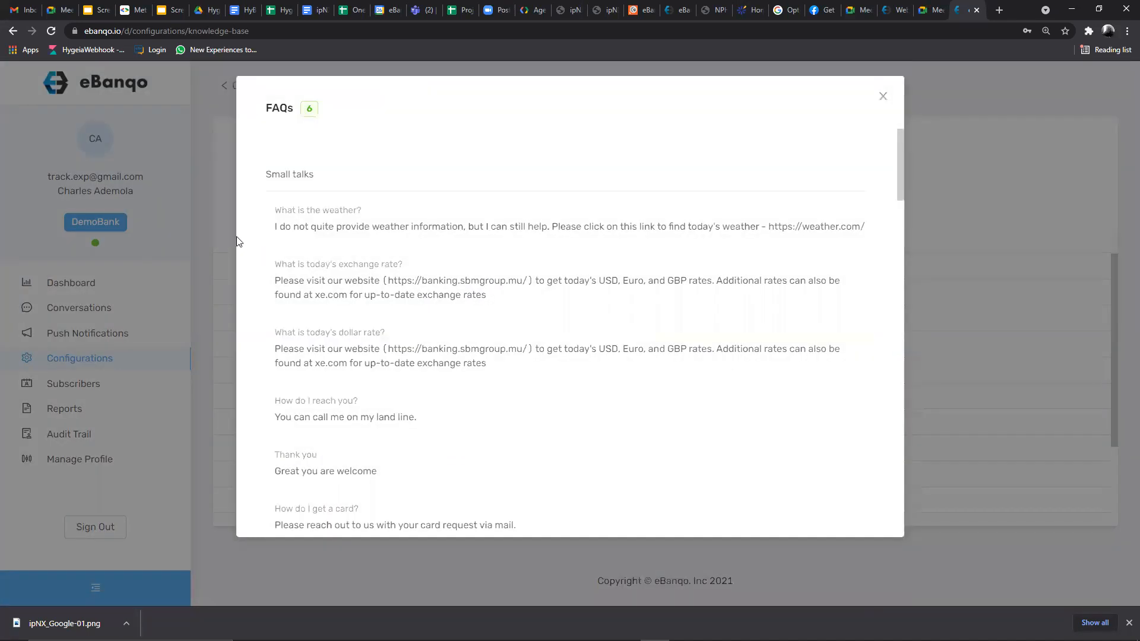
scroll(308, 243, down, 2)
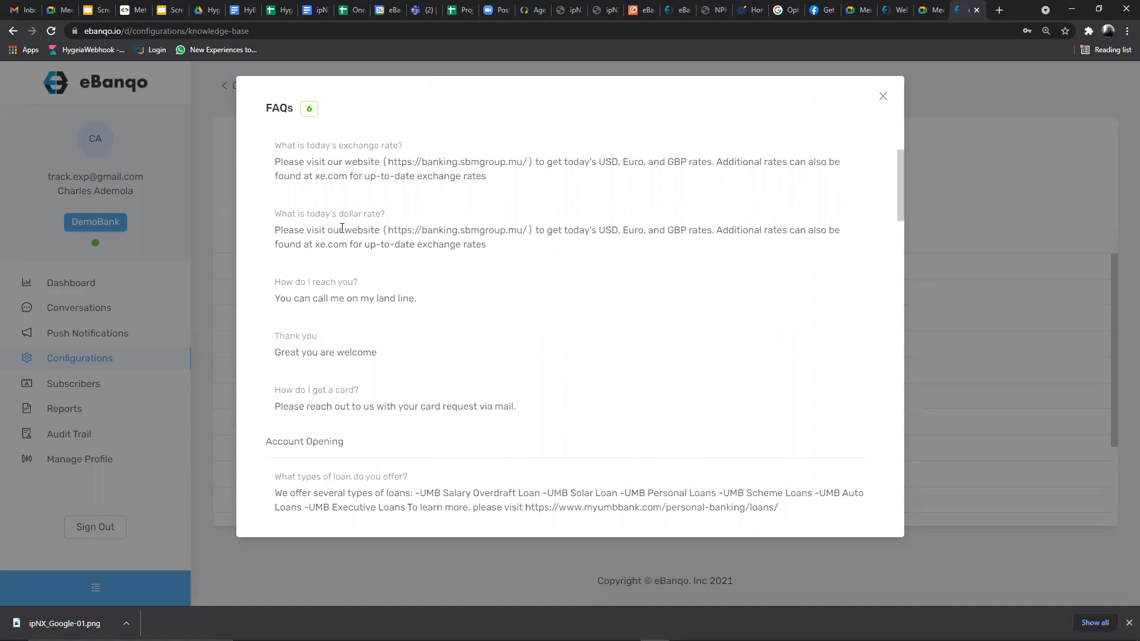
scroll(342, 229, down, 6)
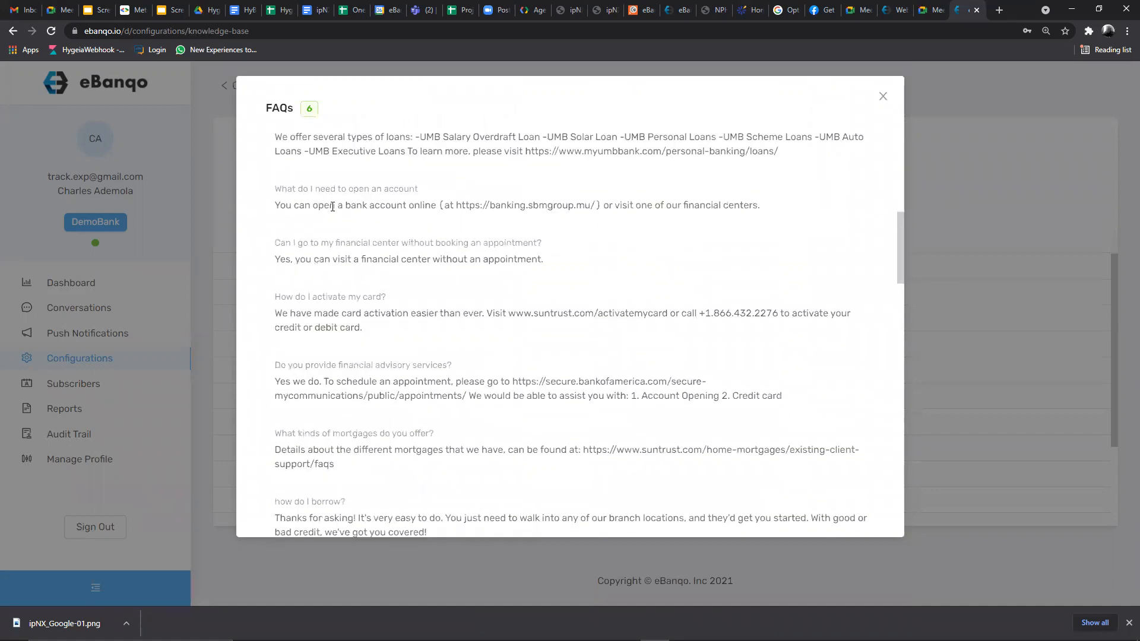
- Ask the Demo Bank bot 'What types of loans do you have?' in WhatsApp
mouse_move(685, 639)
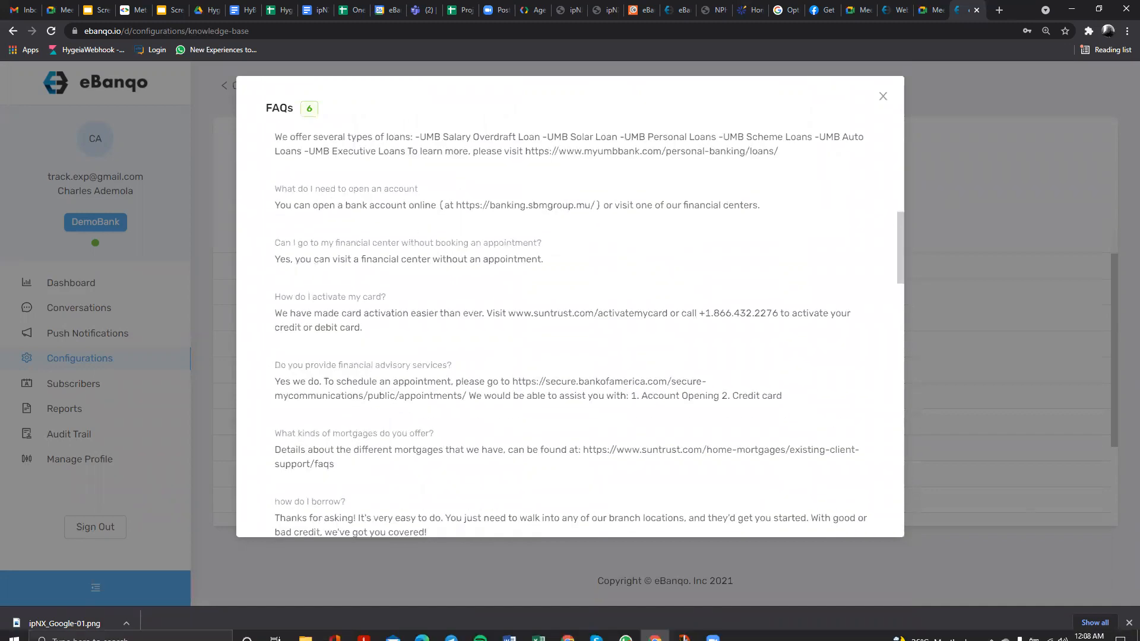
click(627, 630)
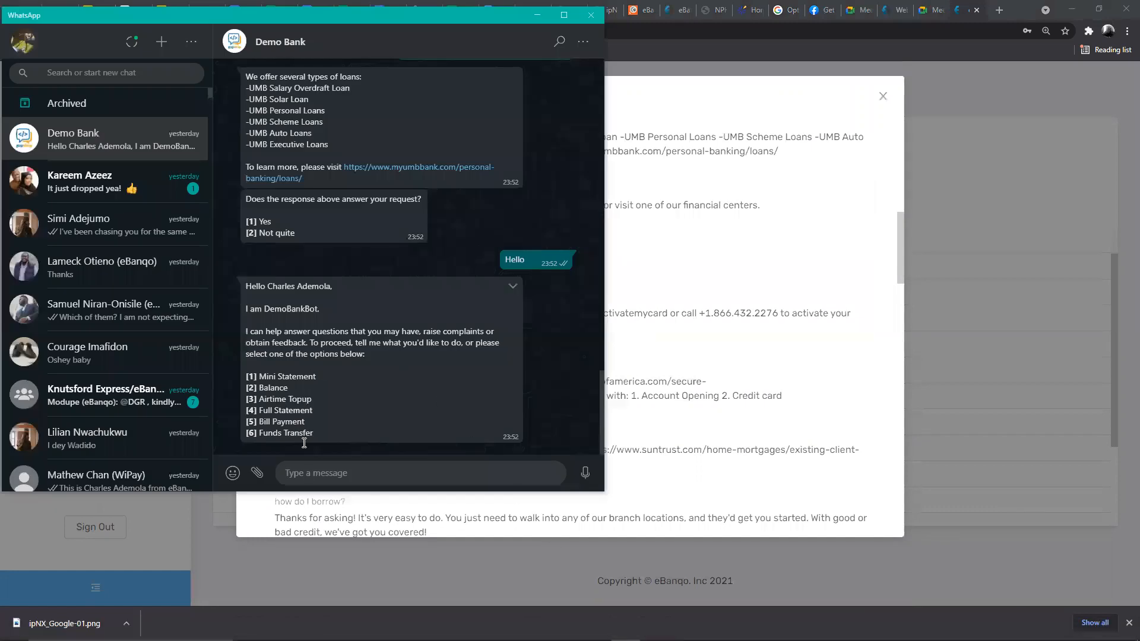
click(319, 473)
text(Wjayt)
key(BackSpace)
key(BackSpace)
key(BackSpace)
text(hat types of loans do you have?)
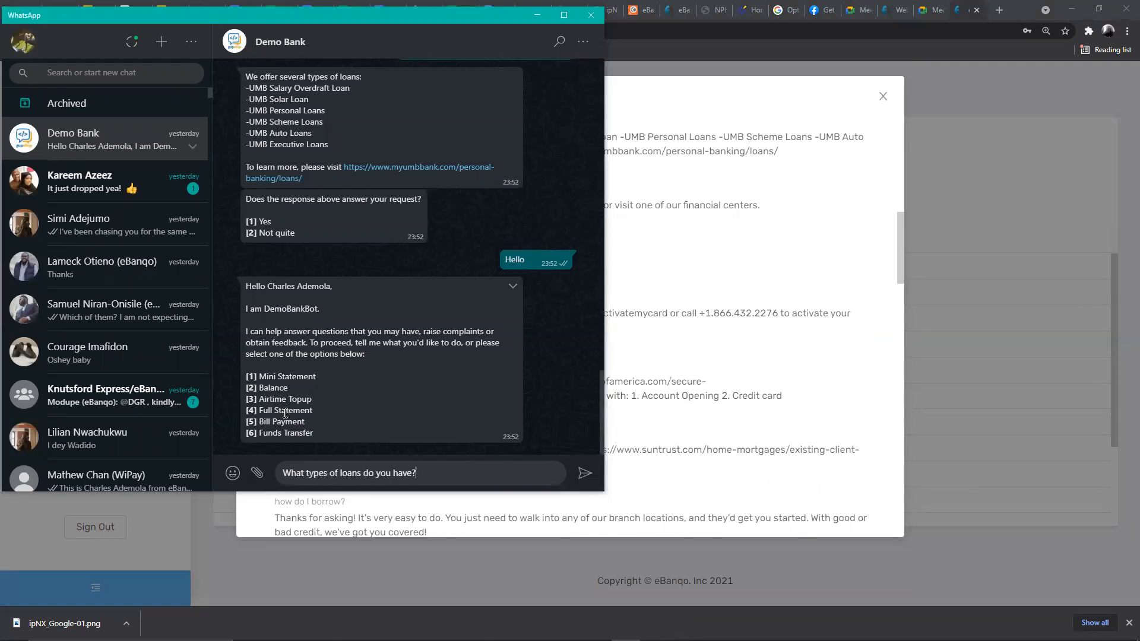
key(Return)
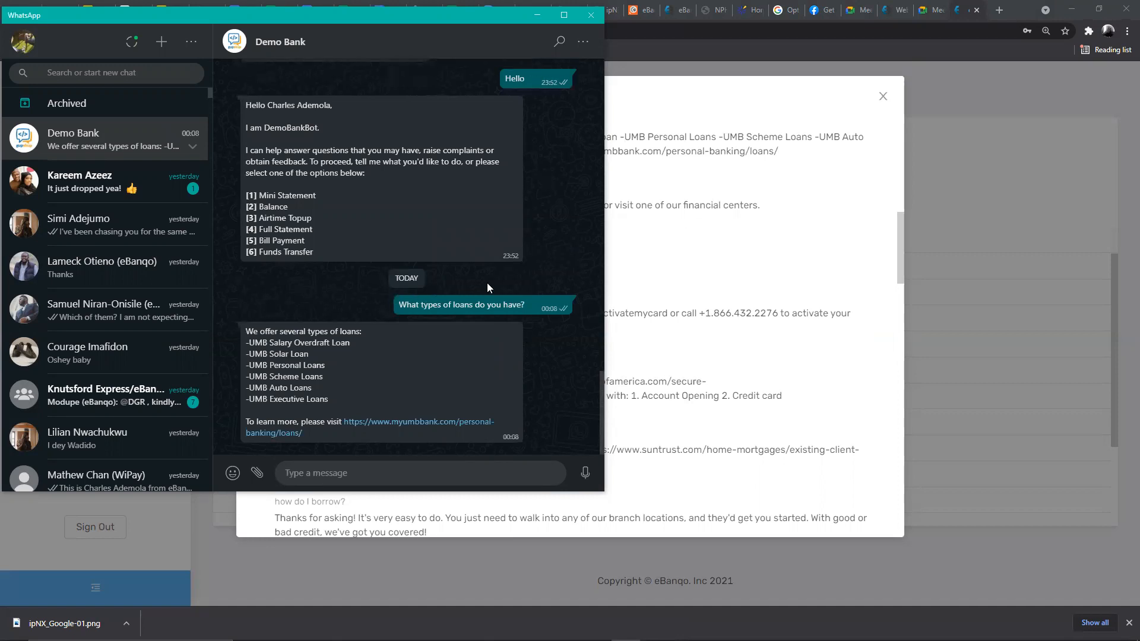
click(642, 272)
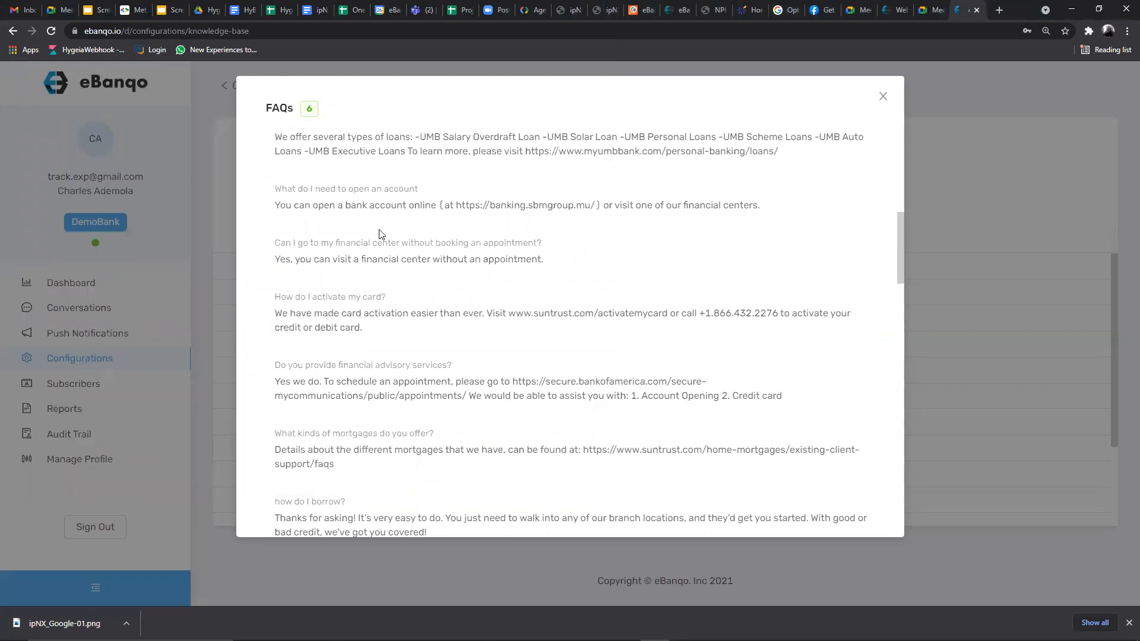
- Scroll the FAQs modal to Account Opening and select the stored loan question and answer
scroll(380, 237, up, 3)
scroll(367, 270, down, 1)
drag(274, 240, 417, 243)
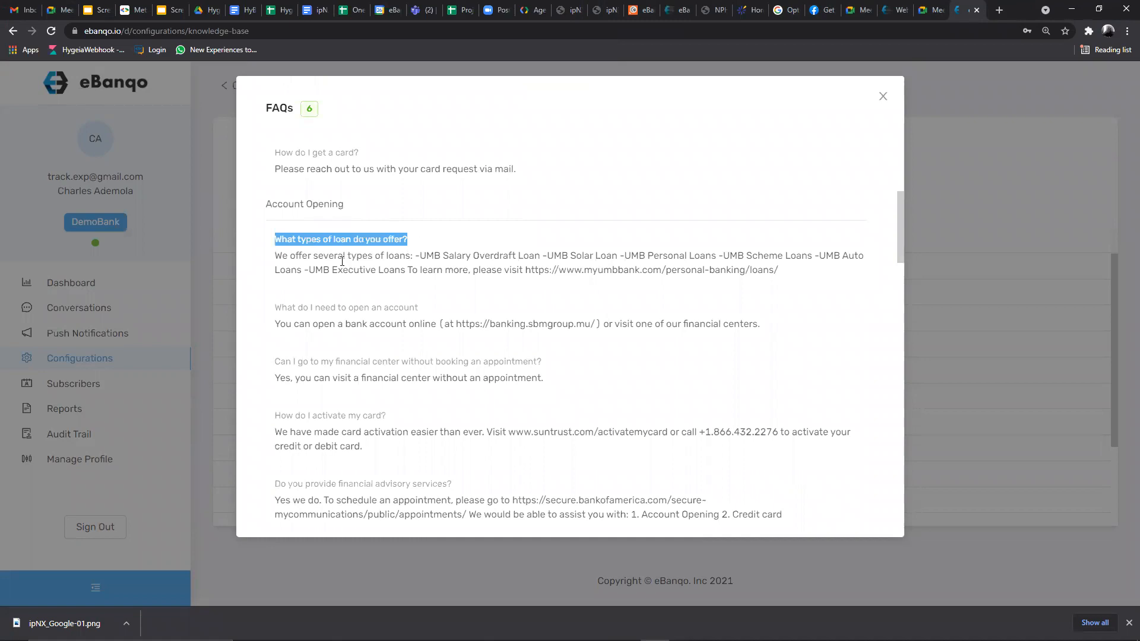
drag(281, 257, 275, 256)
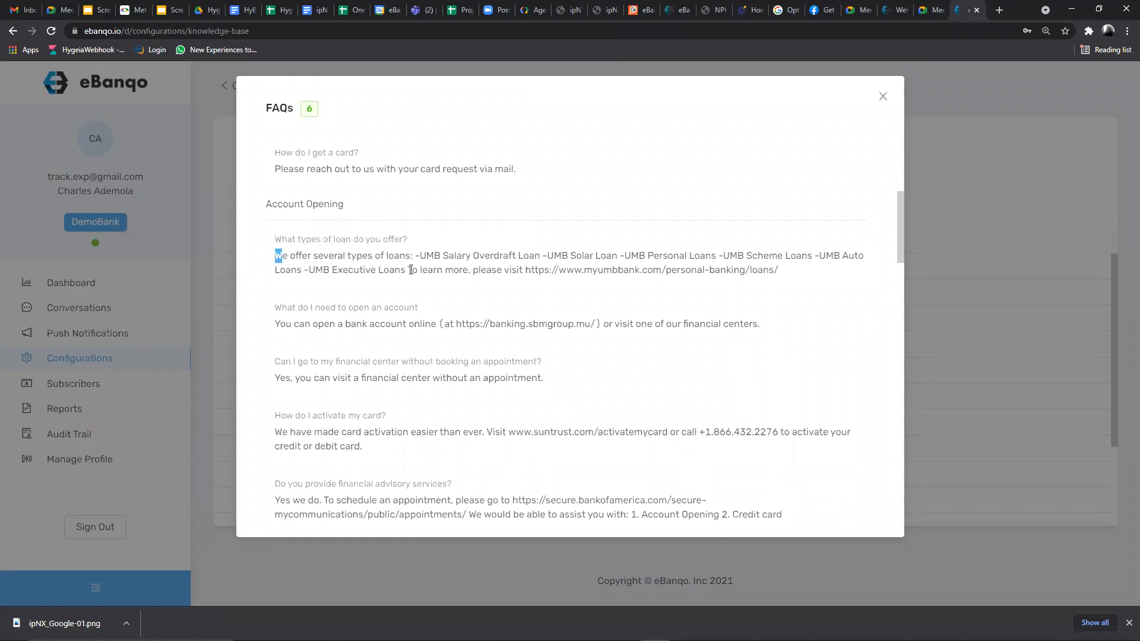
drag(682, 286, 745, 272)
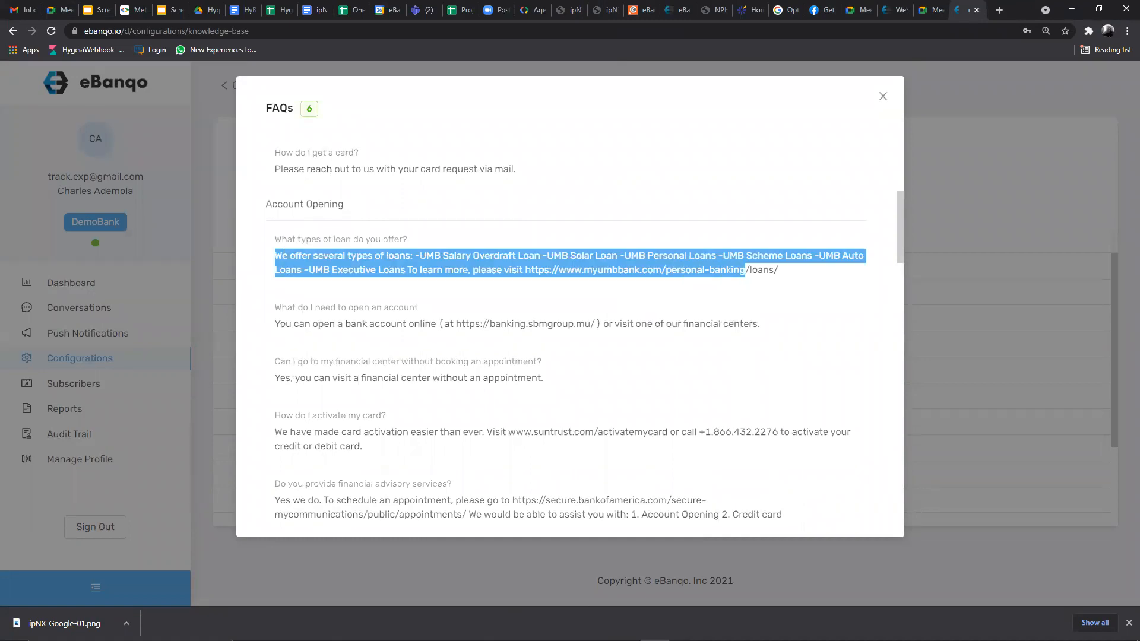
mouse_move(626, 631)
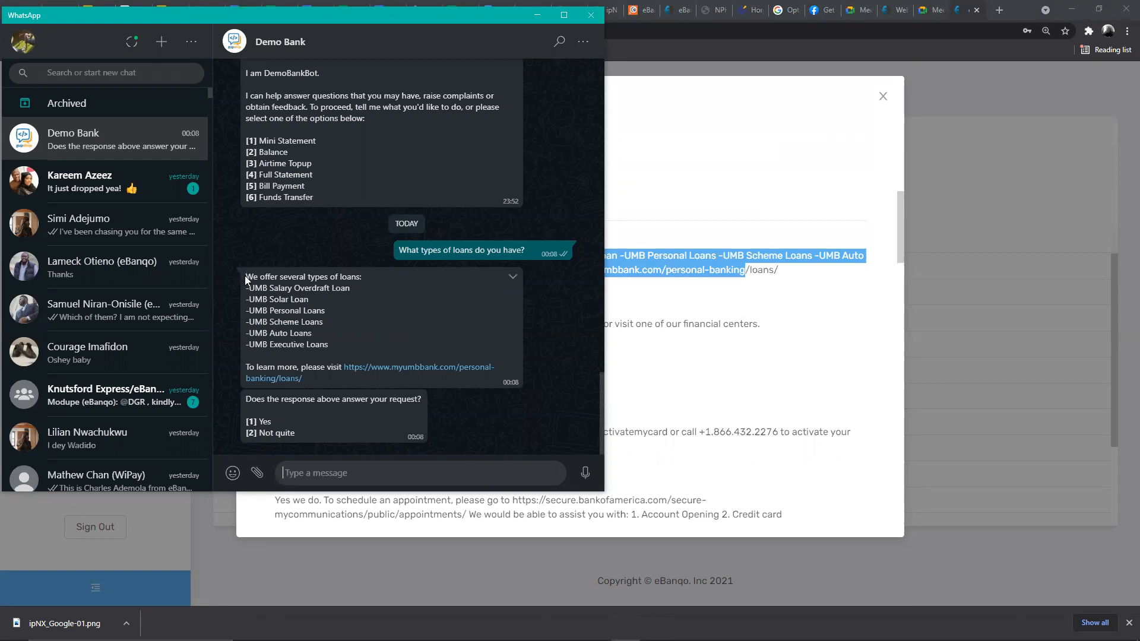
drag(253, 276, 461, 387)
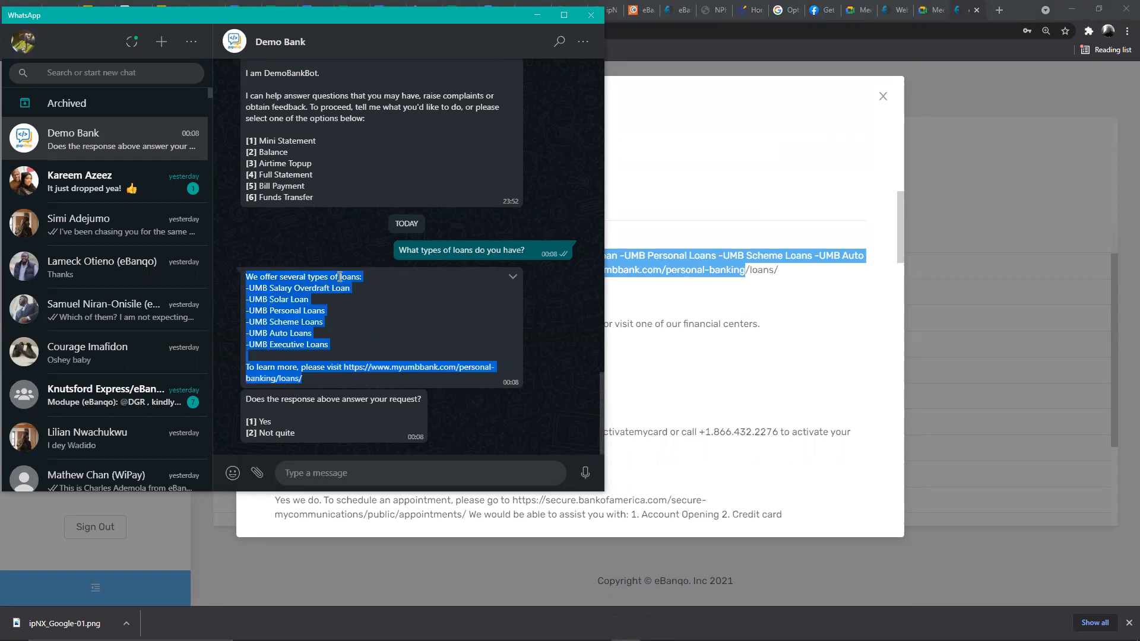
click(406, 244)
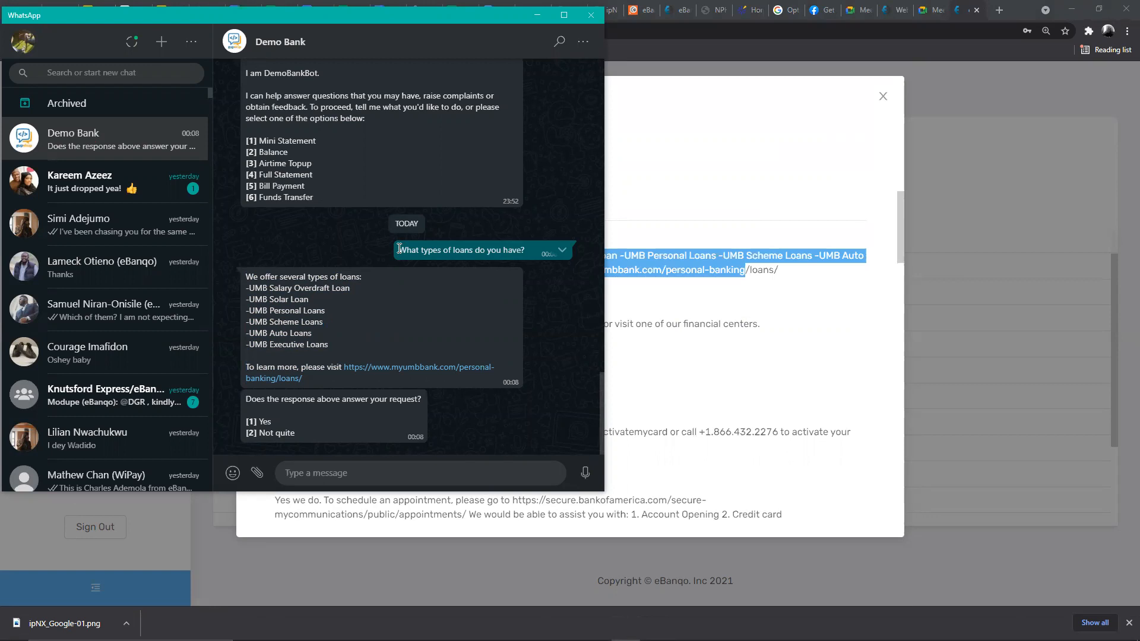
drag(399, 249, 546, 255)
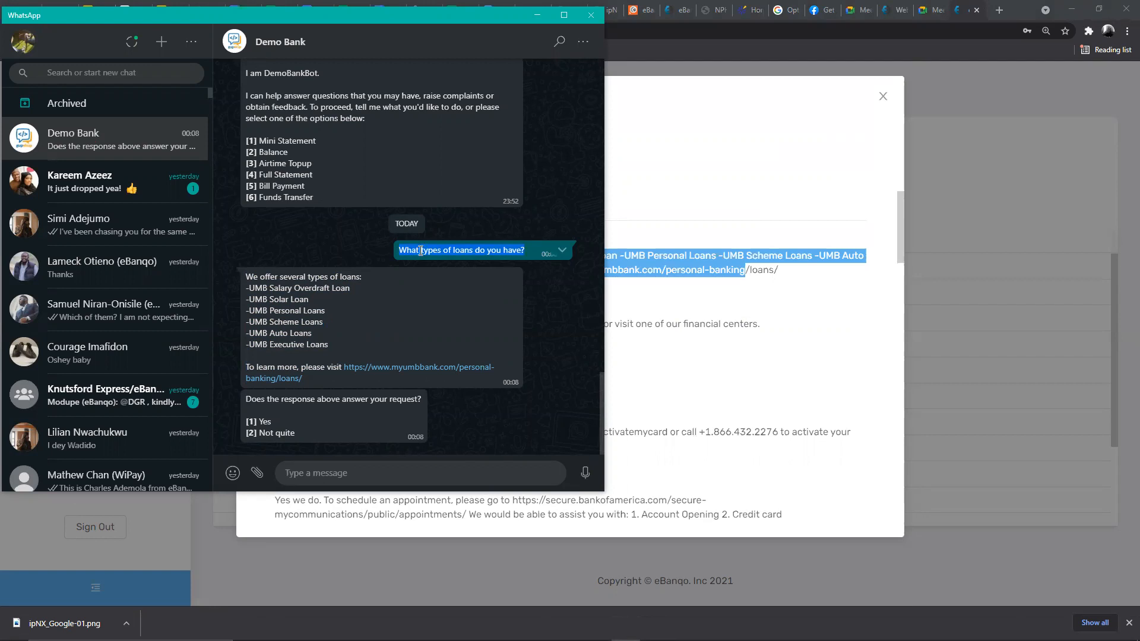
click(762, 184)
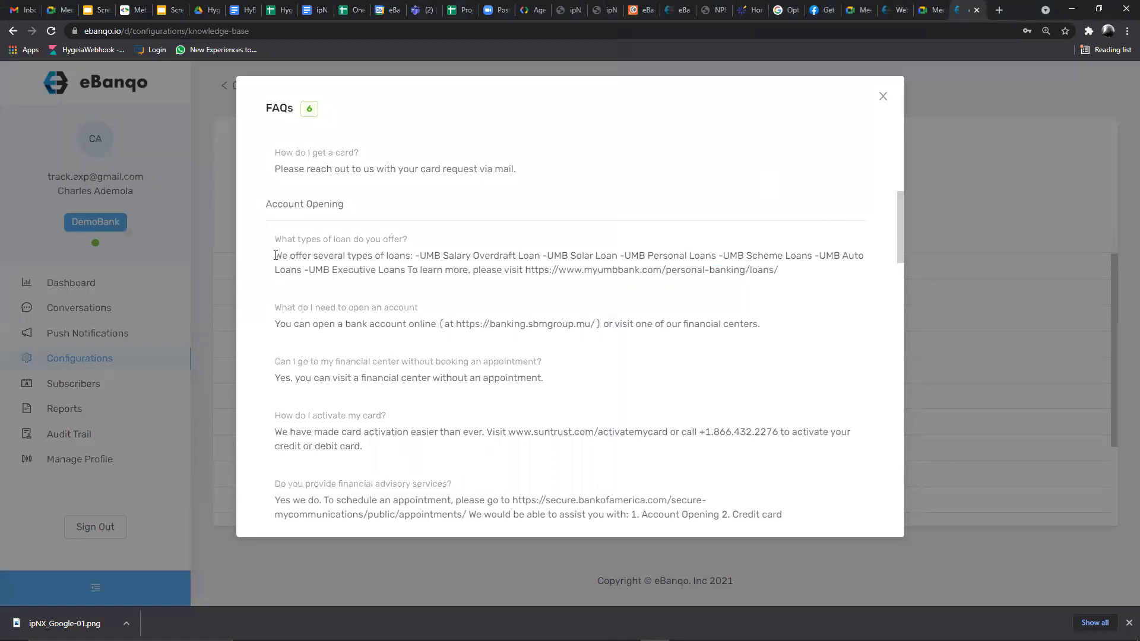
drag(275, 256, 792, 275)
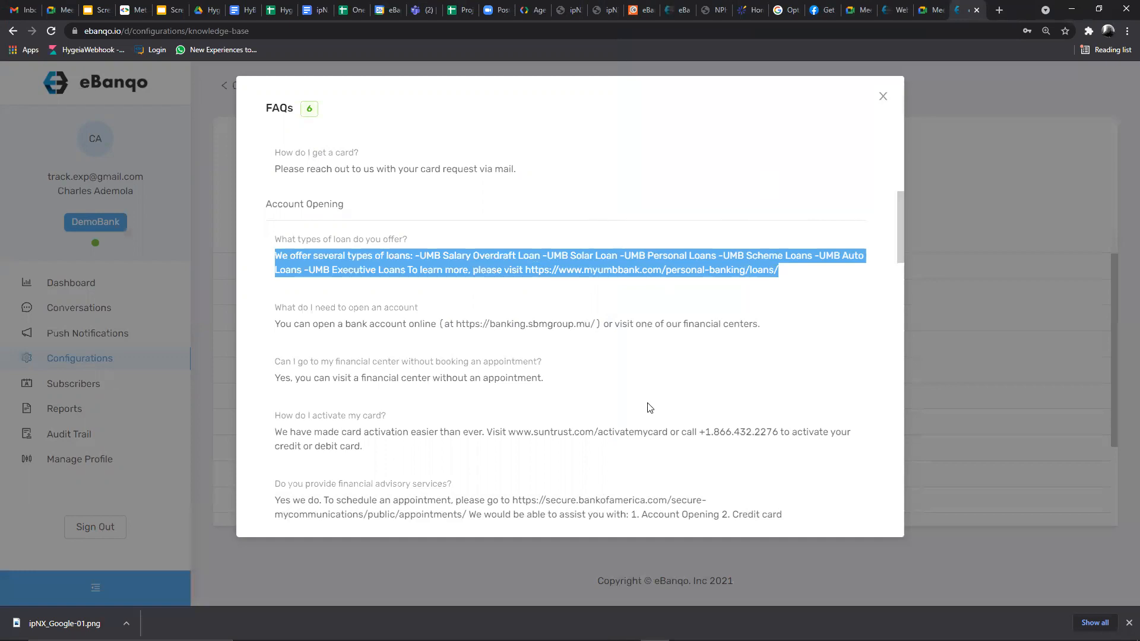
click(626, 629)
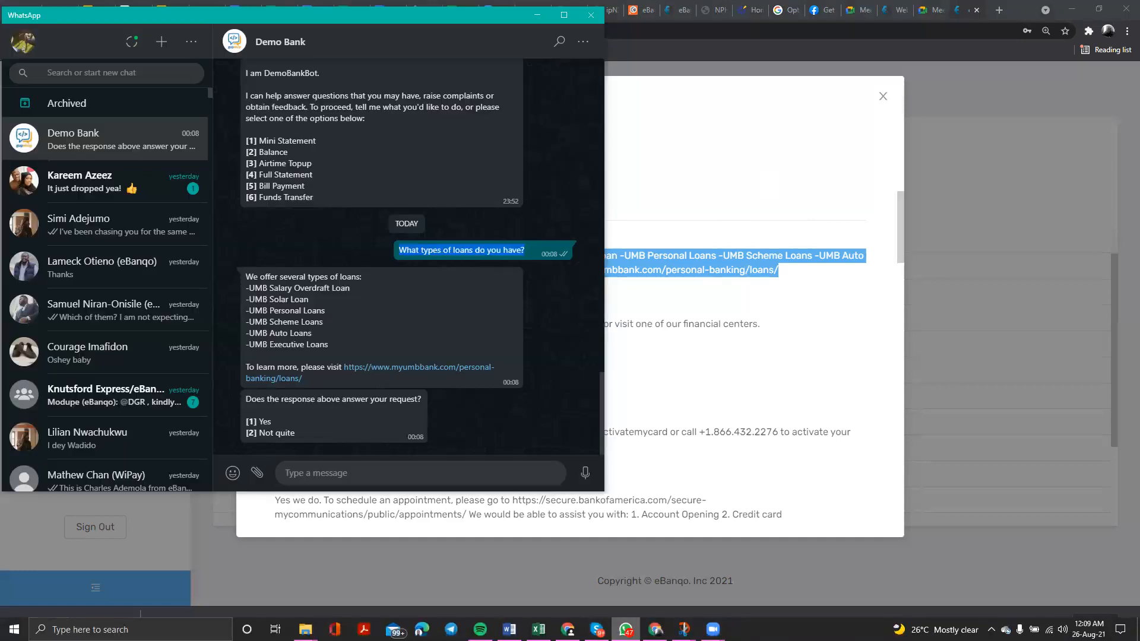
- Ask the Demo Bank bot 'Can I get a loan?'
click(374, 471)
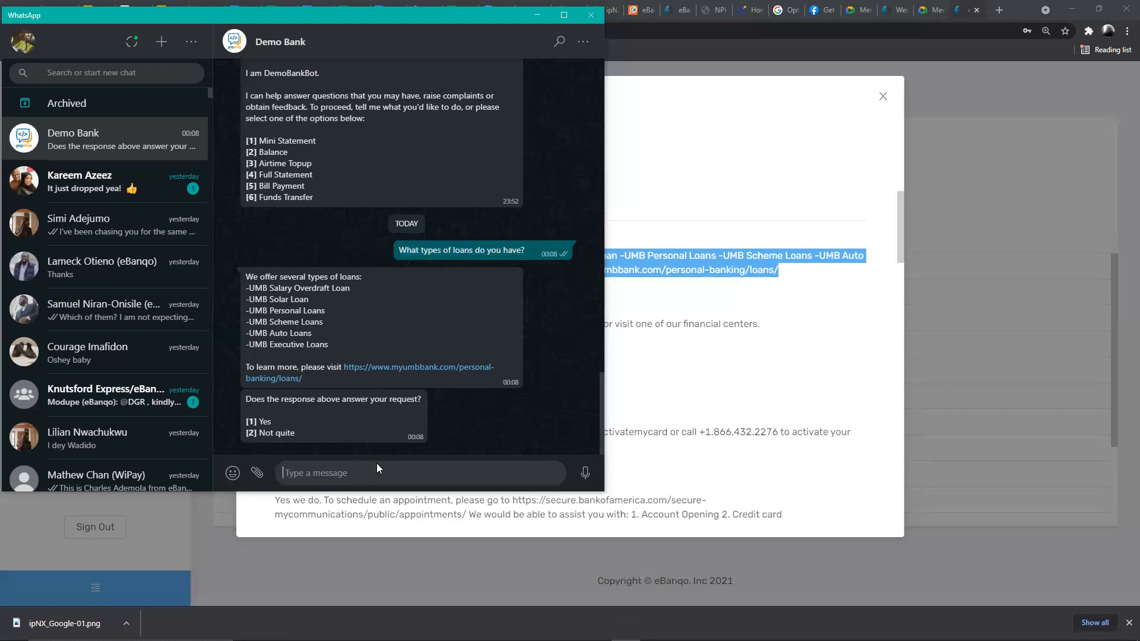
text(n I get  a)
key(BackSpace)
key(BackSpace)
text(a loan?)
key(Return)
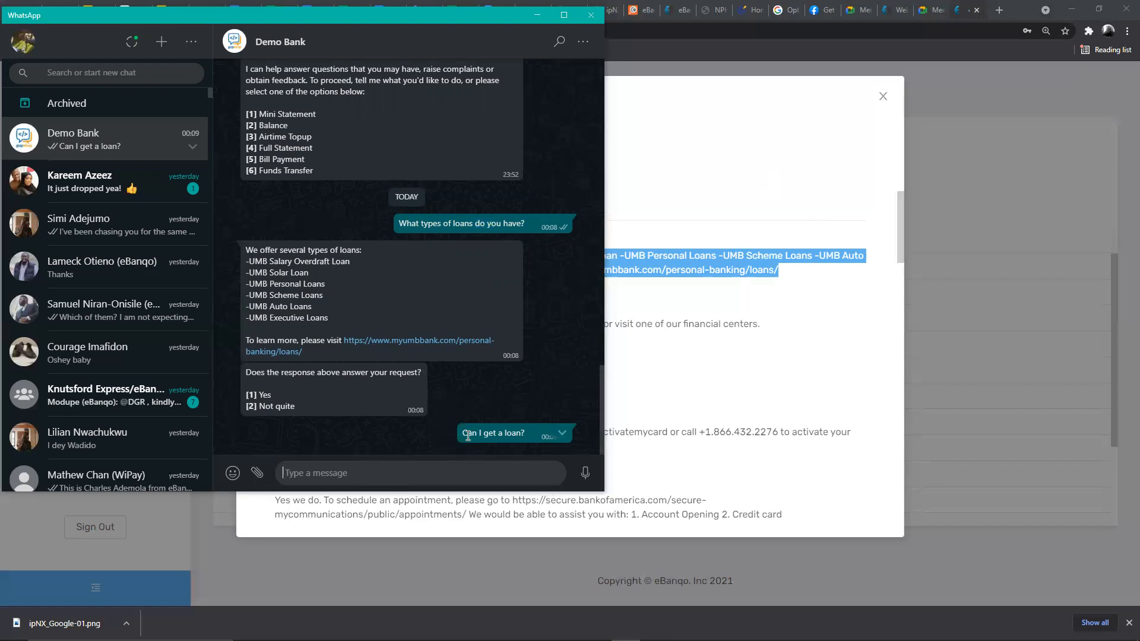
- Highlight the sent question, the bot's loan-list reply and its follow-up question to review them
drag(463, 433, 522, 419)
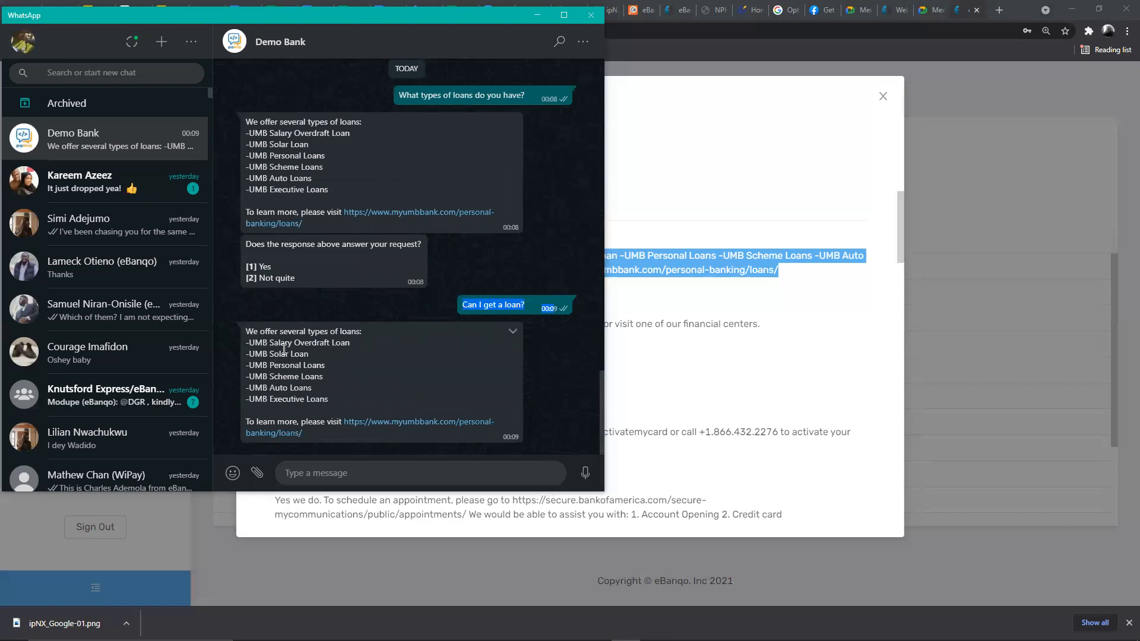
drag(244, 330, 274, 343)
drag(430, 401, 368, 377)
click(287, 256)
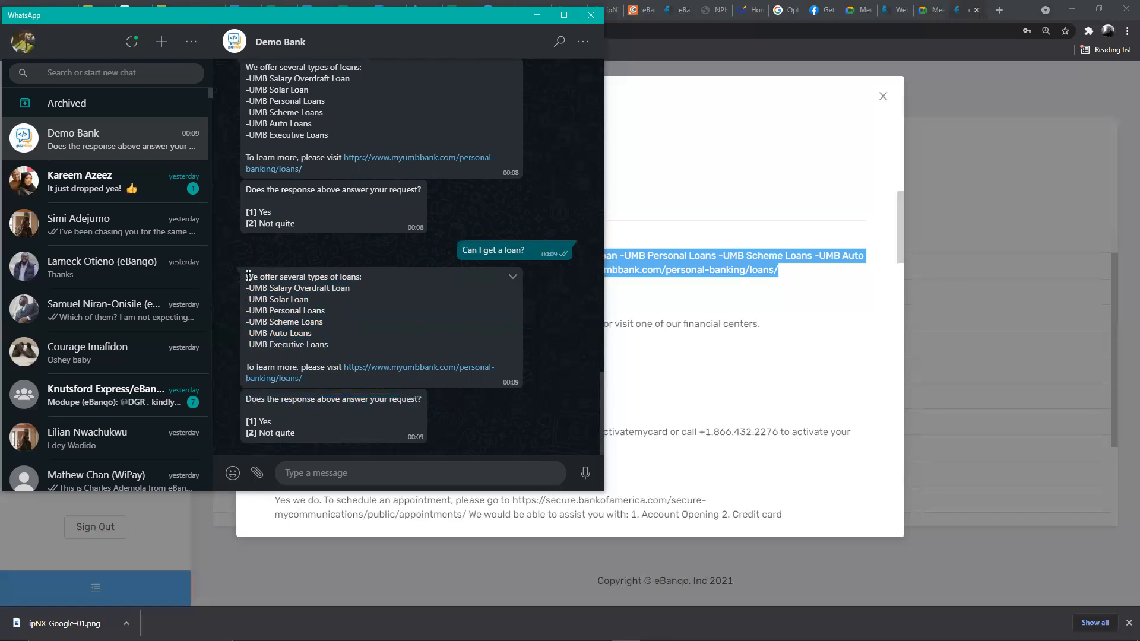
triple_click(409, 380)
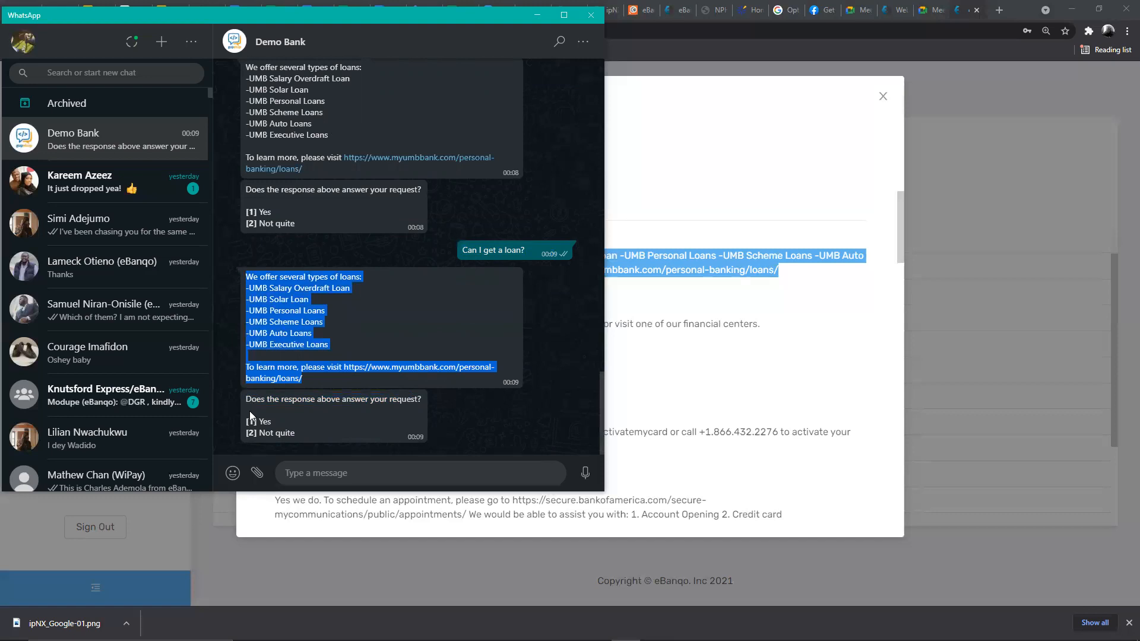
drag(247, 403, 394, 415)
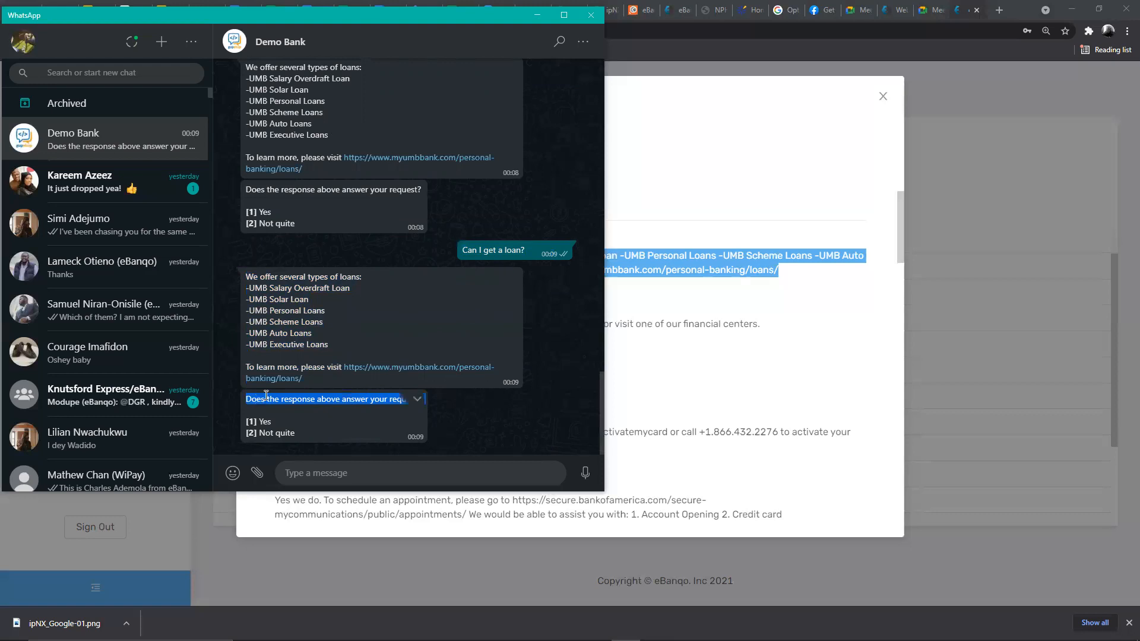
click(276, 430)
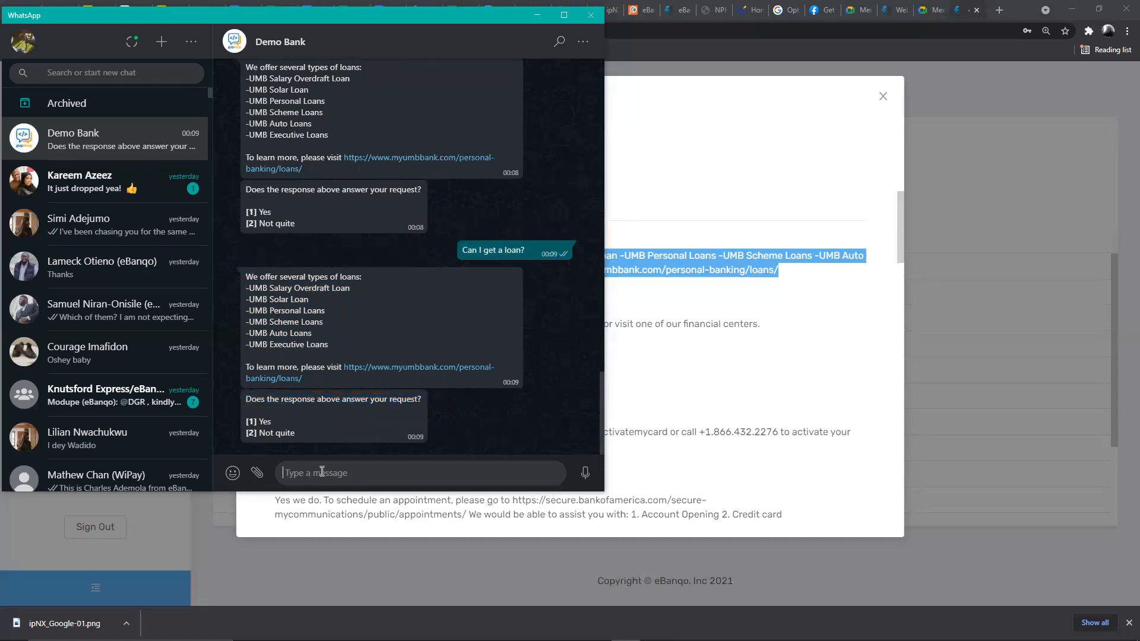
- Reply 'No' to the loan answer and review the related knowledge-base suggestions
text(No)
key(Return)
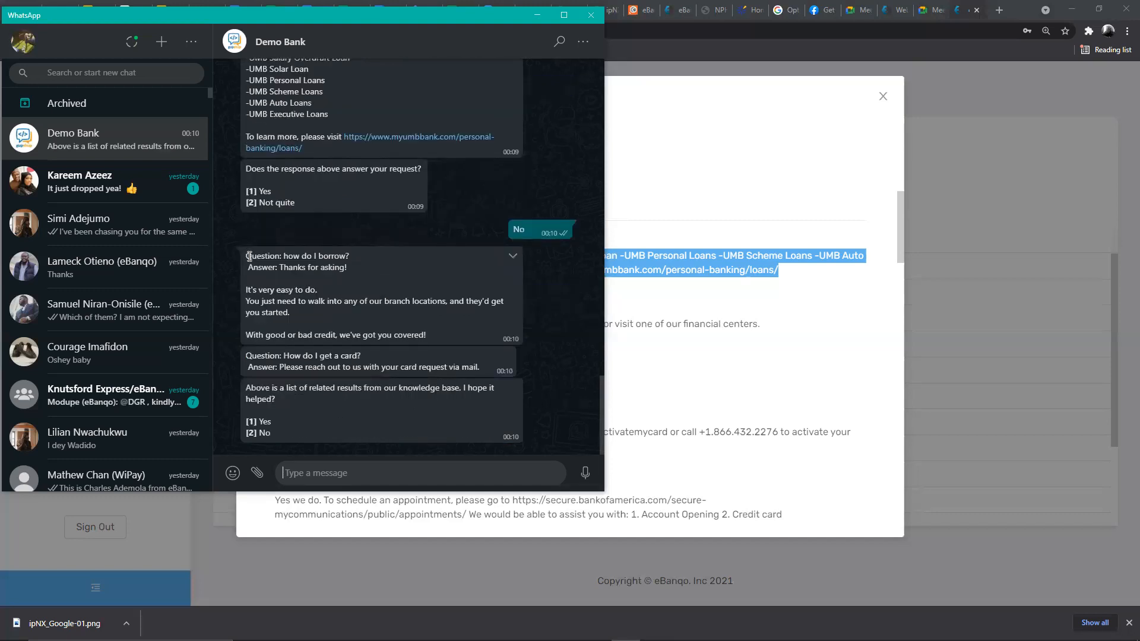
drag(250, 255, 480, 364)
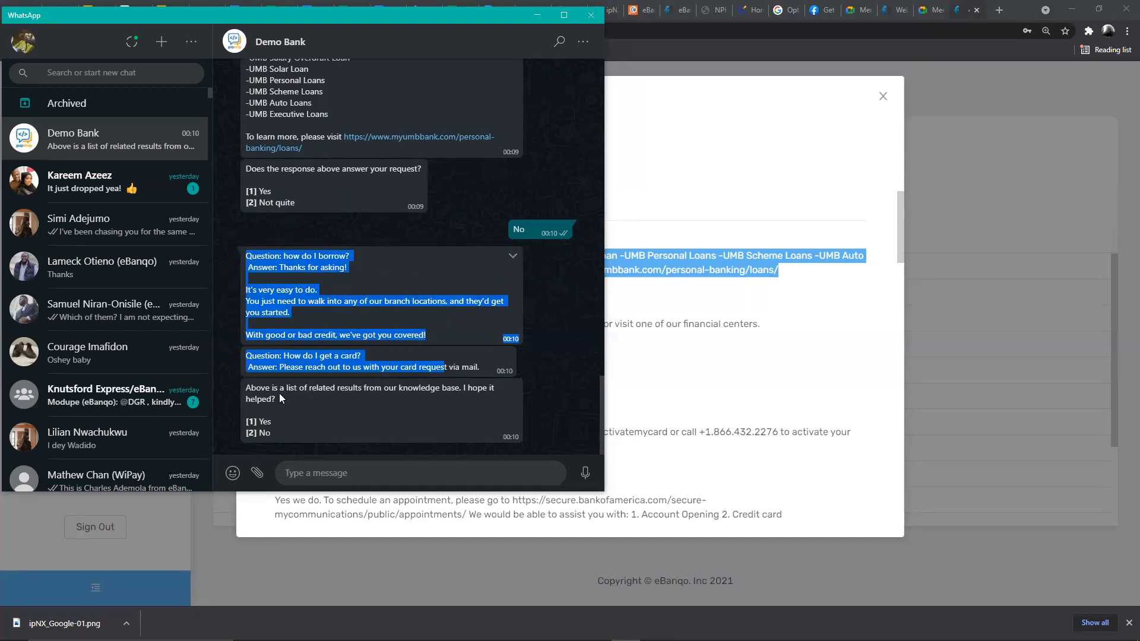
drag(244, 385, 281, 403)
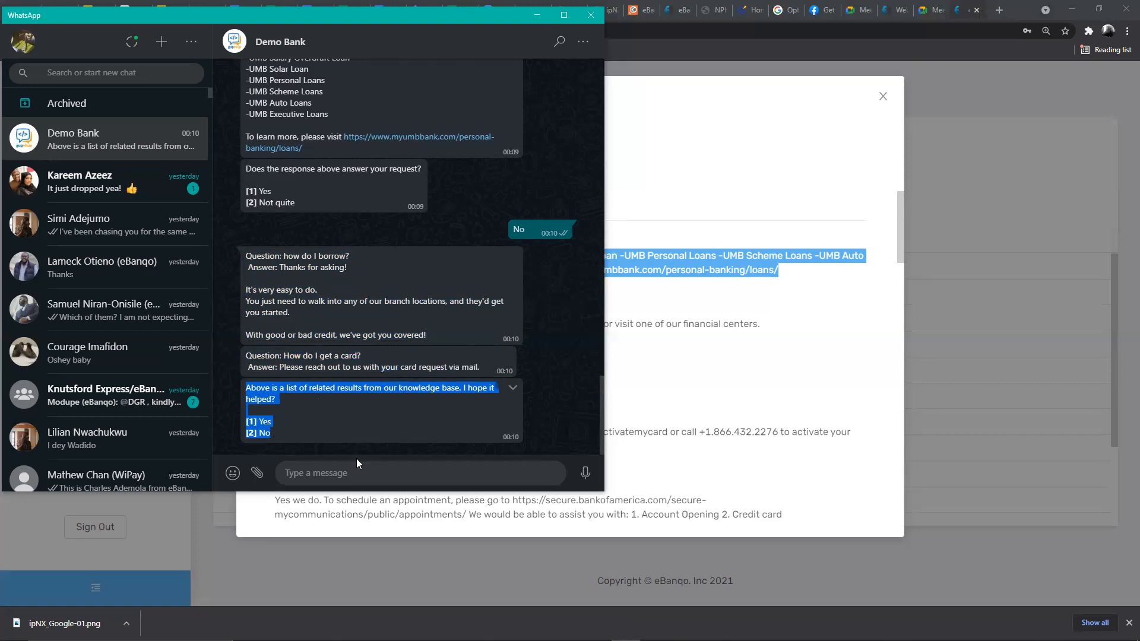
click(364, 472)
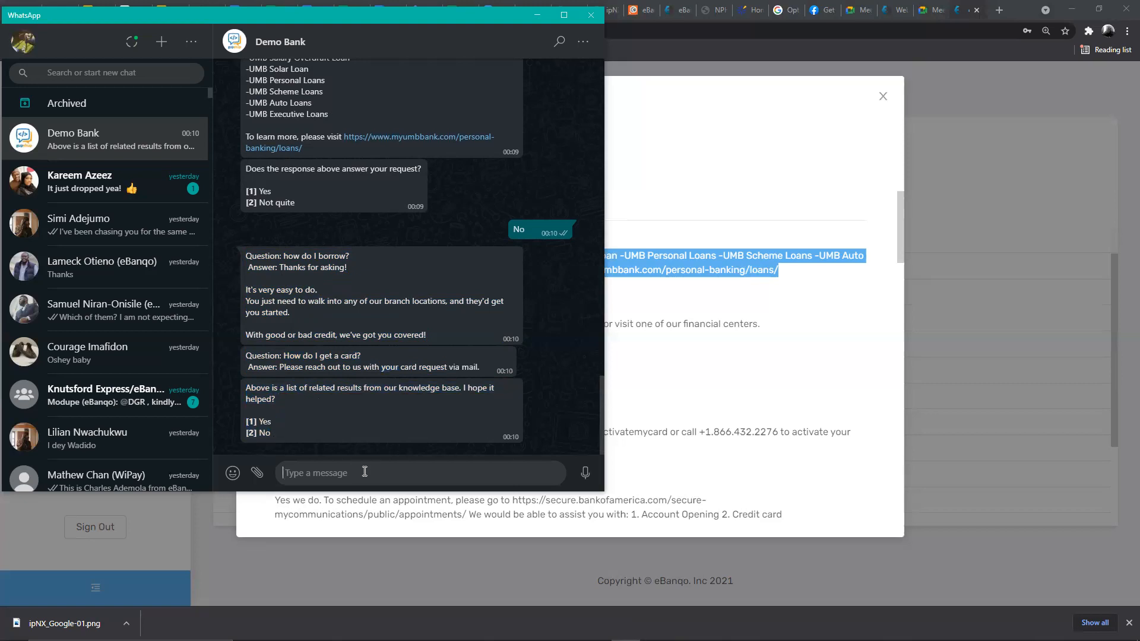
- Reply 'No' to the suggestions and review the chat up to the bot's support-agent offer
text(No)
key(Return)
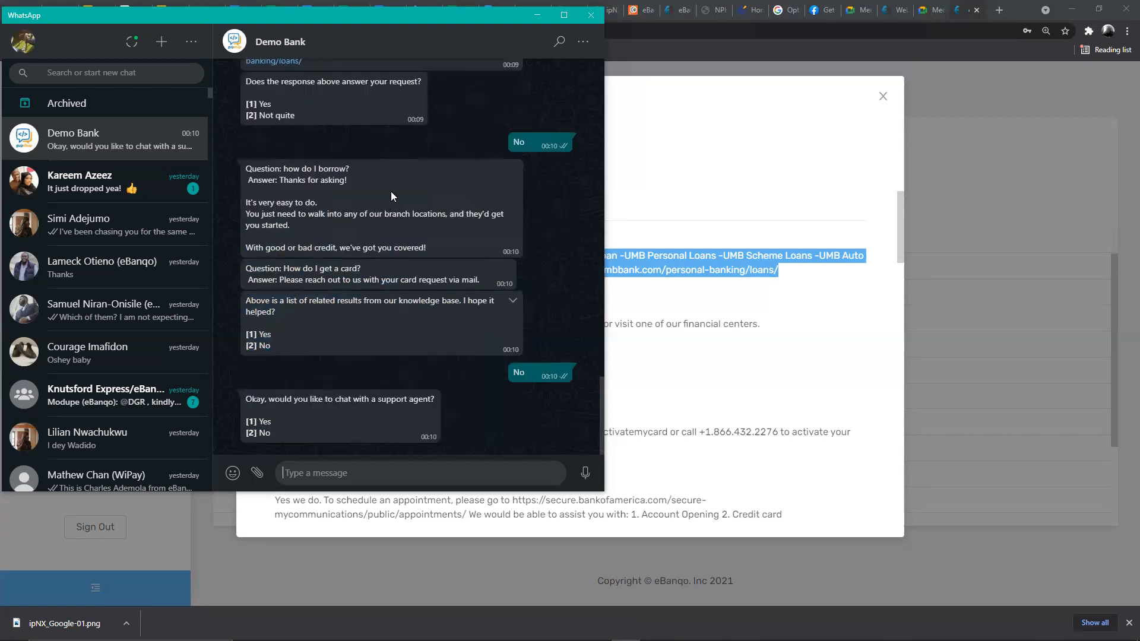
scroll(390, 295, up, 5)
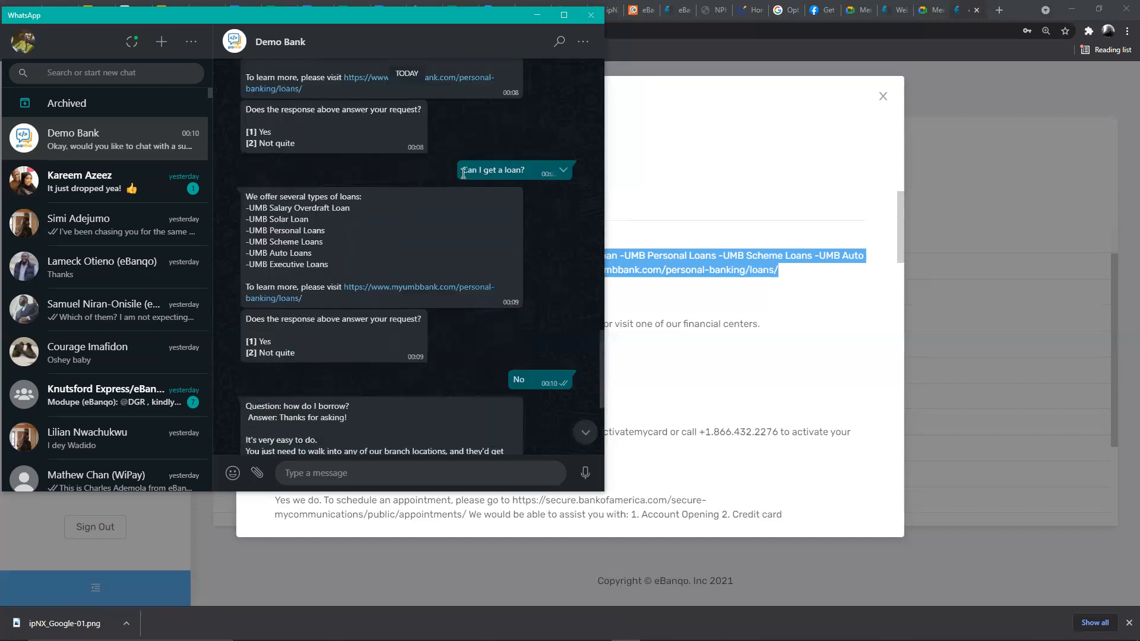
triple_click(505, 171)
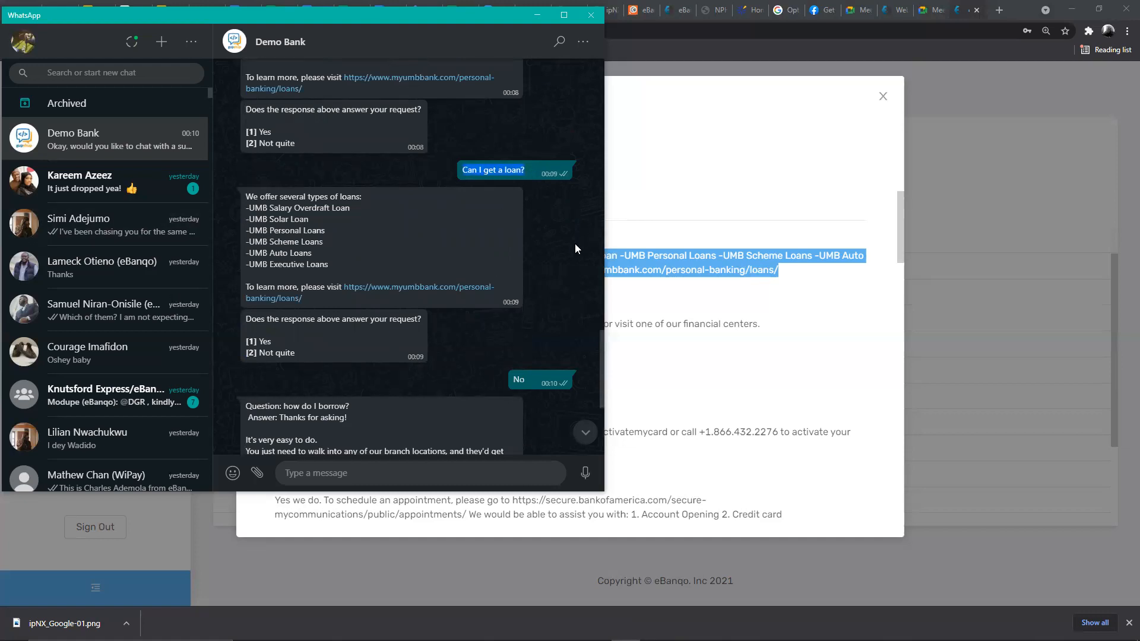
scroll(576, 245, down, 4)
scroll(404, 322, up, 2)
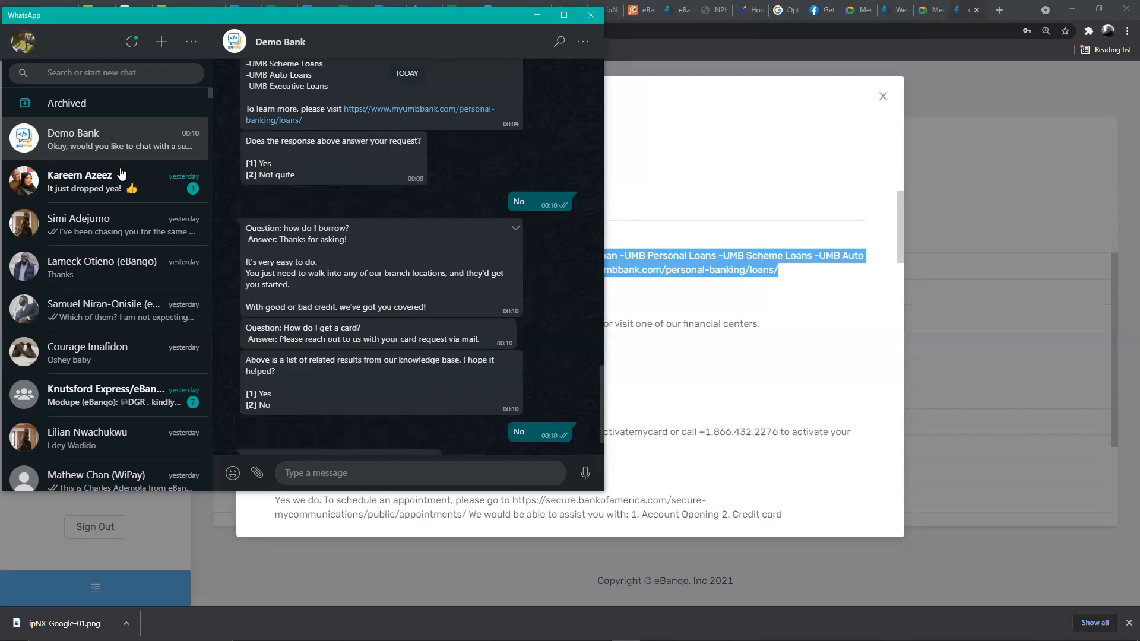
scroll(302, 410, down, 2)
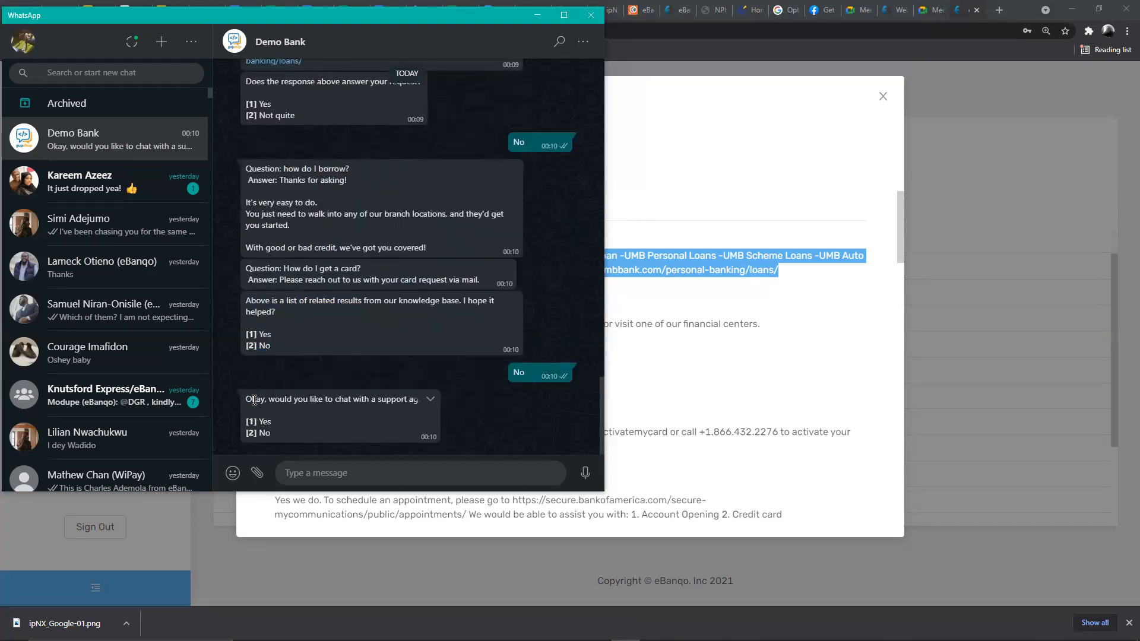
drag(248, 399, 299, 399)
- Accept the support-agent offer with 'Yes', then close the FAQs dialog in eBanqo
click(406, 472)
text(Ye)
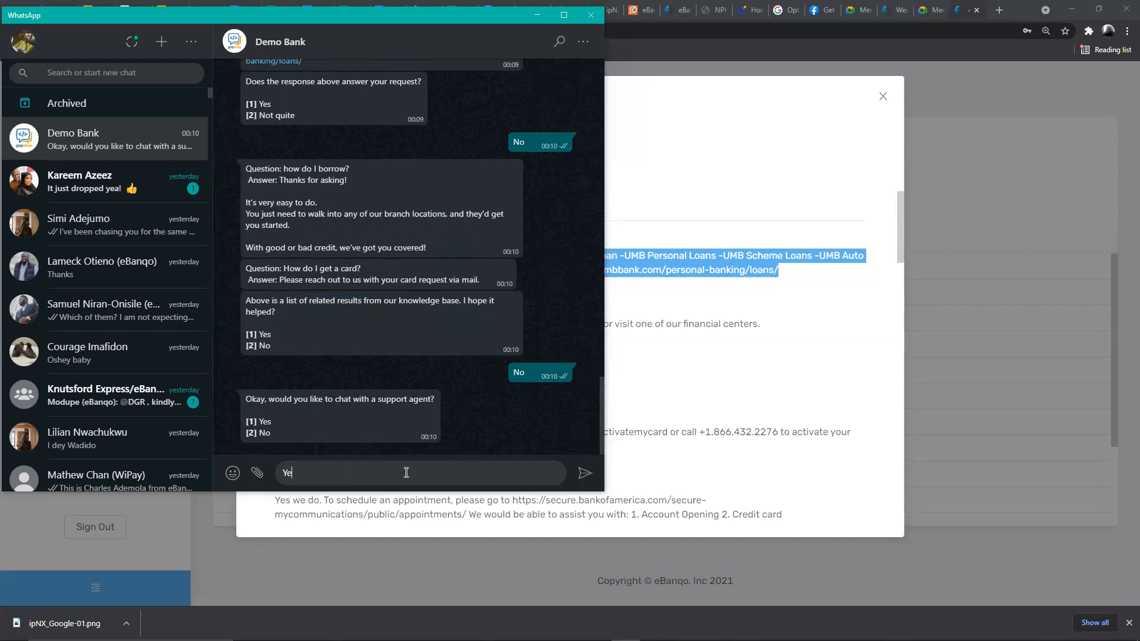
text(s)
key(Return)
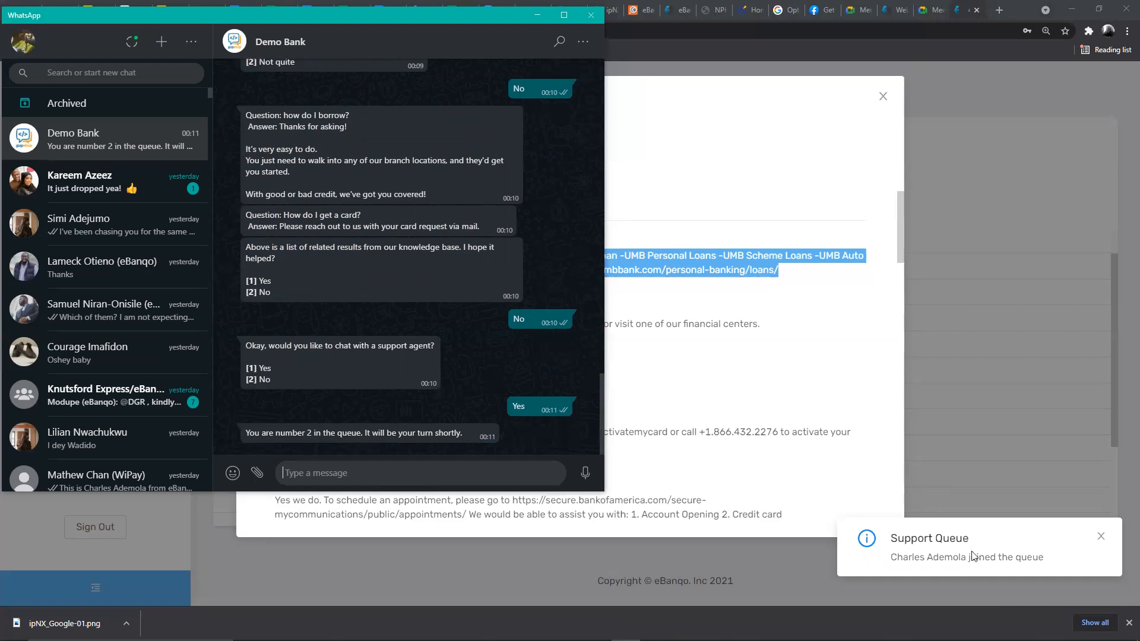
click(825, 102)
click(883, 97)
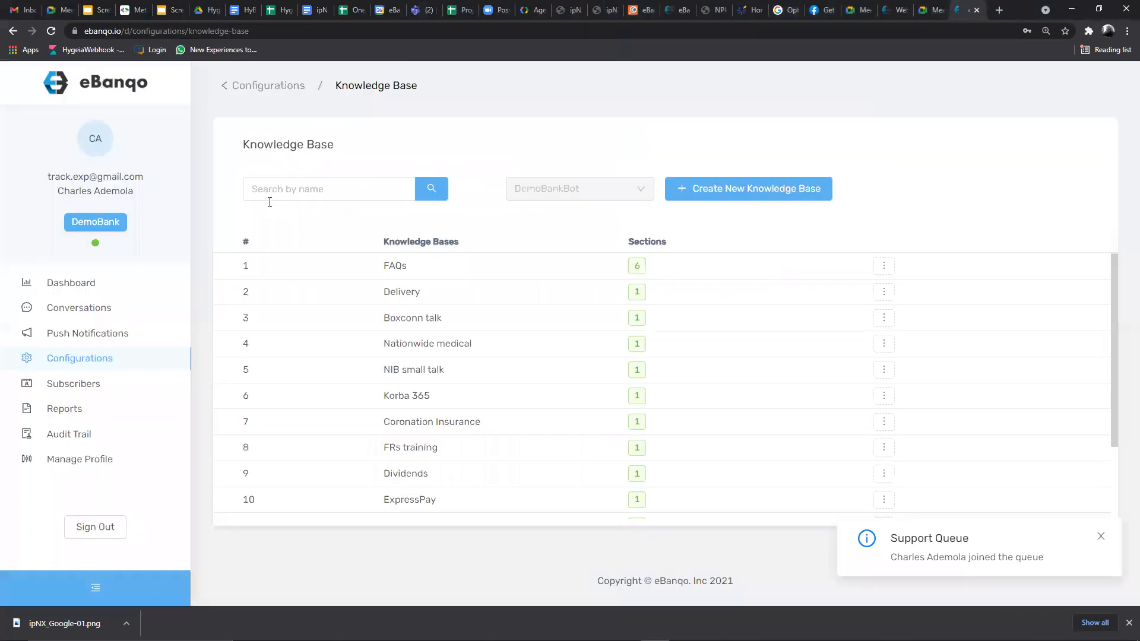
- Open the Conversations support queue showing two waiting users, then start a new browser tab
click(60, 311)
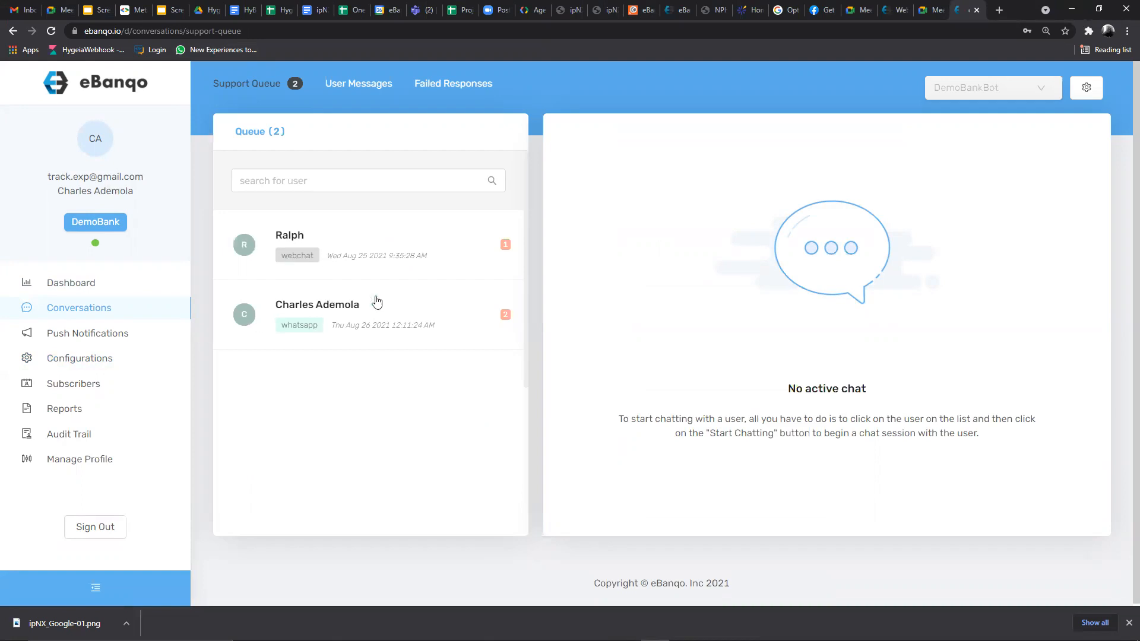
click(1000, 9)
- Open the Demobanklive chat on messenger.com and send the bot 'Cancel', then 'Support'
text(m)
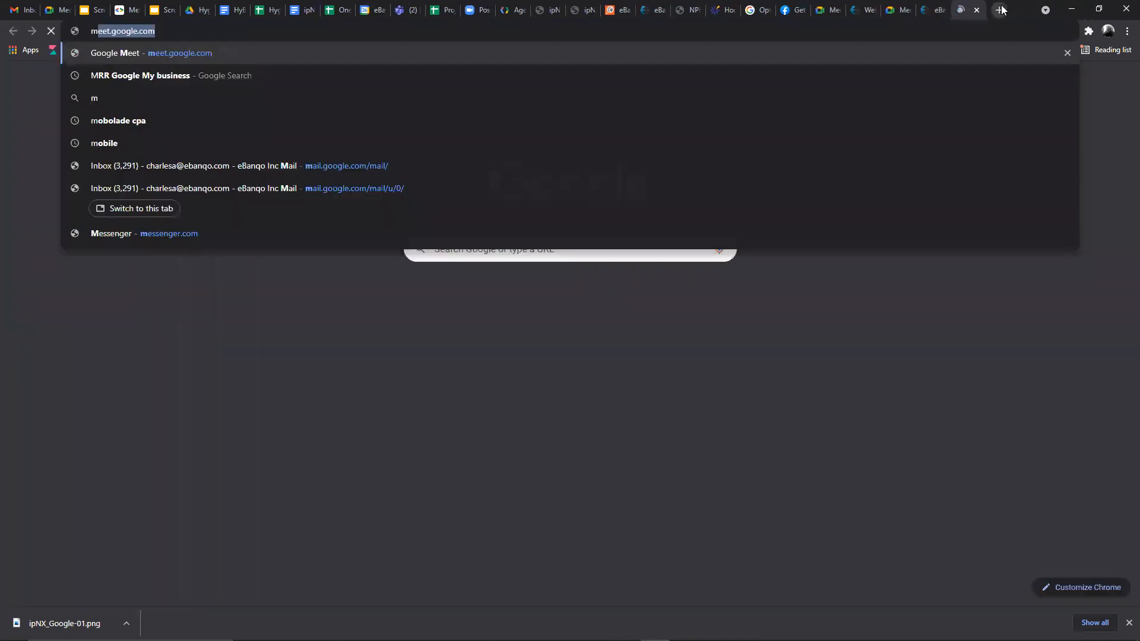
text(essenger.com)
key(Return)
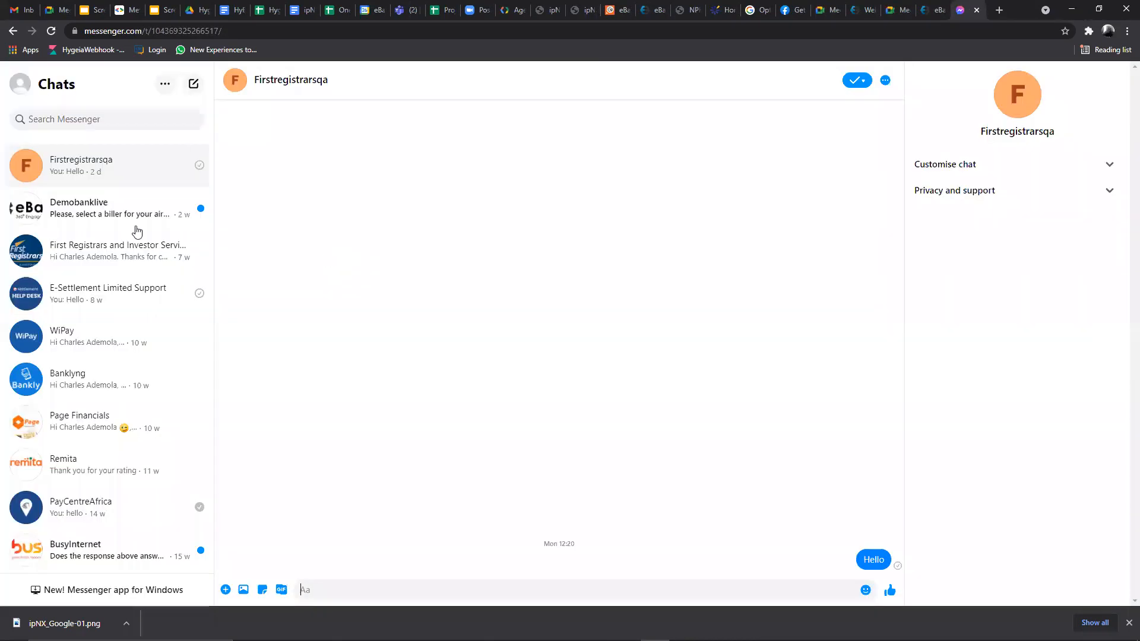
click(77, 212)
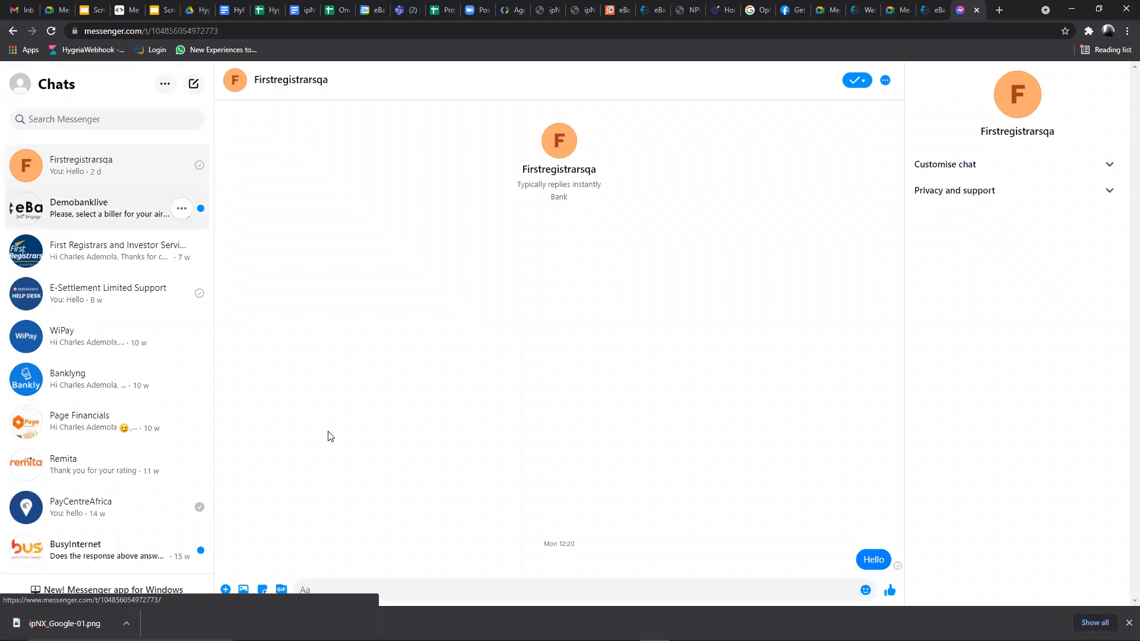
text(Cancel)
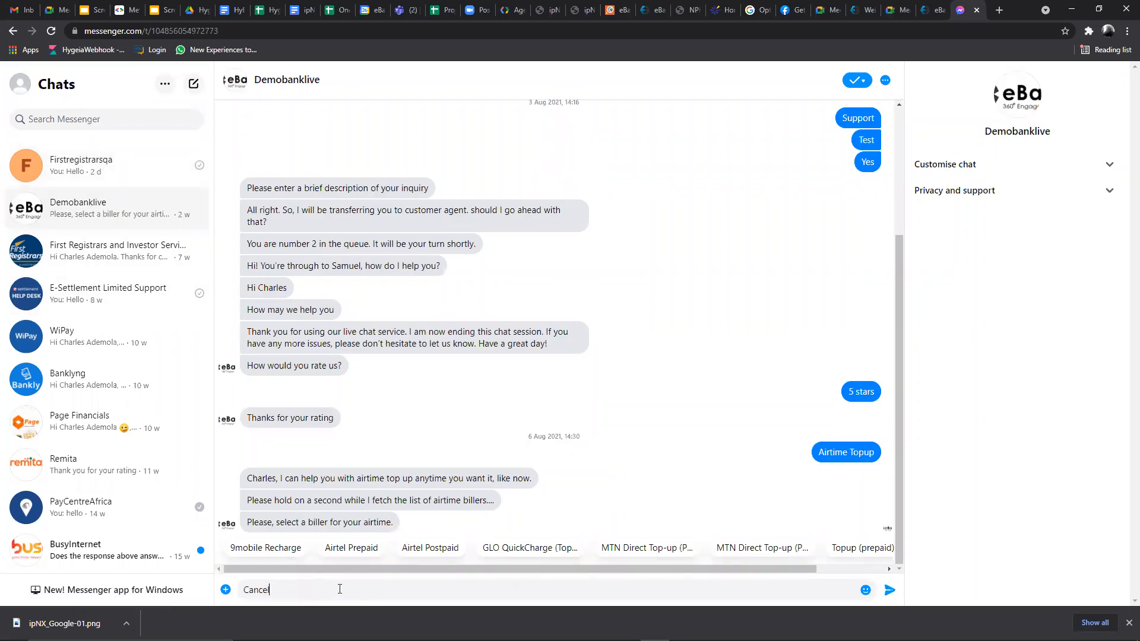
key(Return)
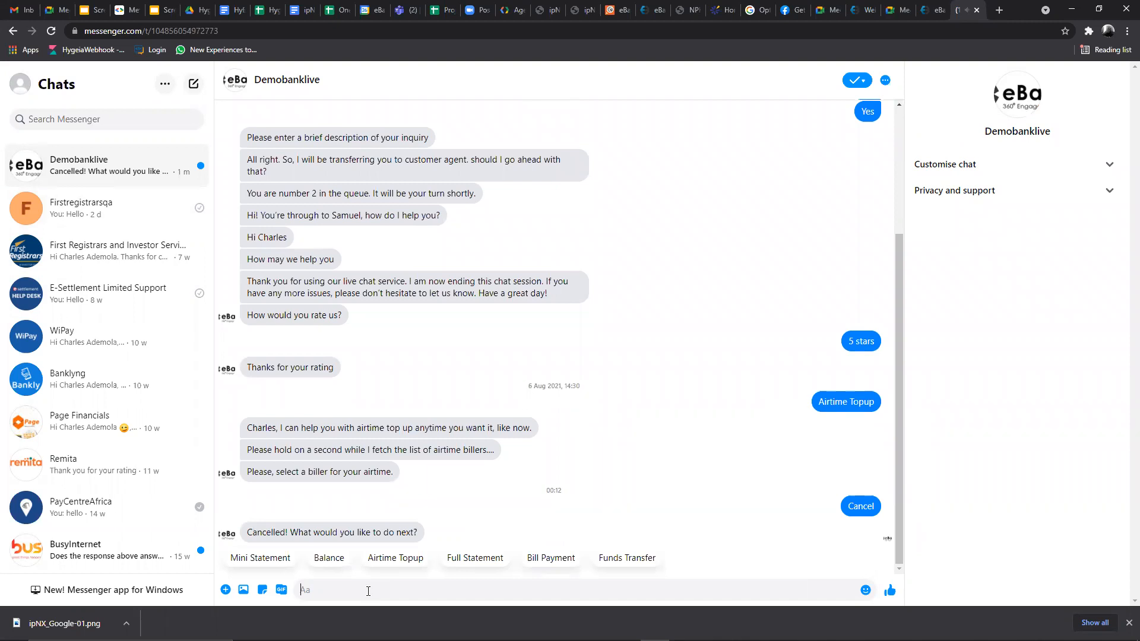
text(Support)
key(Return)
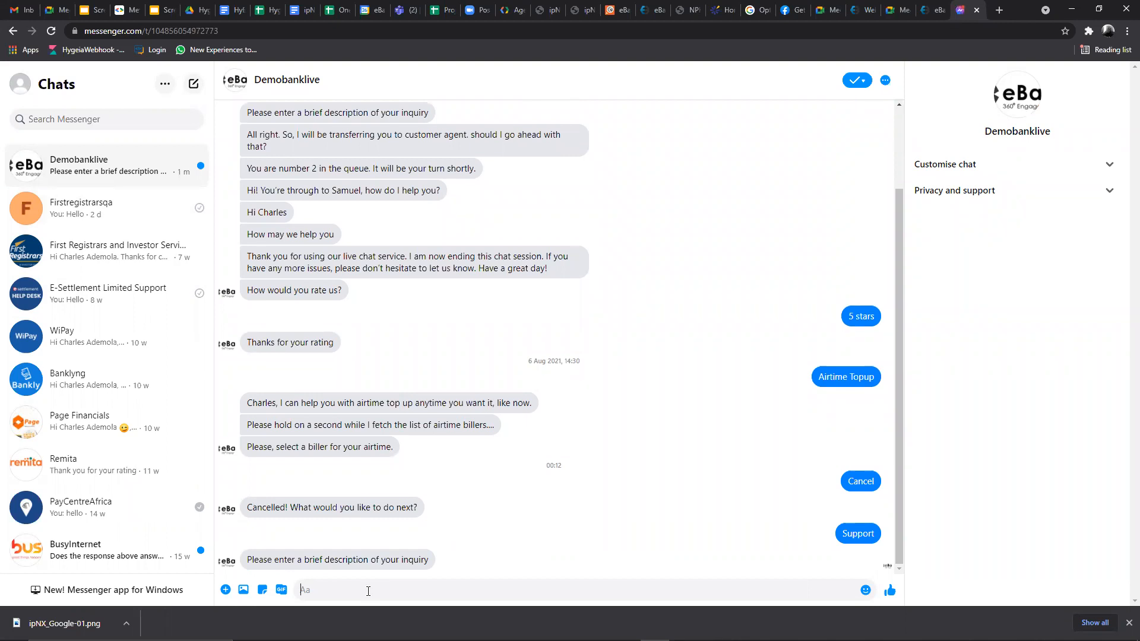
- Ask the bot 'I want to know about your loan service' and accept transfer to an agent
text(I want to a)
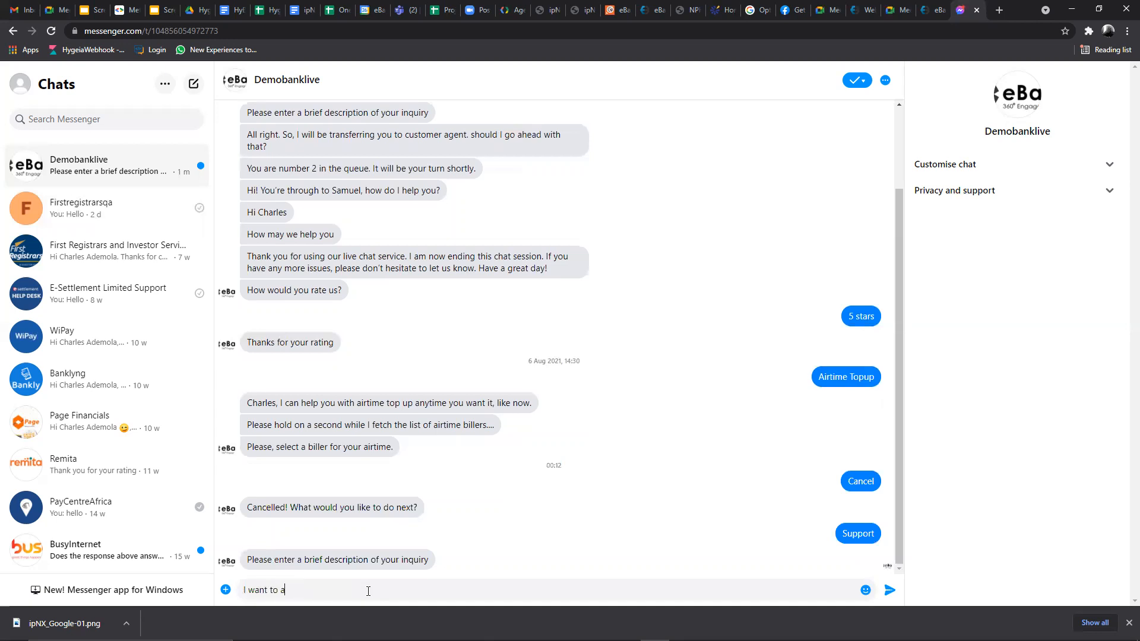
text(now aboi)
key(BackSpace)
text(your loan servi)
key(BackSpace)
text(ice)
key(Return)
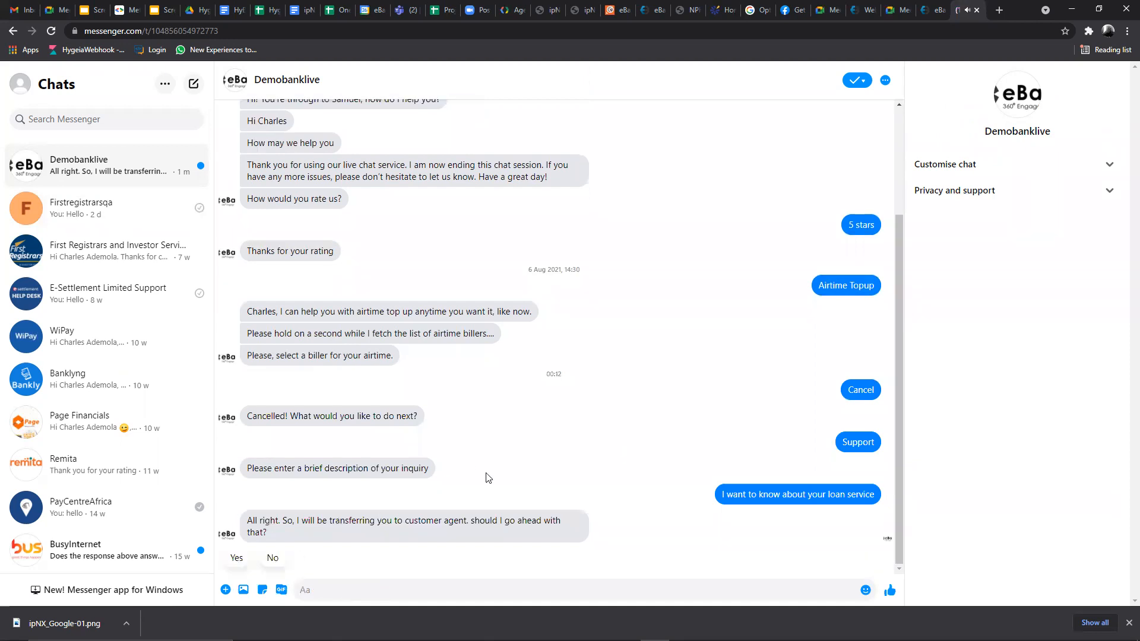
click(237, 558)
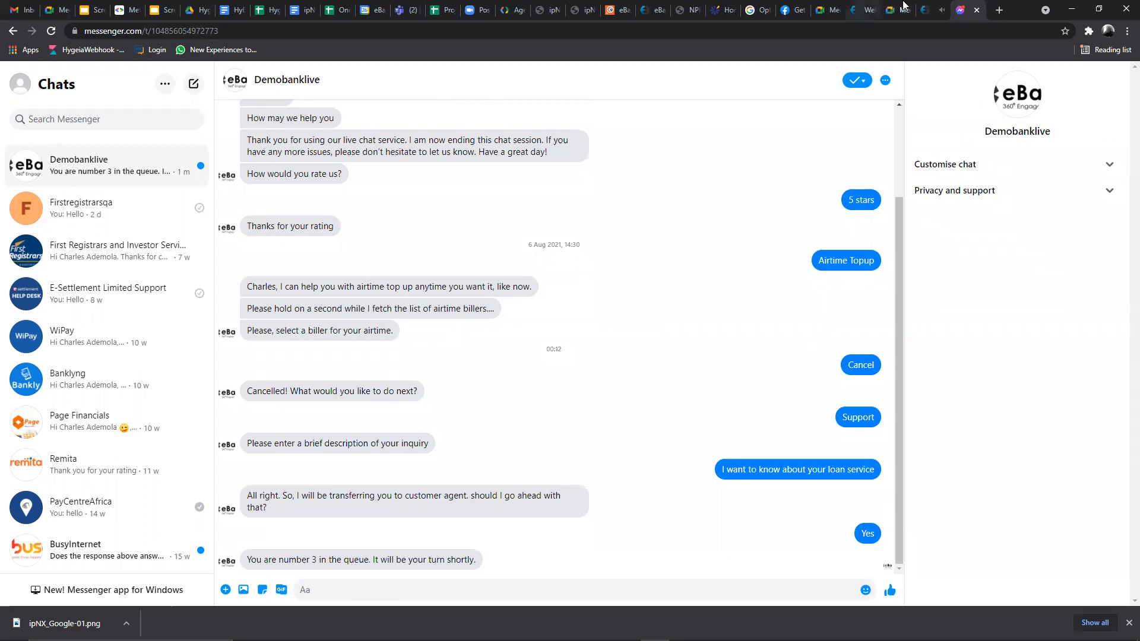
click(936, 8)
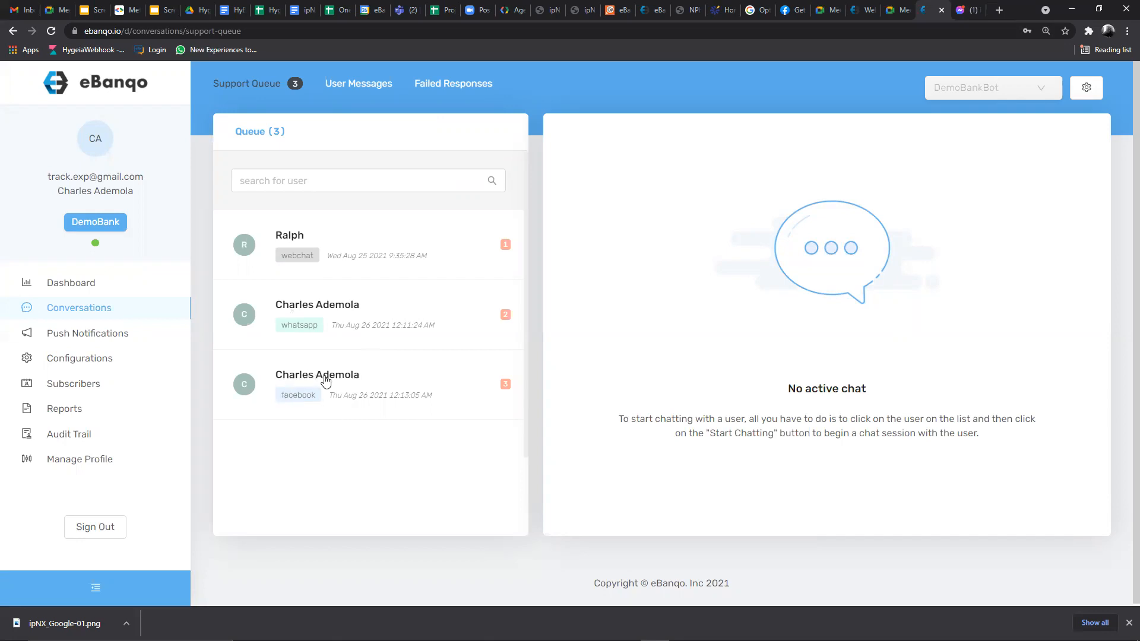
- Accept the queued WhatsApp user's conversation as a live chat, confirming Start chatting with Yes
mouse_move(1056, 640)
click(352, 308)
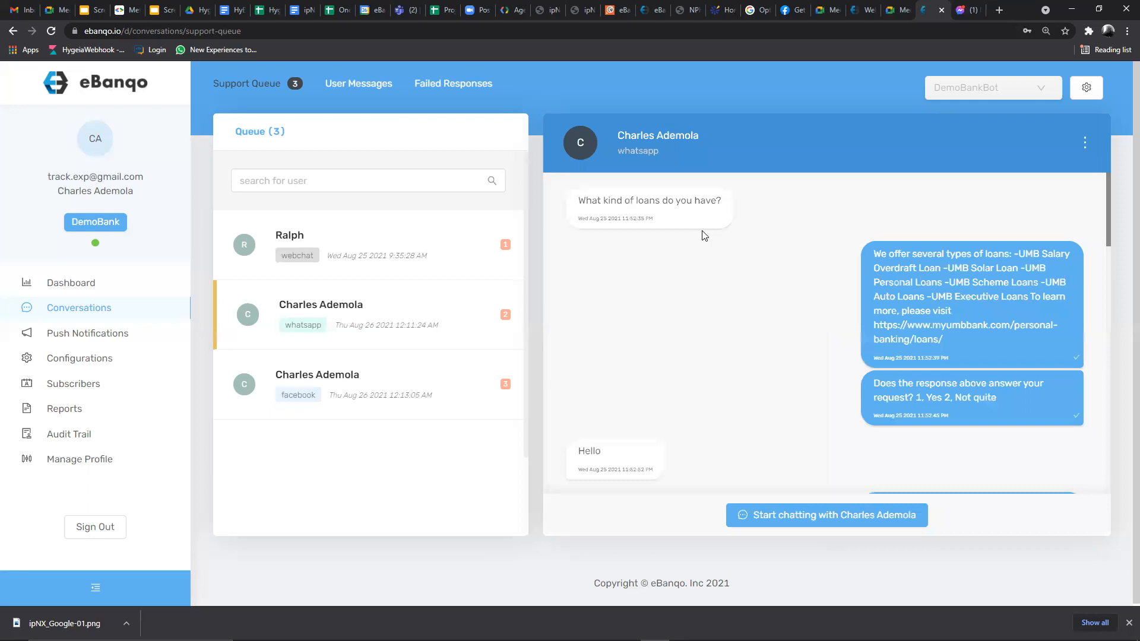
click(822, 515)
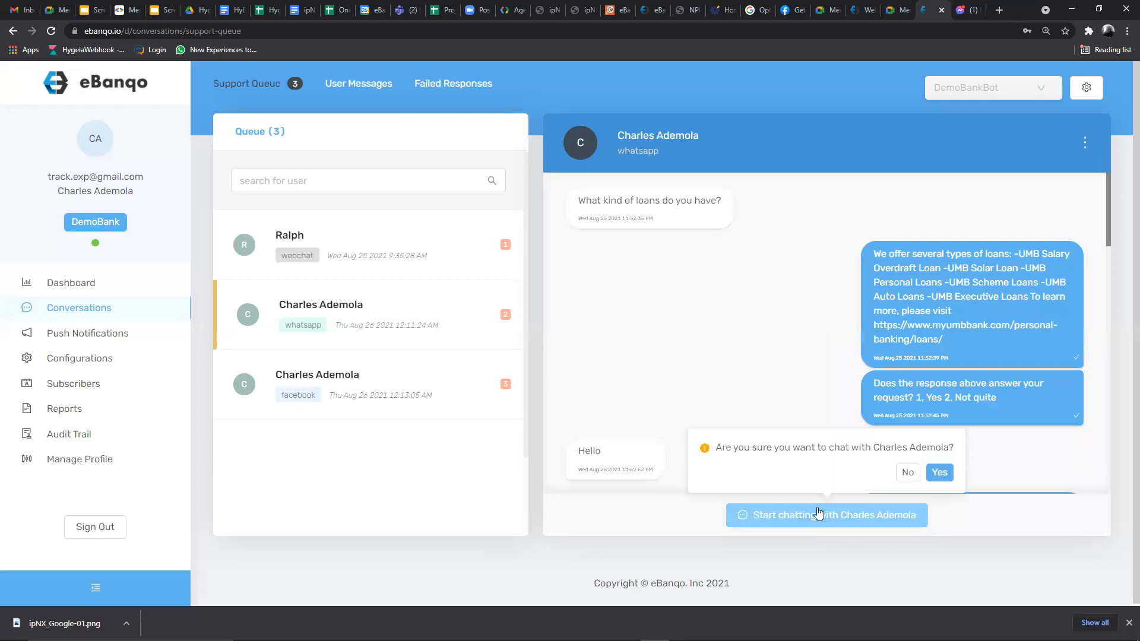
click(328, 318)
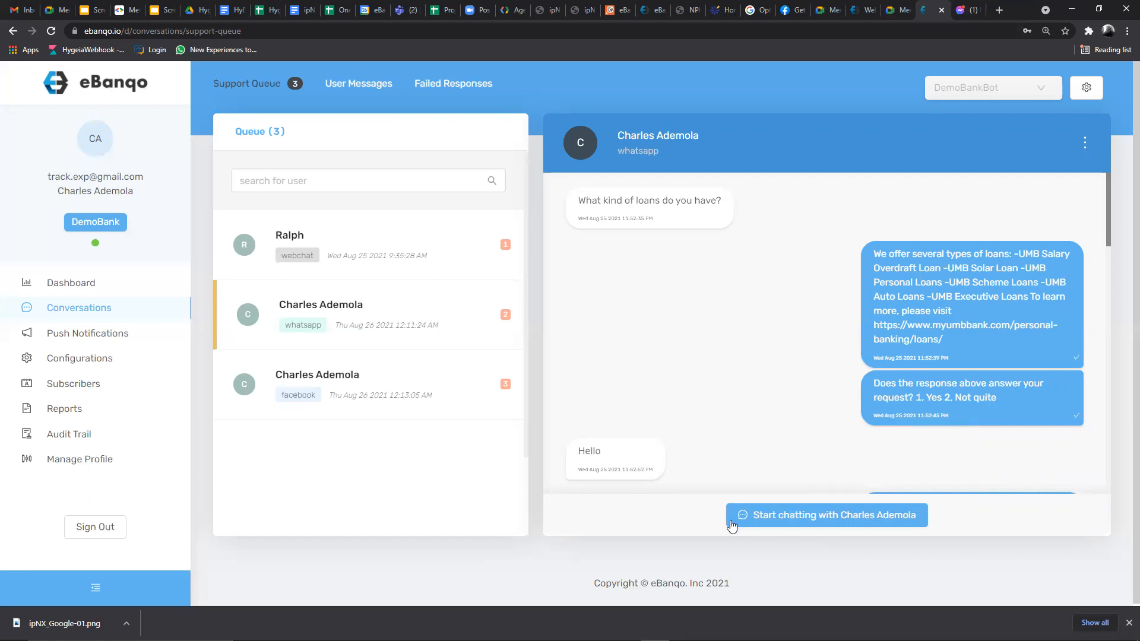
click(823, 515)
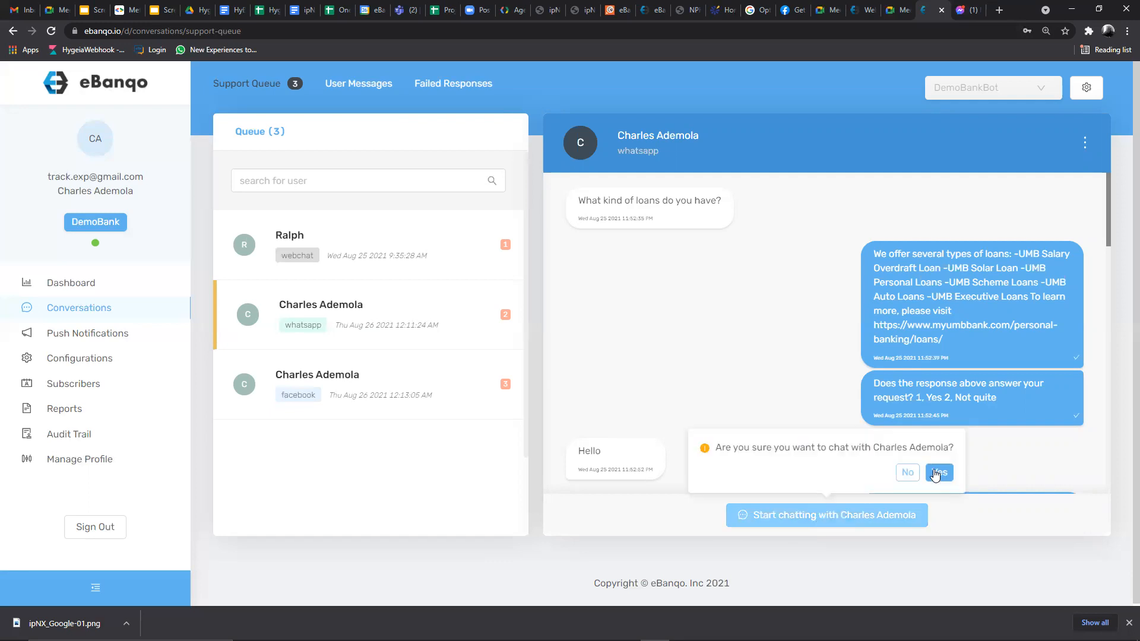
click(938, 471)
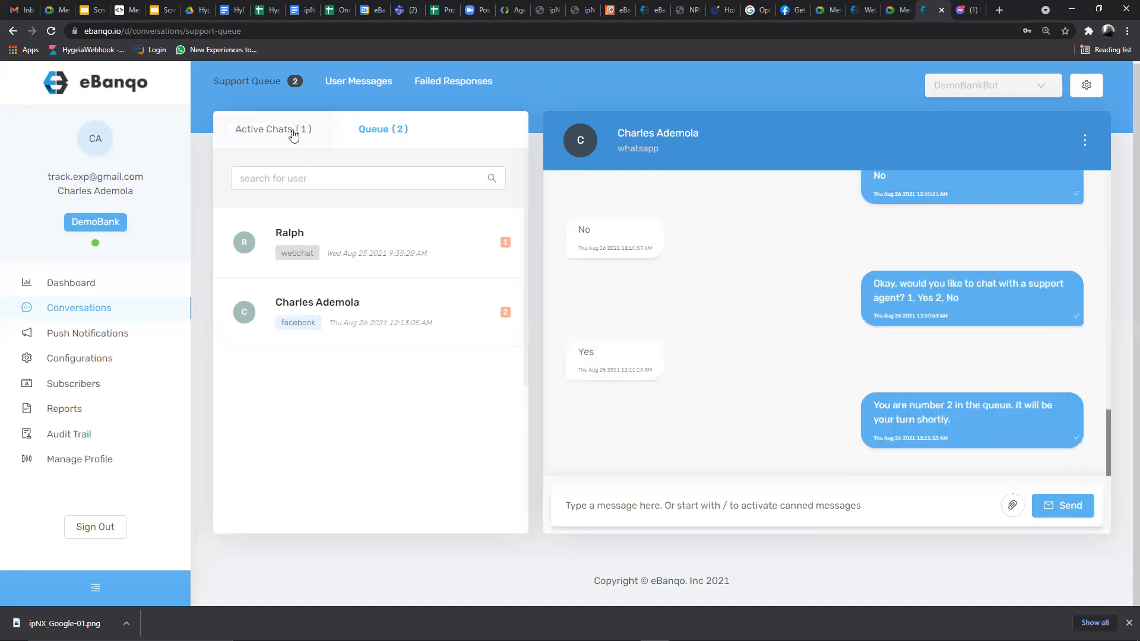
- Show the Active Chats (1) list with the WhatsApp conversation, then return to WhatsApp
click(268, 126)
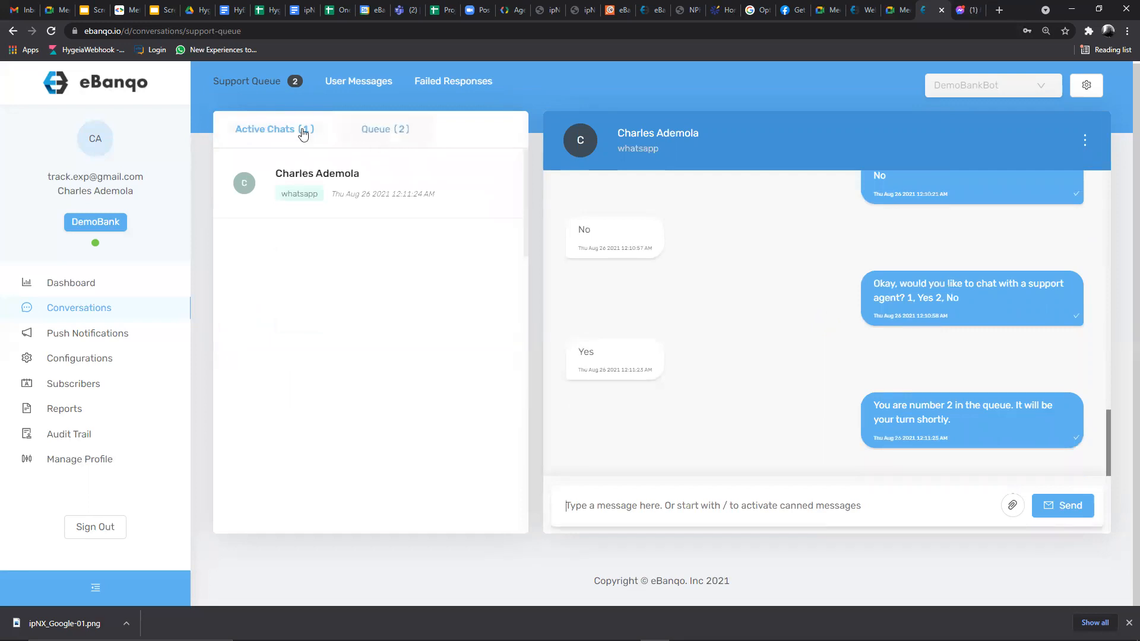
click(267, 131)
mouse_move(725, 640)
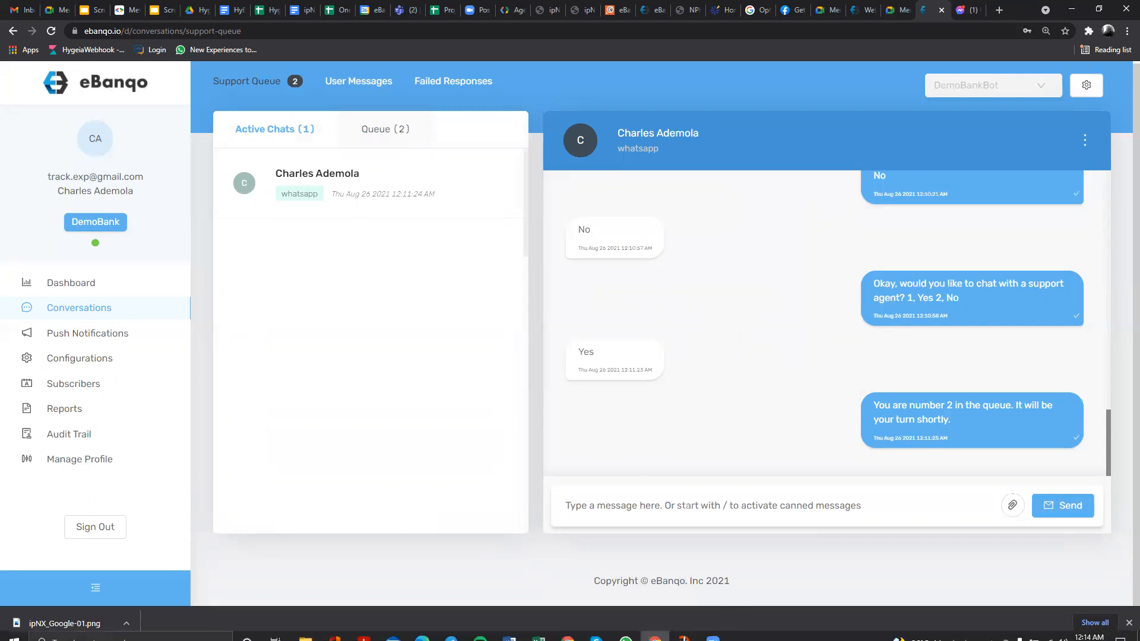
click(626, 638)
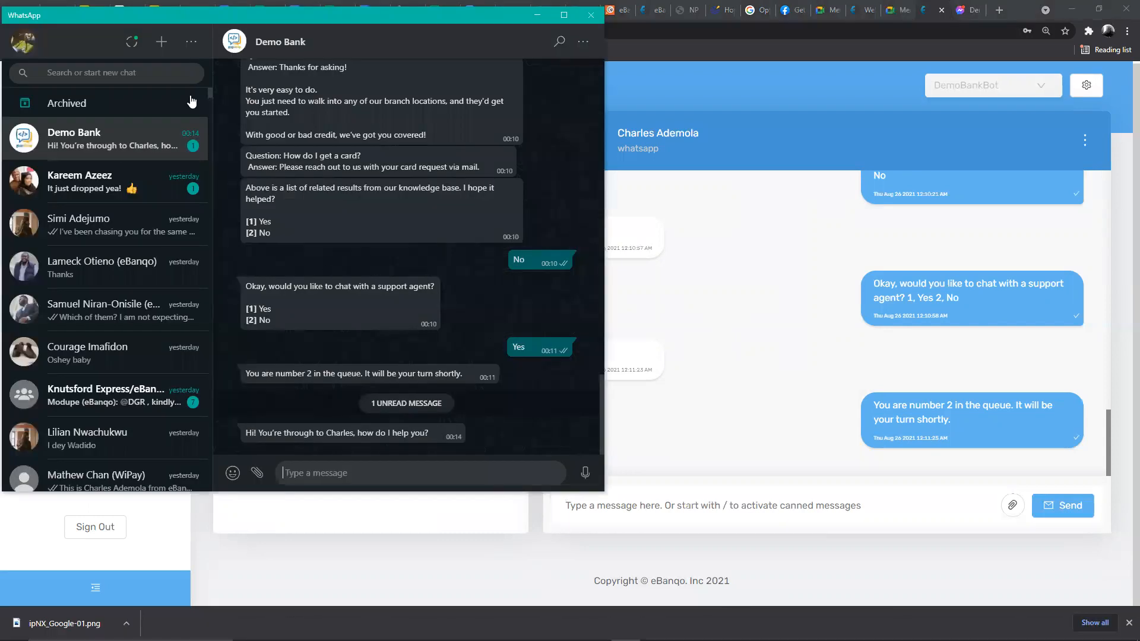
- Reply 'Thanks for chatting with me' to the live agent's greeting in WhatsApp
double_click(249, 433)
shift+click(424, 434)
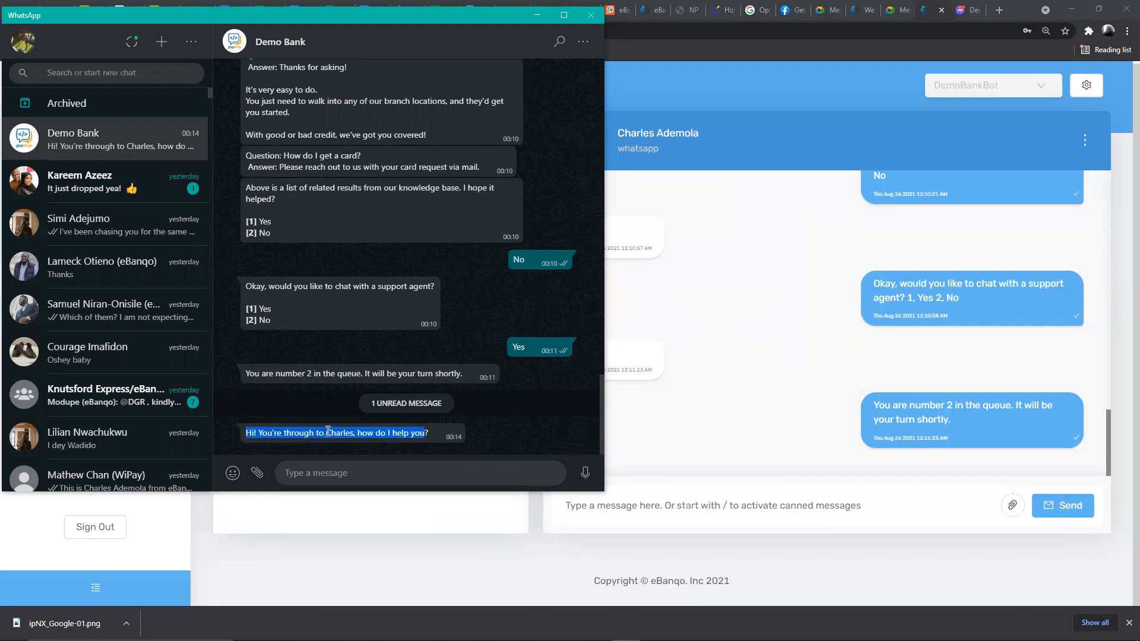
drag(332, 433, 352, 433)
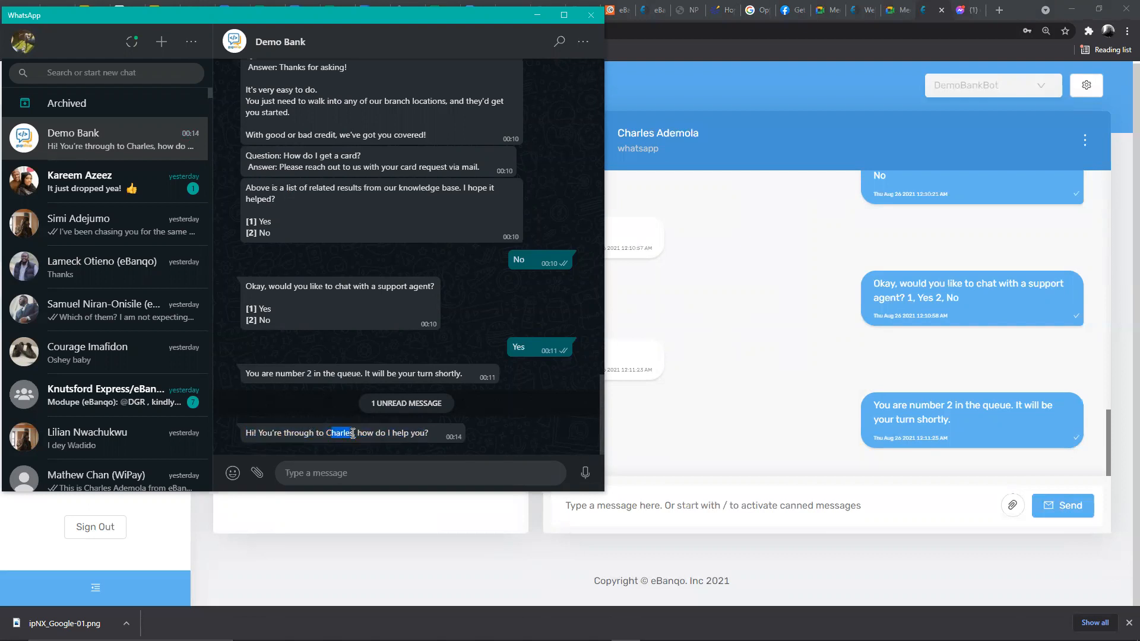
click(483, 462)
text(Thanks for chatting with)
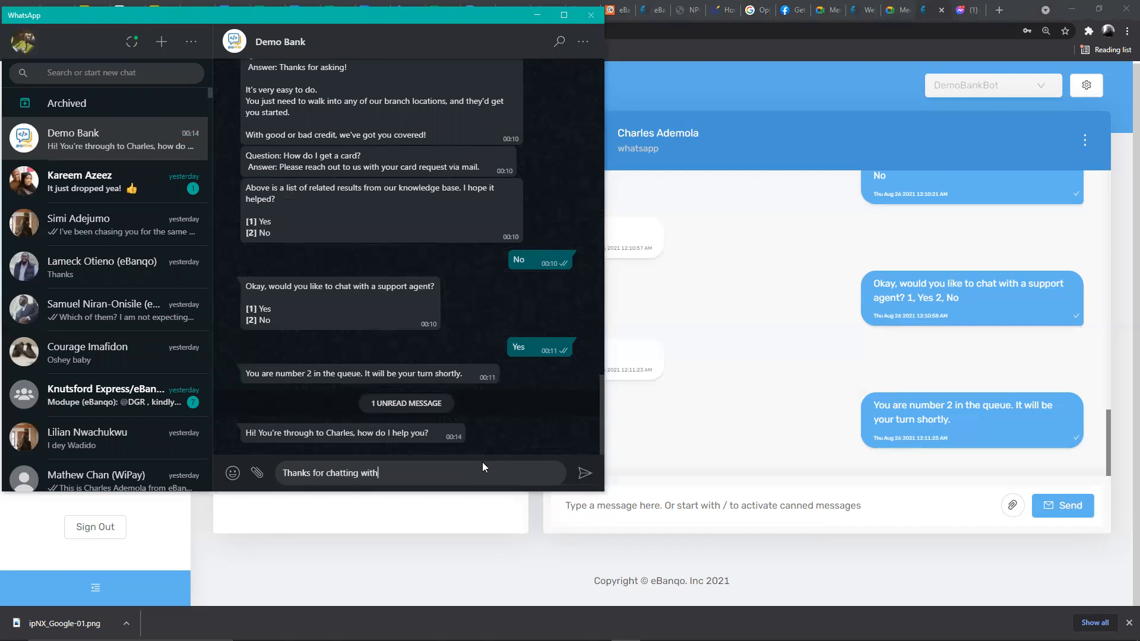
text( me)
key(Return)
- Send Demo Bank 'I was asking what kinds of loans I can get from your organization.'
text(I was ask)
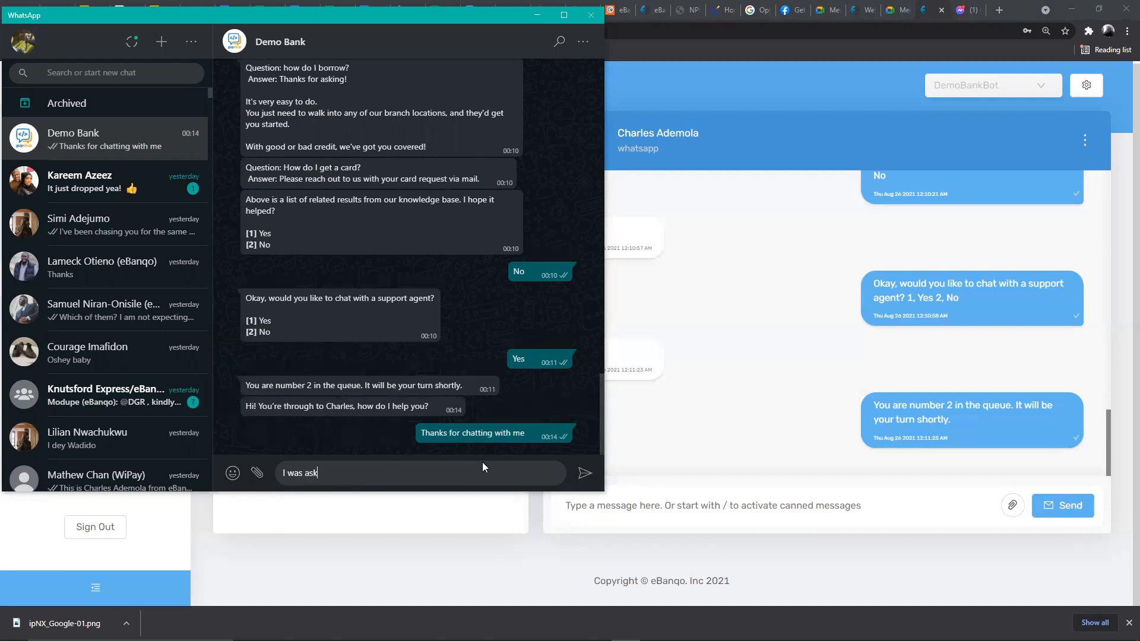
text(ing what kin)
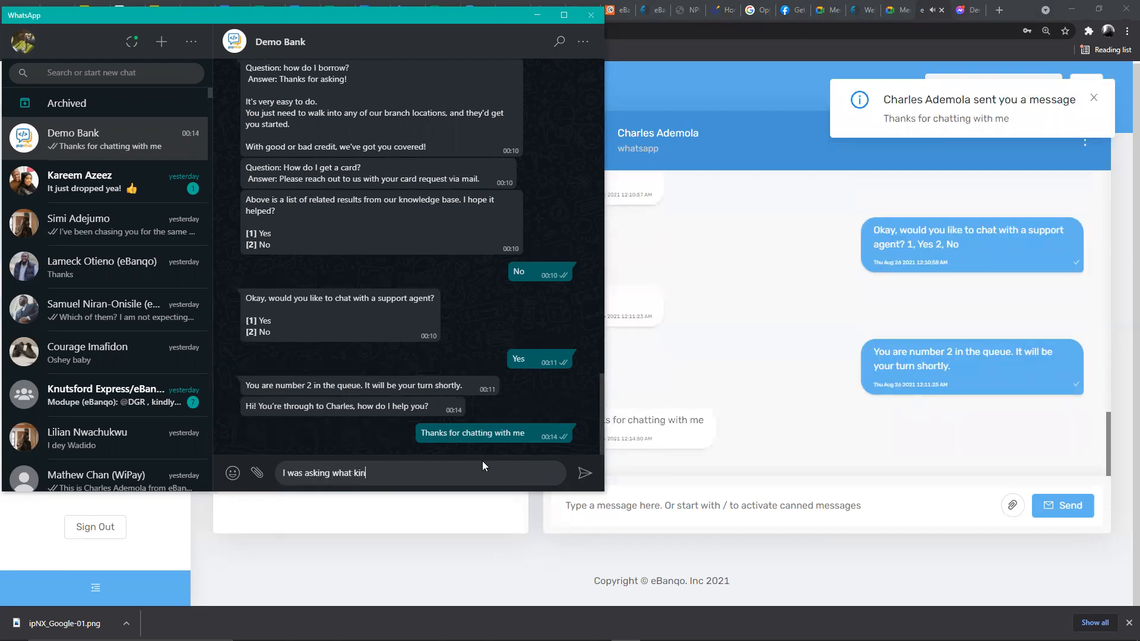
text(dds)
key(BackSpace)
key(BackSpace)
key(BackSpace)
text(s of loans)
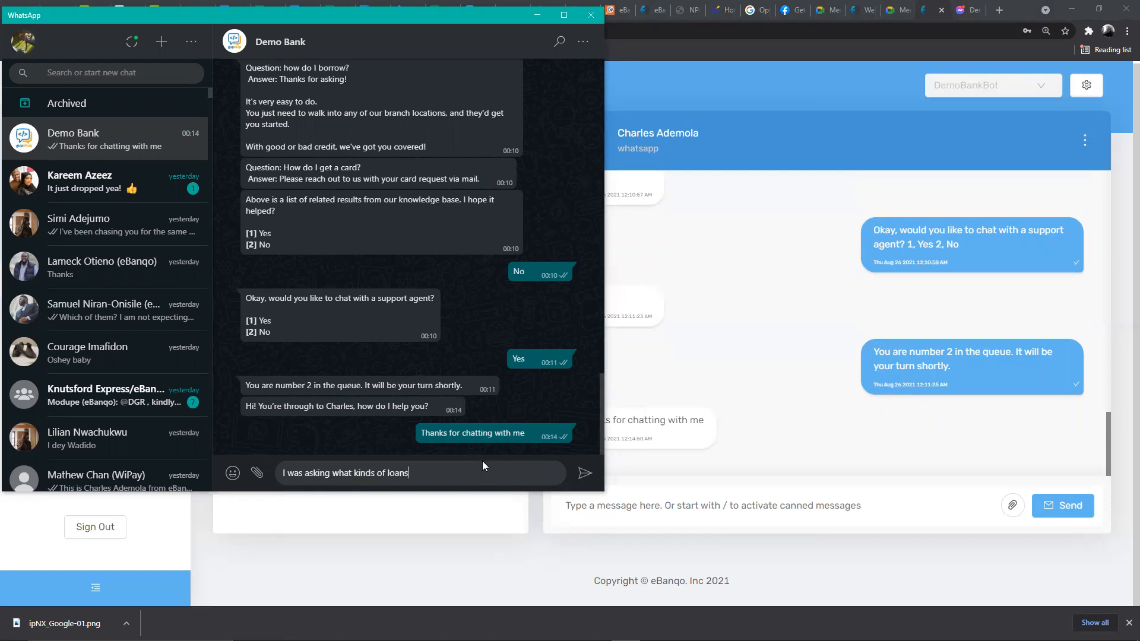
text( I can get from your organization.)
key(Return)
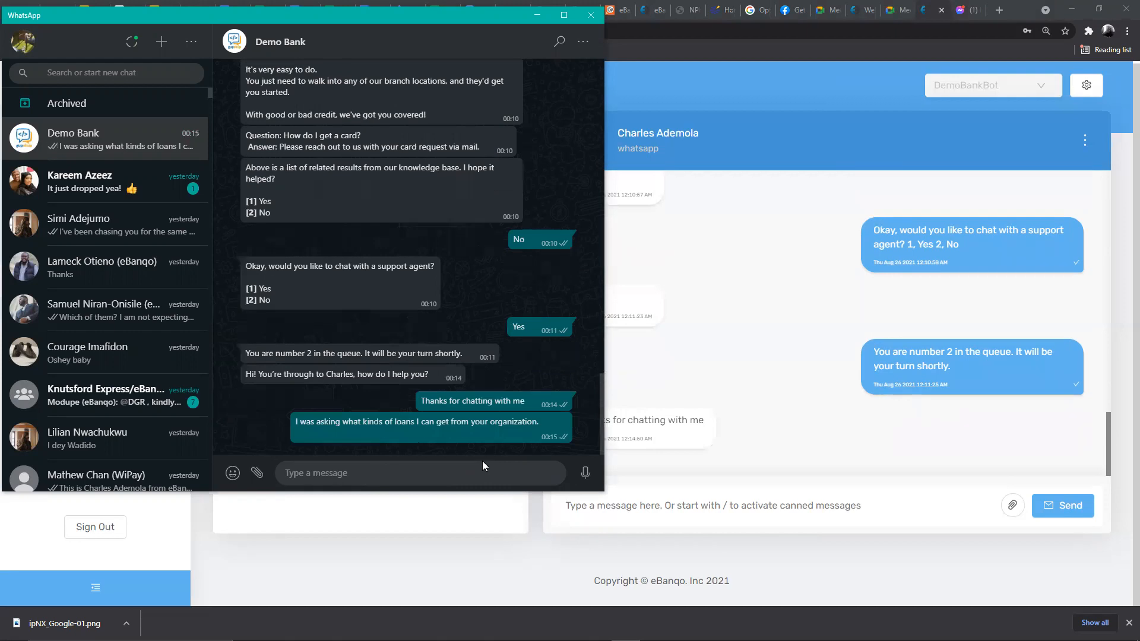
- Reply to the WhatsApp customer in eBanqo with 'Hi there' and 'Thanks for reaching out to us.'
click(616, 392)
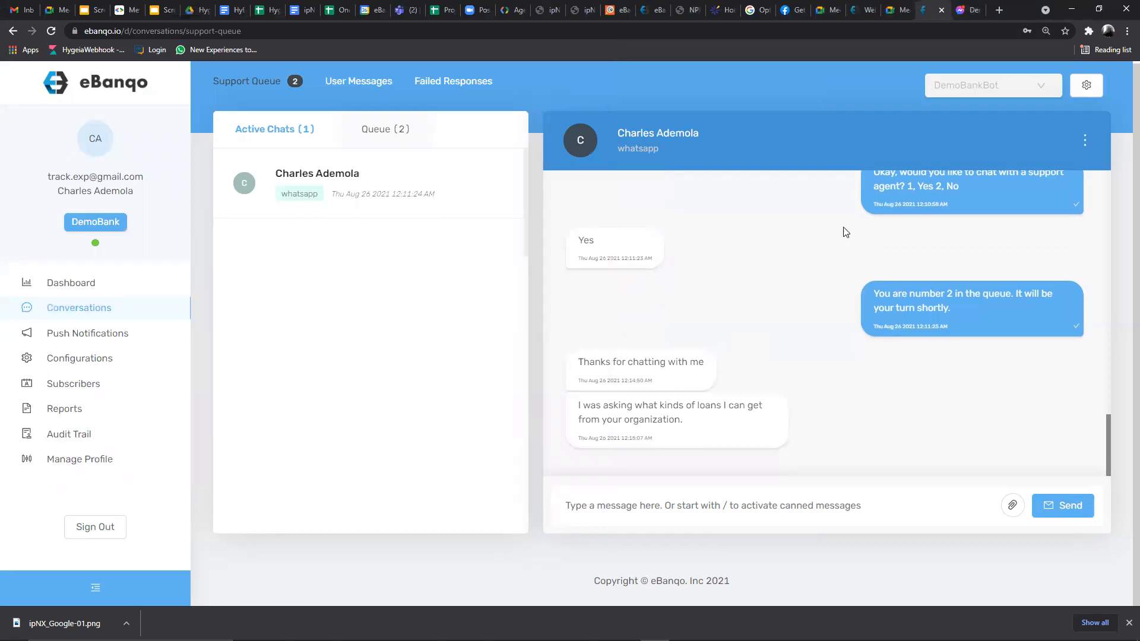
click(782, 505)
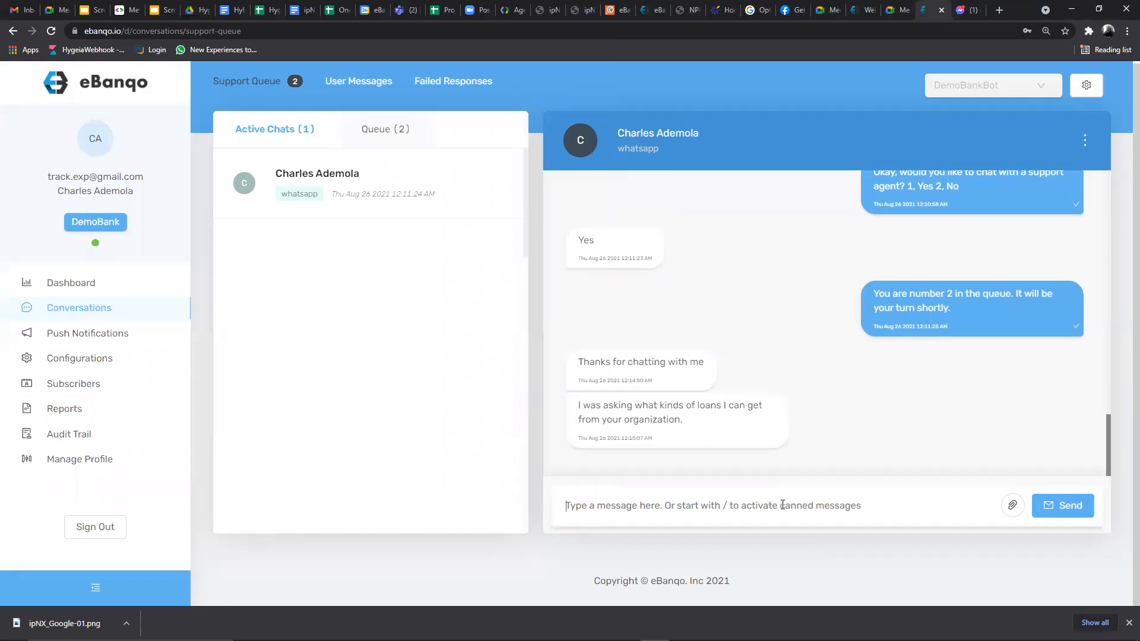
text(Hi)
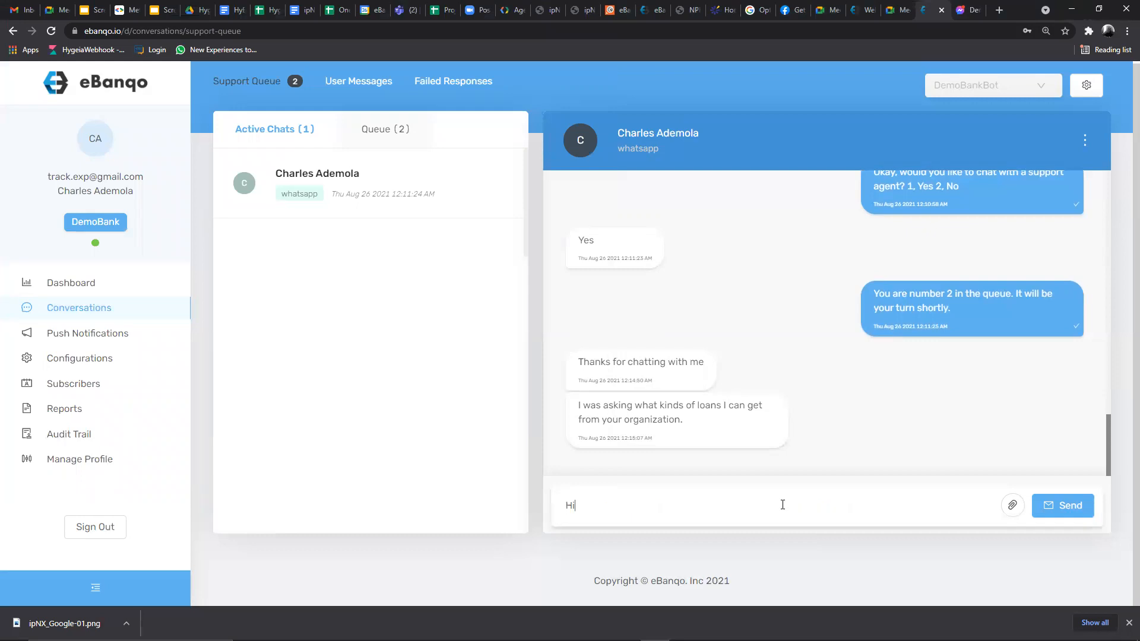
text( there)
key(Return)
text(Tha)
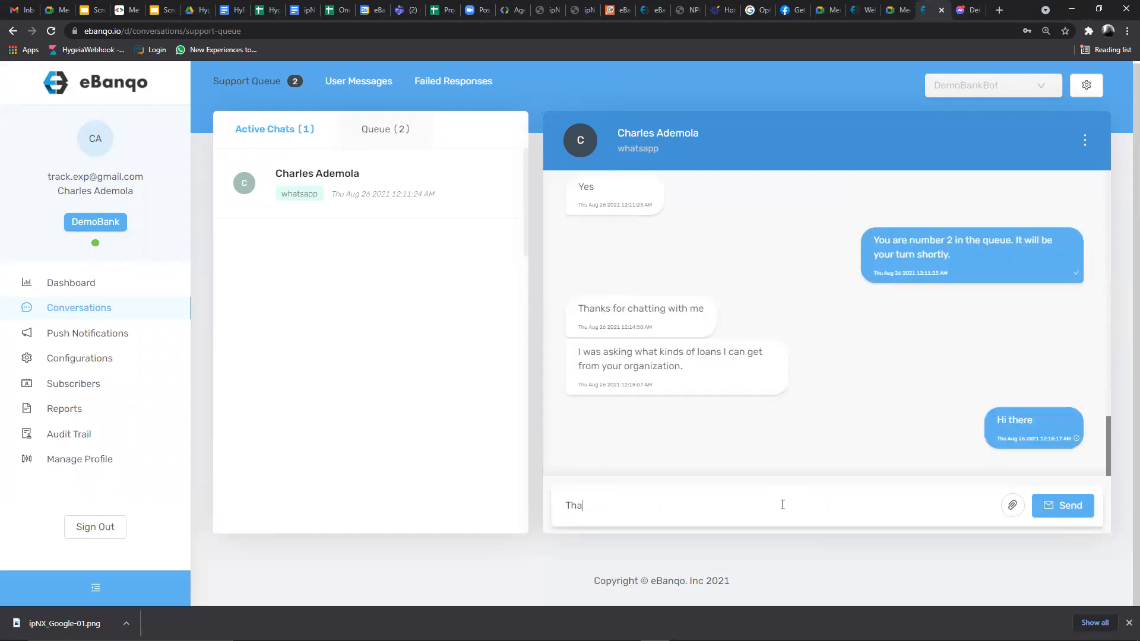
text(nks for reaching out to us.)
key(Return)
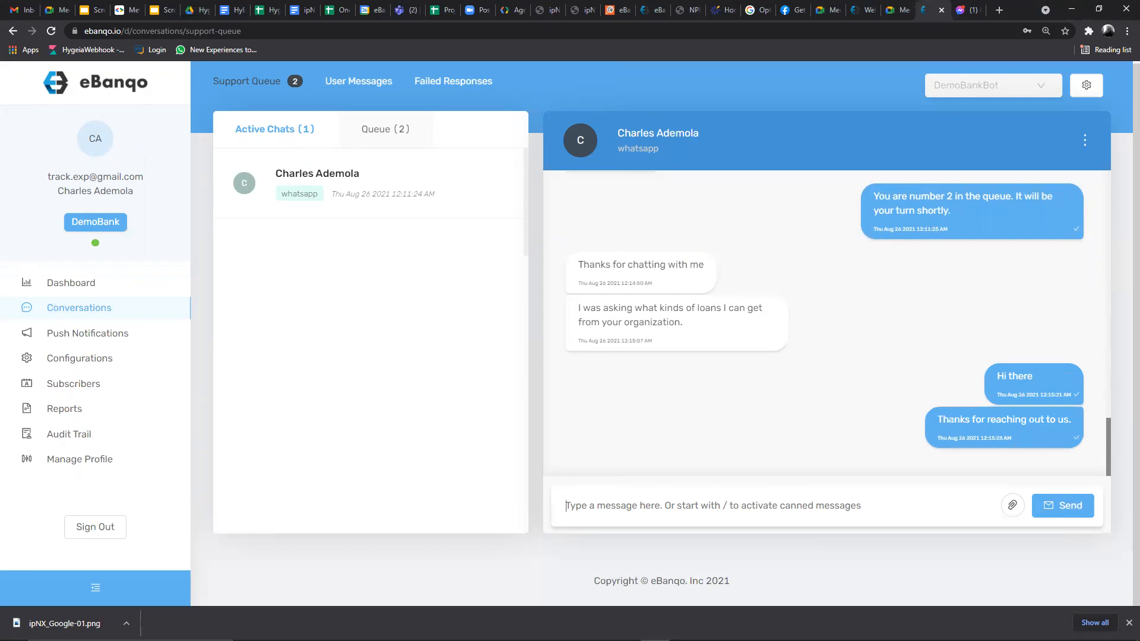
mouse_move(631, 638)
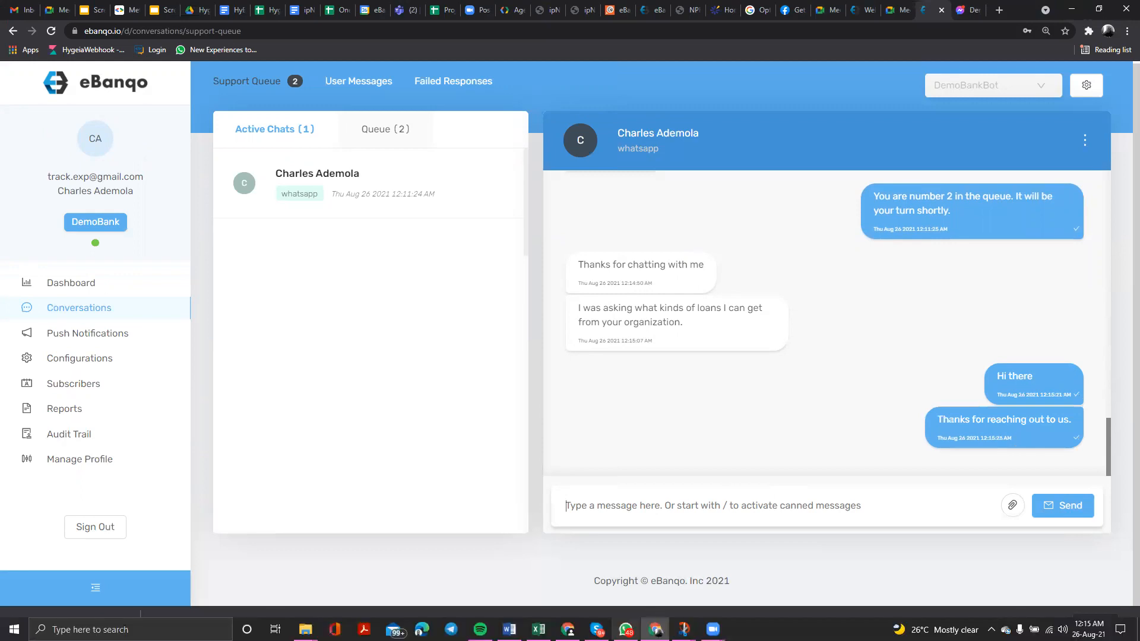
- Take over the queued Facebook customer's conversation and open it as an active chat
click(385, 129)
drag(386, 322, 378, 323)
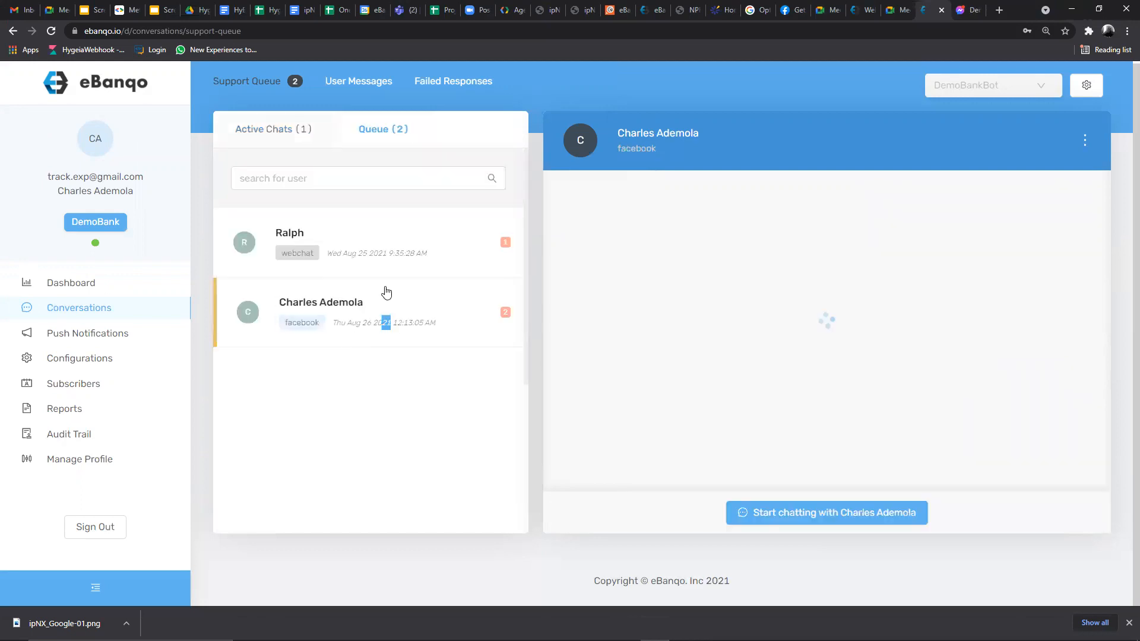
click(857, 515)
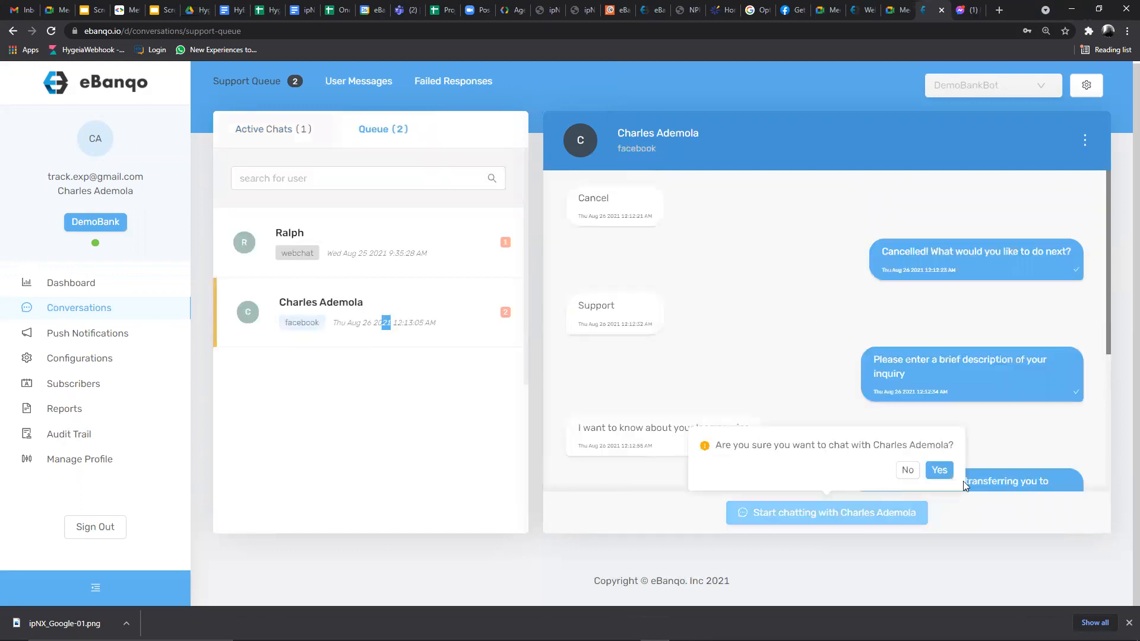
click(939, 470)
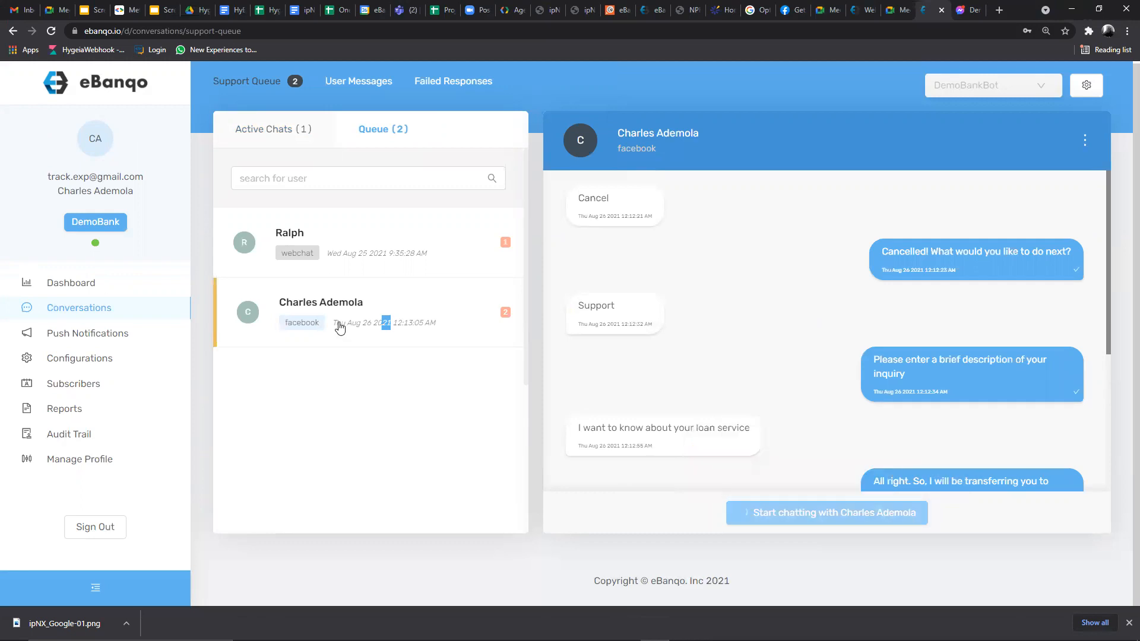
click(273, 136)
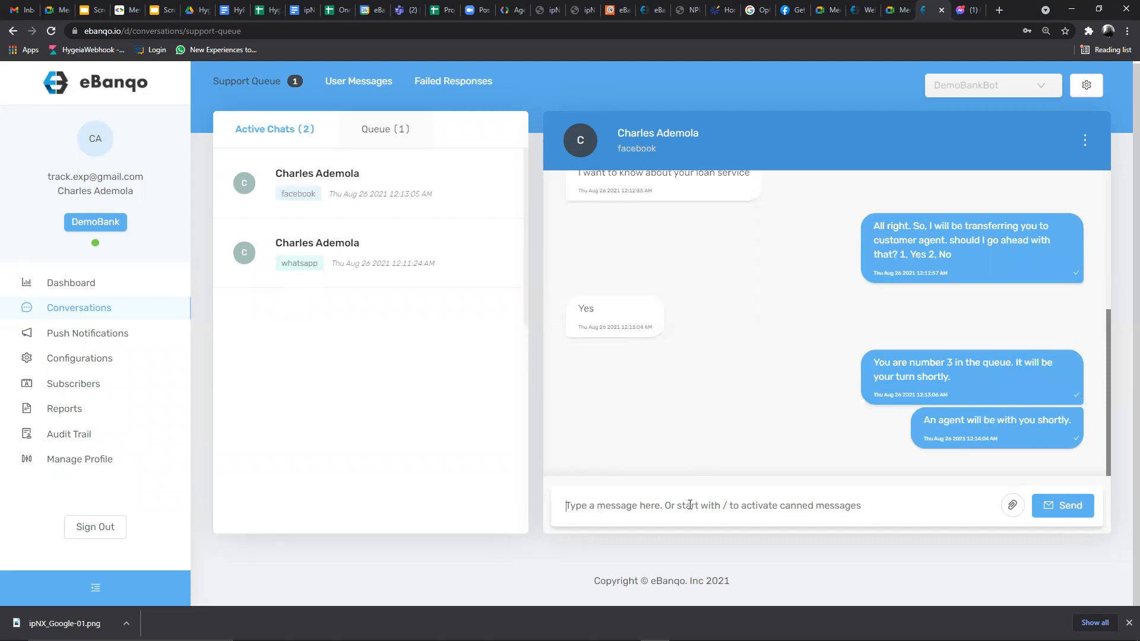
- Greet the Facebook customer with 'Hello on Facebook' and 'How can I help you today?'
text(Hello on)
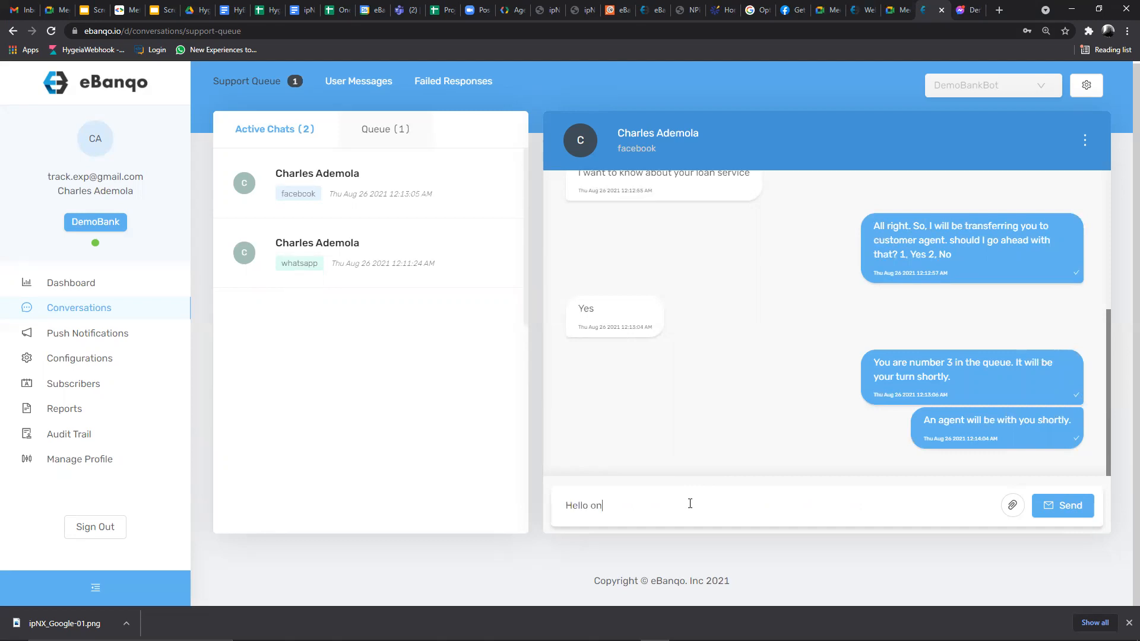
text( Facebook)
key(Return)
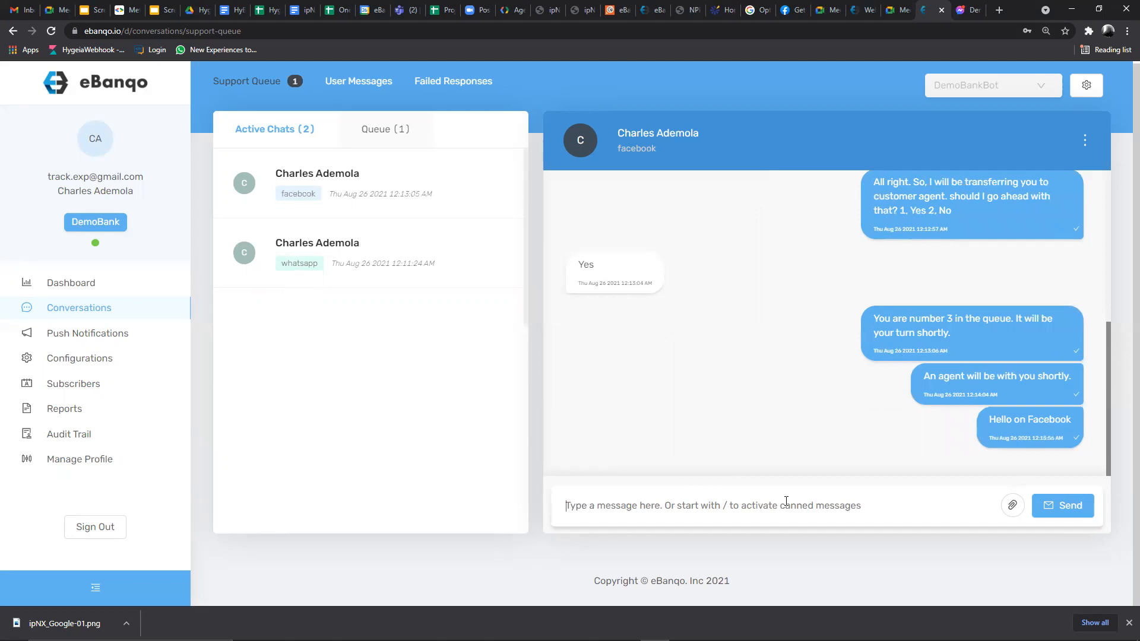
text(How )
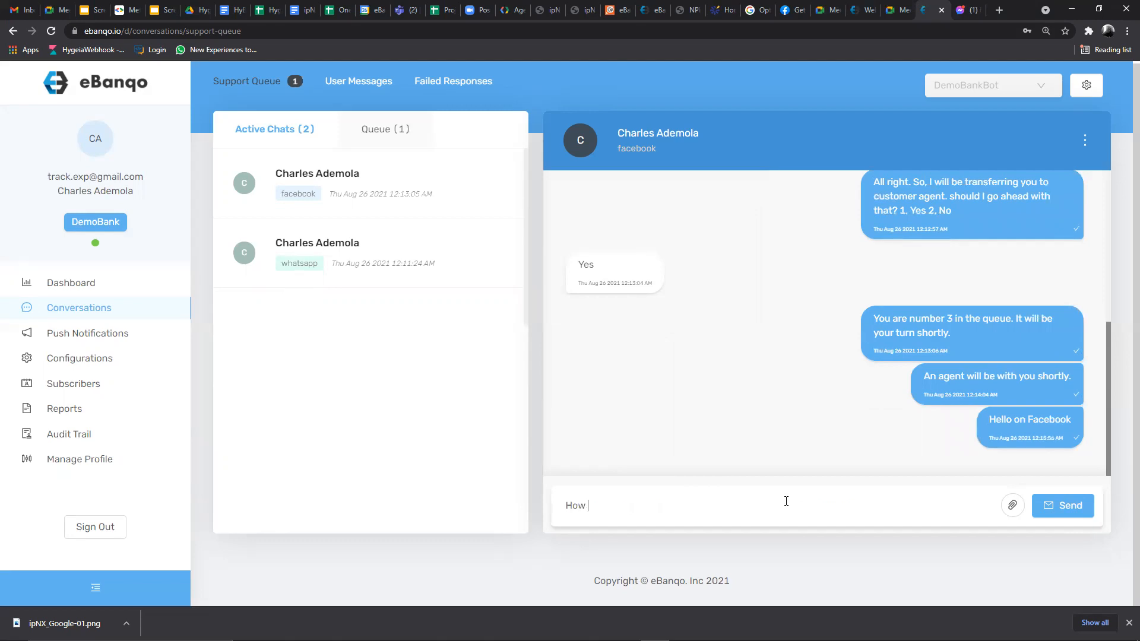
text(can I help you today?)
key(Return)
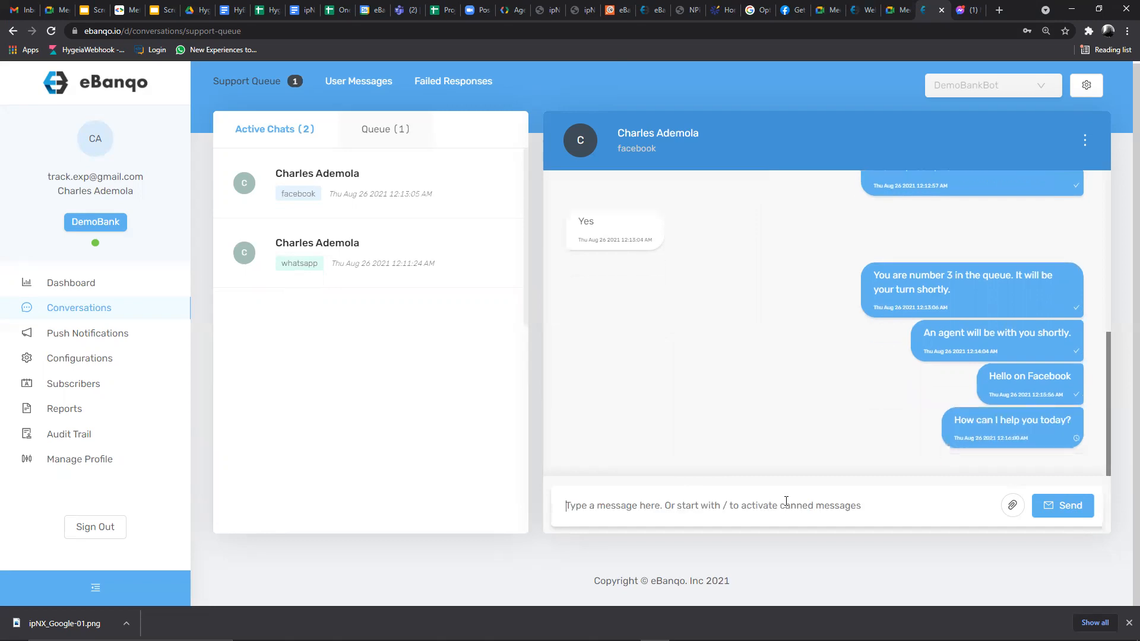
click(968, 10)
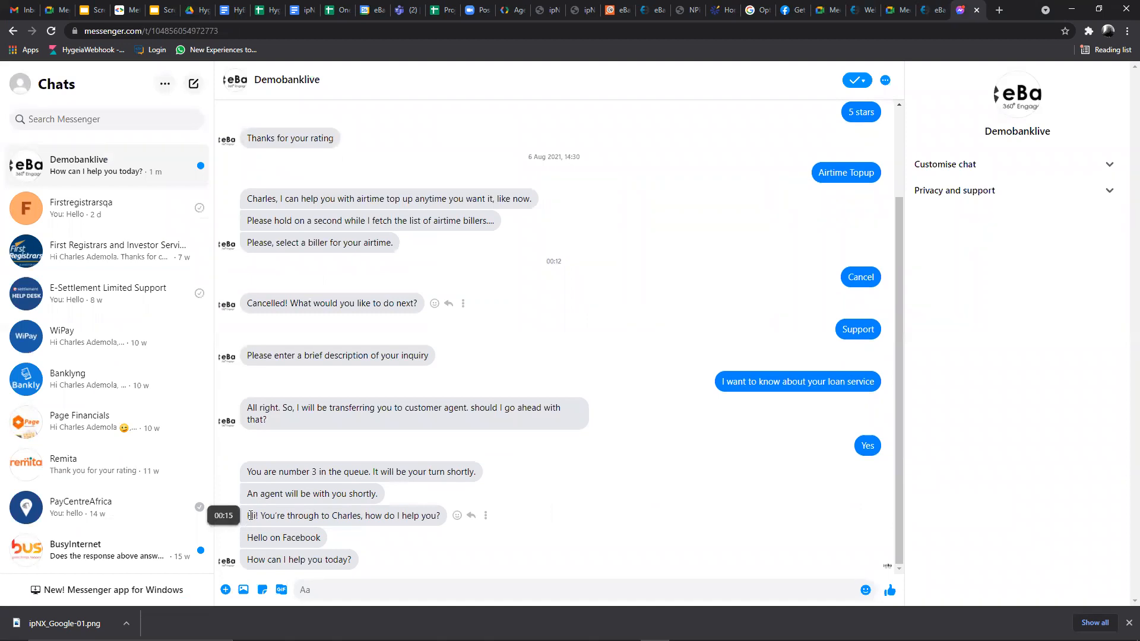
- Reply 'I am asking about your loan service' to the agent in Facebook Messenger
drag(249, 515, 444, 521)
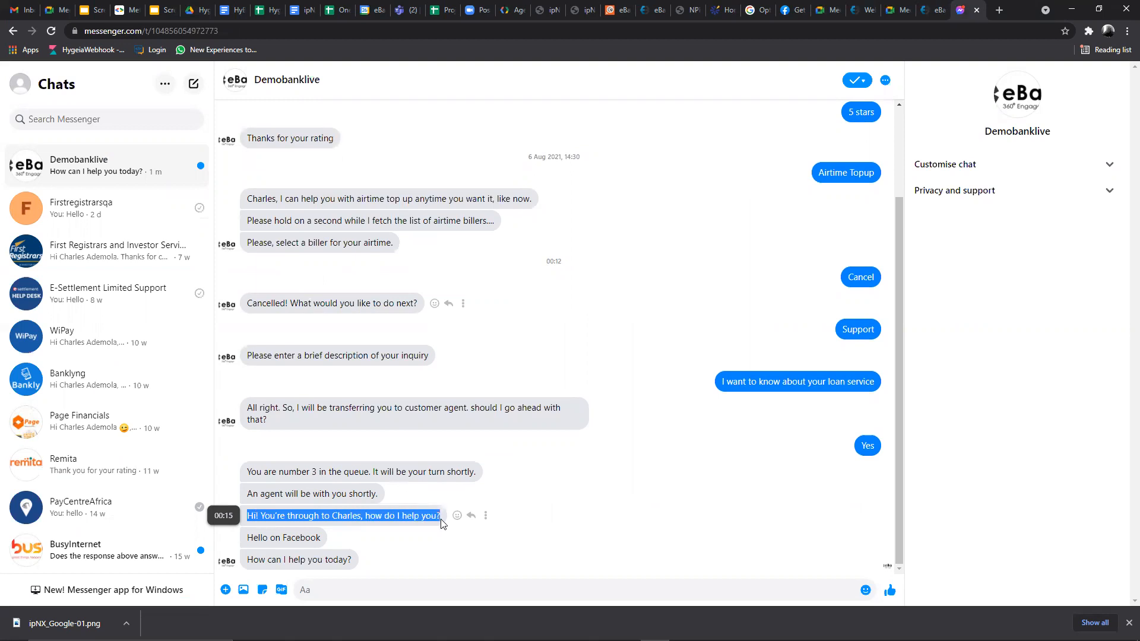
click(263, 539)
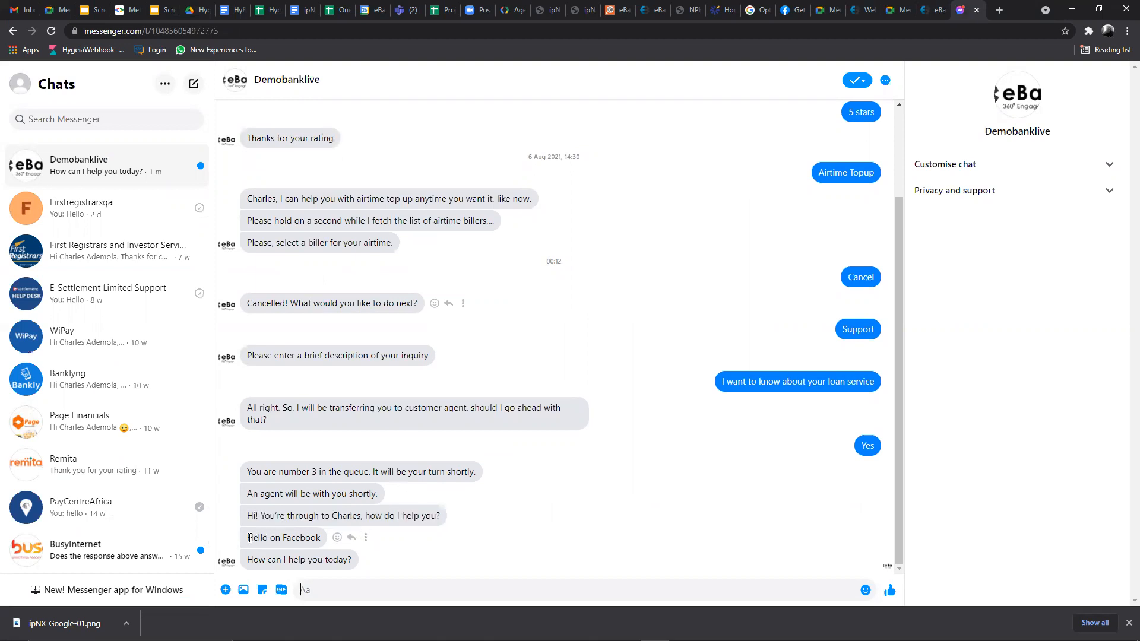
drag(248, 537, 323, 539)
click(343, 589)
text(I am)
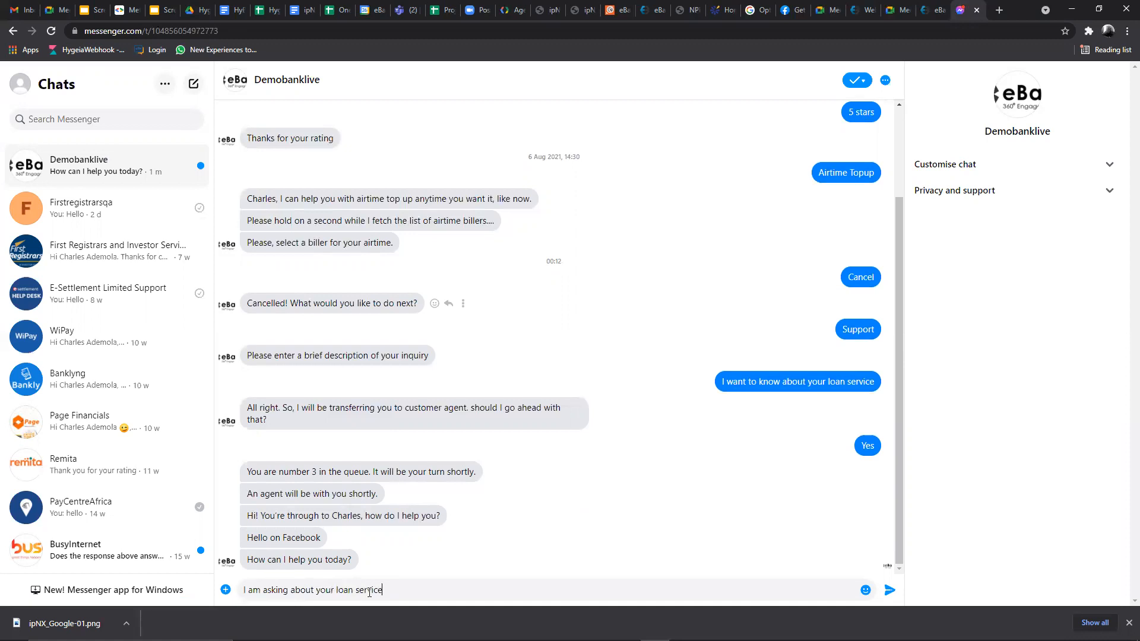
text(asking about your loan service)
key(Return)
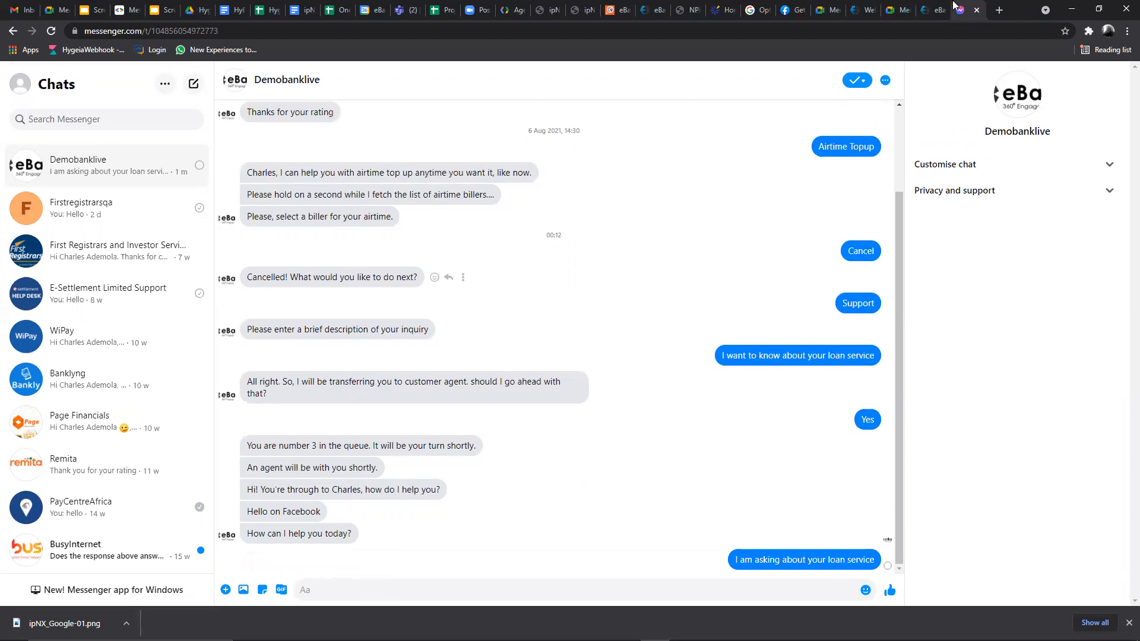
click(937, 10)
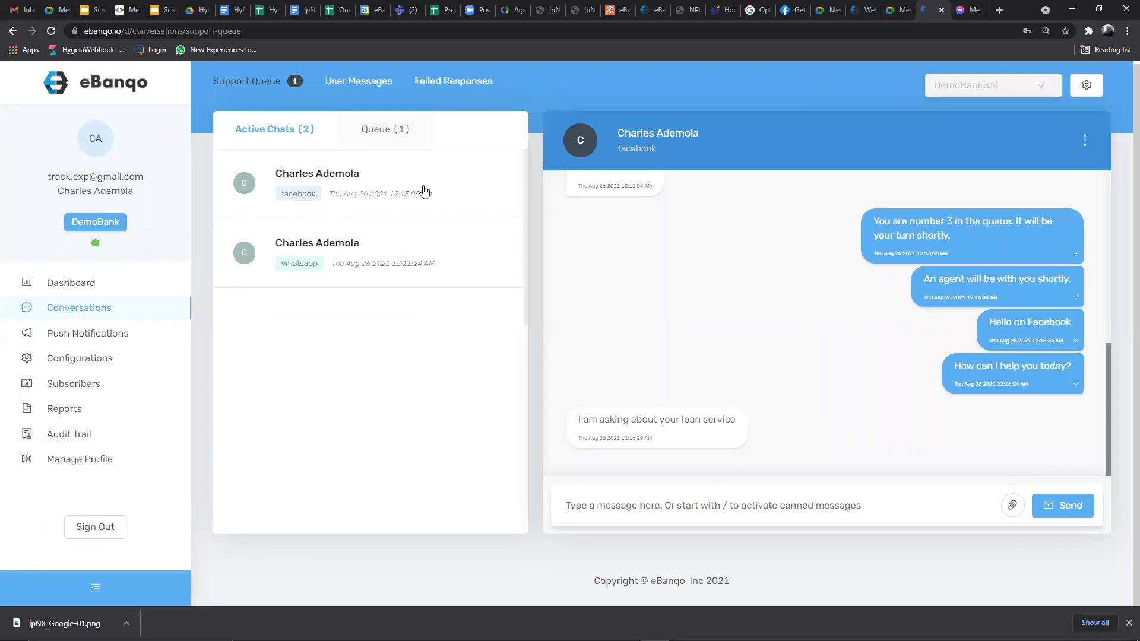
- Check the queue, then view the Facebook customer's user info from the conversation options menu
click(390, 133)
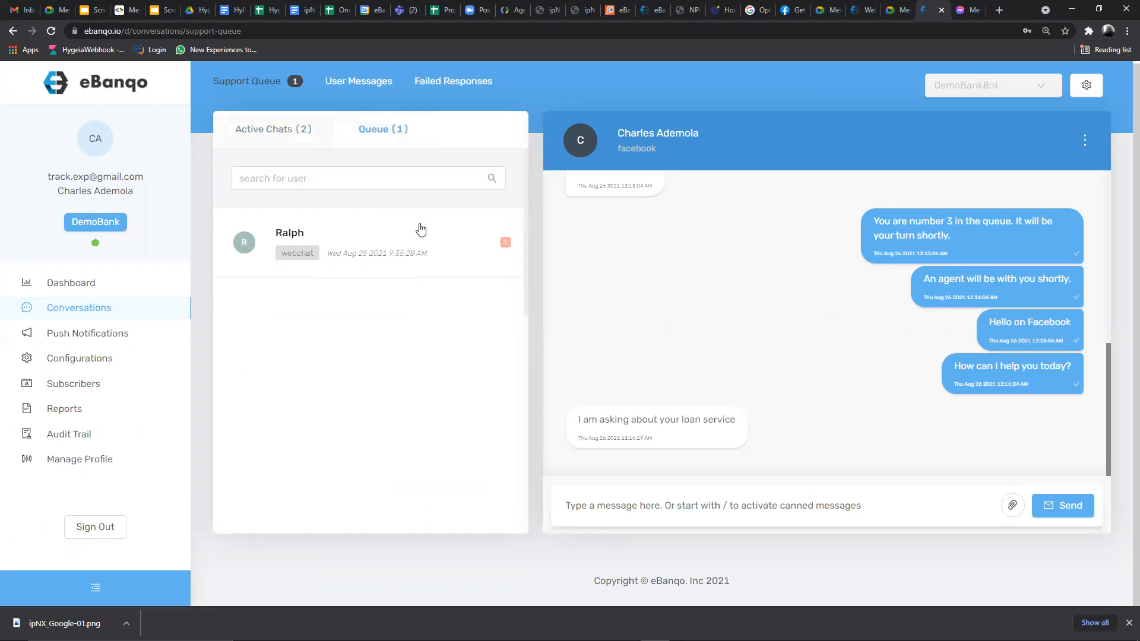
click(312, 141)
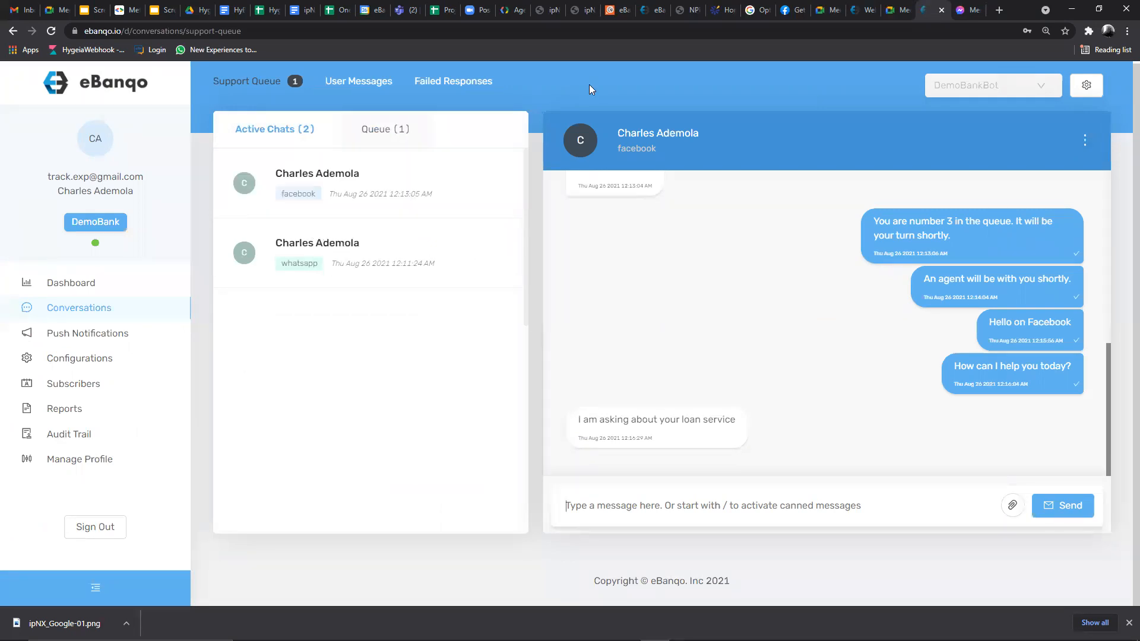
click(1084, 141)
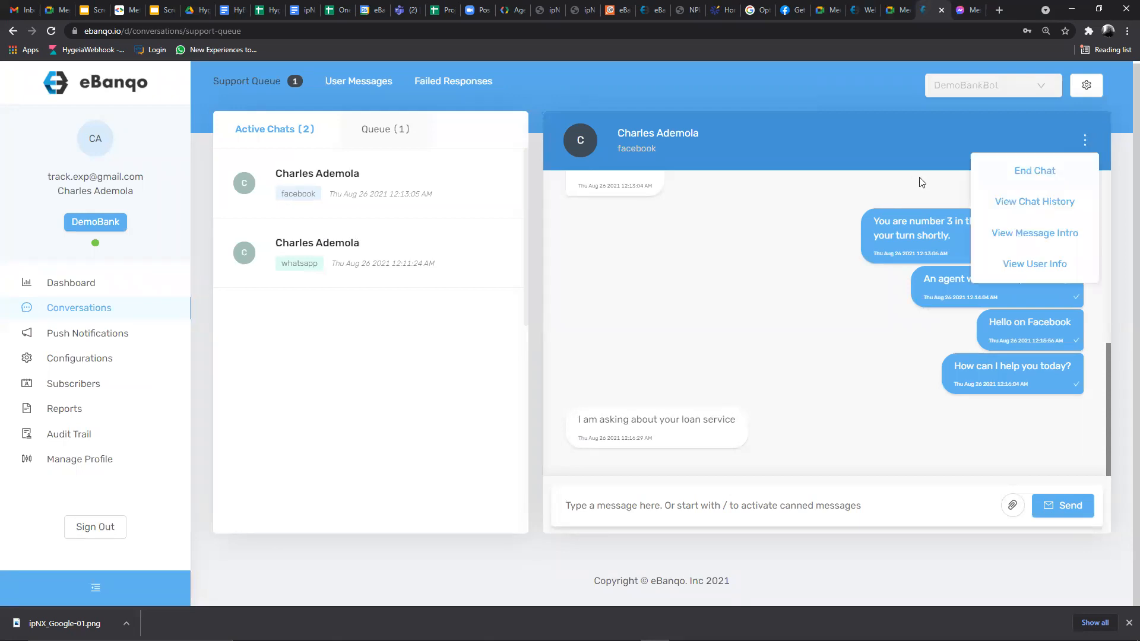
click(1085, 141)
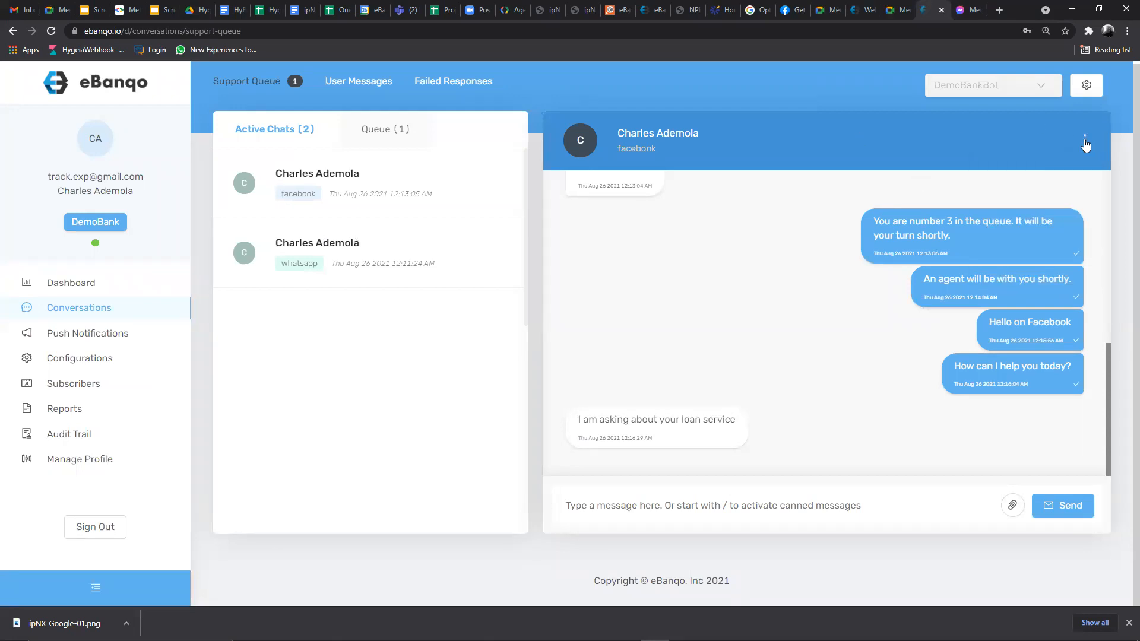
click(1085, 143)
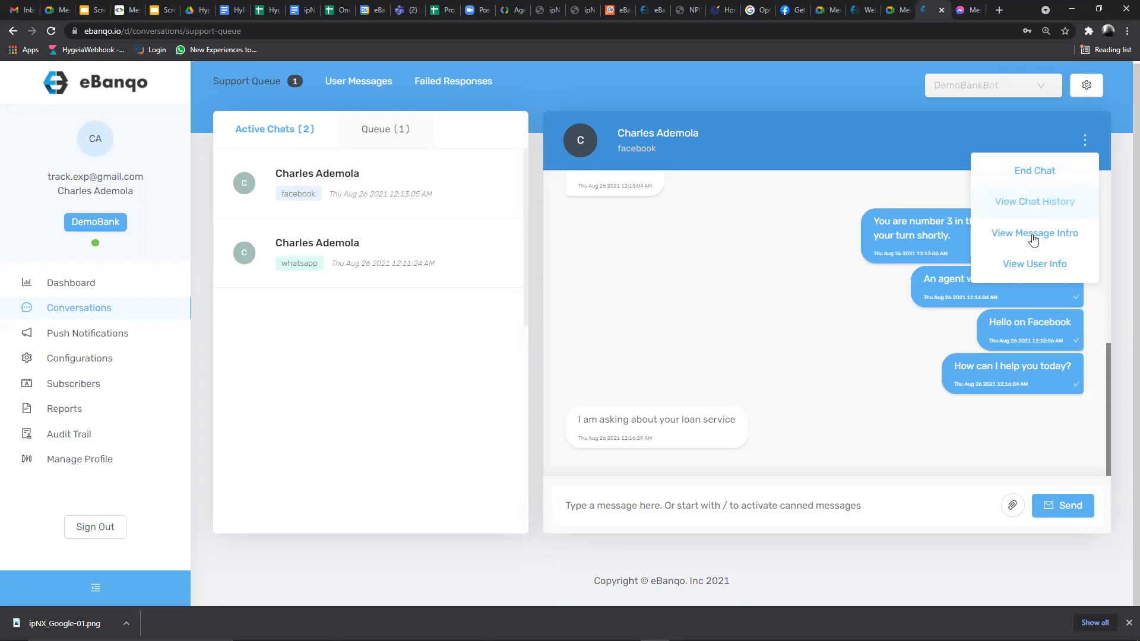
click(1027, 265)
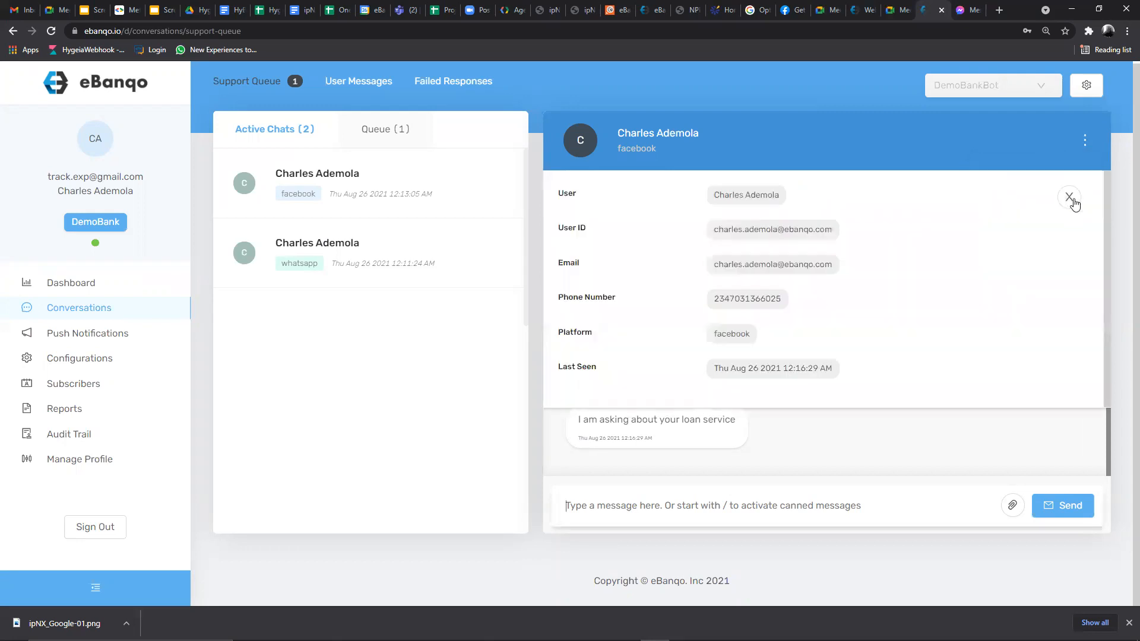
click(1087, 141)
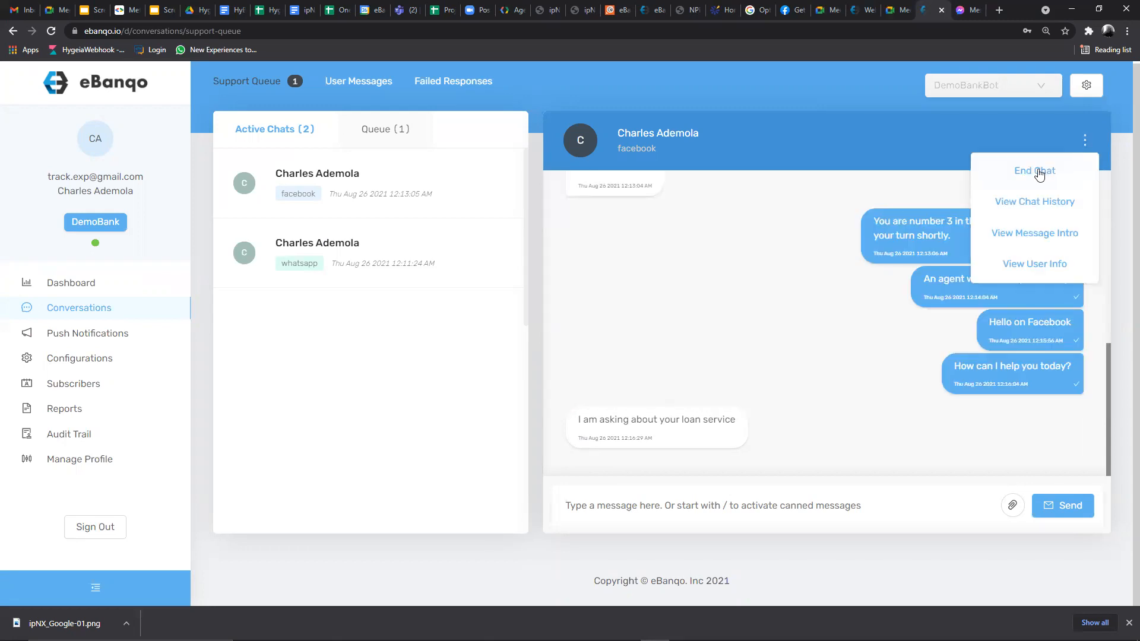
- End the Facebook chat with the reason 'Customer's issue was resolved'
click(1037, 172)
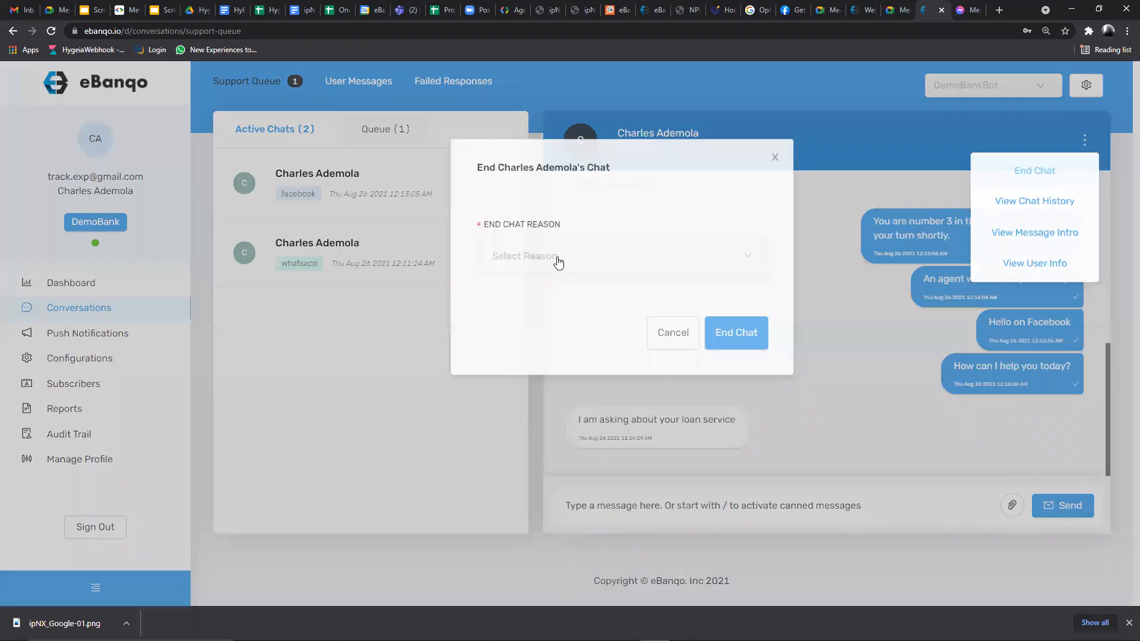
click(487, 267)
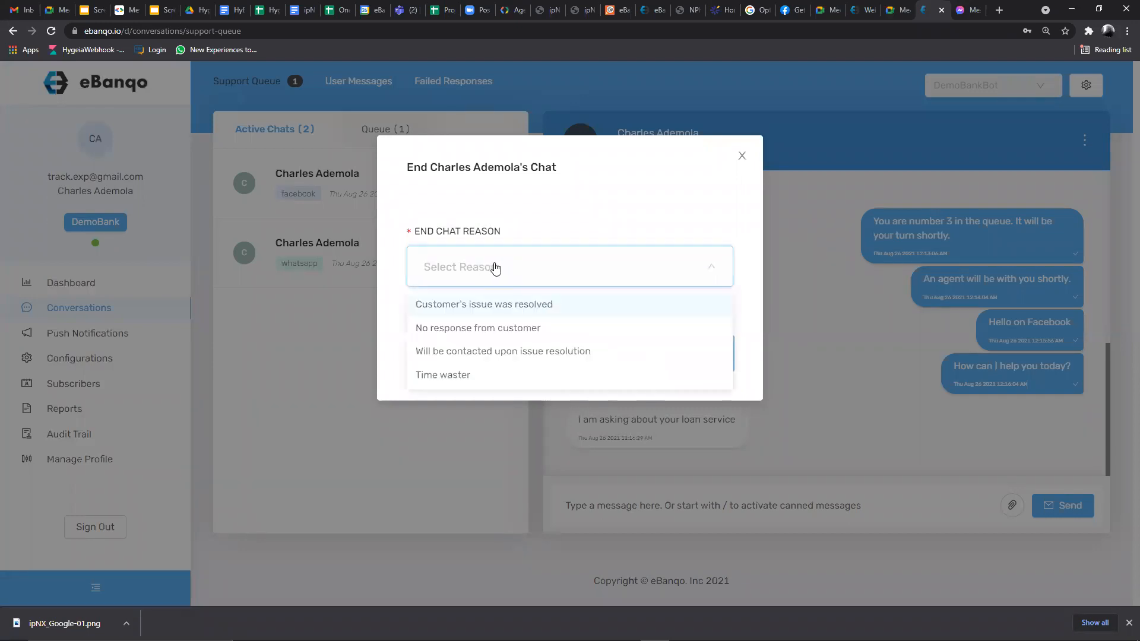
click(500, 304)
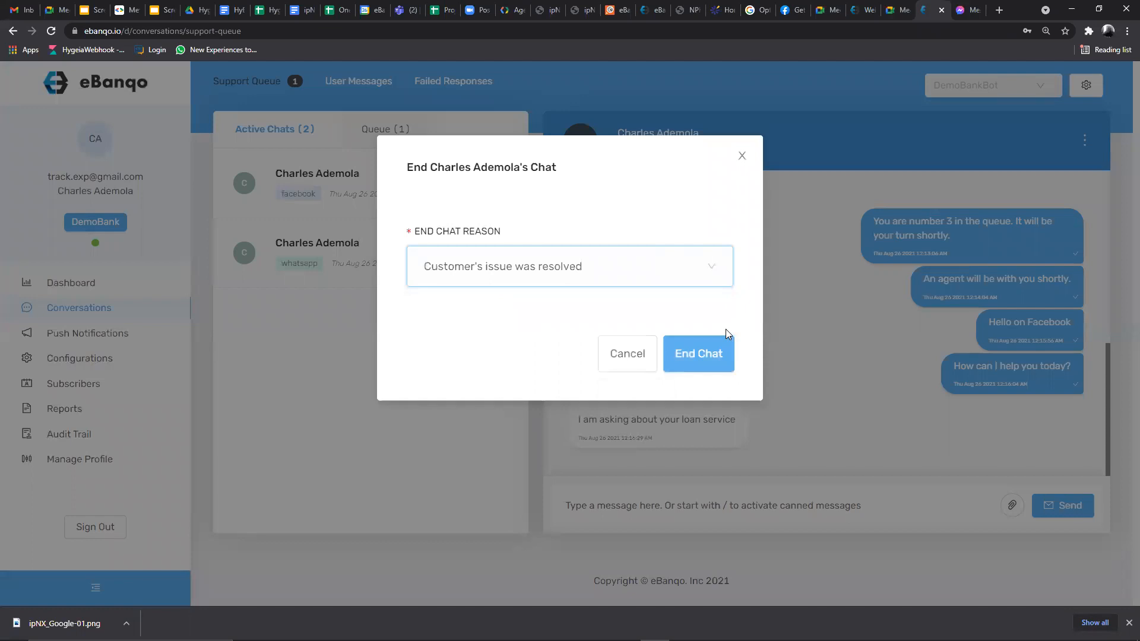
click(711, 356)
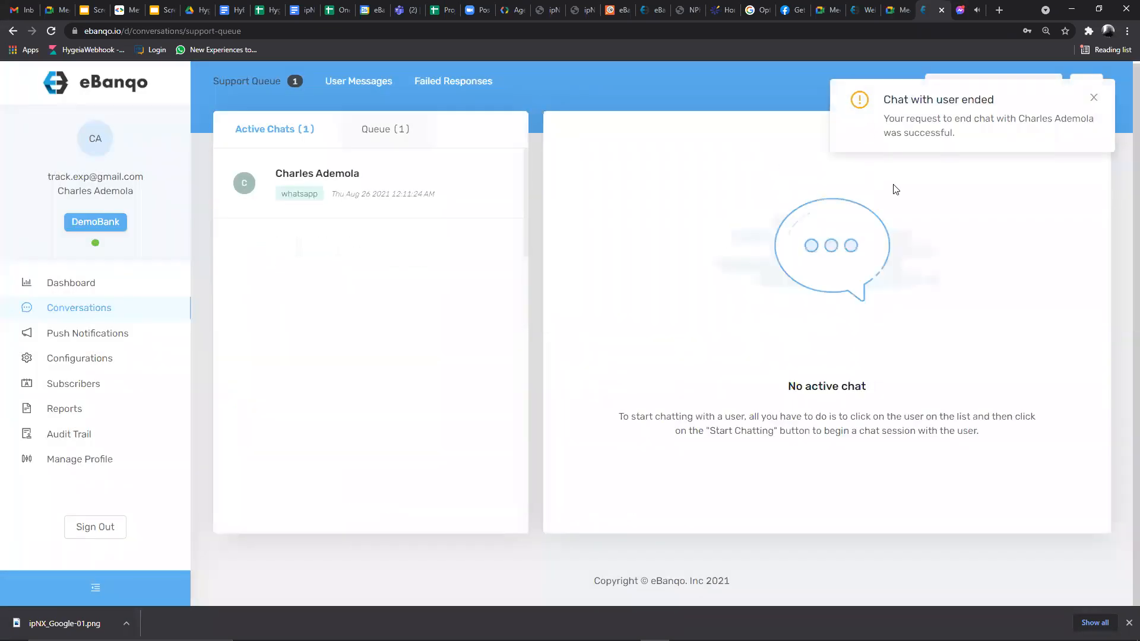
click(290, 177)
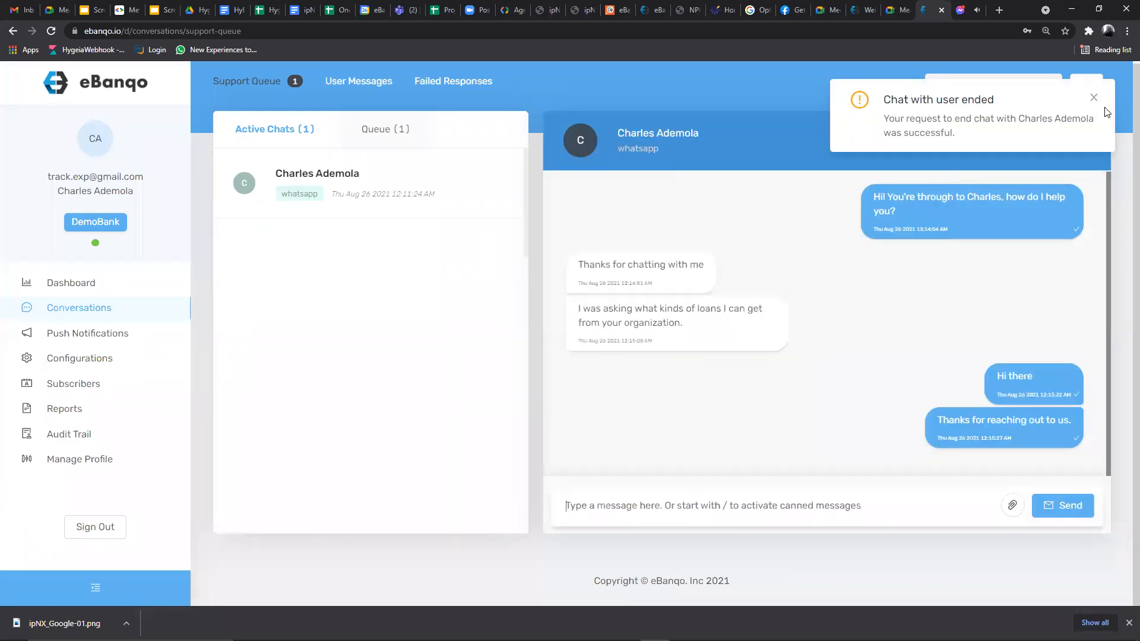
- End the WhatsApp chat as 'Customer's issue was resolved' and open the queued webchat conversation
click(1094, 98)
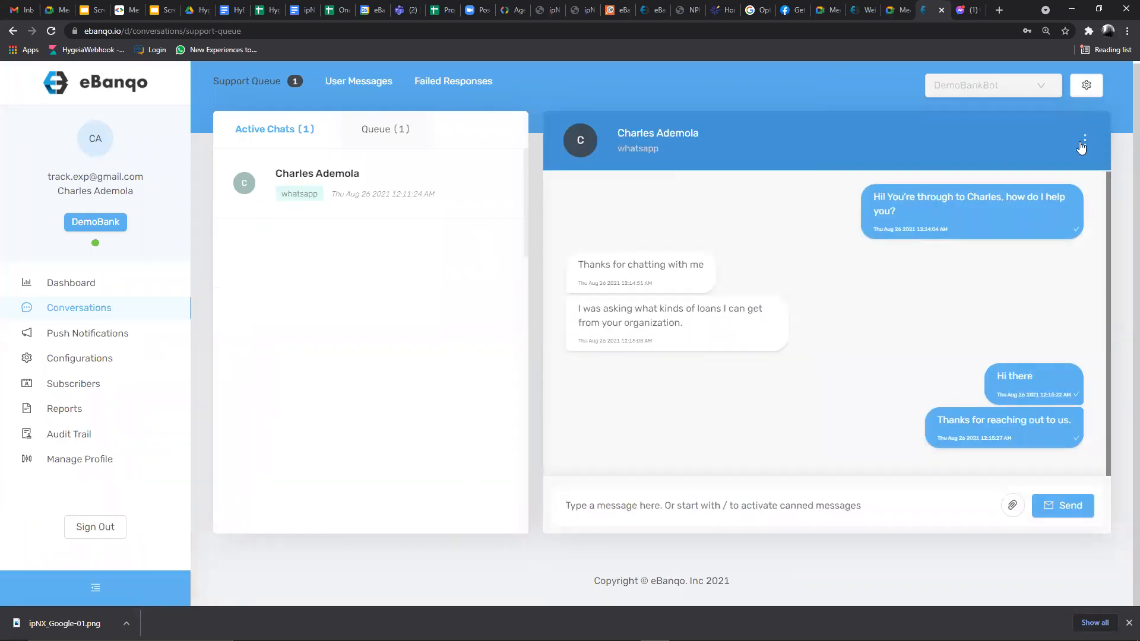
click(1086, 140)
click(1048, 174)
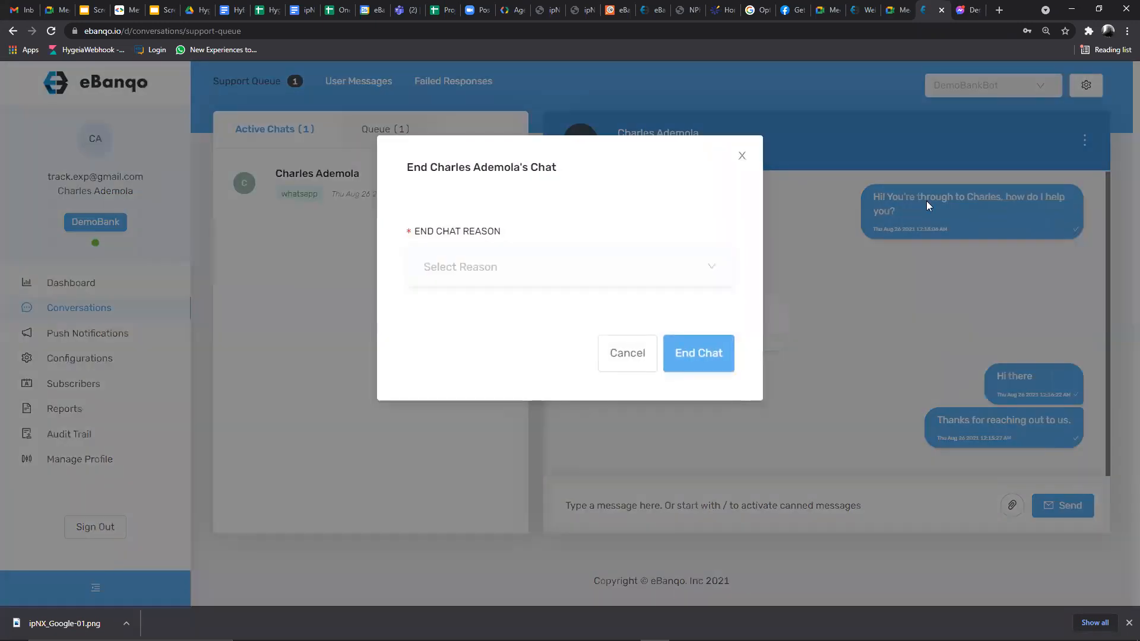
click(516, 267)
click(484, 307)
click(694, 352)
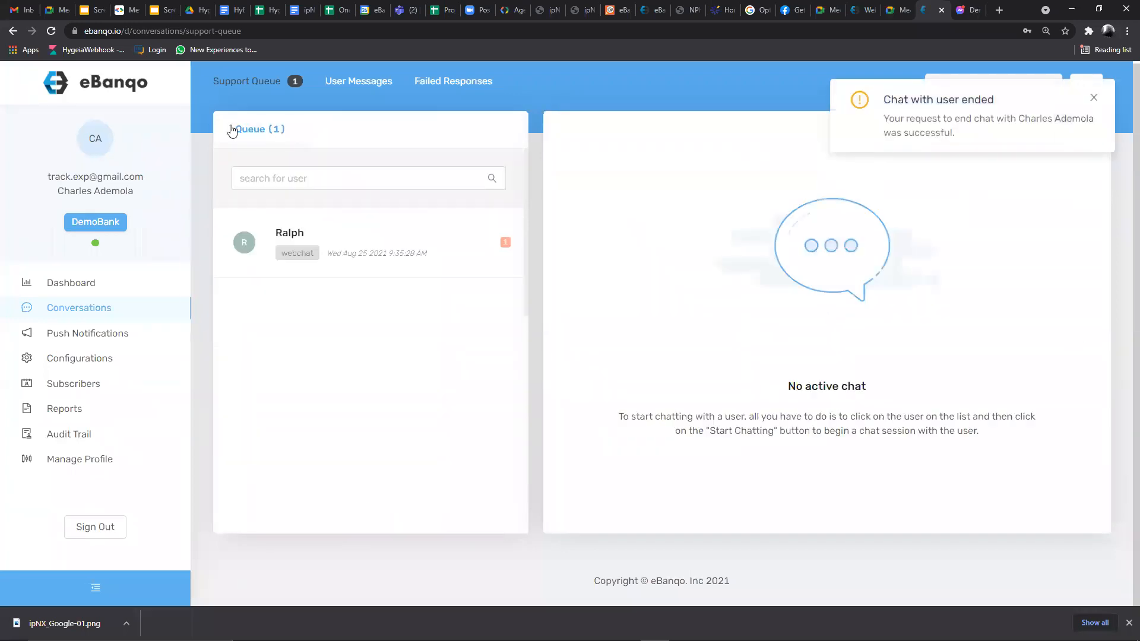
click(55, 311)
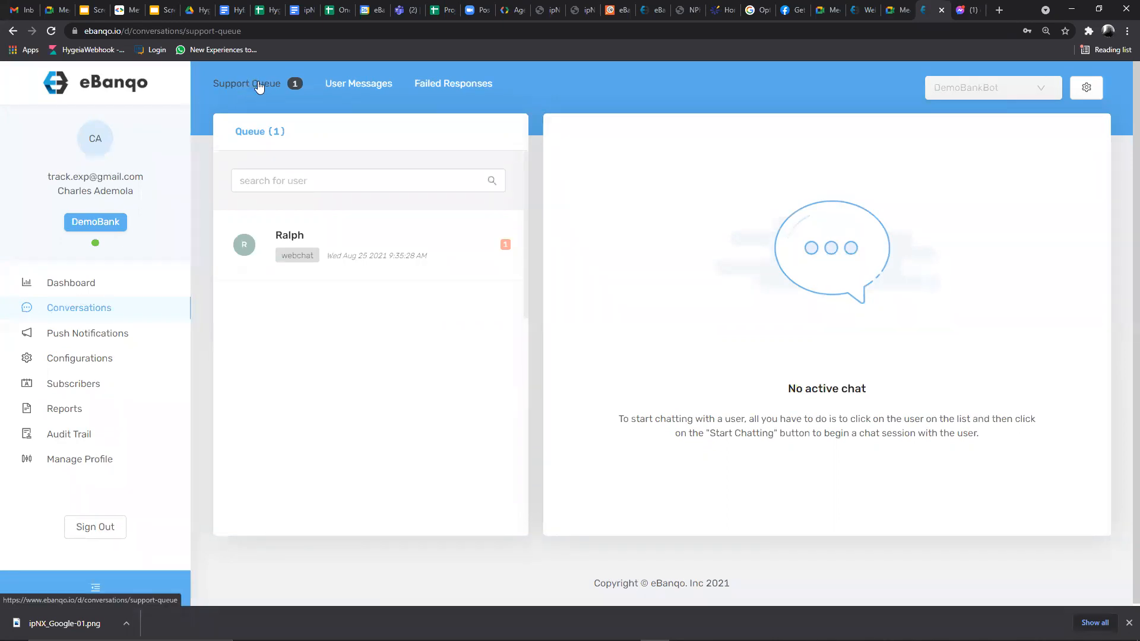
click(355, 253)
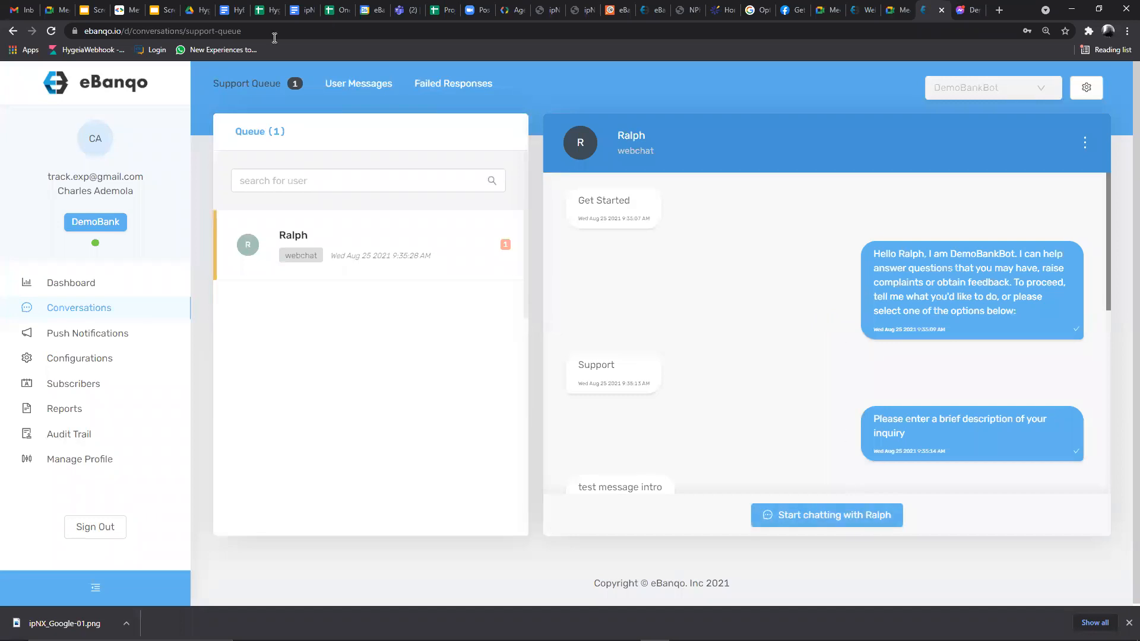
- Open User Messages and load the first WhatsApp customer's chat sessions, ending with the rating prompt
click(366, 86)
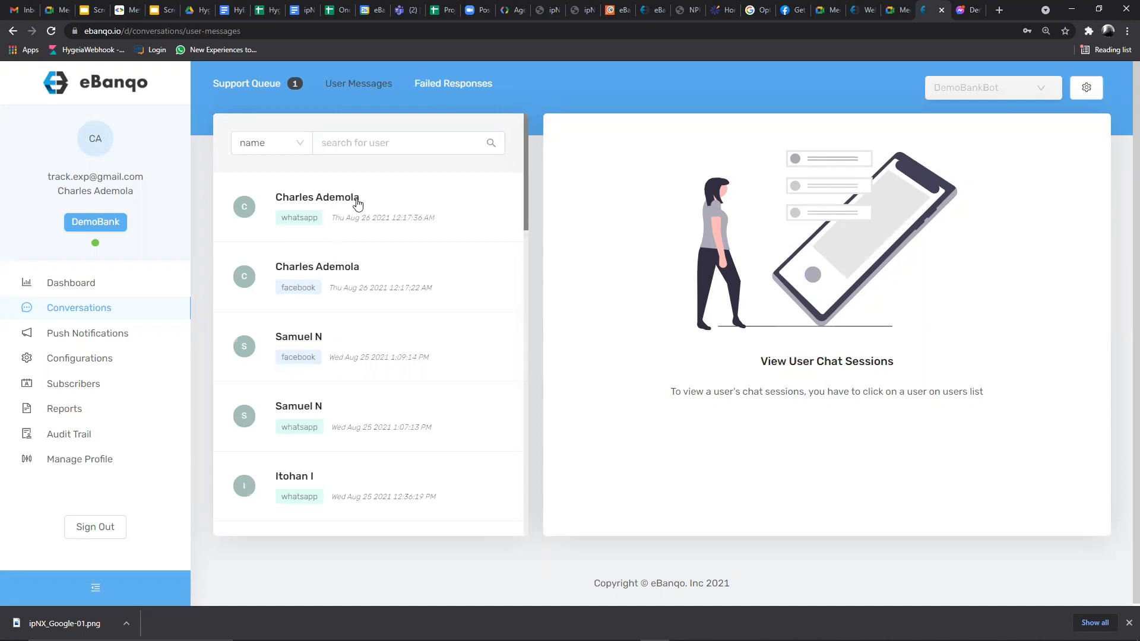
scroll(361, 234, down, 10)
scroll(367, 259, up, 10)
click(356, 214)
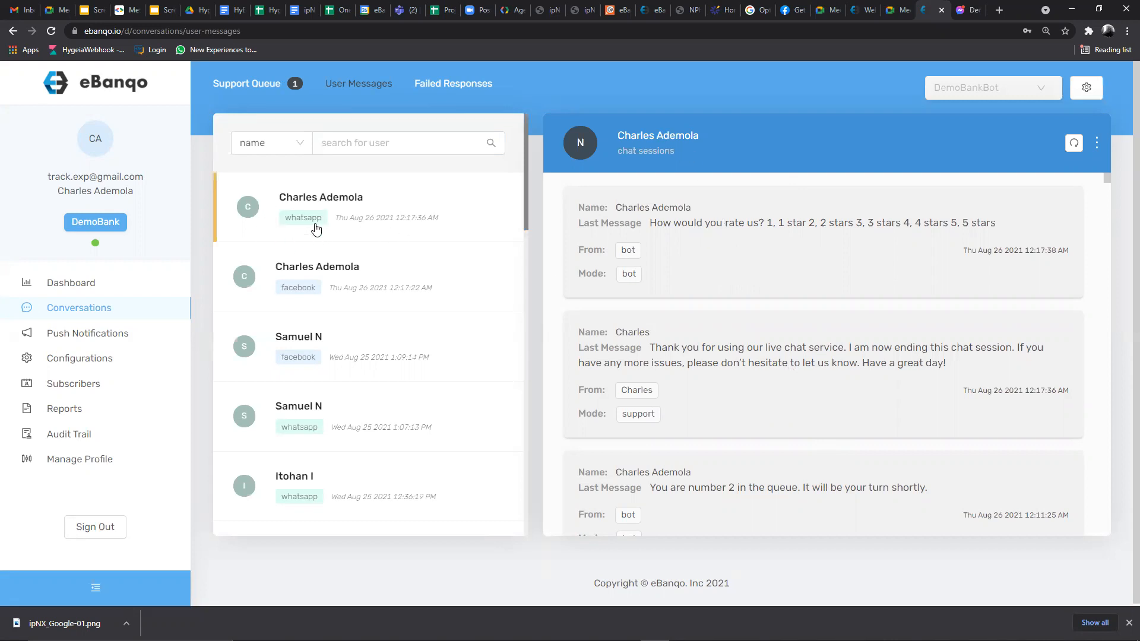
click(347, 277)
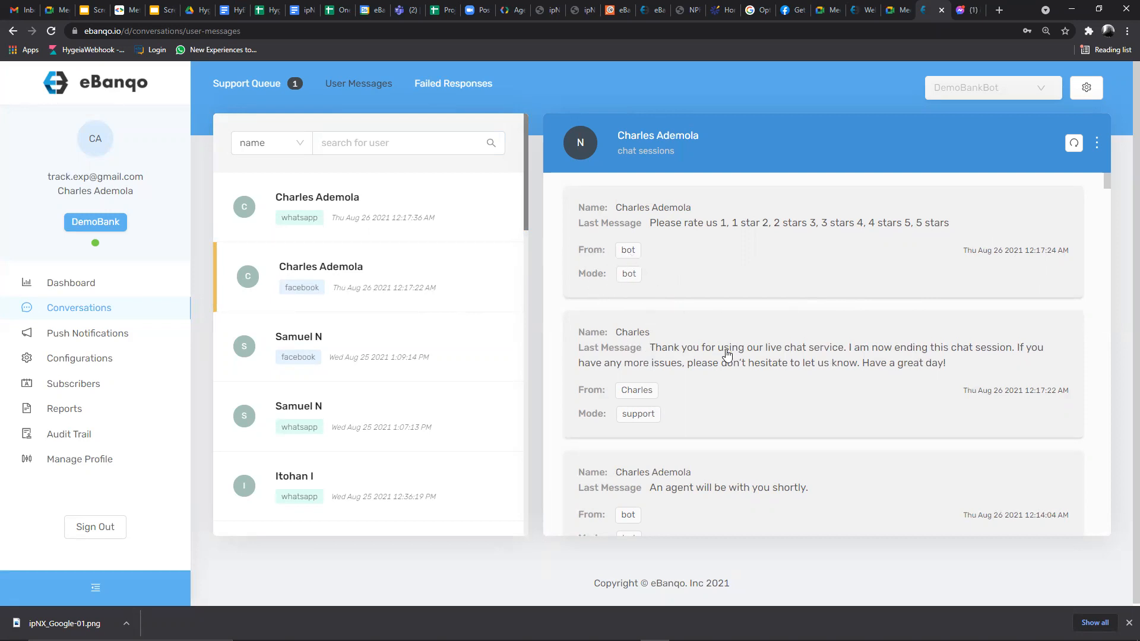
scroll(725, 356, down, 3)
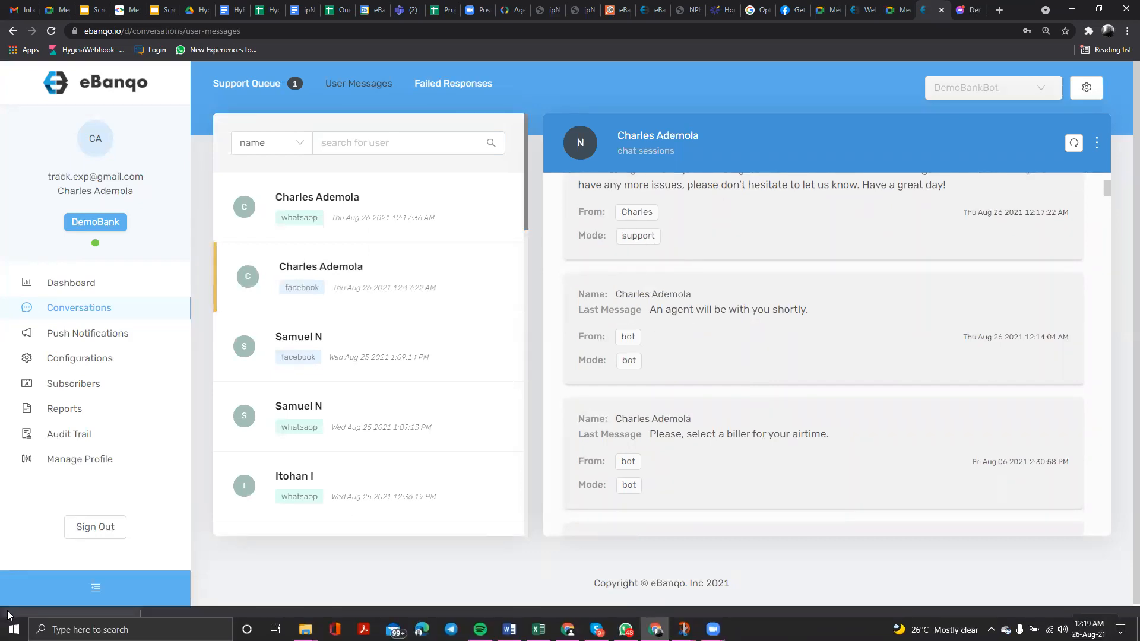
click(852, 238)
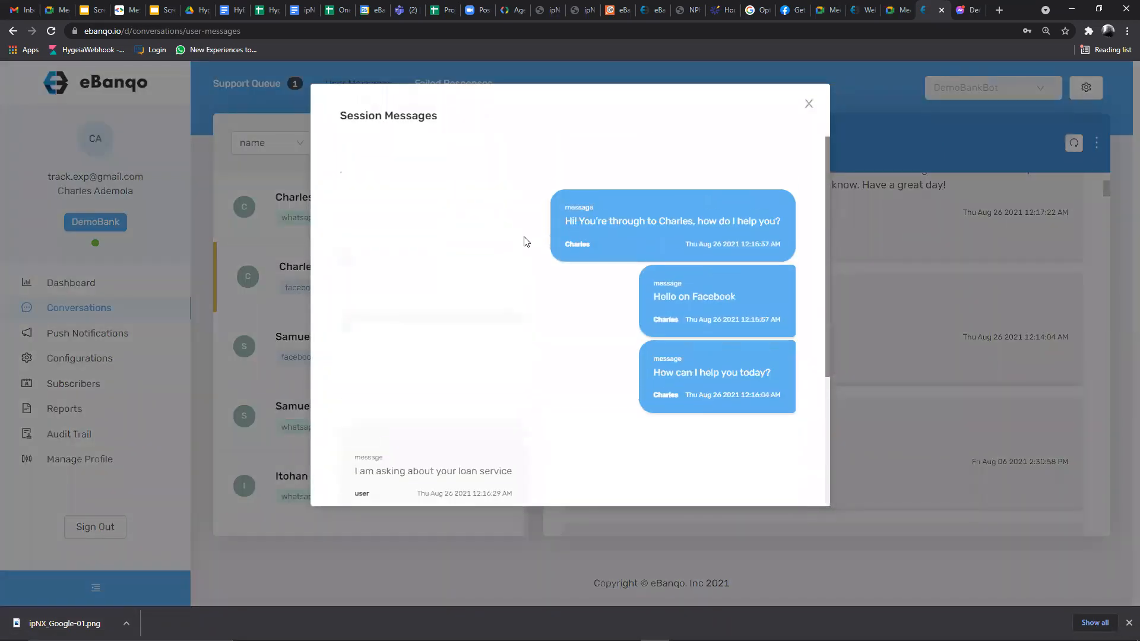
click(808, 104)
click(708, 448)
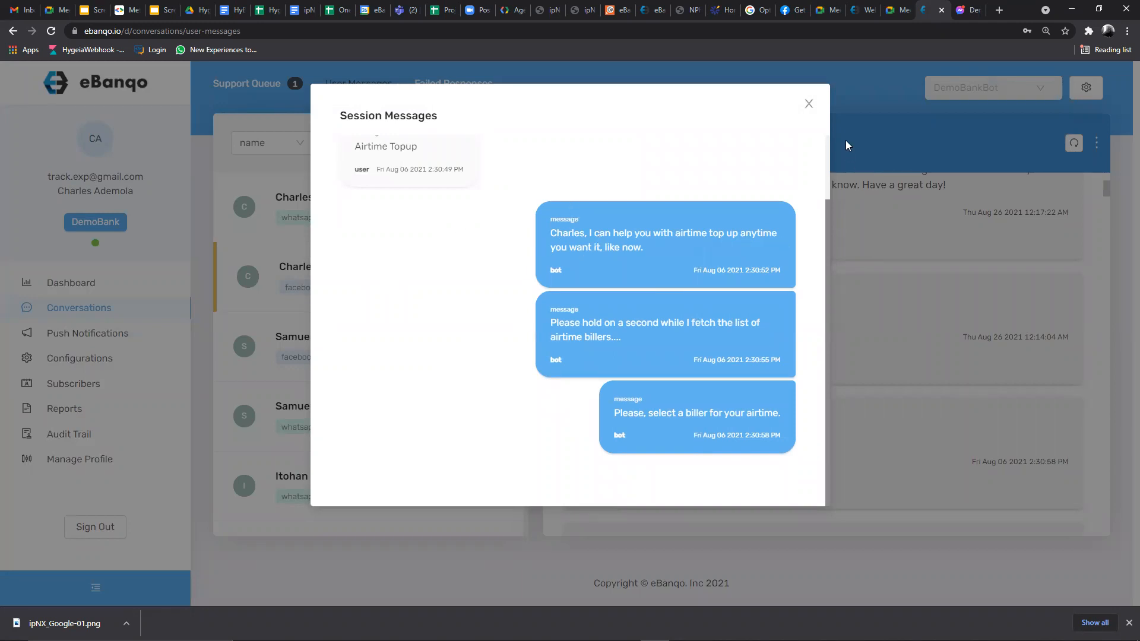
click(809, 104)
scroll(713, 351, up, 1)
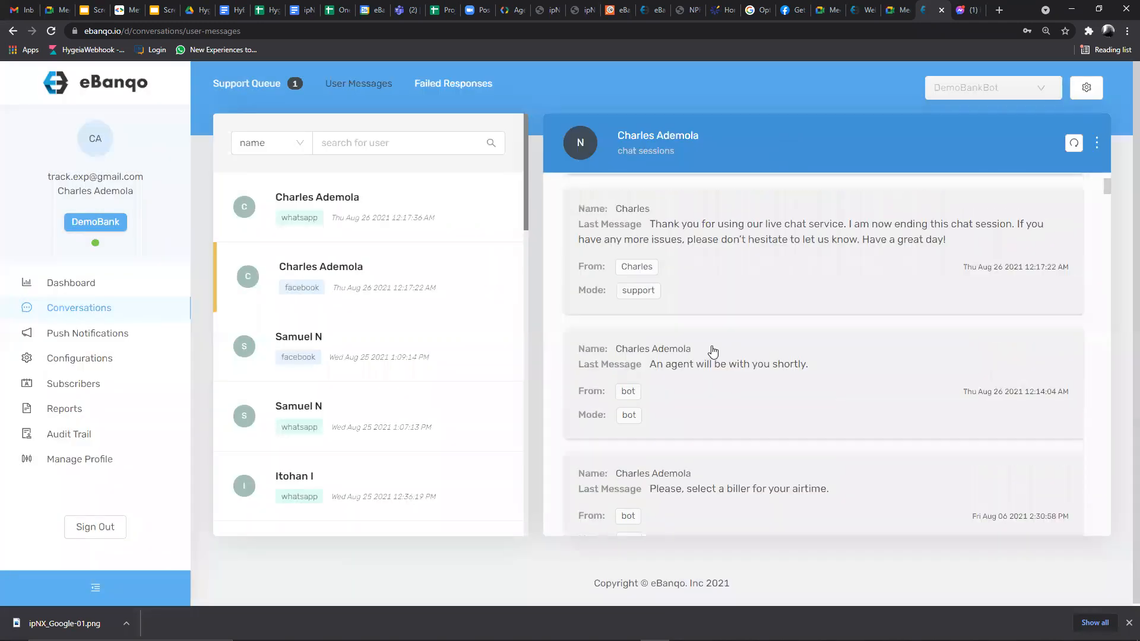
scroll(713, 351, up, 2)
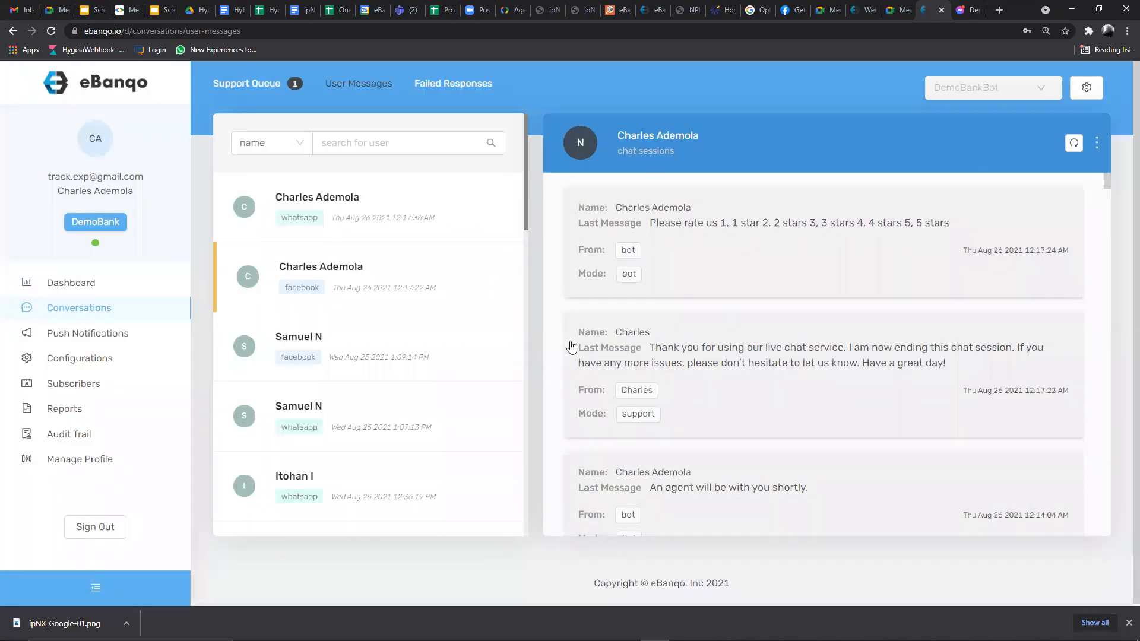
click(735, 383)
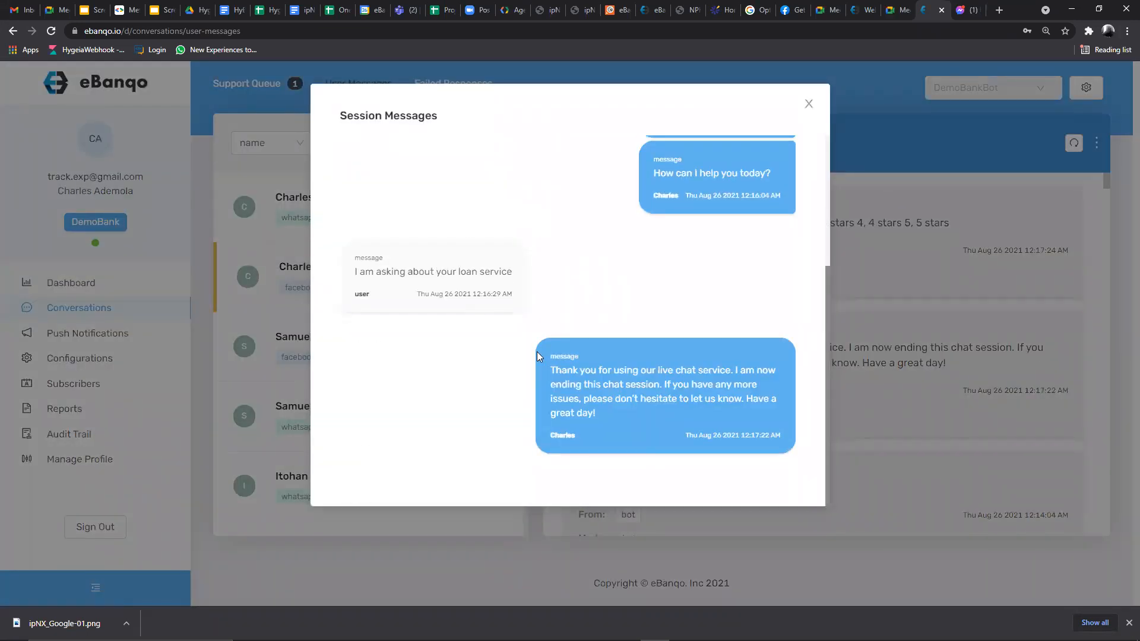
scroll(564, 243, up, 3)
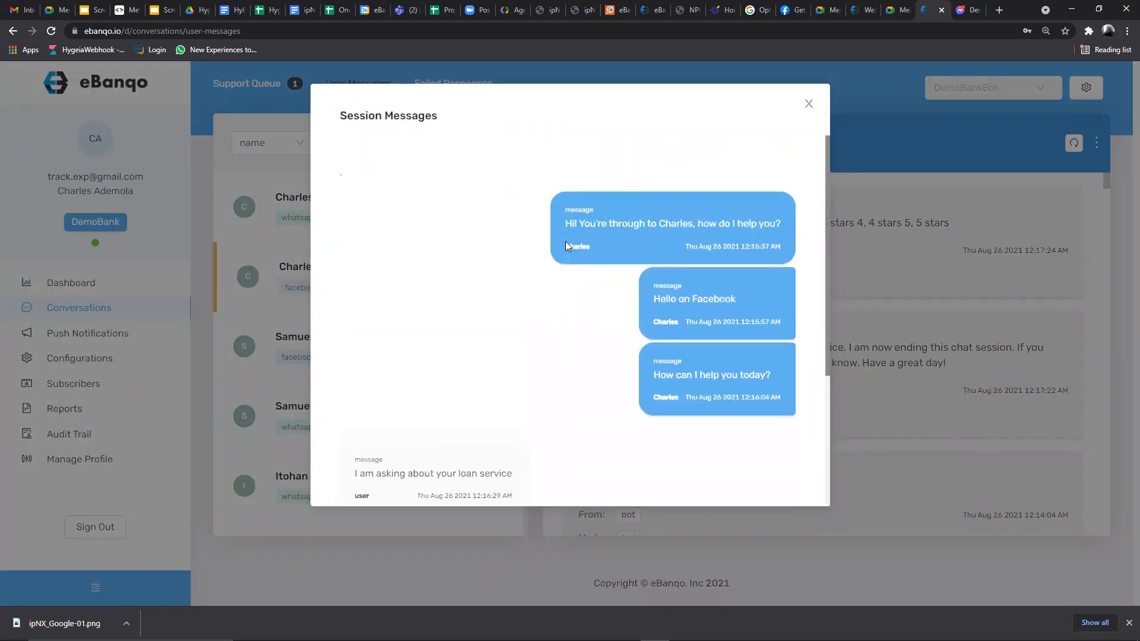
click(809, 105)
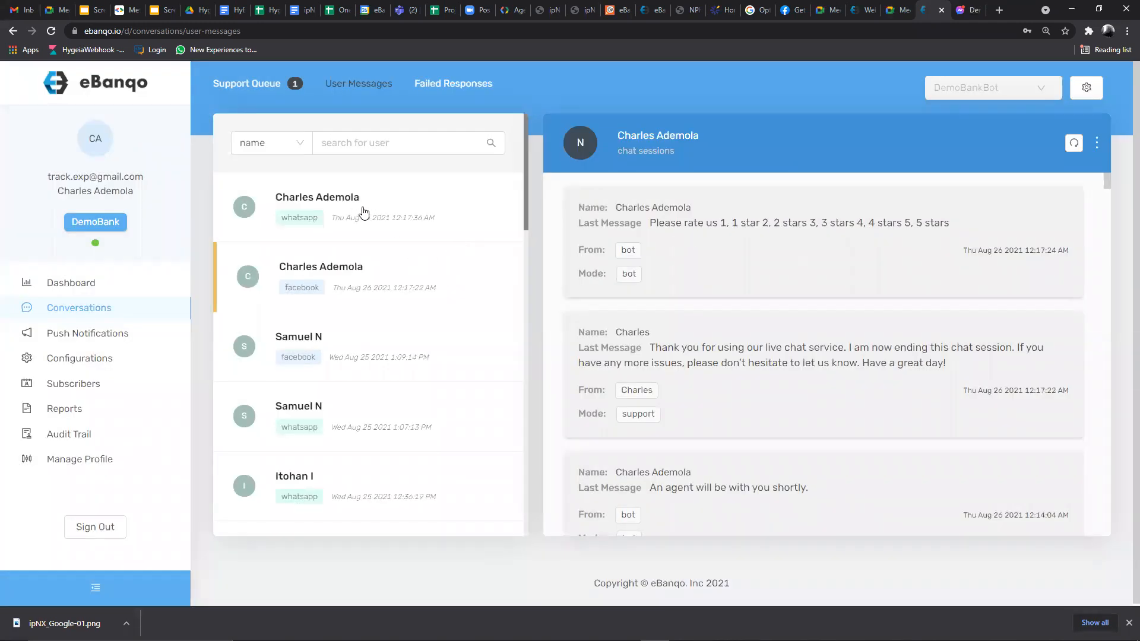
click(364, 212)
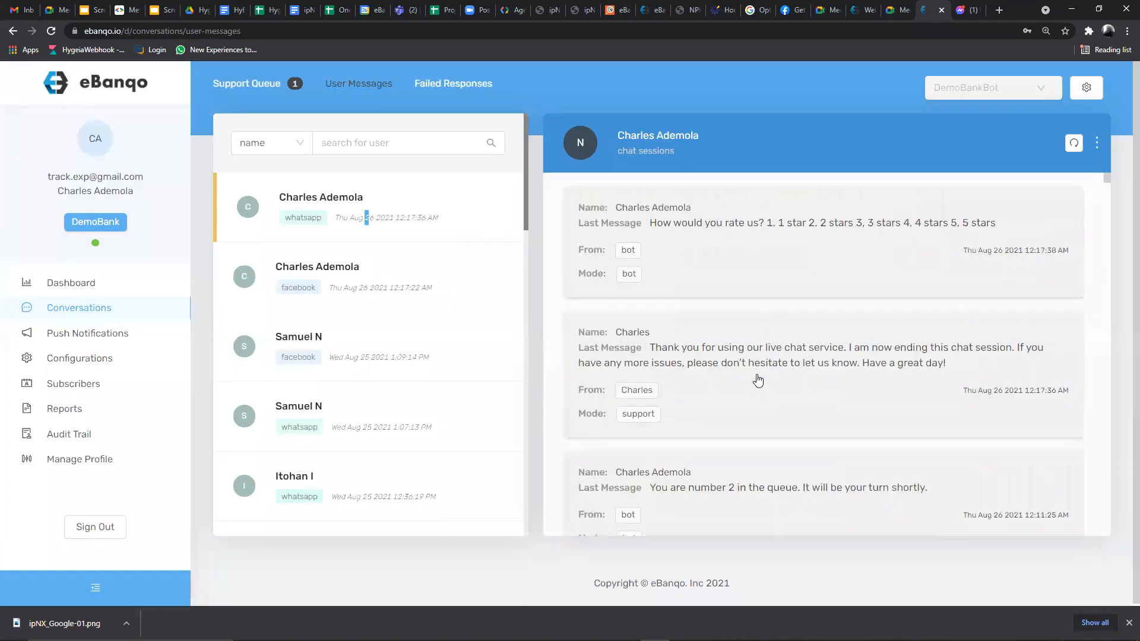
click(758, 381)
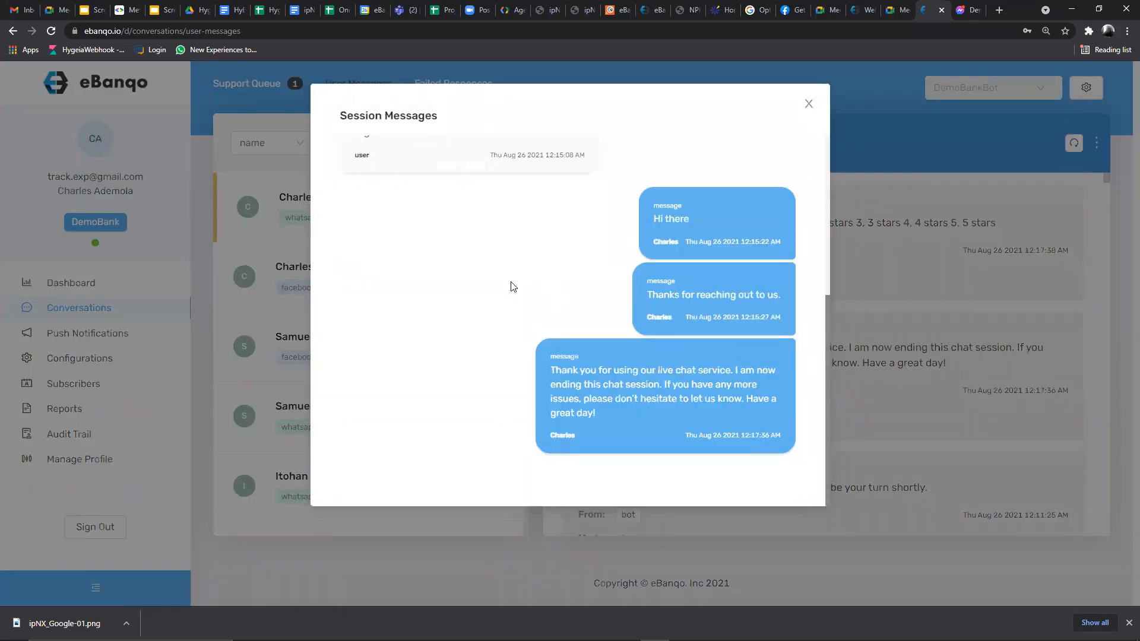
scroll(514, 286, up, 5)
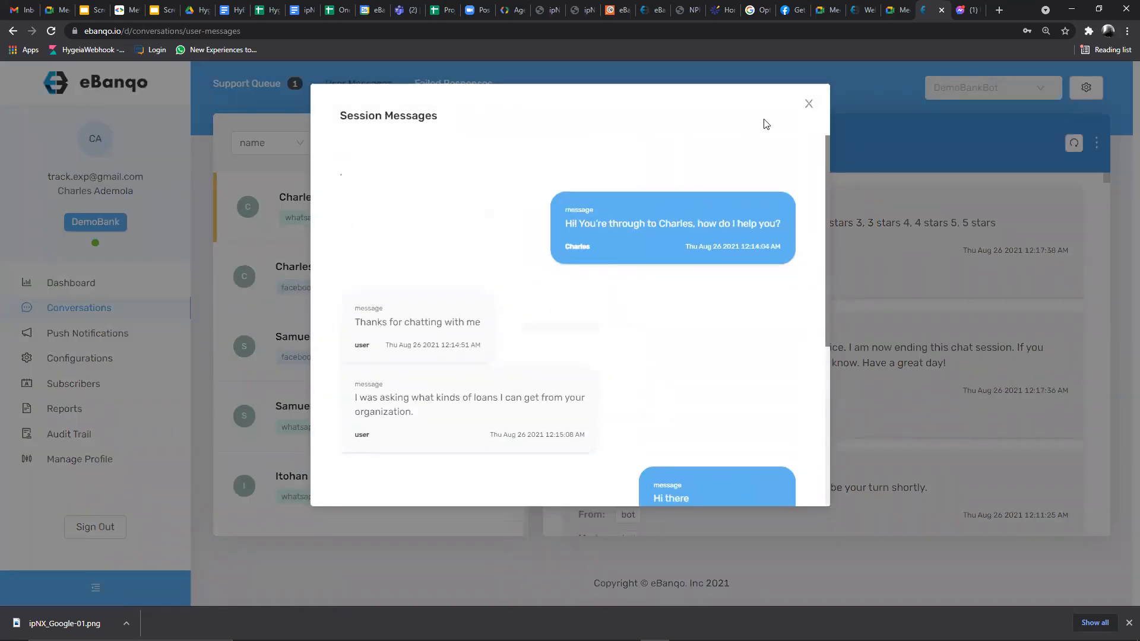
click(810, 105)
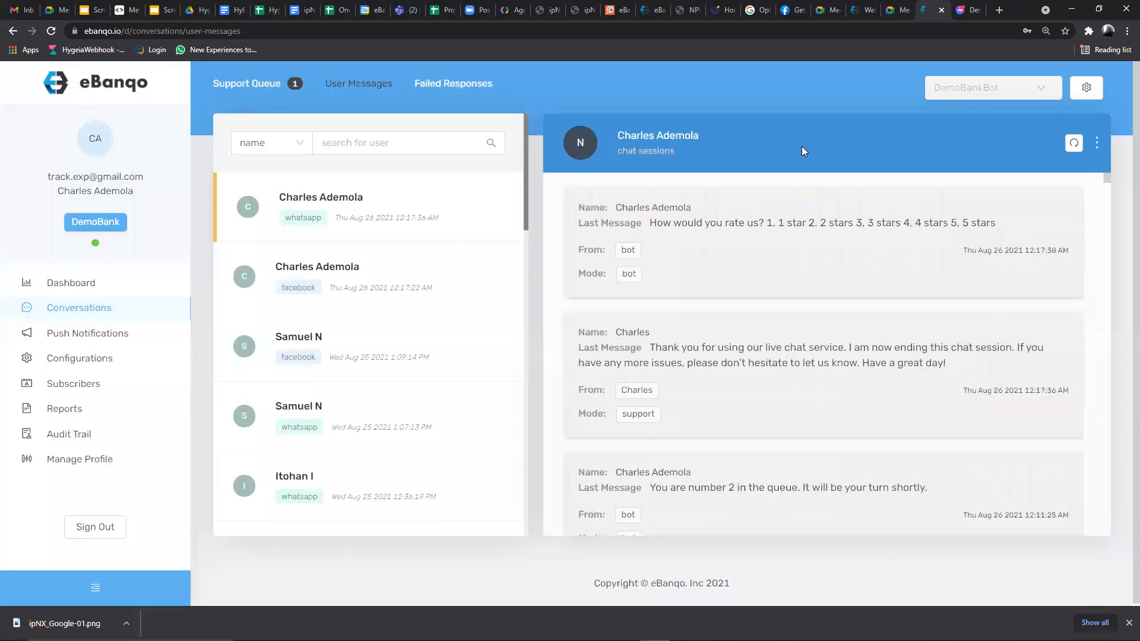
click(1098, 143)
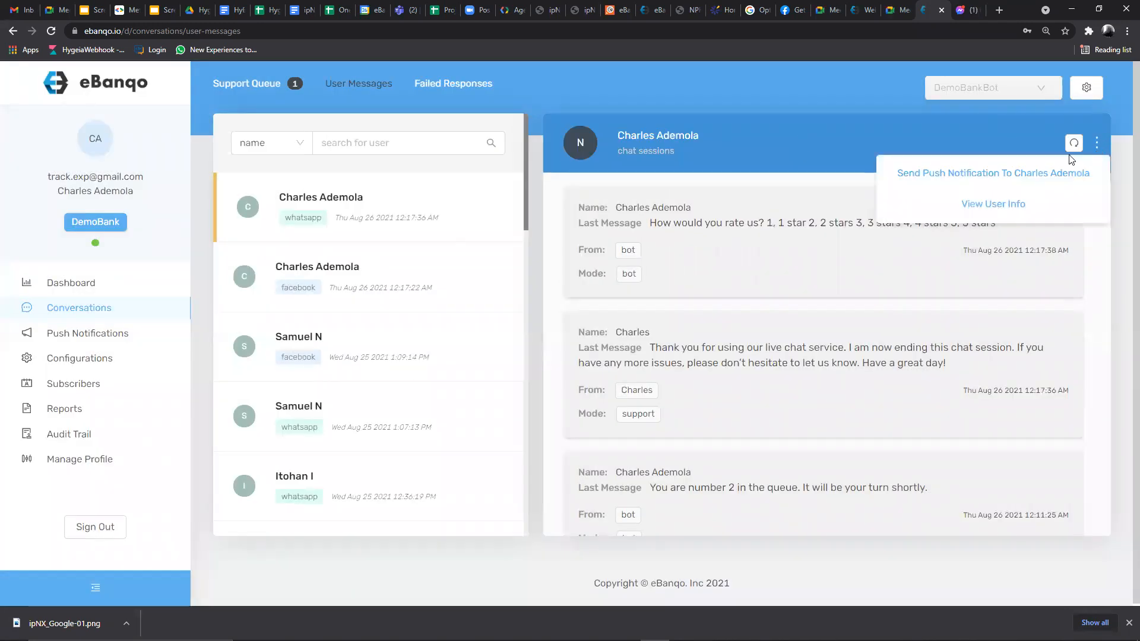
click(977, 174)
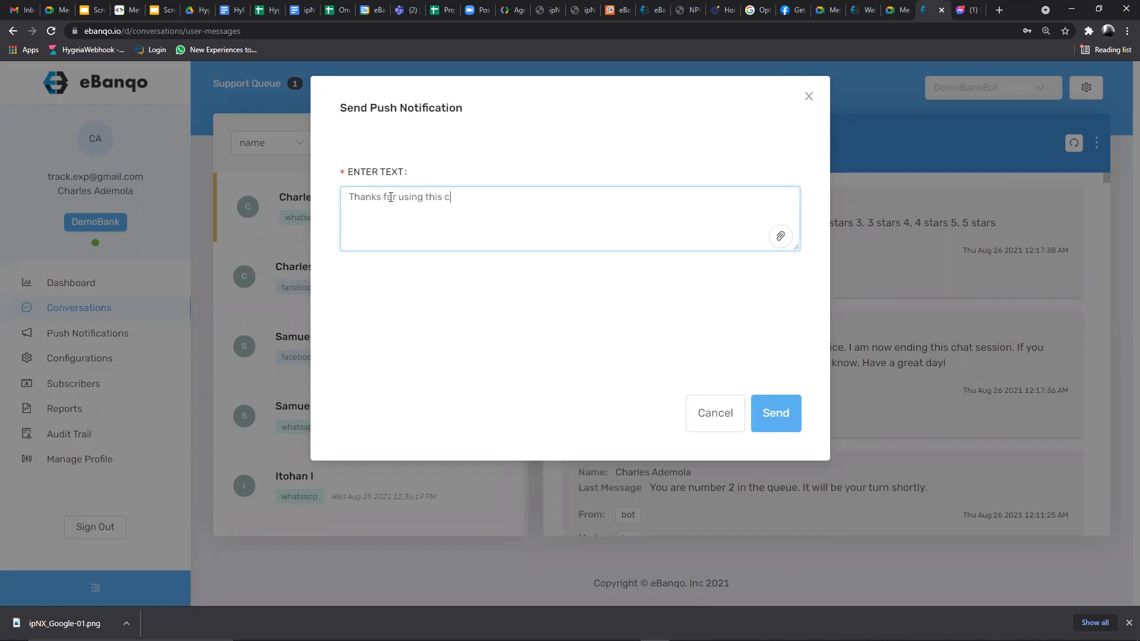
text(You issue has now been)
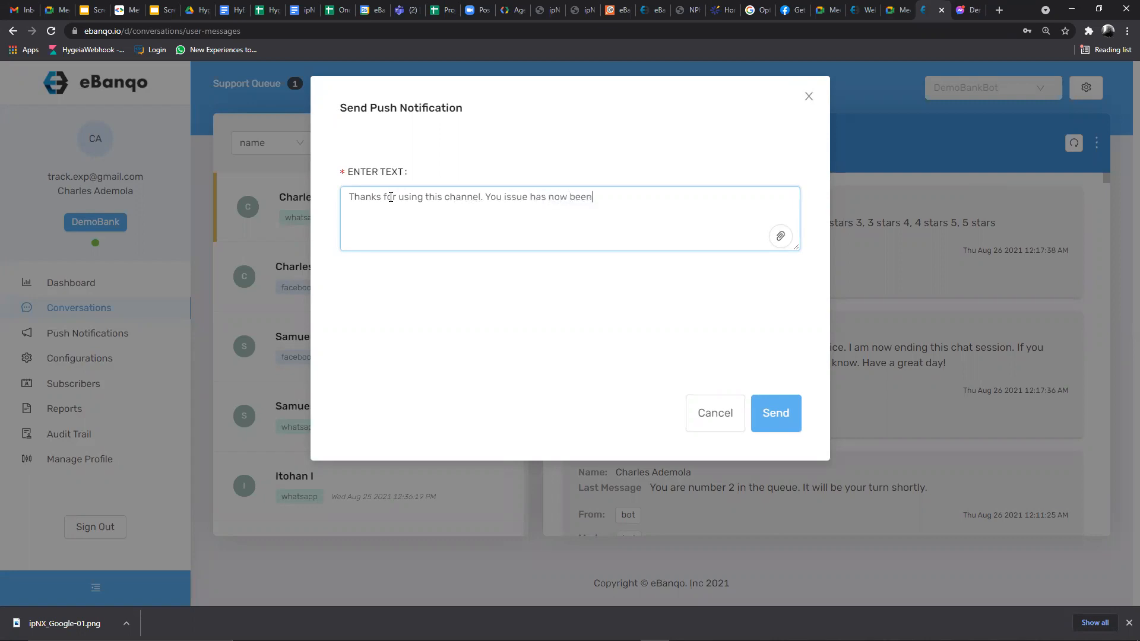
text( resolved)
click(782, 236)
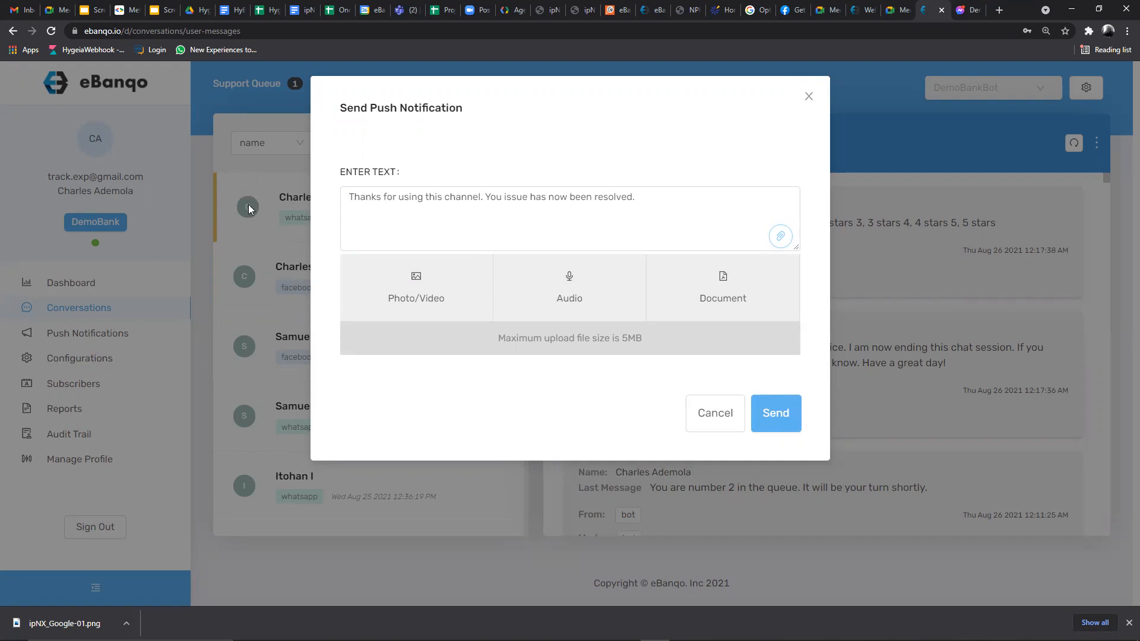
click(716, 414)
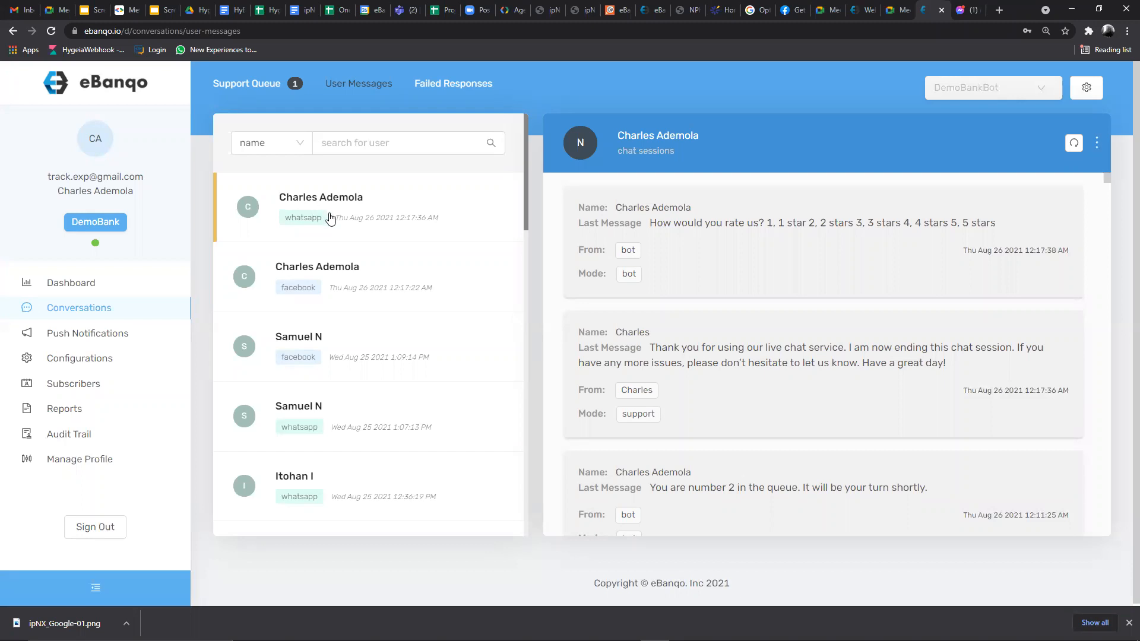
click(1098, 144)
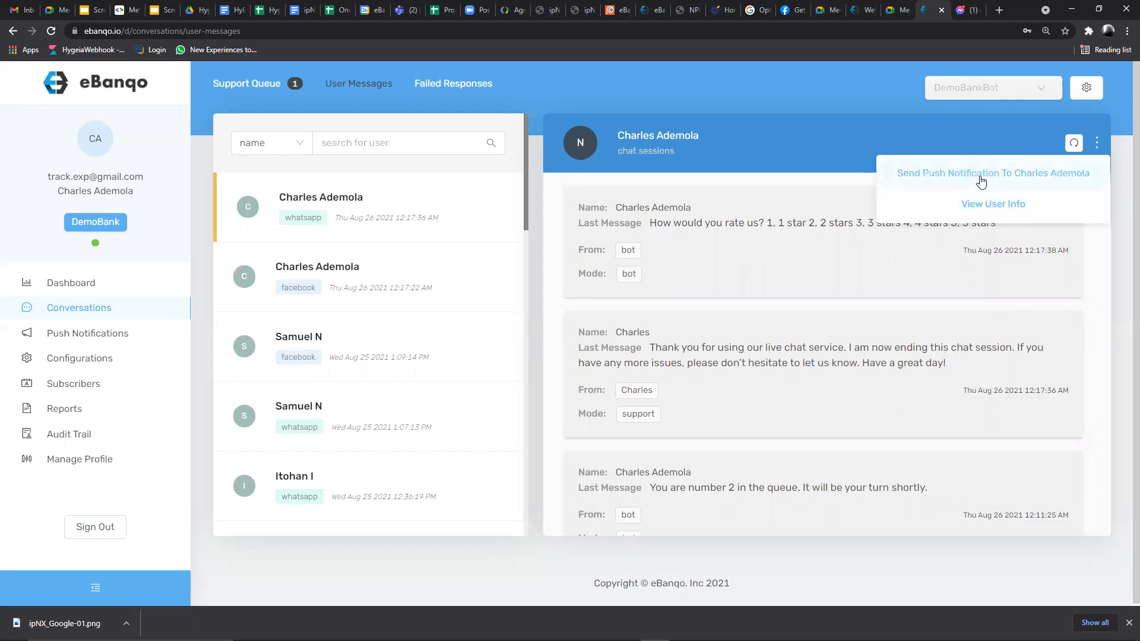
click(324, 213)
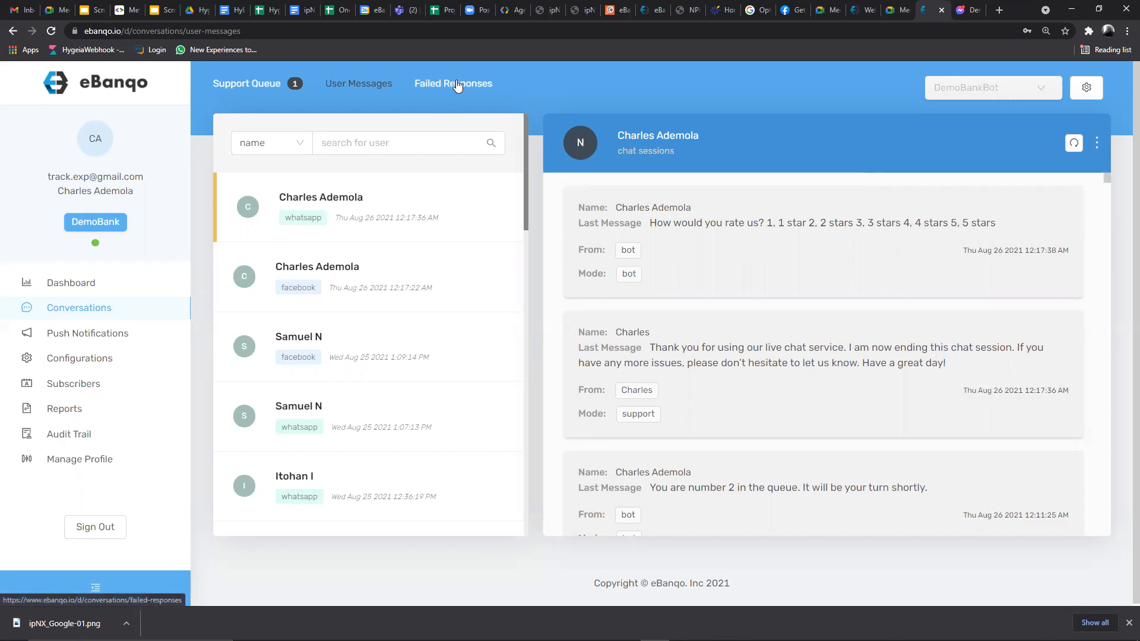
- Review the 7 unresolved Failed Responses led by 'Can I get a loan?', then switch to WhatsApp
click(457, 86)
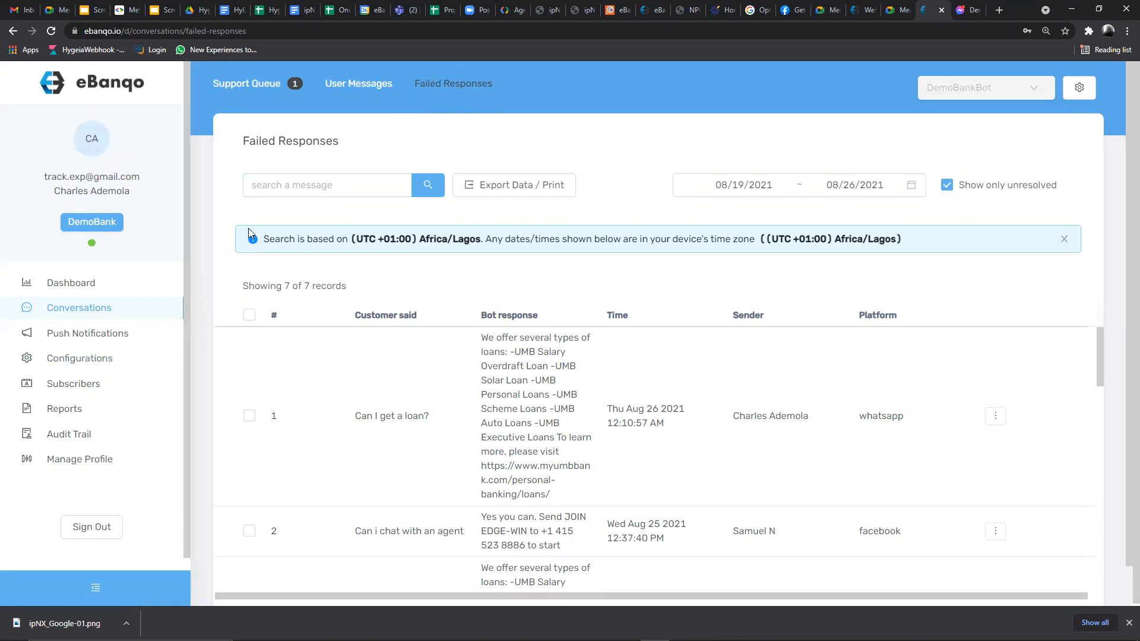
scroll(644, 345, down, 1)
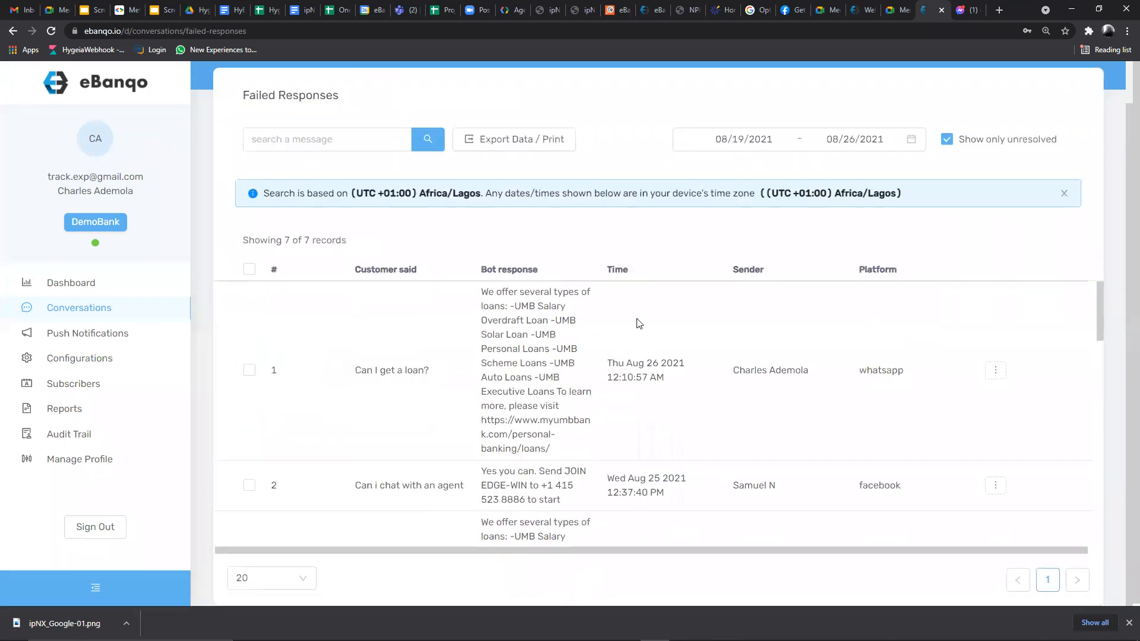
scroll(636, 314, up, 1)
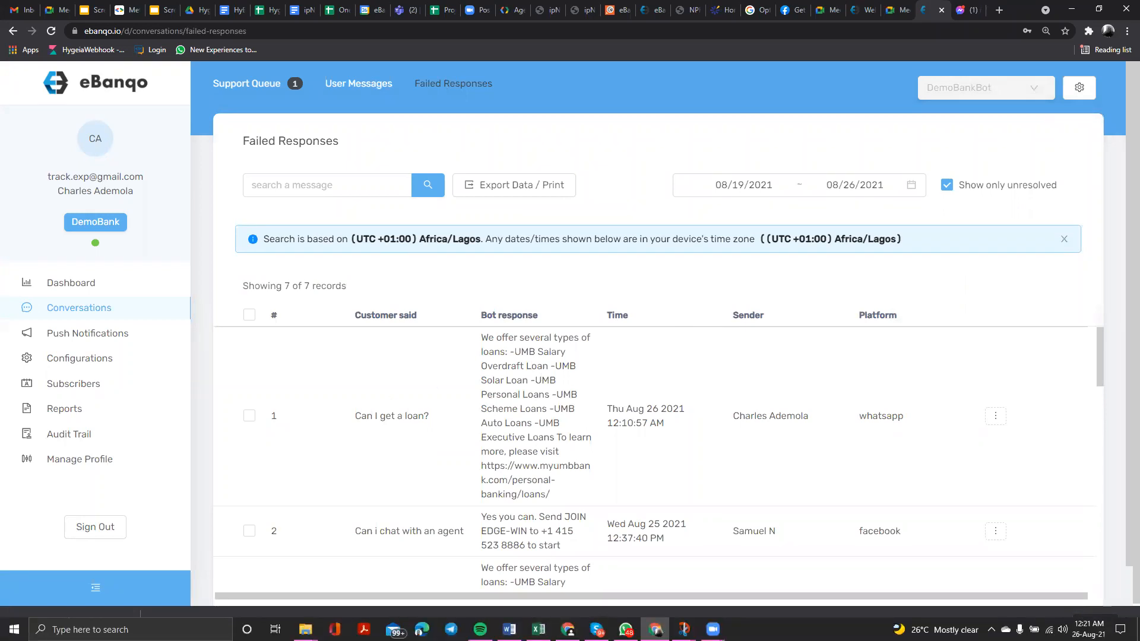
click(626, 629)
- In the Demo Bank chat, highlight 'Can I get a loan?' and the bot's list of loan types
scroll(402, 312, up, 6)
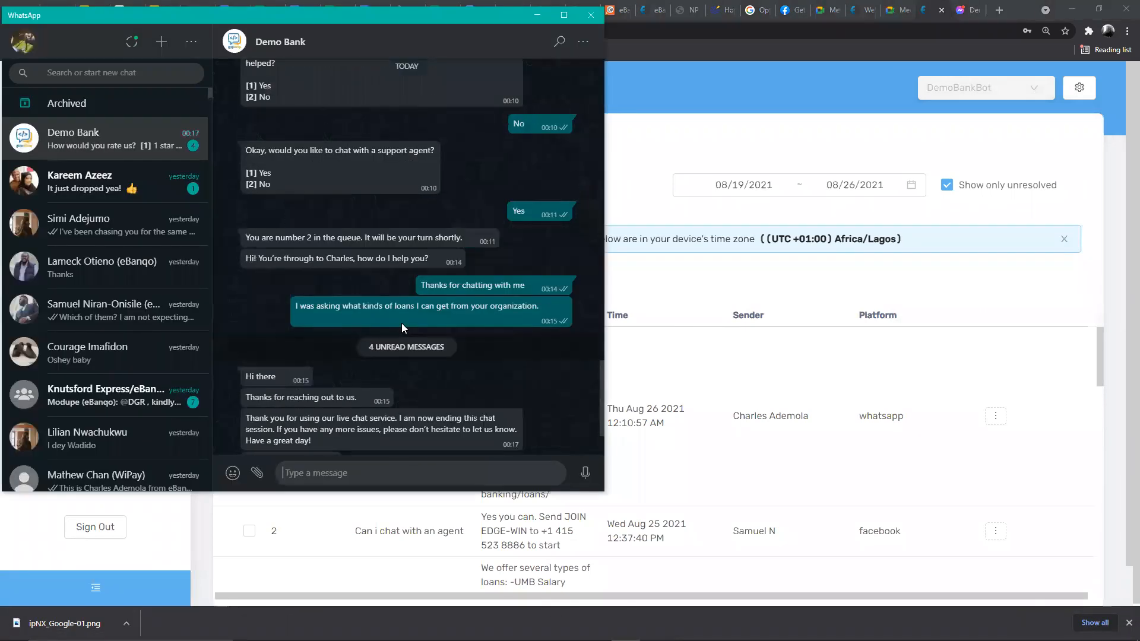
scroll(402, 325, up, 5)
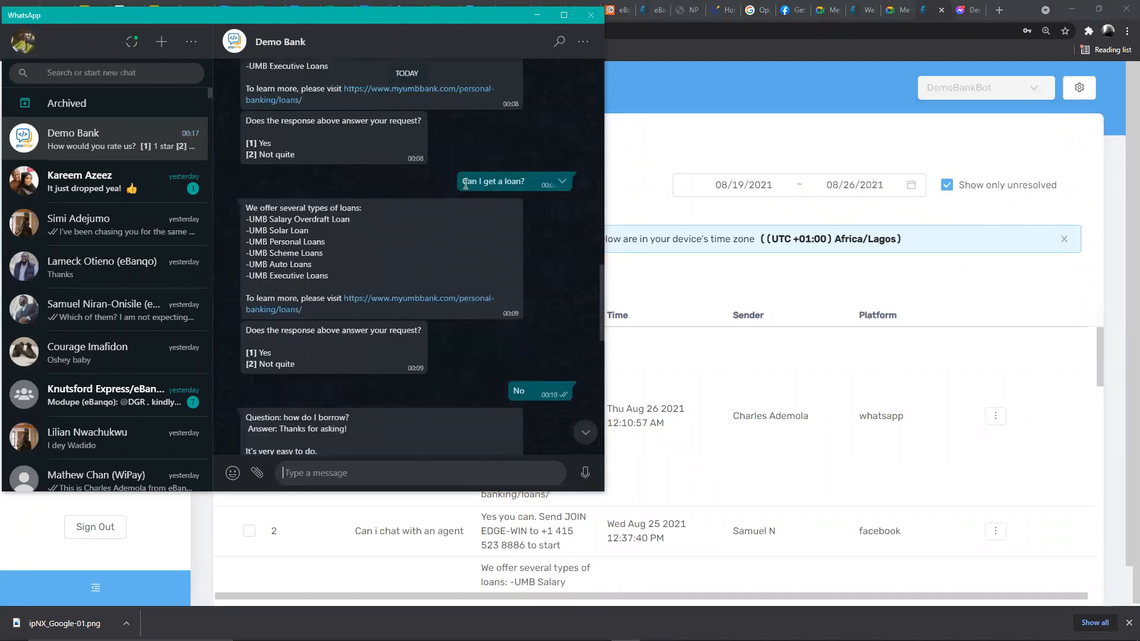
drag(460, 180, 529, 184)
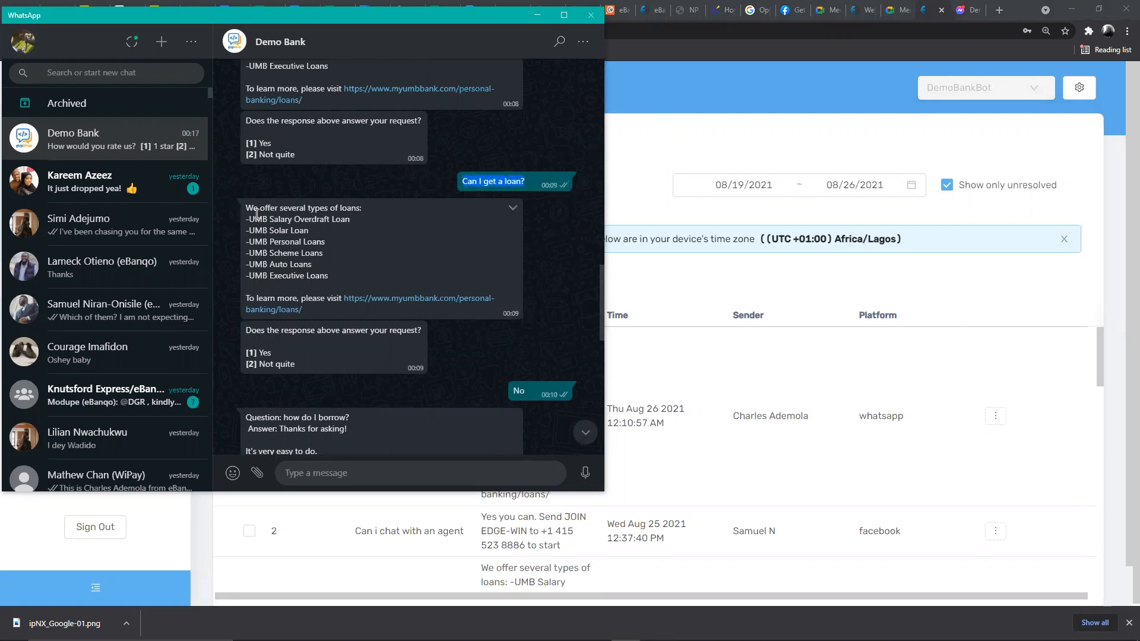
drag(243, 208, 409, 312)
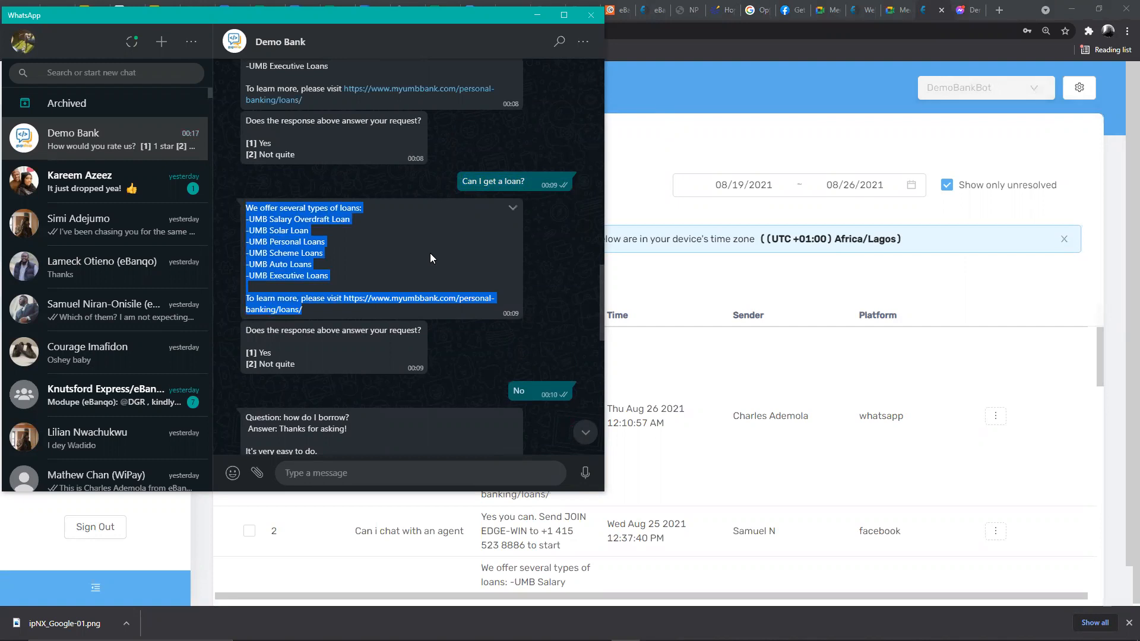
- Highlight the bot's did-this-answer prompt, knowledge-base results and agent offer, then the question again
scroll(430, 253, down, 2)
drag(250, 212, 485, 289)
scroll(527, 274, down, 3)
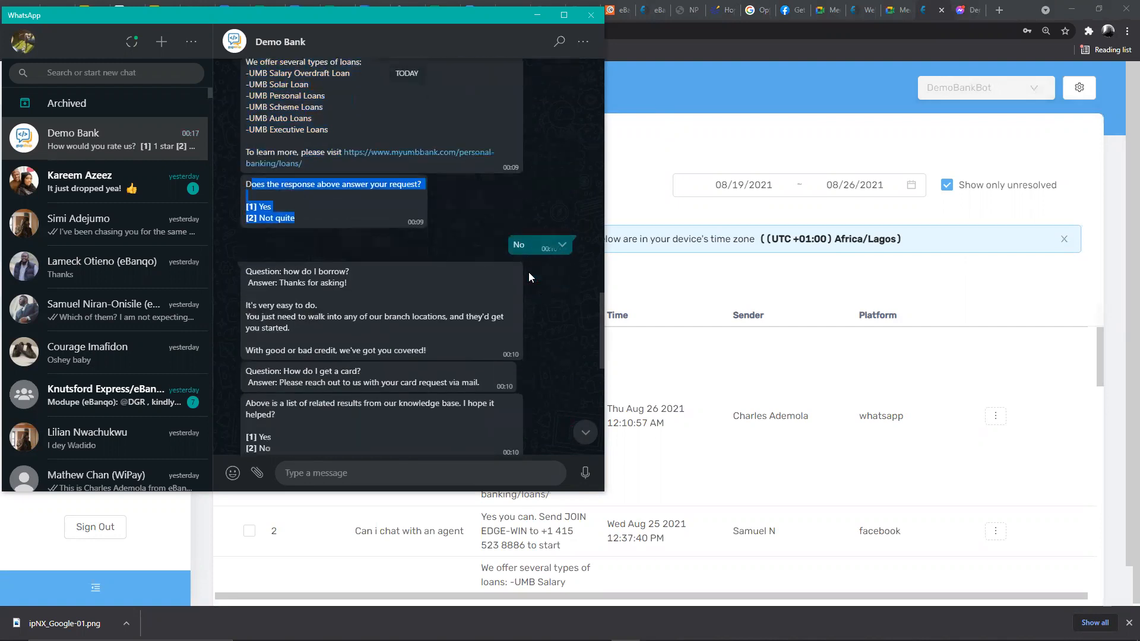
drag(244, 121, 495, 274)
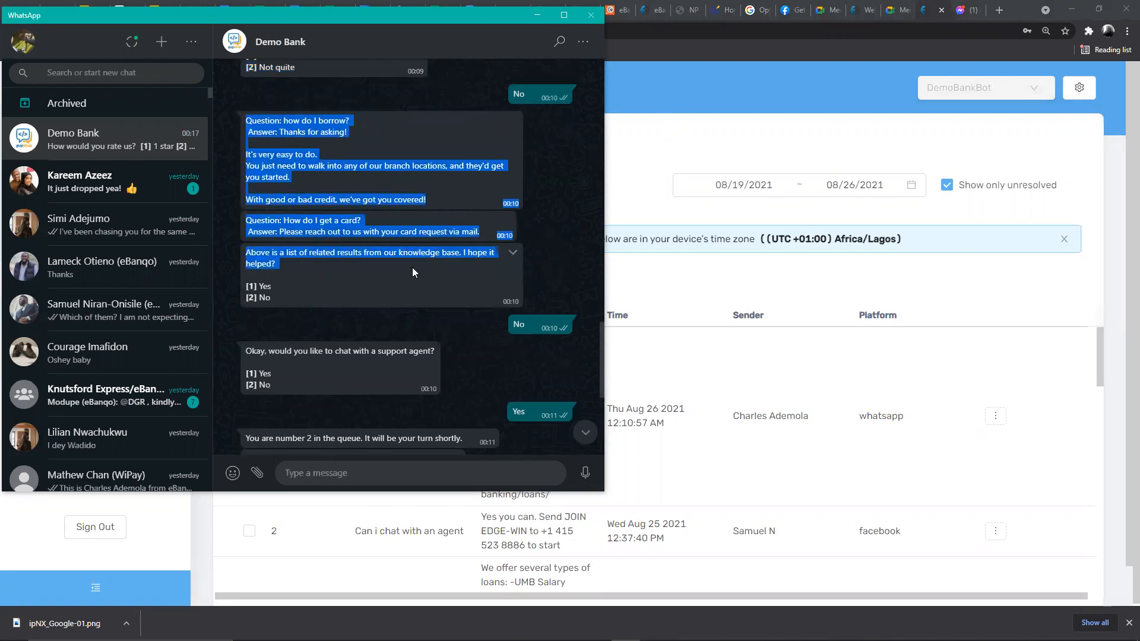
scroll(413, 268, down, 2)
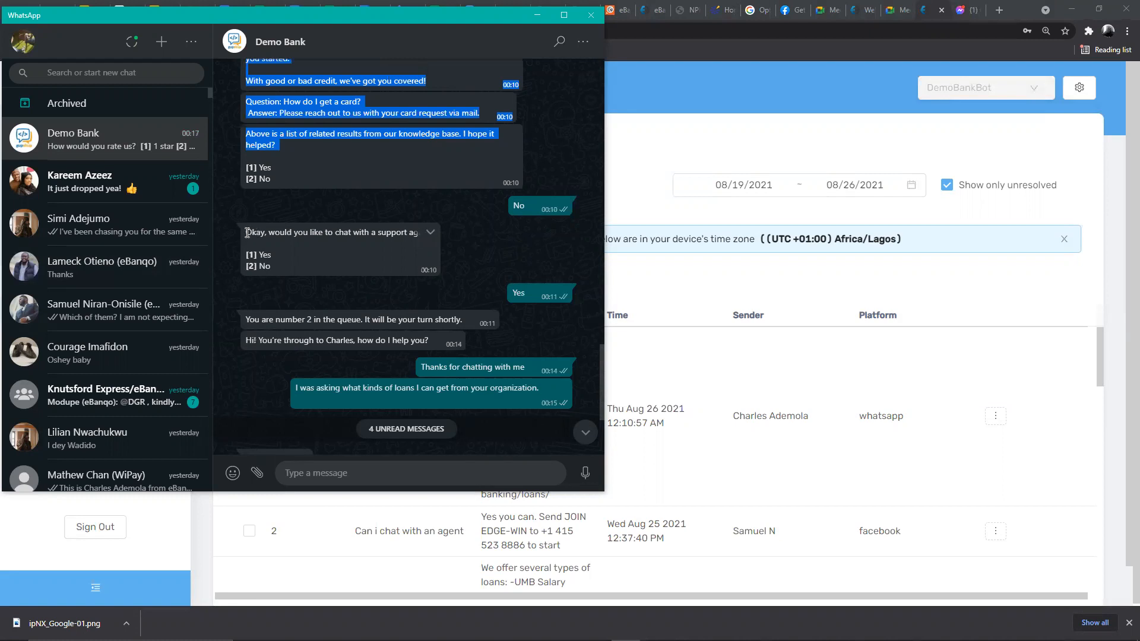
drag(247, 232, 286, 247)
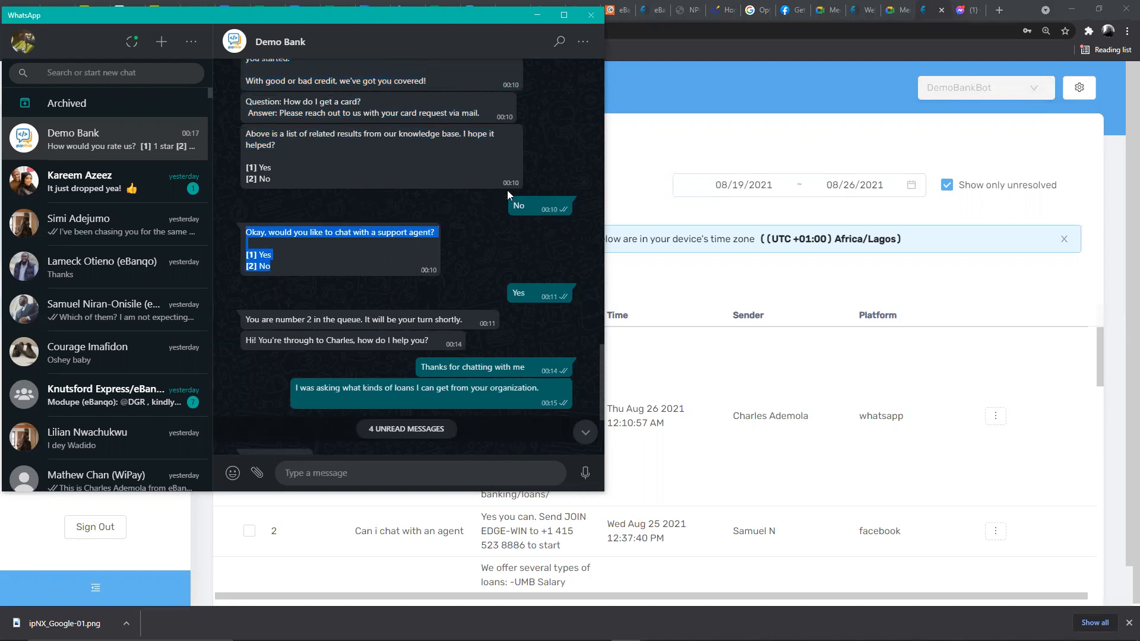
scroll(535, 255, up, 6)
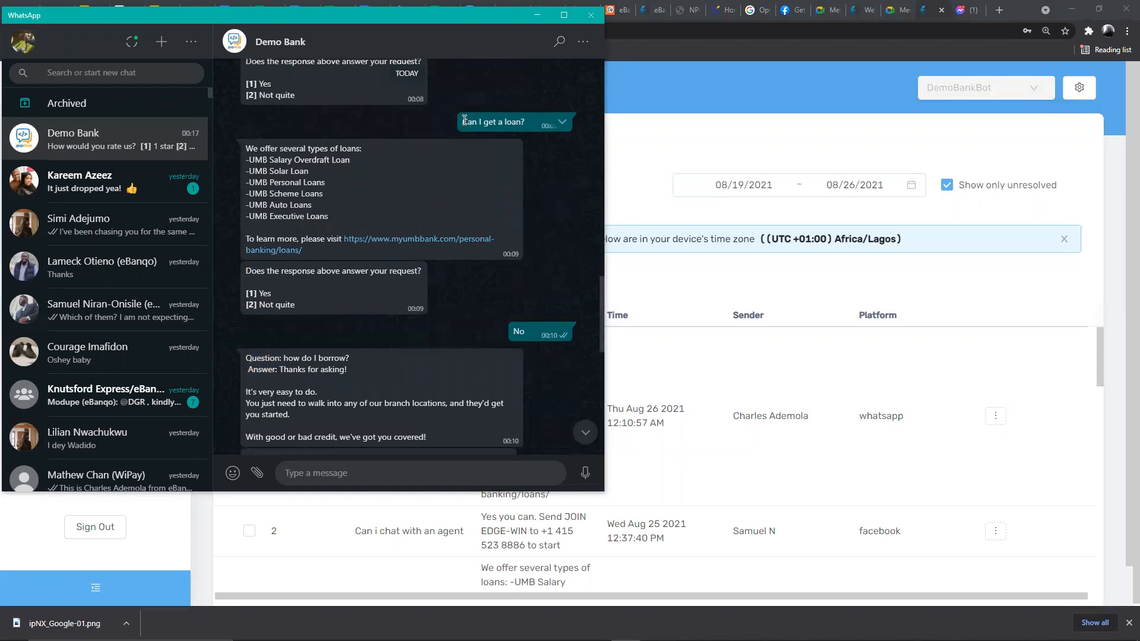
drag(464, 122, 526, 124)
- Back in eBanqo, point out row 1's loan request, the bot's loan-list response and its timestamp
click(681, 139)
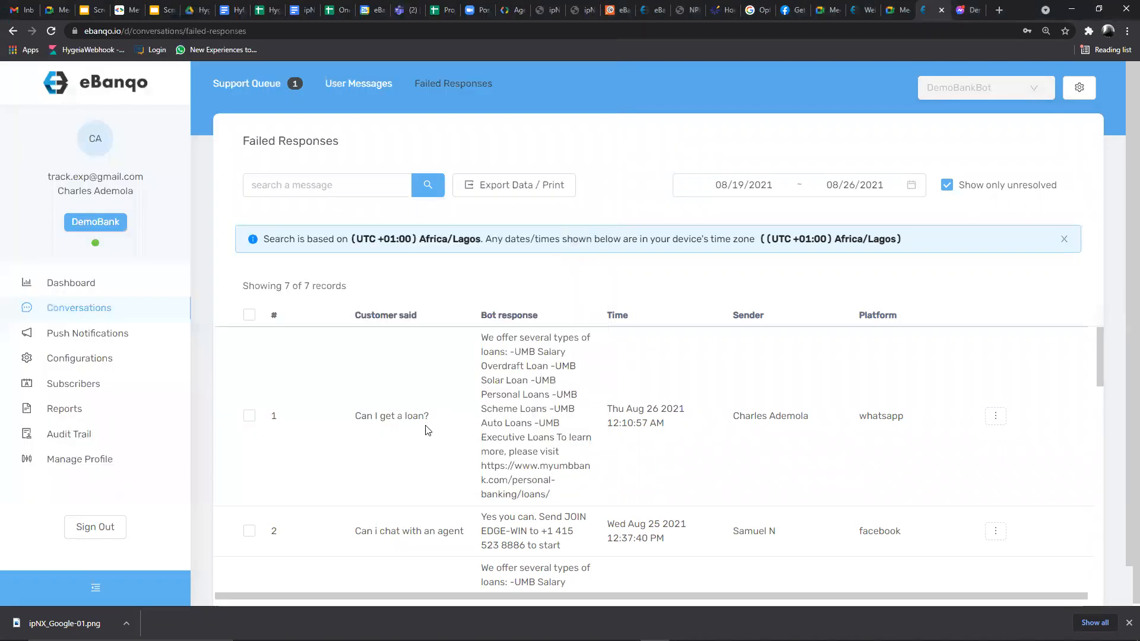
drag(357, 417, 448, 425)
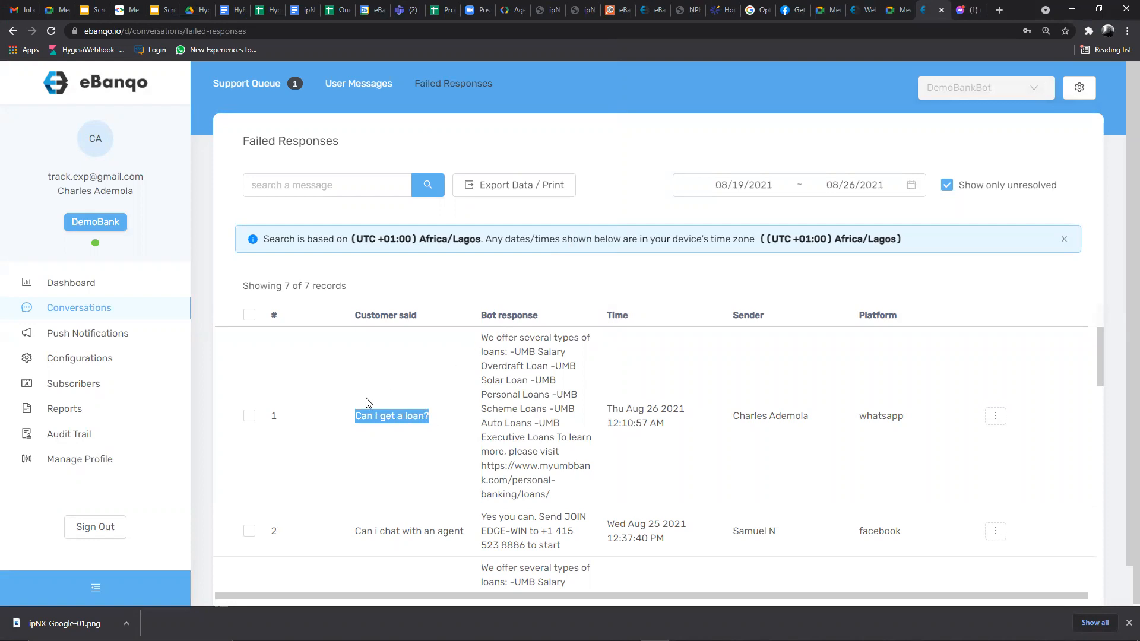
drag(482, 338, 576, 496)
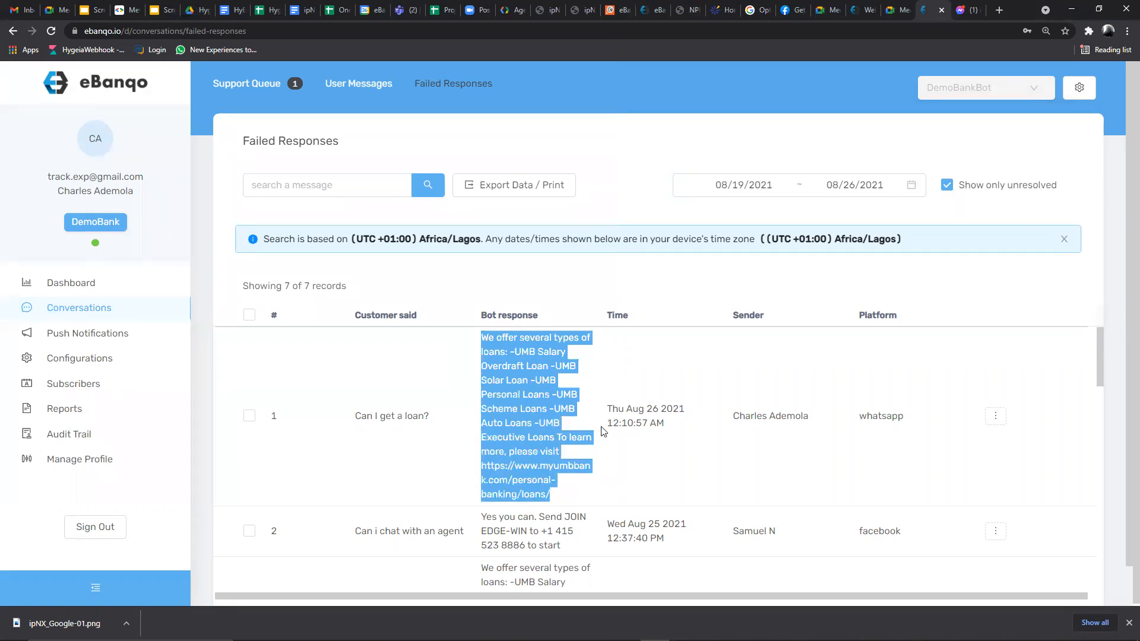
drag(607, 407, 821, 421)
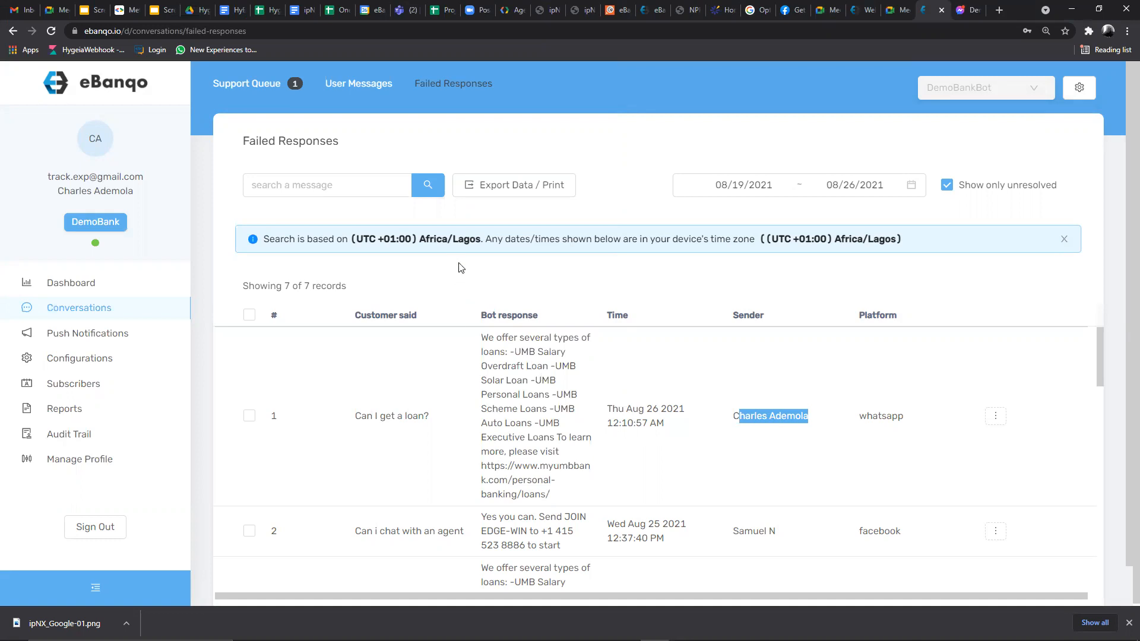
scroll(462, 347, down, 2)
scroll(463, 353, up, 2)
scroll(353, 410, down, 2)
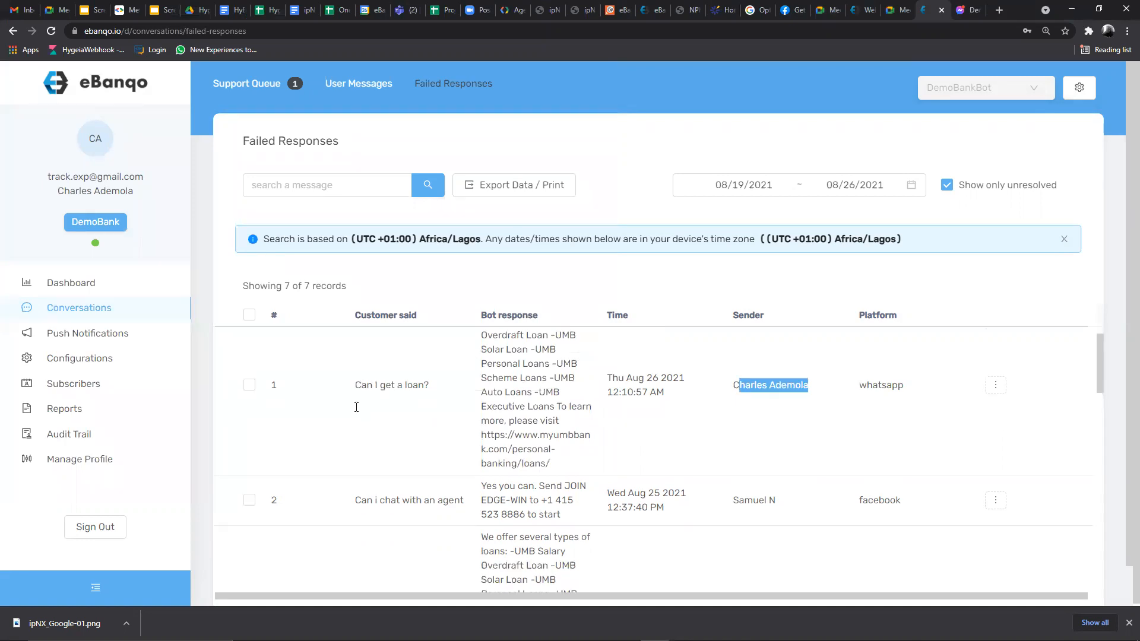
scroll(351, 412, up, 2)
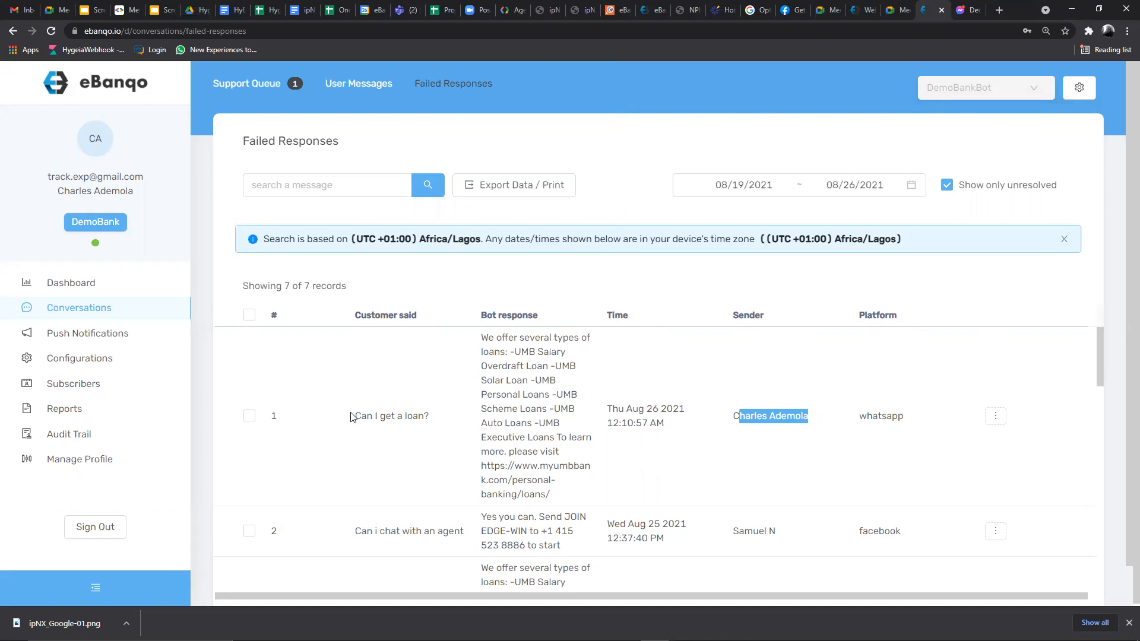
- Choose Add This Request To A Knowledge Base from row 1's ⋮ menu
drag(352, 416, 449, 416)
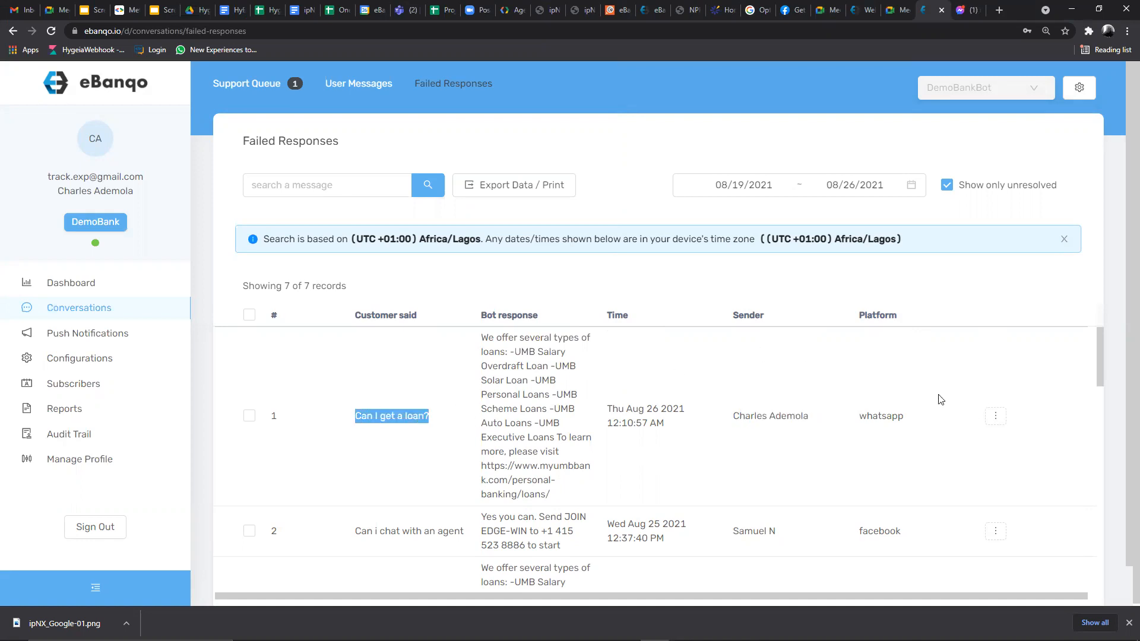
click(998, 421)
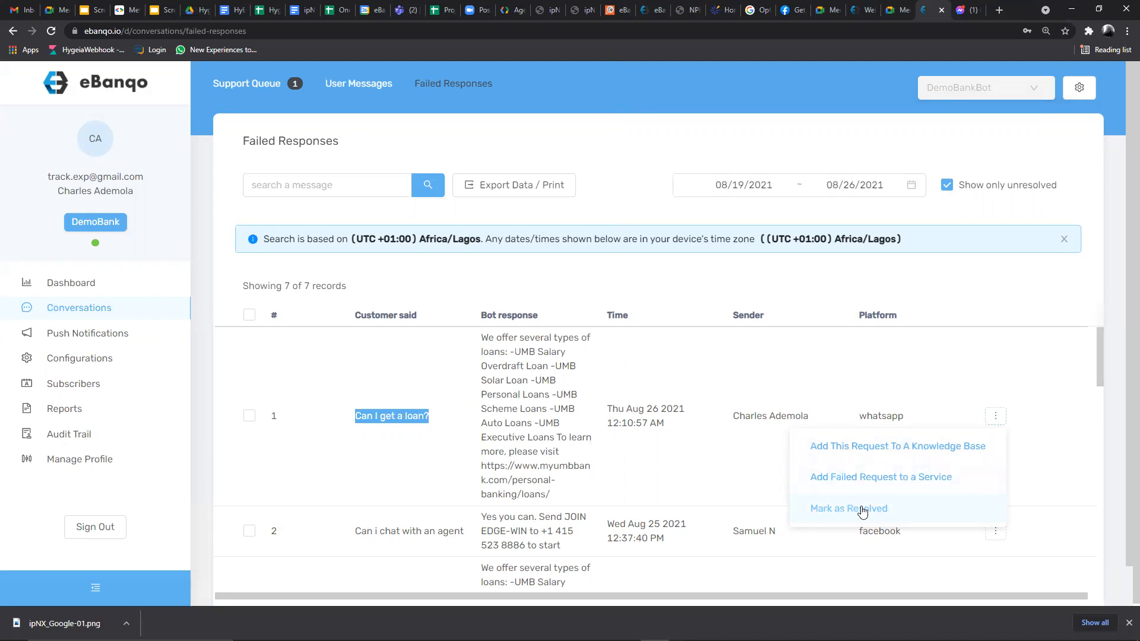
click(911, 446)
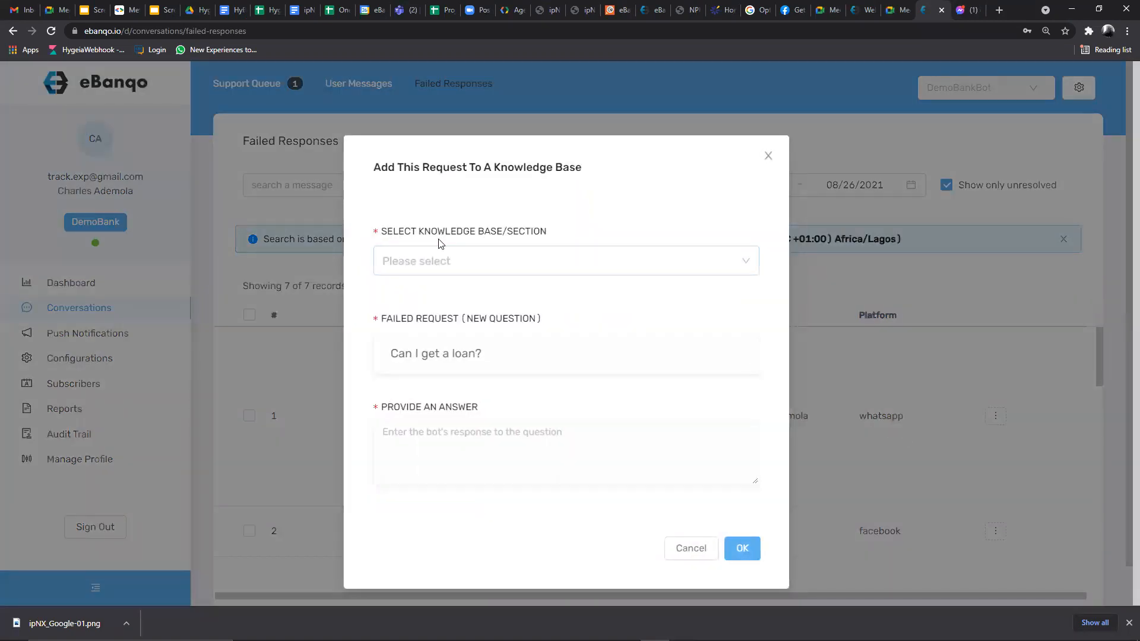
- File the request under the FAQs knowledge base, Account Opening section
click(403, 263)
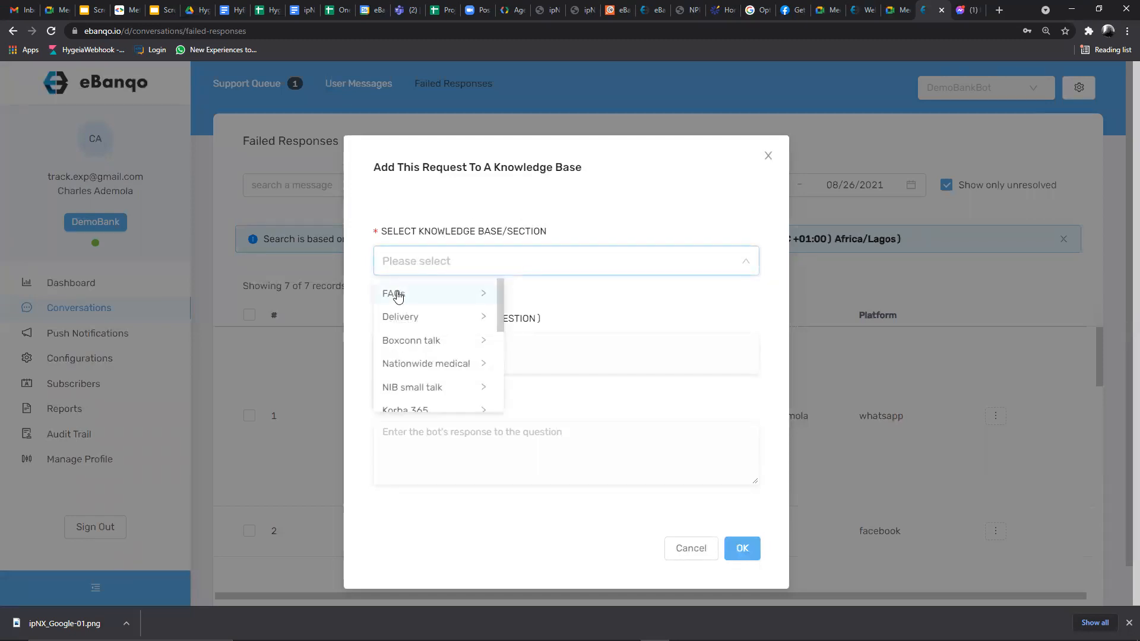
click(398, 295)
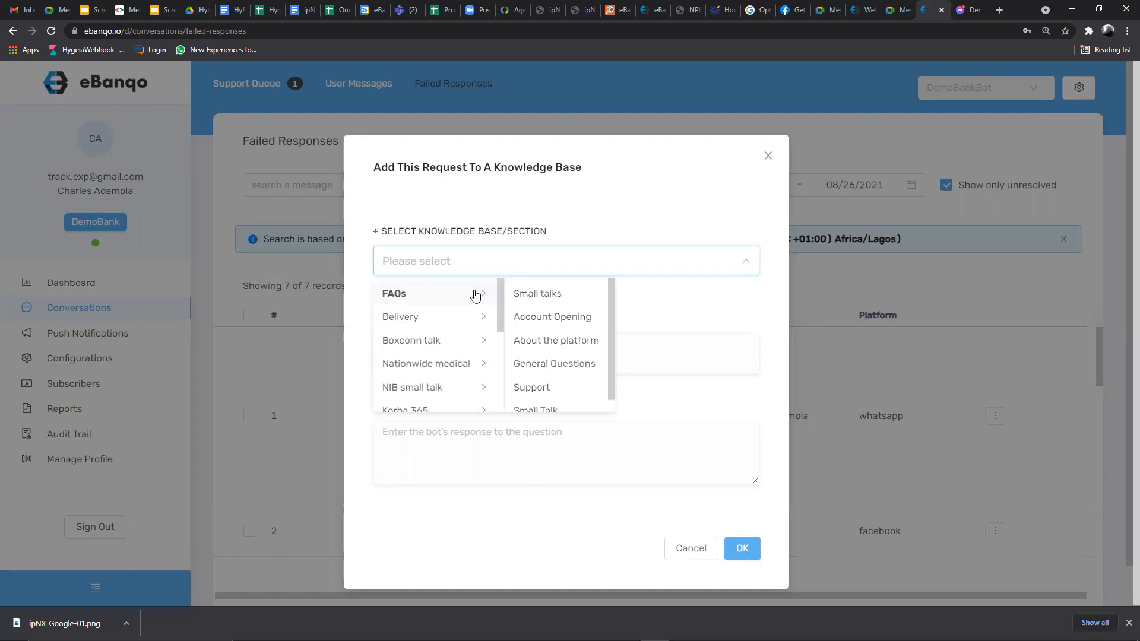
click(545, 318)
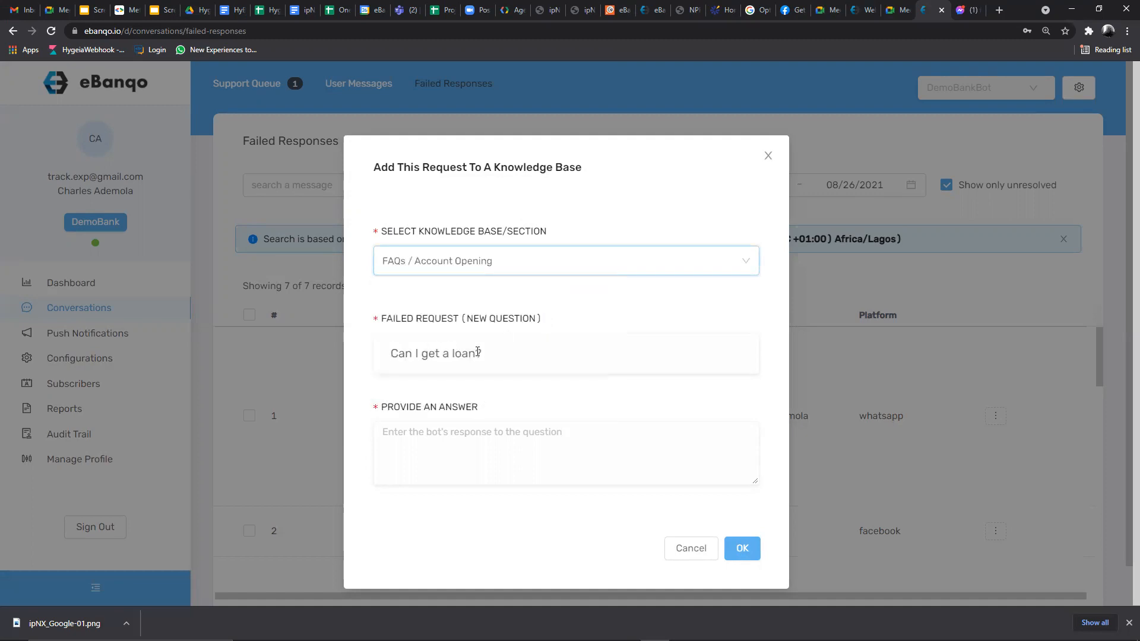
drag(389, 353, 490, 357)
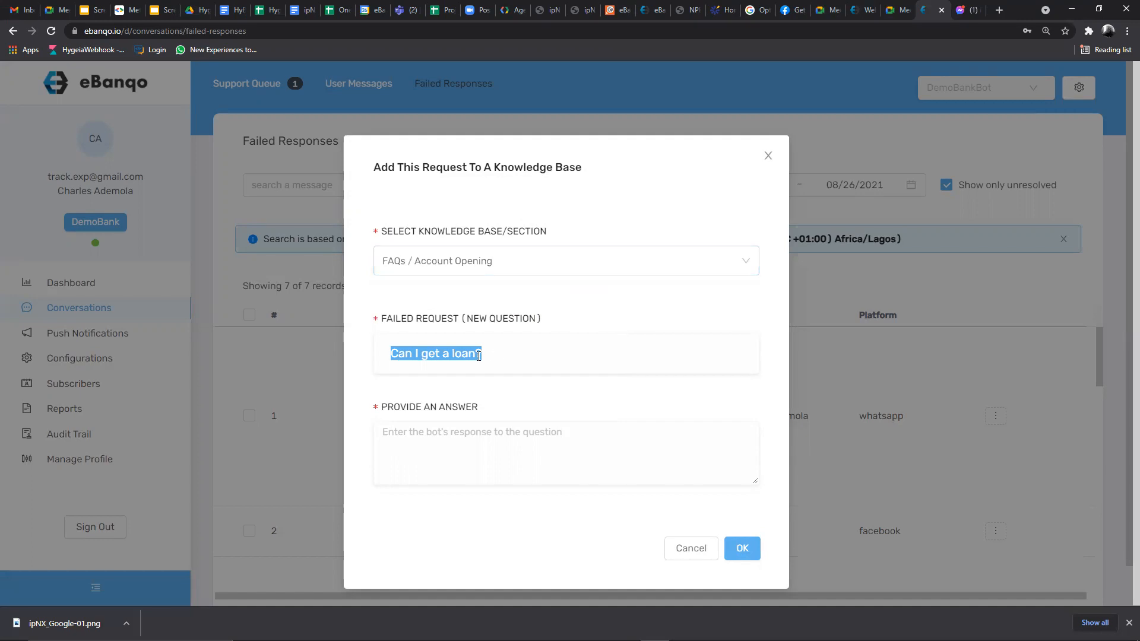
click(478, 355)
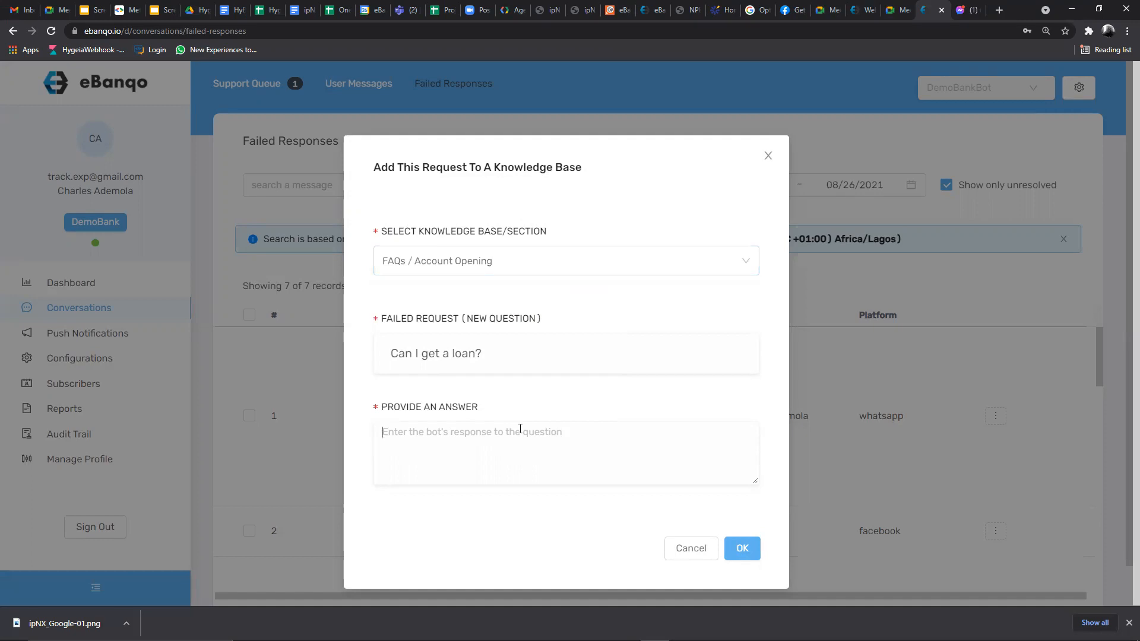
- Answer that loans can be taken over 5 years, add a contact e-mail, and submit
text(You can app)
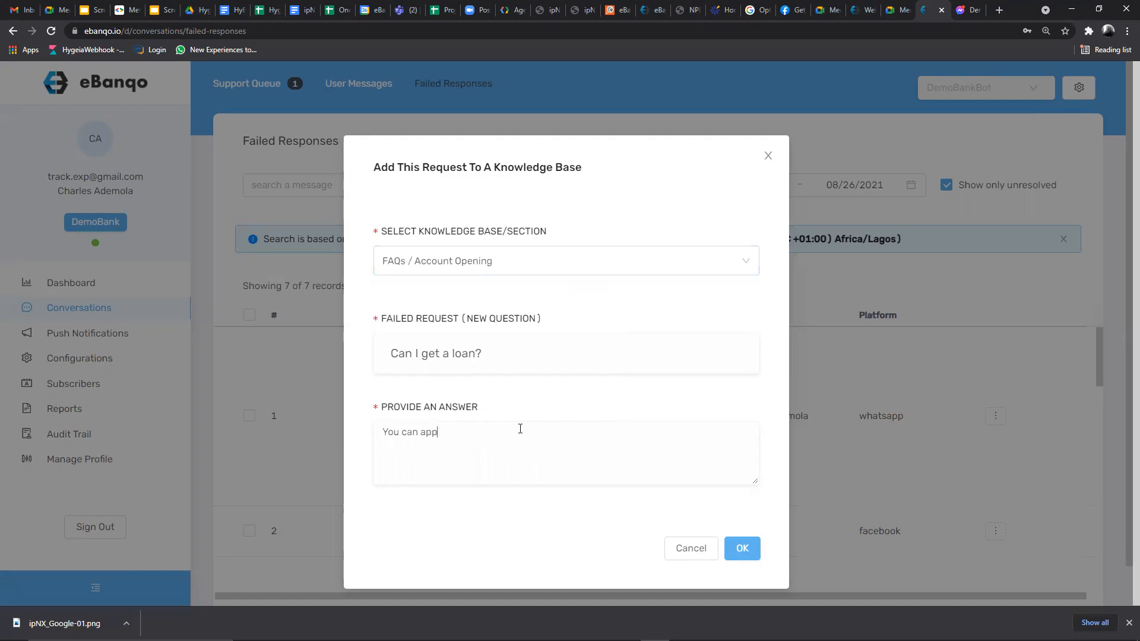
text(luy for)
key(BackSpace)
key(BackSpace)
key(BackSpace)
key(BackSpace)
key(BackSpace)
key(BackSpace)
text(y a loan over a perfo)
text(iod o)
text(f 5 years)
text(. Please)
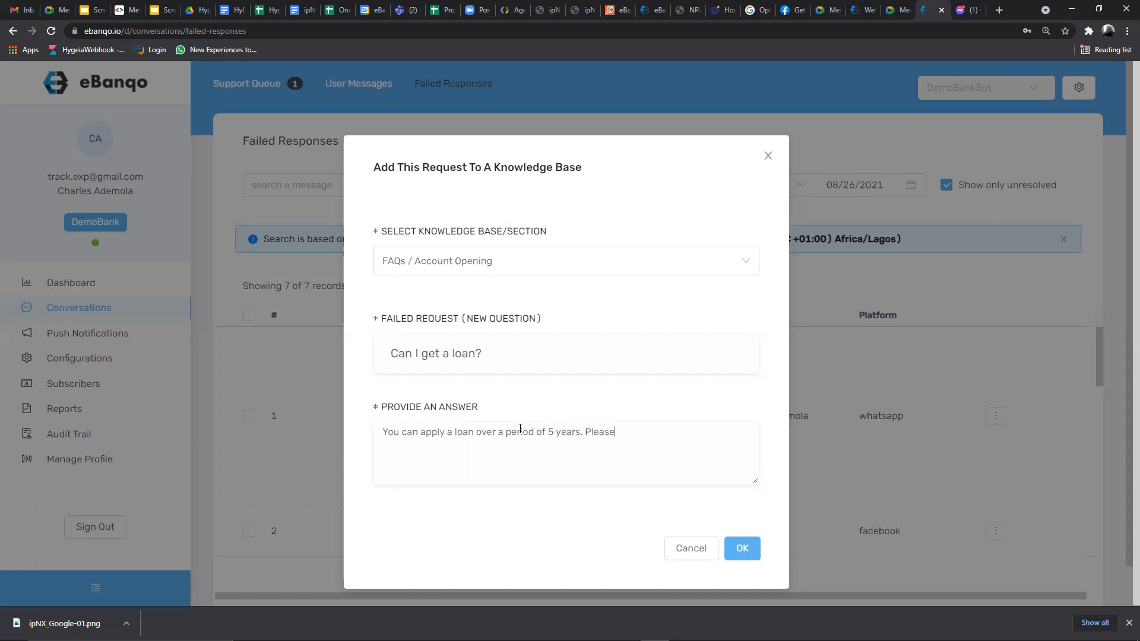
text( send a ma)
text(il to )
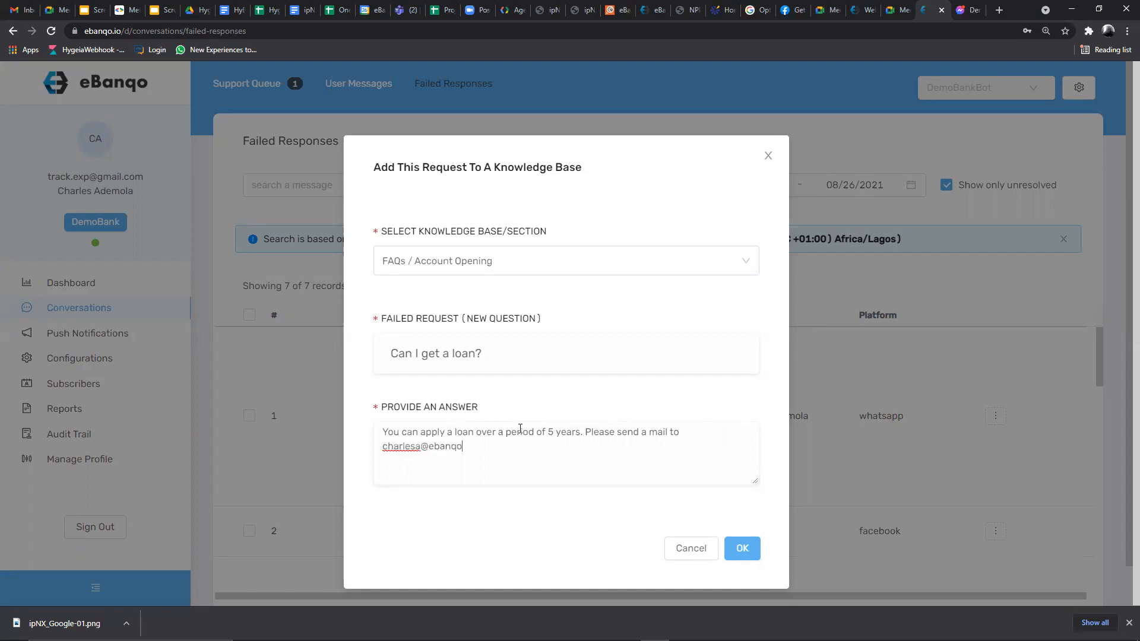
click(745, 549)
click(741, 548)
- Review the question and answer text, then close the knowledge-base form
drag(386, 355, 491, 361)
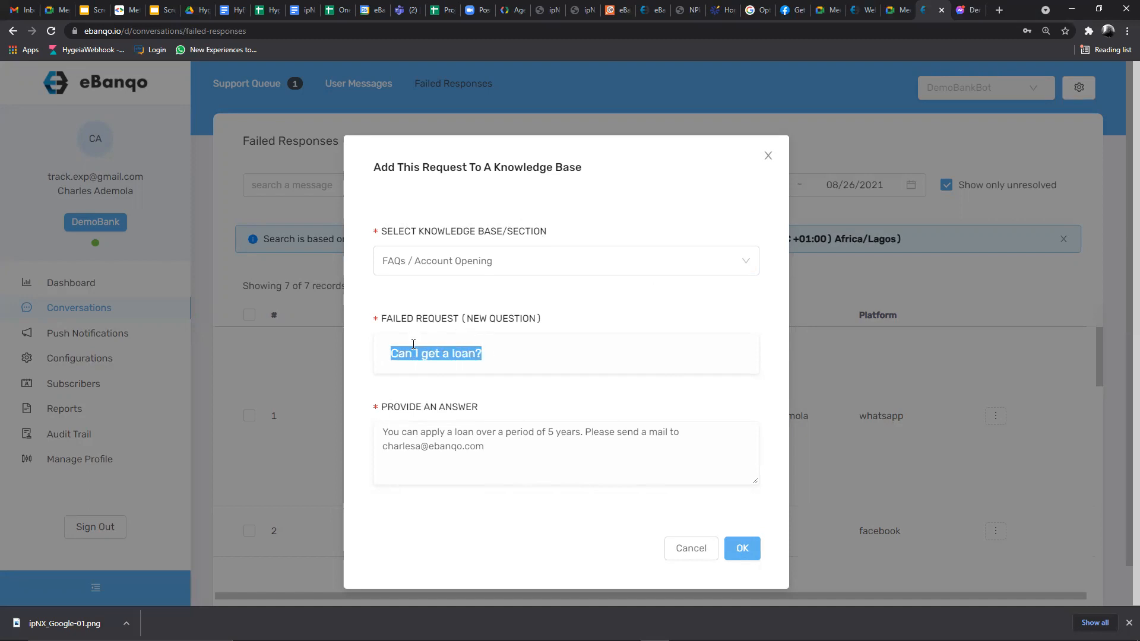
click(382, 431)
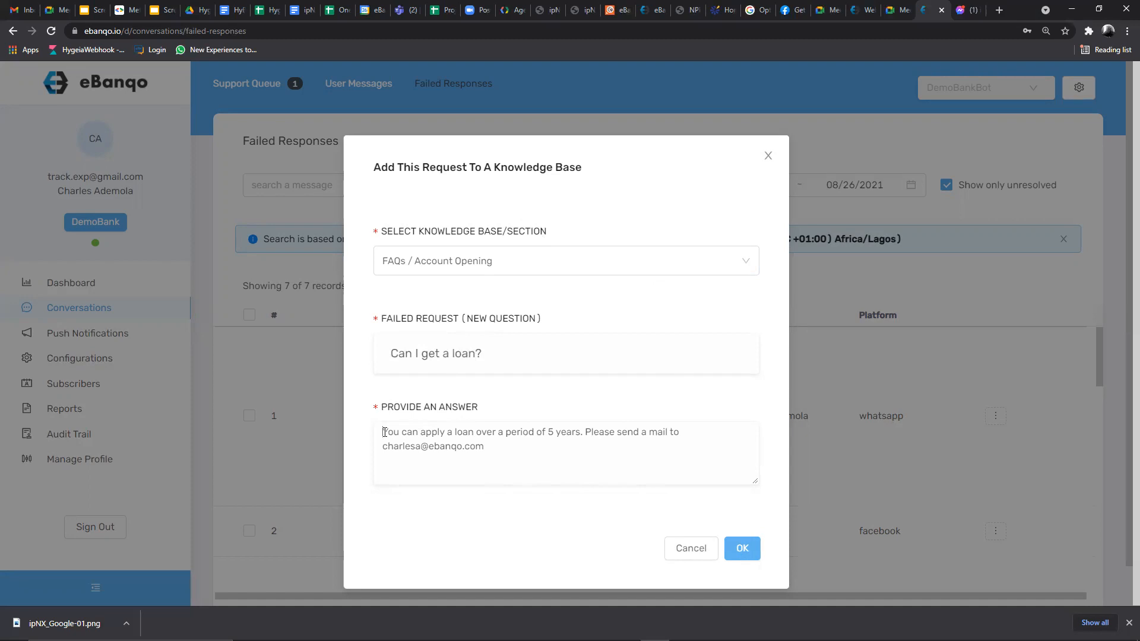
drag(381, 431, 507, 454)
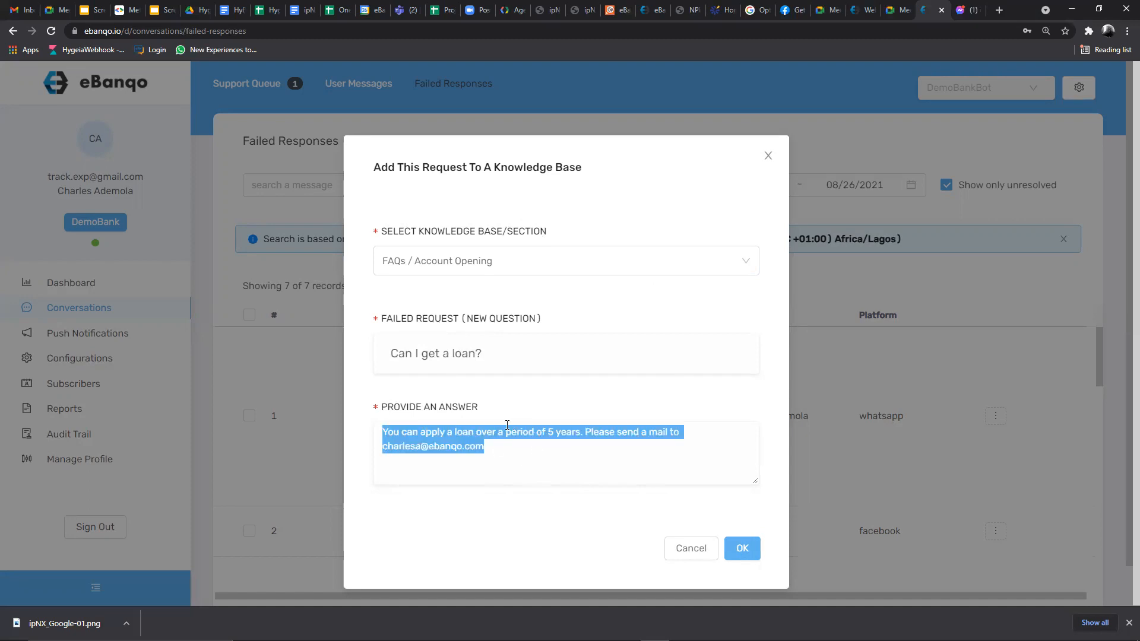
drag(570, 355, 378, 356)
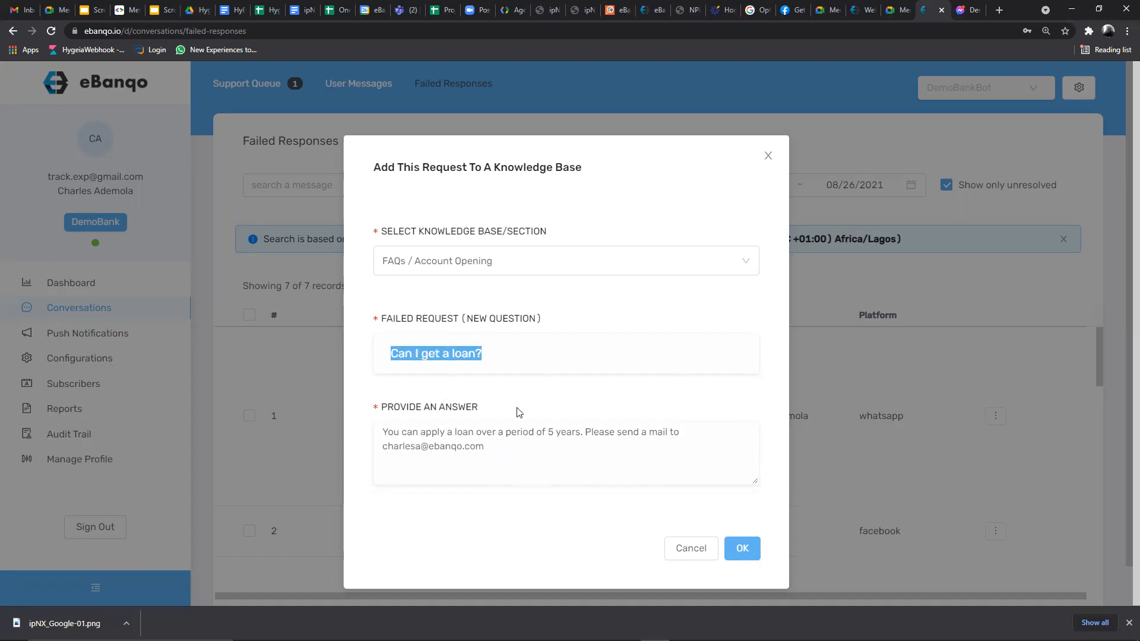
click(769, 157)
scroll(469, 359, down, 1)
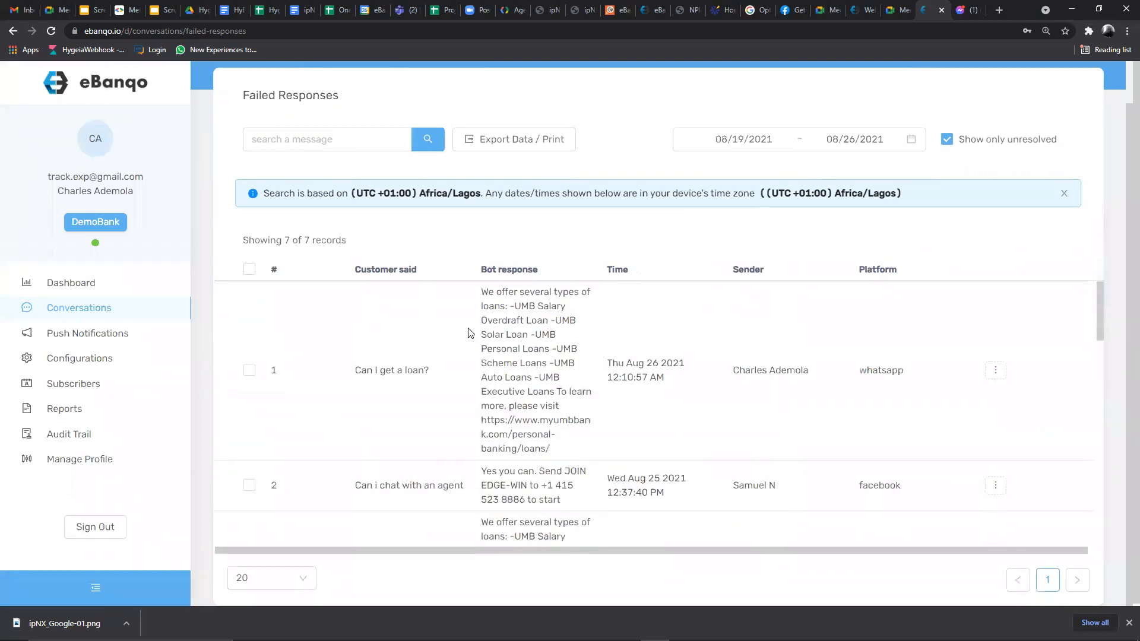
scroll(469, 332, up, 1)
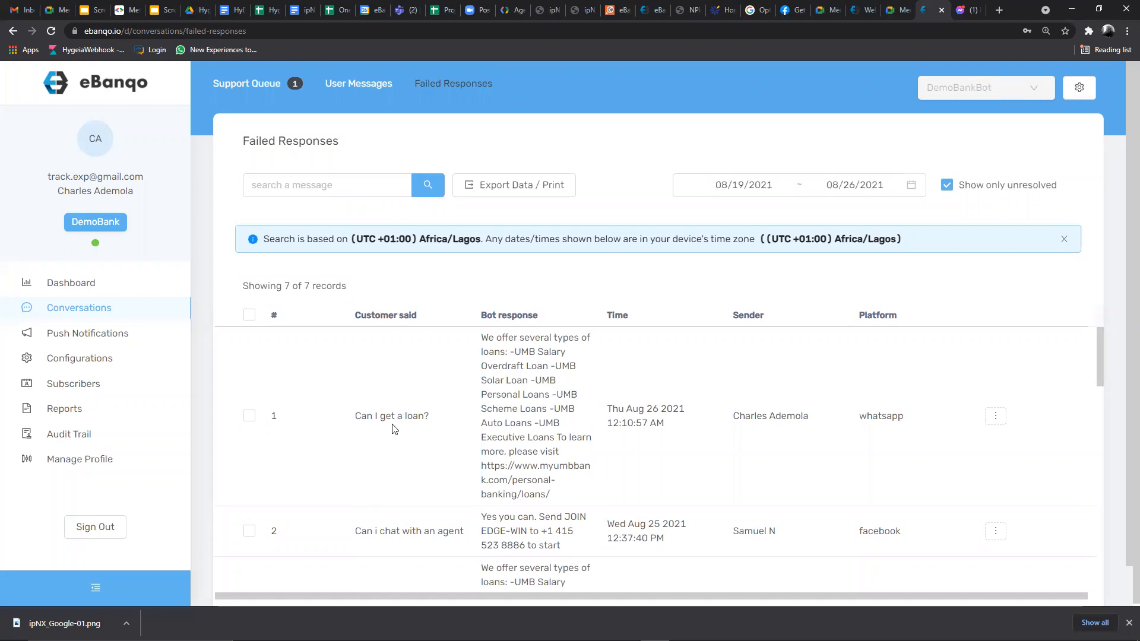
scroll(426, 406, down, 6)
scroll(427, 406, down, 6)
scroll(428, 412, down, 1)
scroll(429, 411, up, 1)
scroll(429, 410, down, 1)
scroll(428, 406, up, 4)
scroll(429, 404, up, 9)
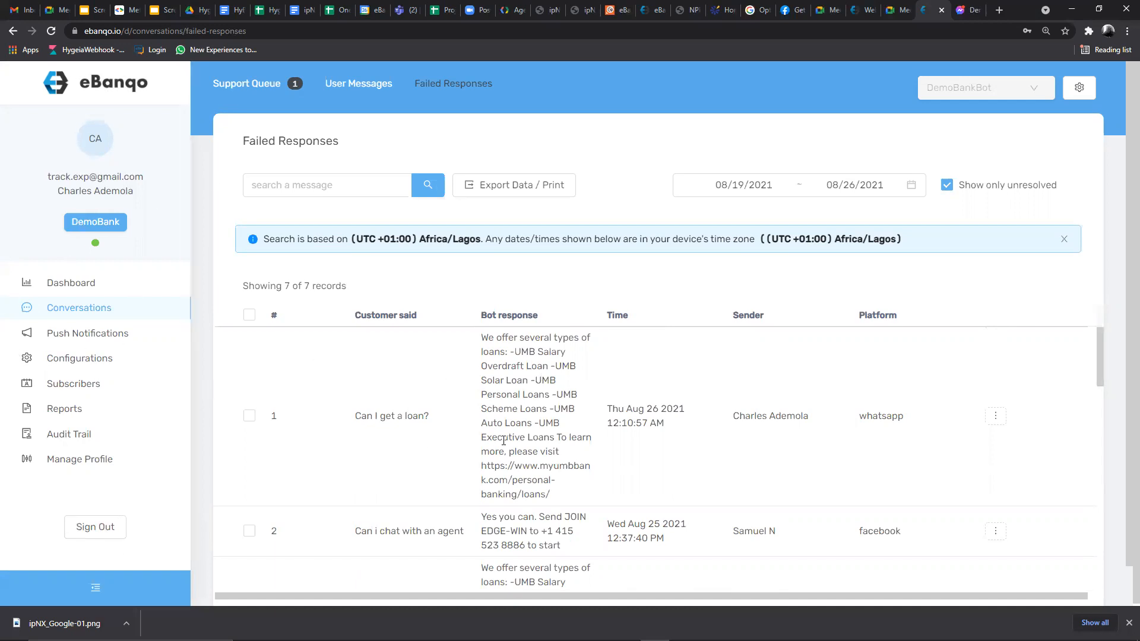
- Send 'Hello' to the Demo Bank bot in WhatsApp
mouse_move(684, 638)
click(626, 629)
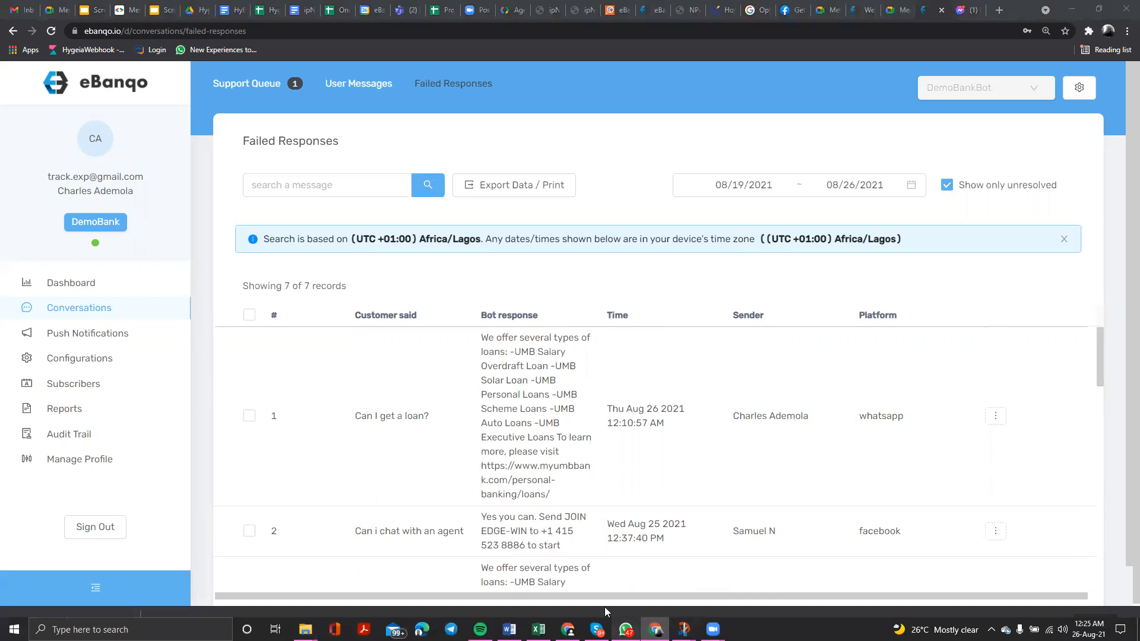
click(373, 473)
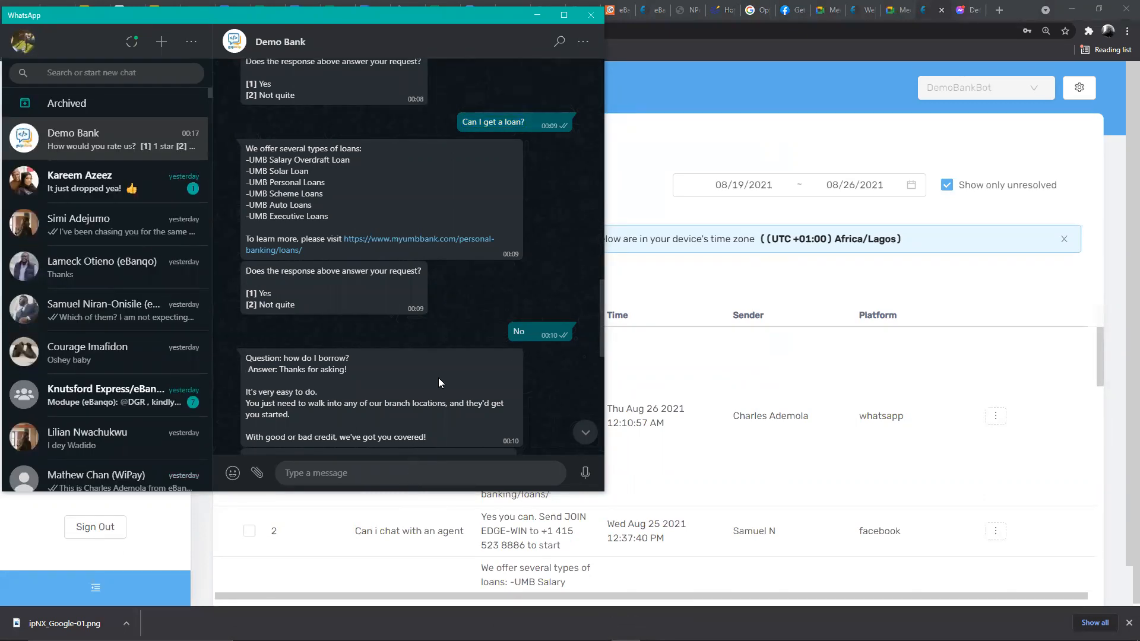
scroll(439, 382, down, 10)
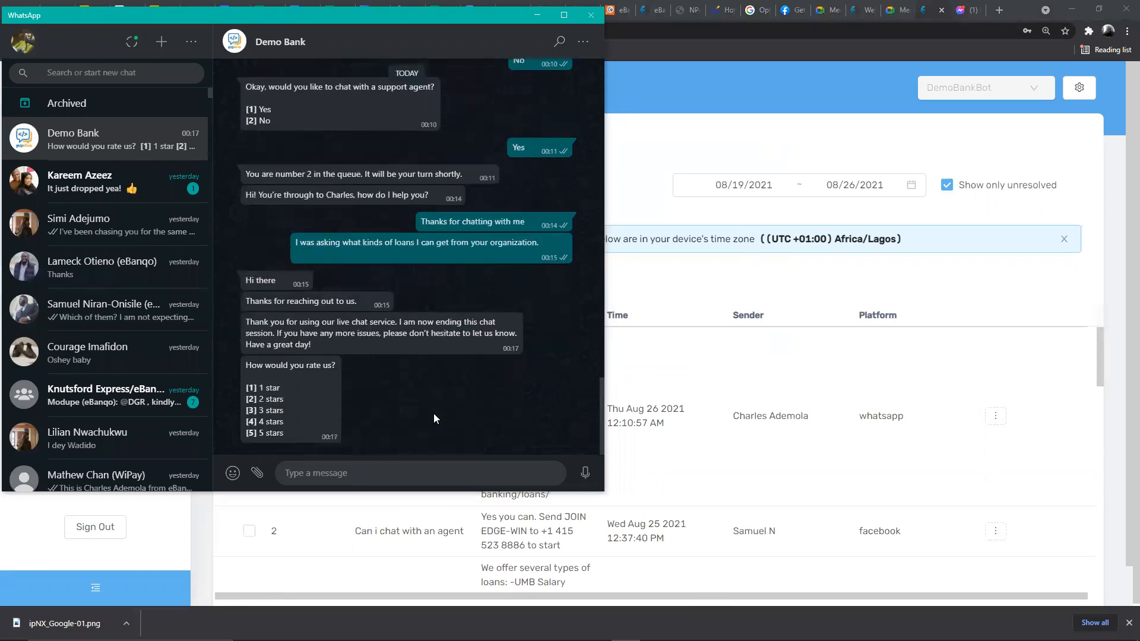
text(Hello)
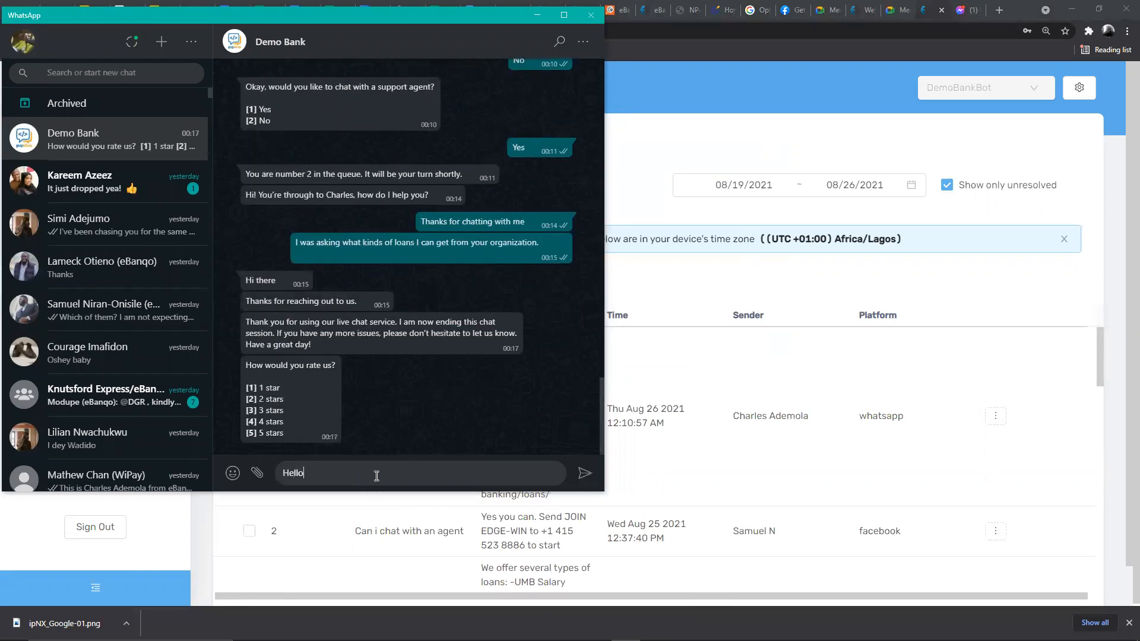
key(Return)
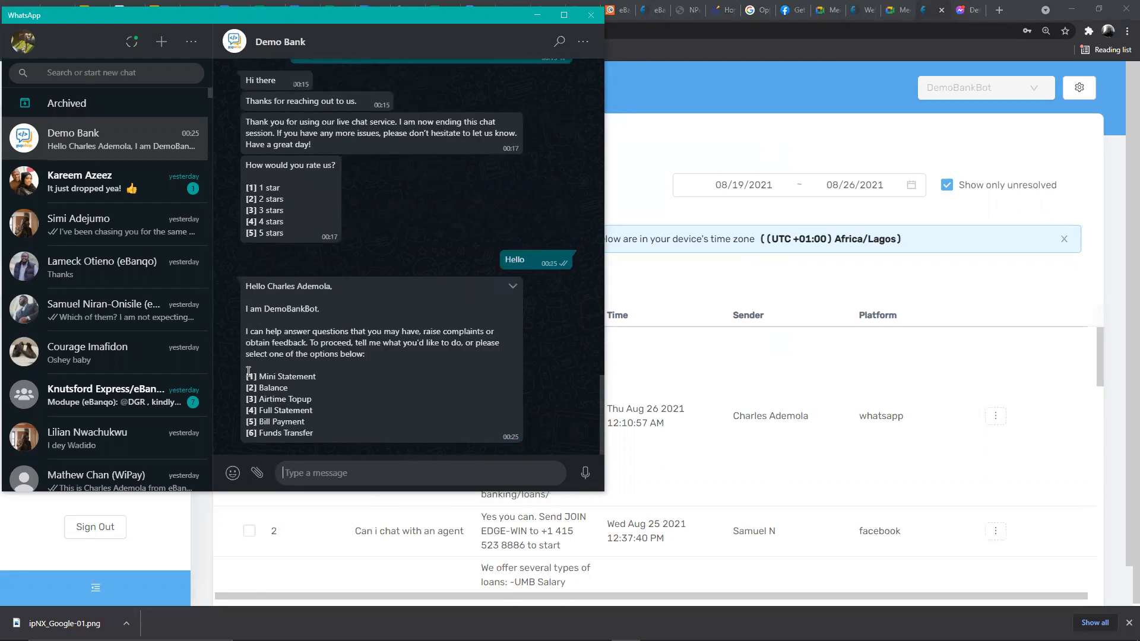
- Highlight the bot's six numbered menu options, then return to eBanqo's Failed Responses
drag(249, 371, 320, 433)
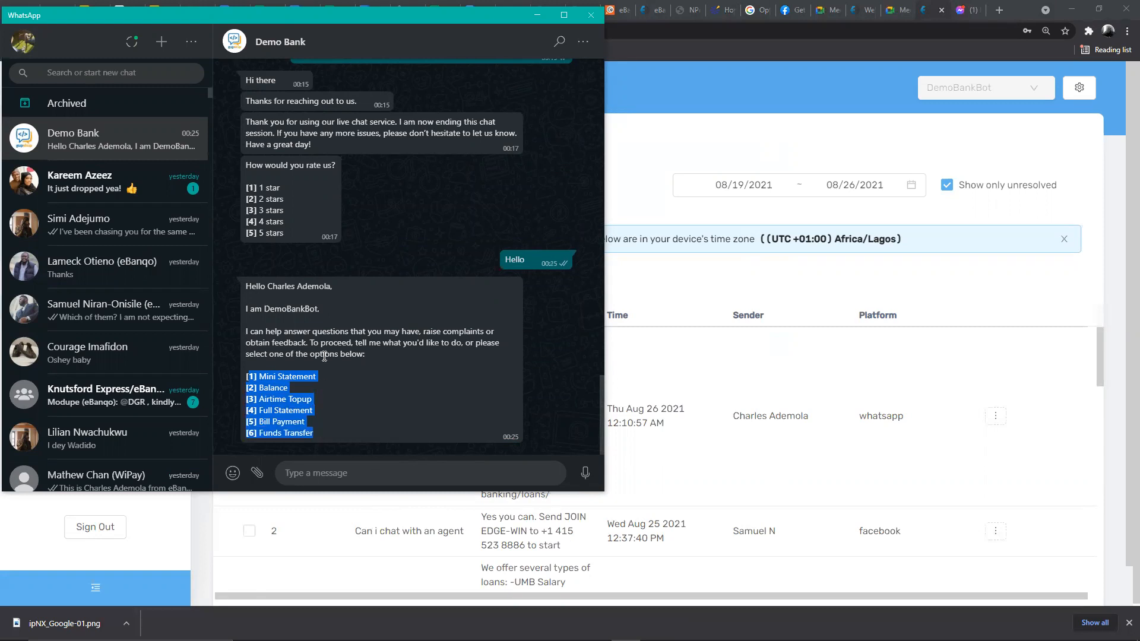
drag(248, 374, 319, 433)
click(699, 137)
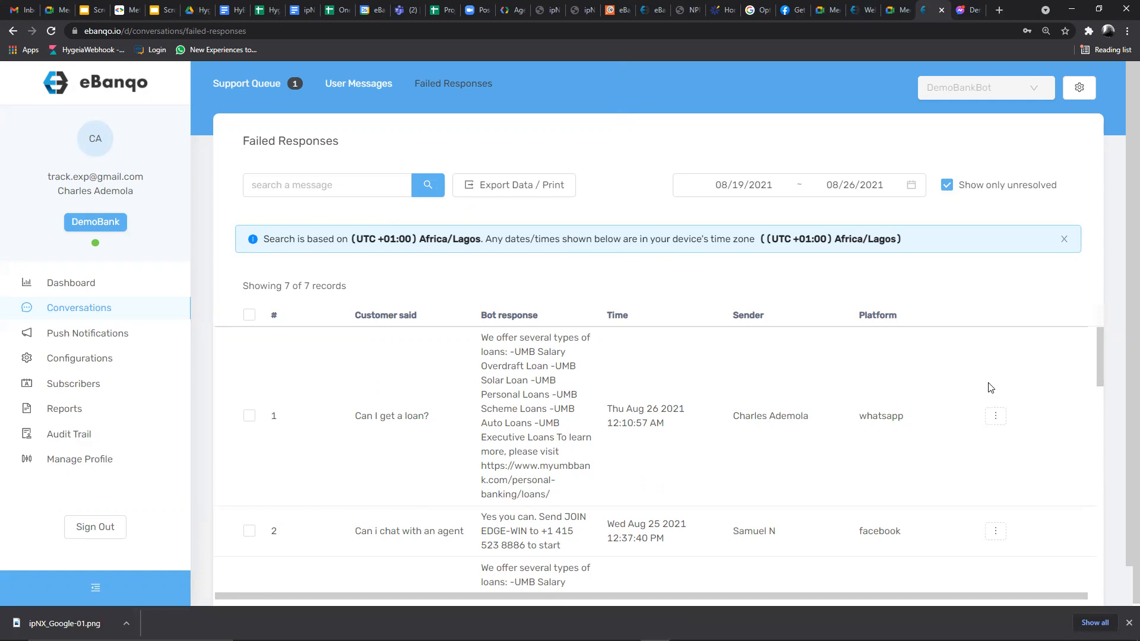
click(992, 416)
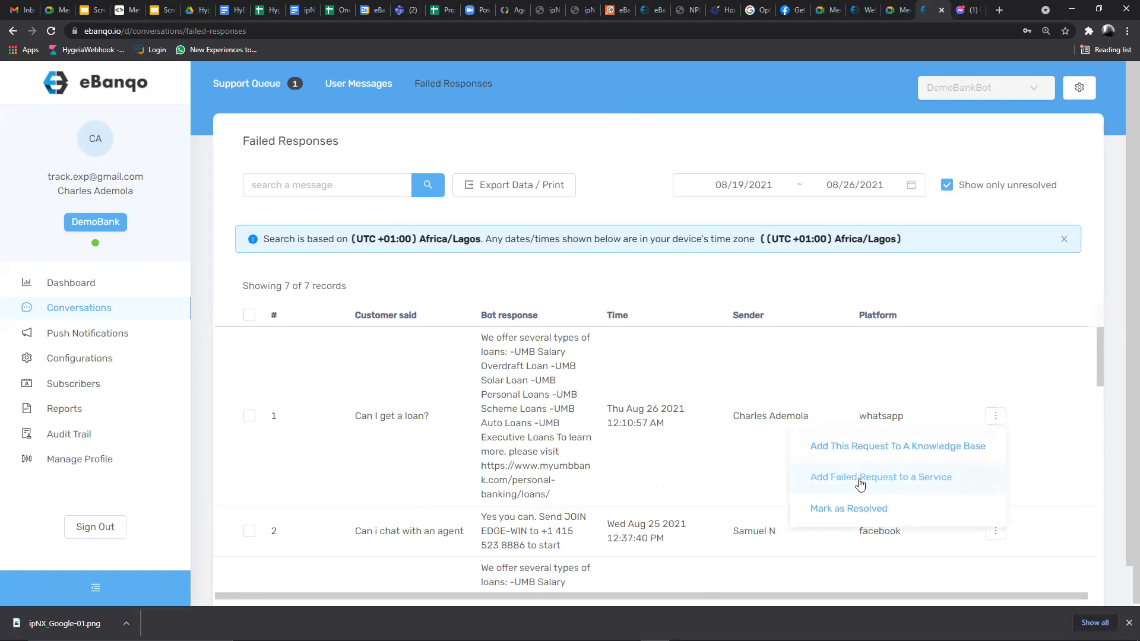
click(893, 476)
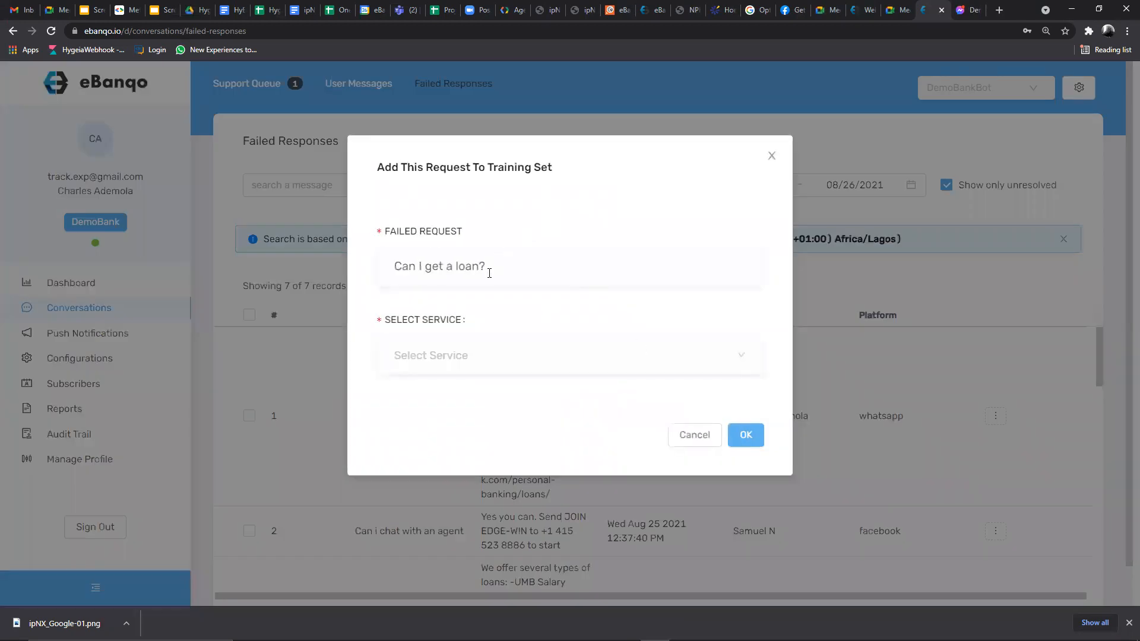
click(451, 357)
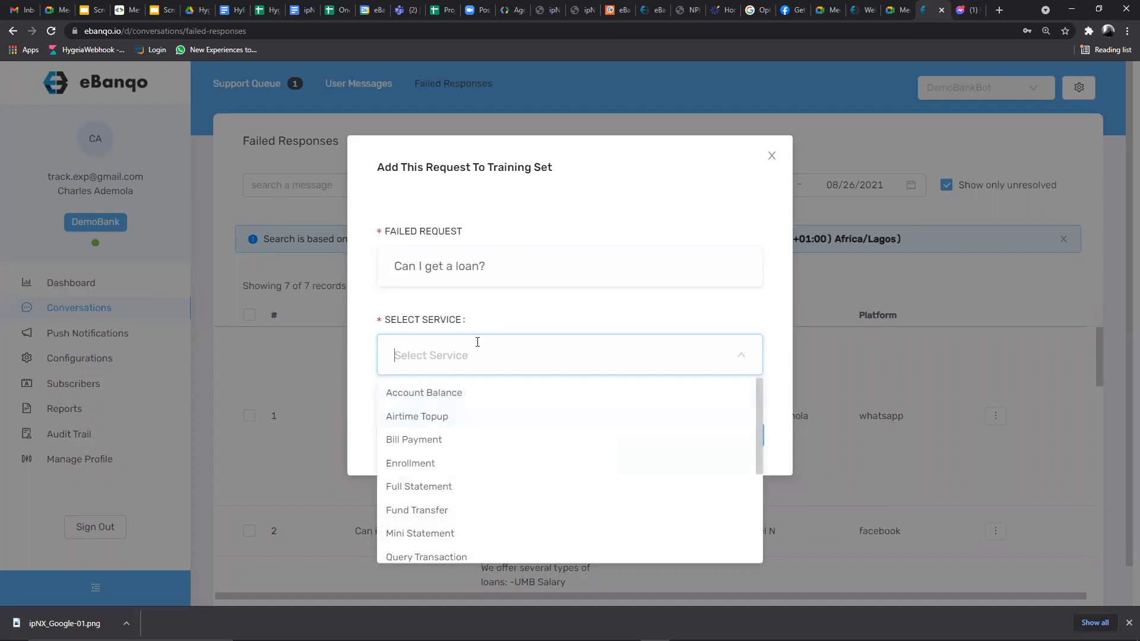
click(491, 266)
drag(425, 267, 381, 266)
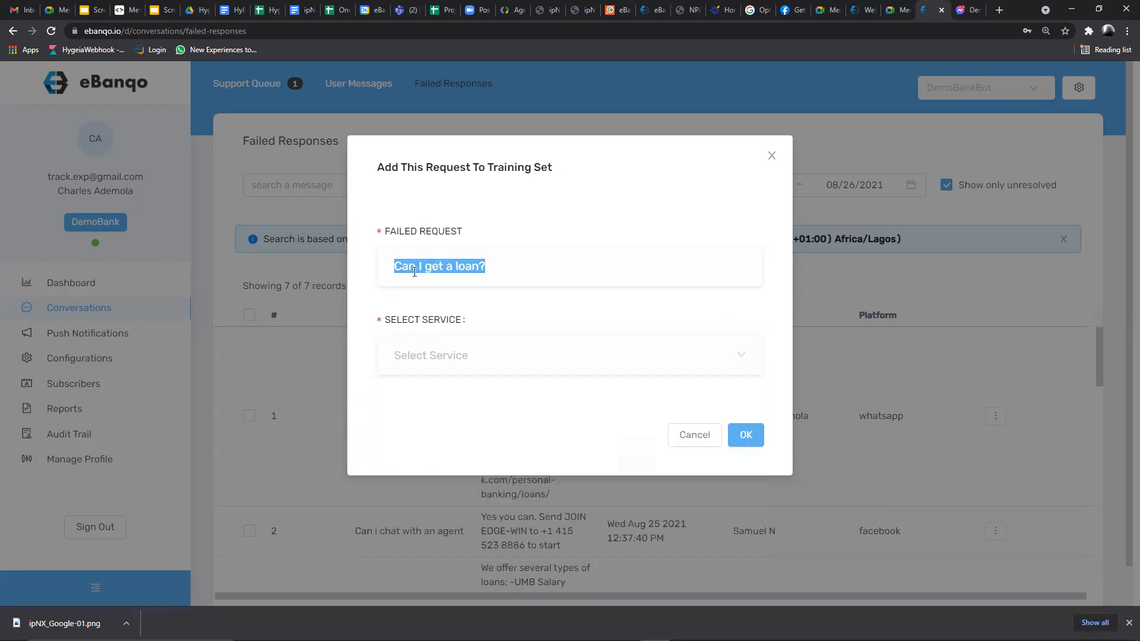
click(494, 265)
drag(494, 265, 367, 266)
click(460, 358)
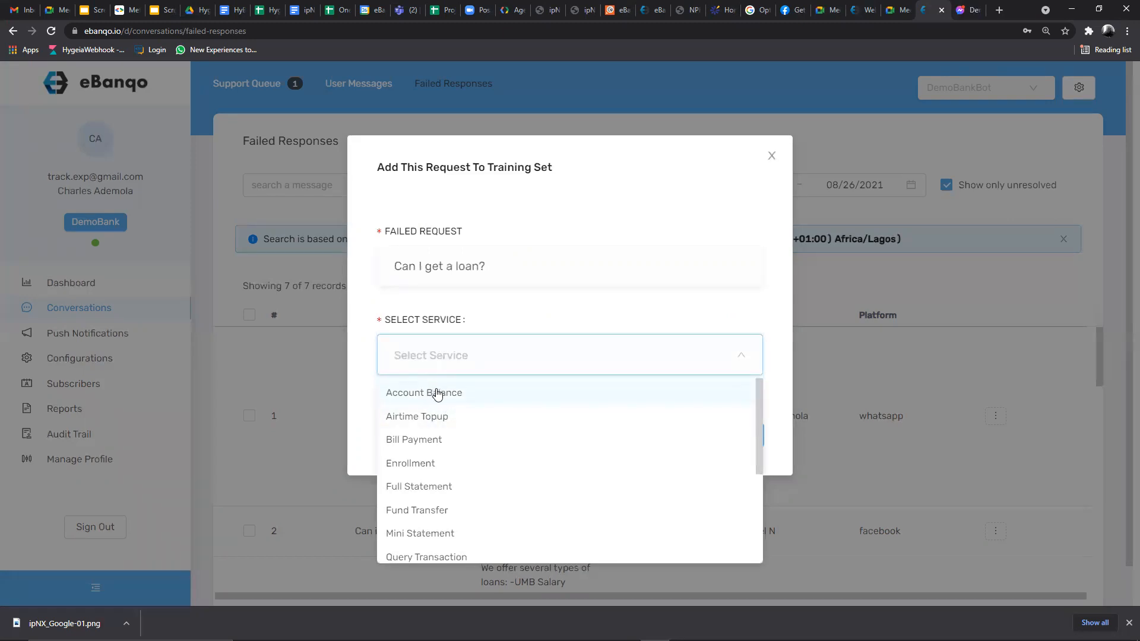
click(686, 190)
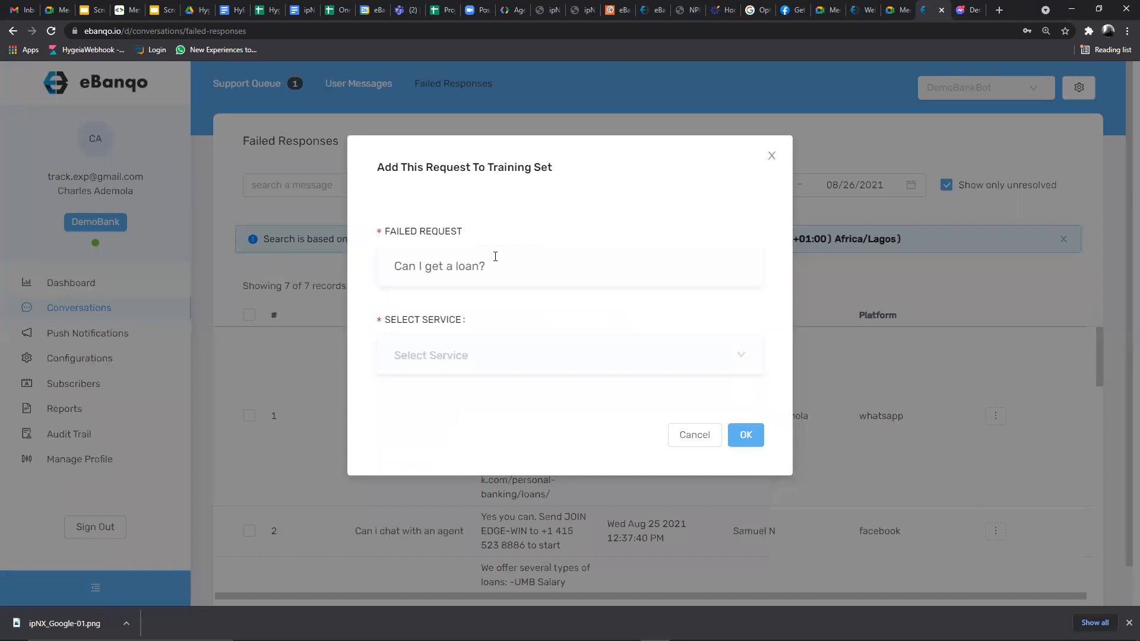
drag(495, 264, 380, 263)
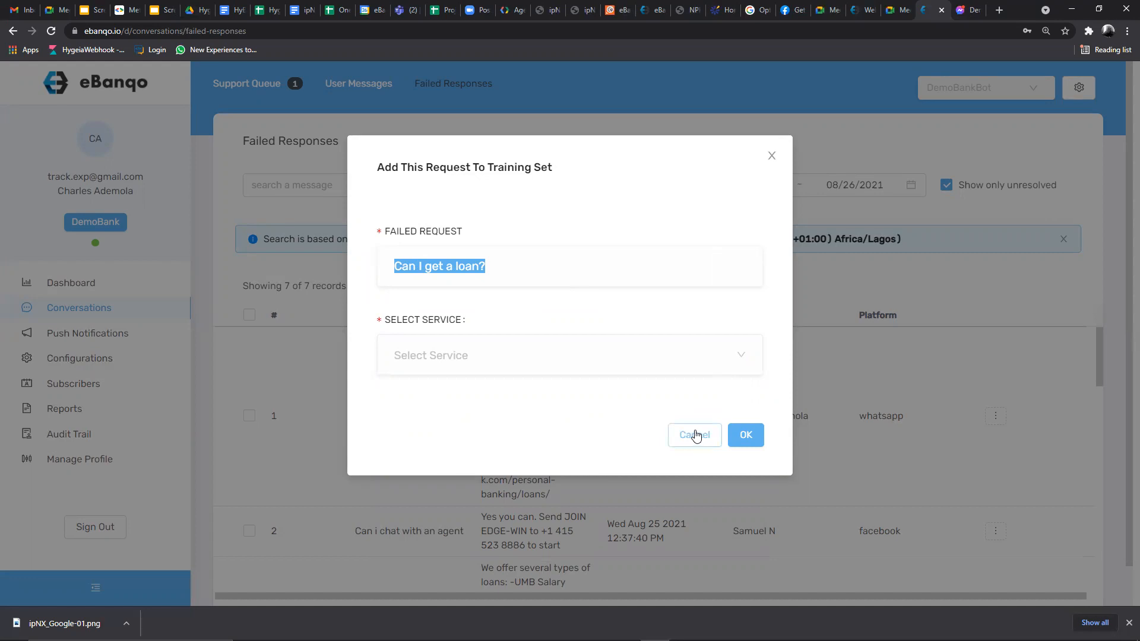
click(469, 357)
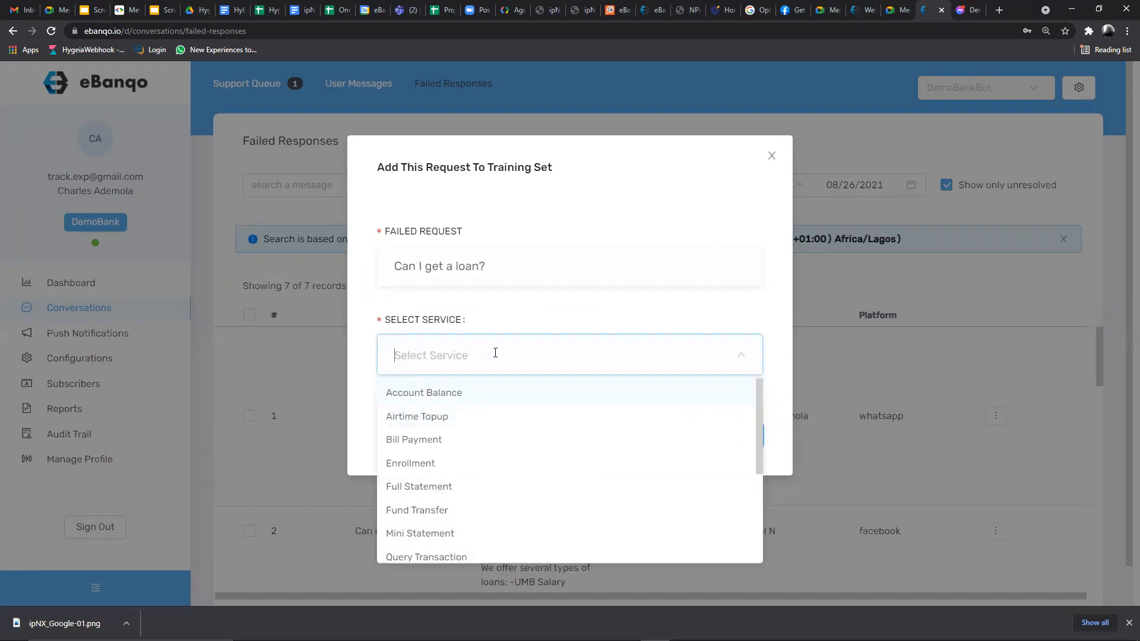
click(772, 156)
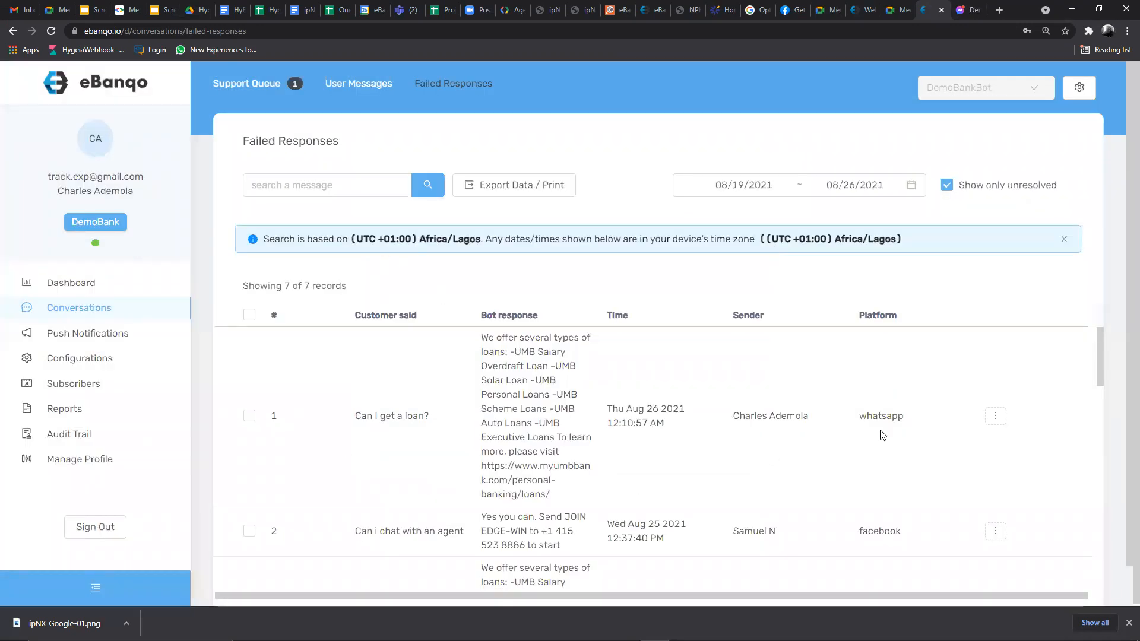
click(995, 415)
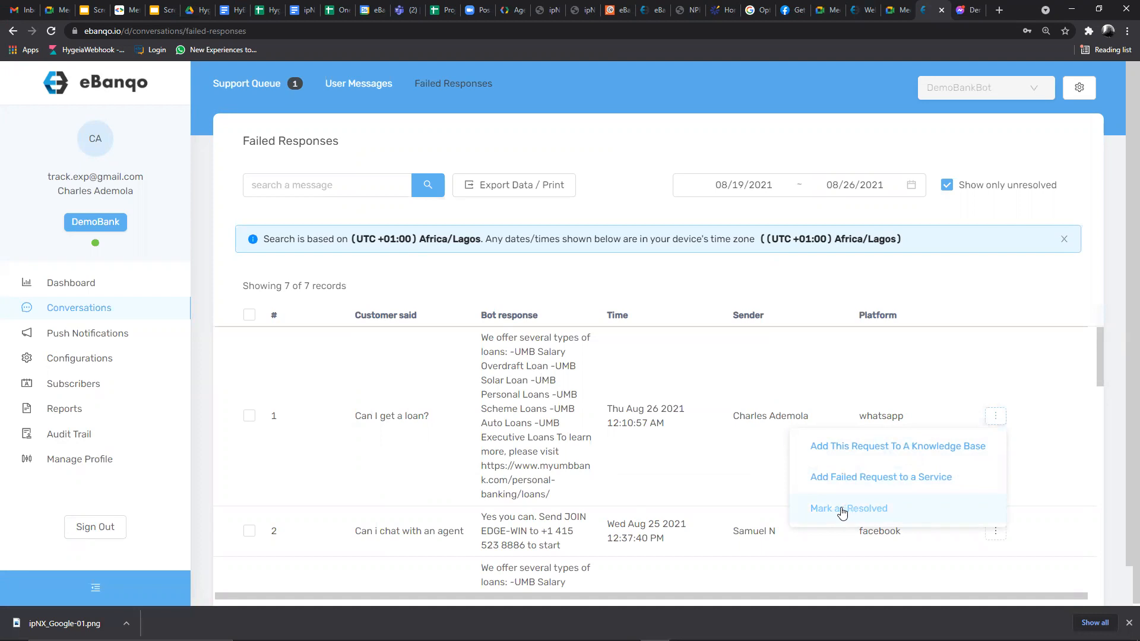
click(769, 504)
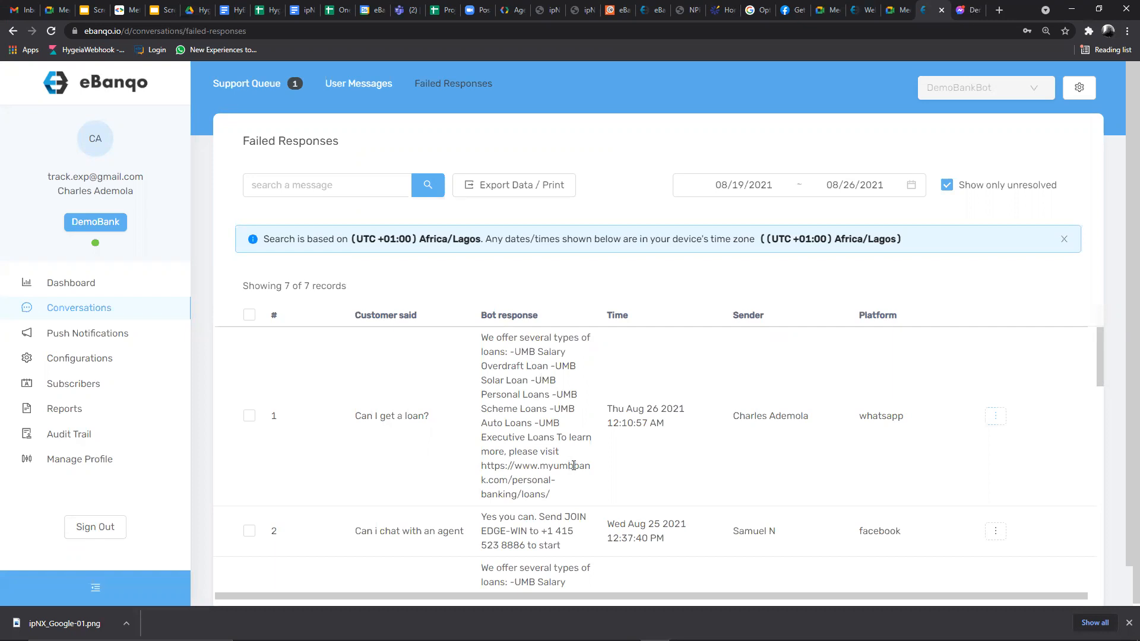
click(995, 417)
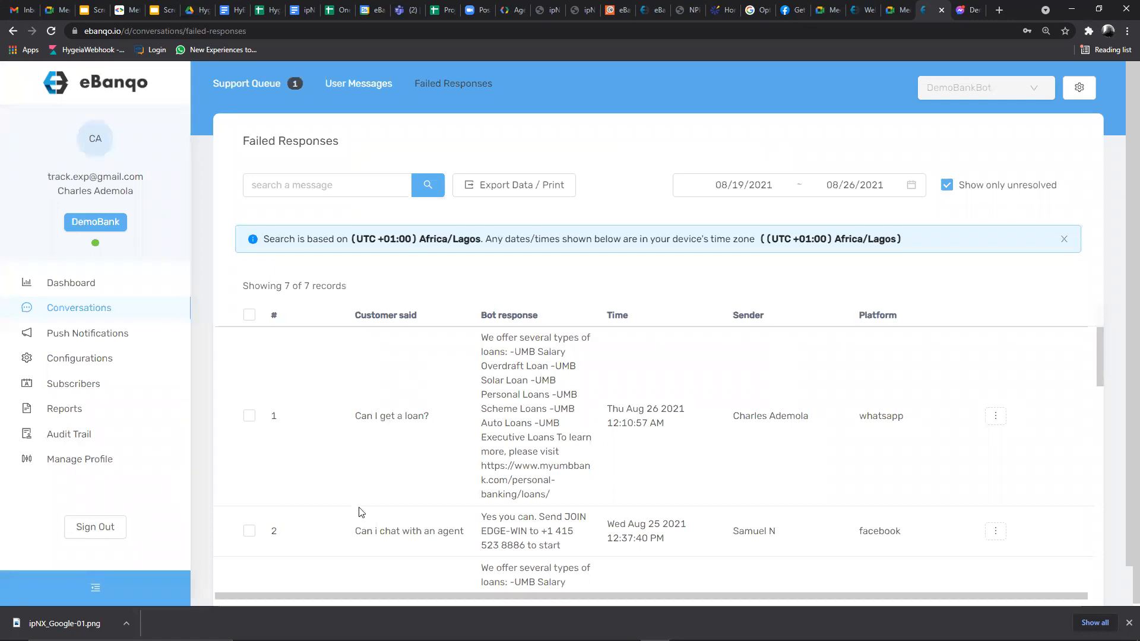
- Go via Conversations in the sidebar to the Configurations overview page
click(63, 307)
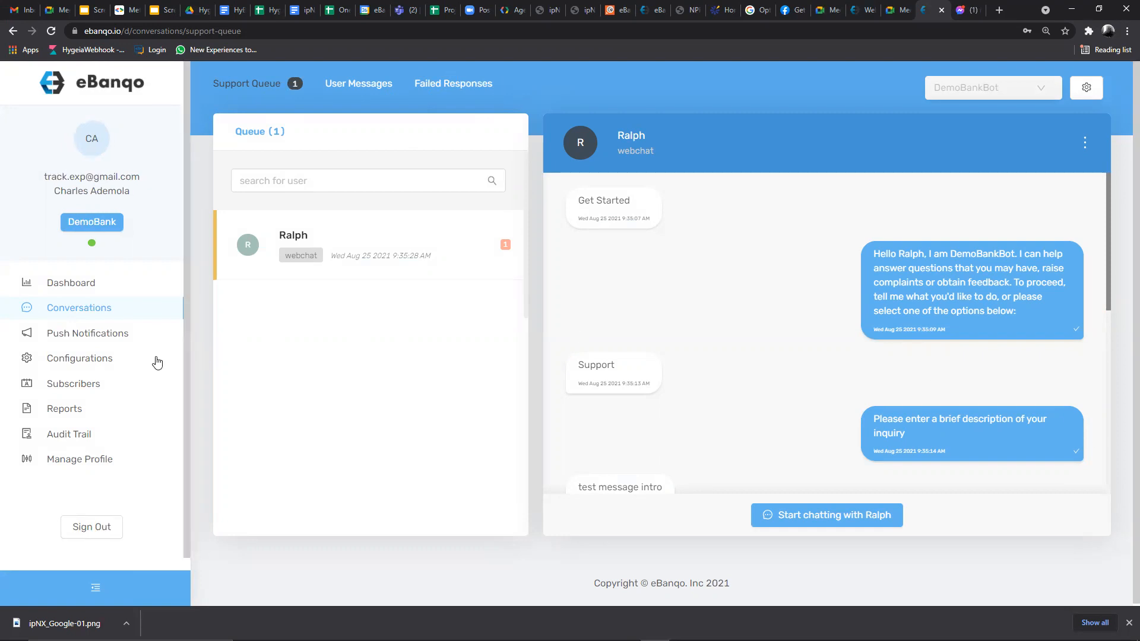
click(53, 359)
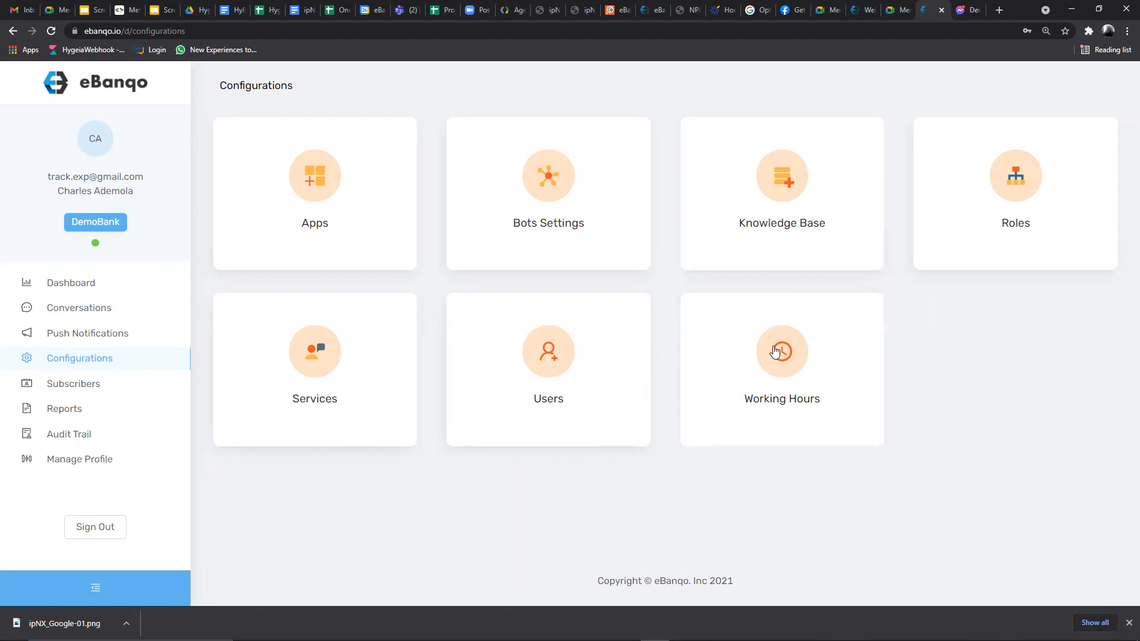
- Open DemoBankBot's Working Hours and scroll through each day's hours, Sunday starting 11:00 am
click(767, 409)
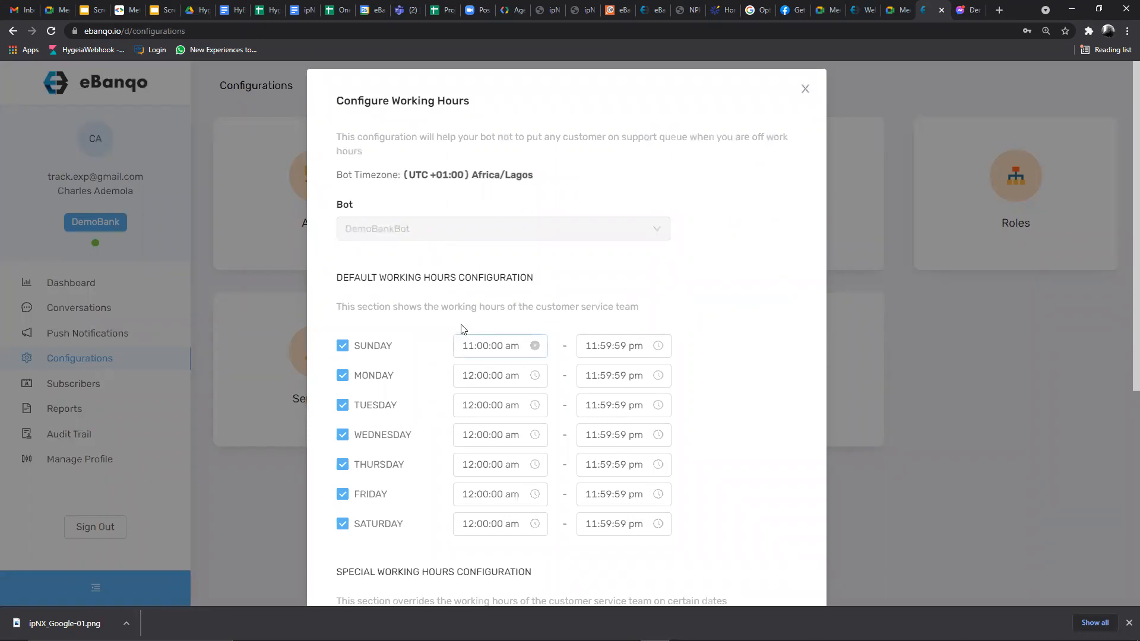
scroll(463, 329, down, 2)
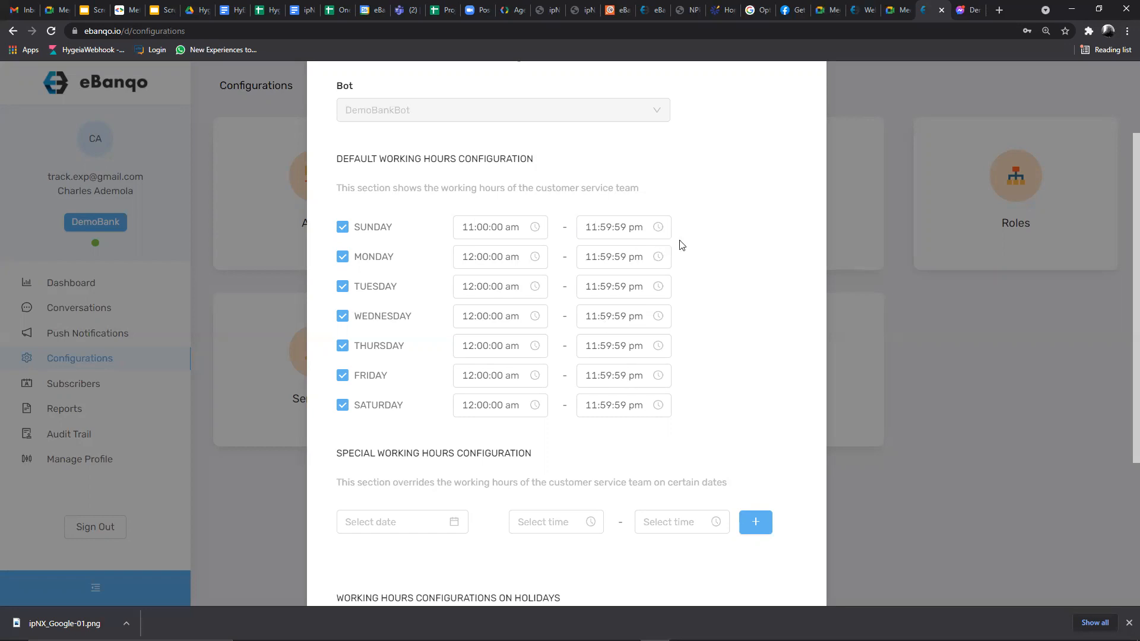
- Toggle Sunday off and on again so its hours reset to 12:00:00 am – 12:00:01 am
scroll(736, 255, down, 4)
scroll(735, 278, up, 6)
scroll(521, 323, down, 2)
click(341, 228)
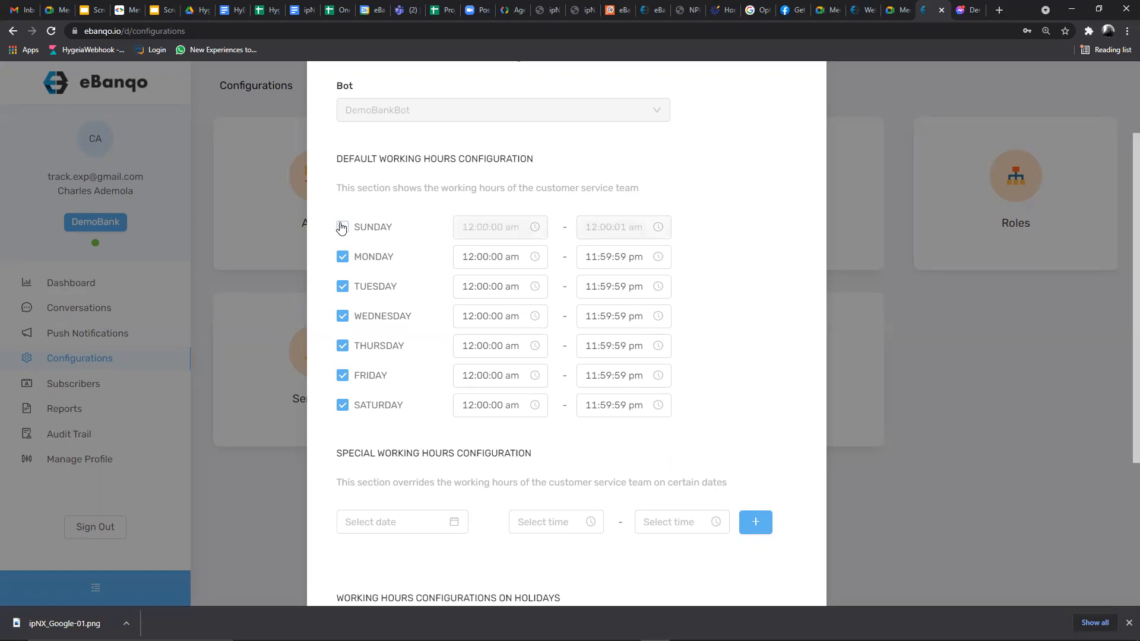
click(343, 227)
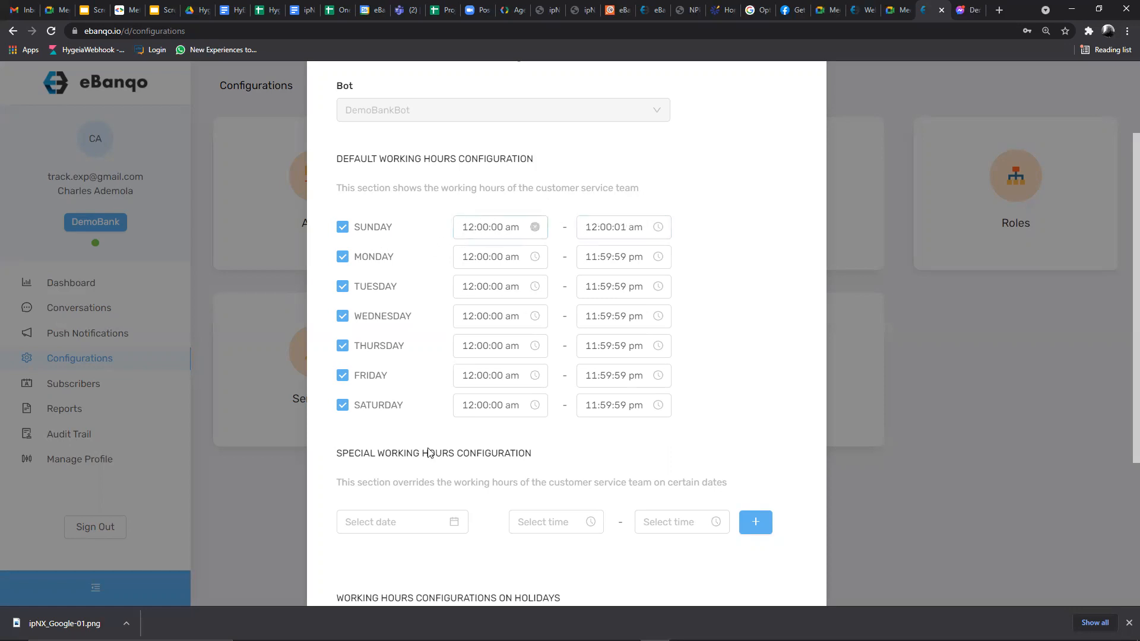
scroll(428, 452, down, 2)
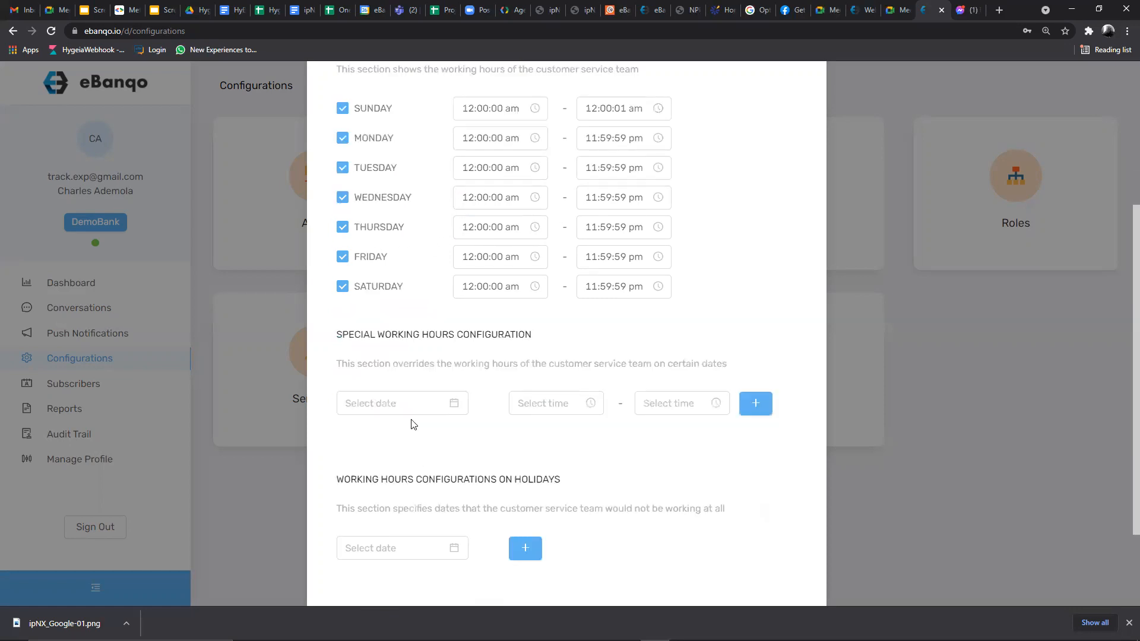
- Pick August 27th 2021 as the special working-hours date
click(379, 406)
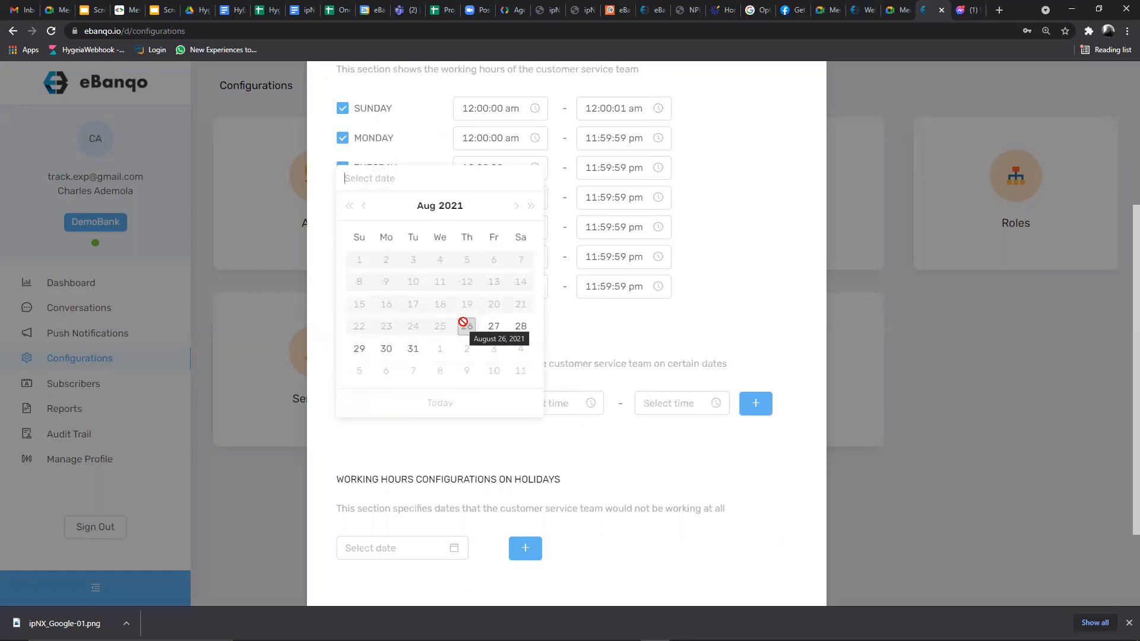
click(568, 328)
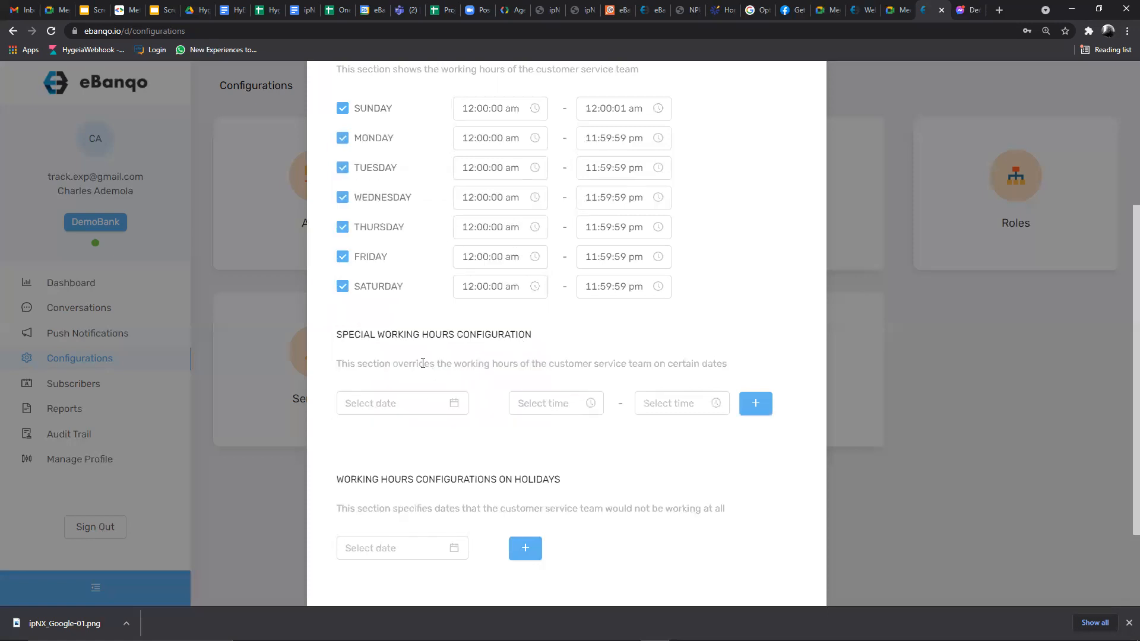
click(382, 405)
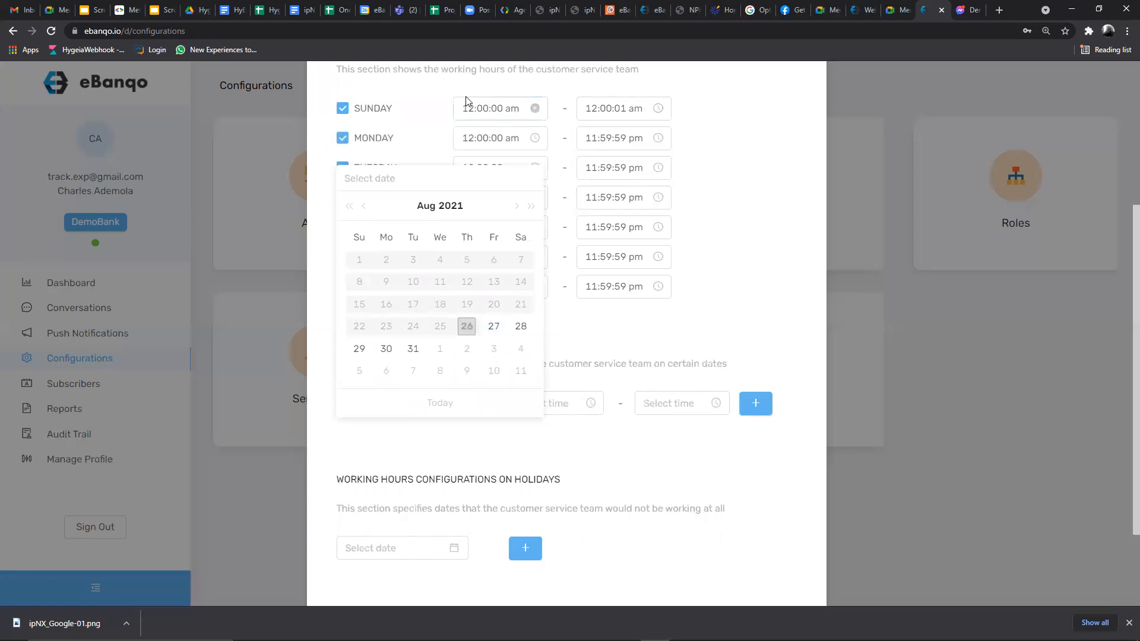
click(495, 329)
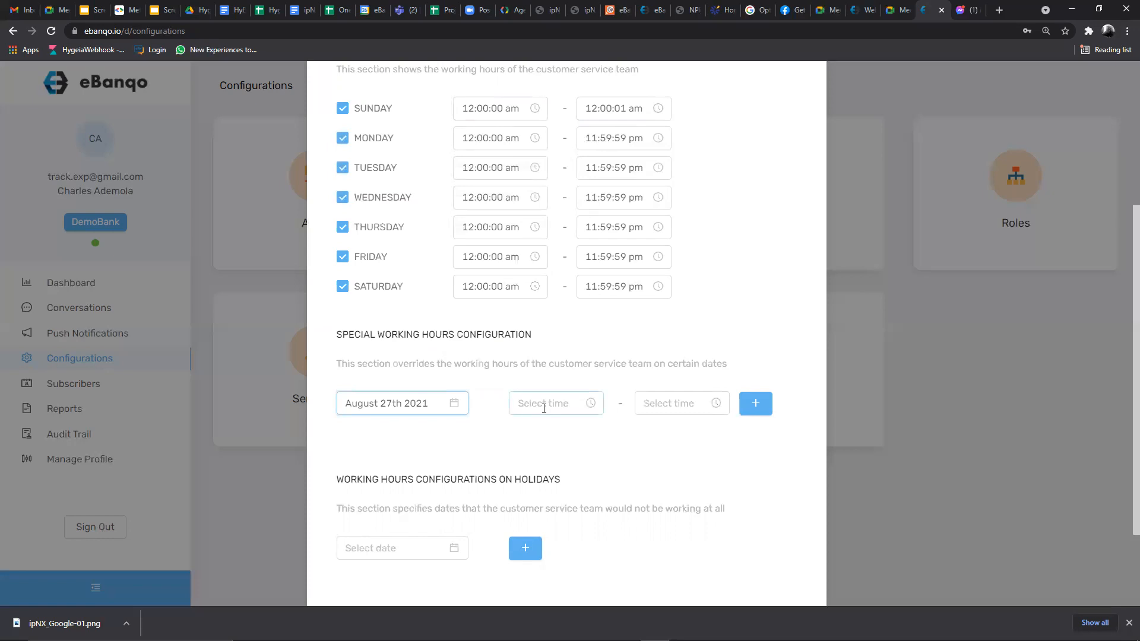
- Open and dismiss the start-time and holiday-date pickers, leaving both unset
click(544, 408)
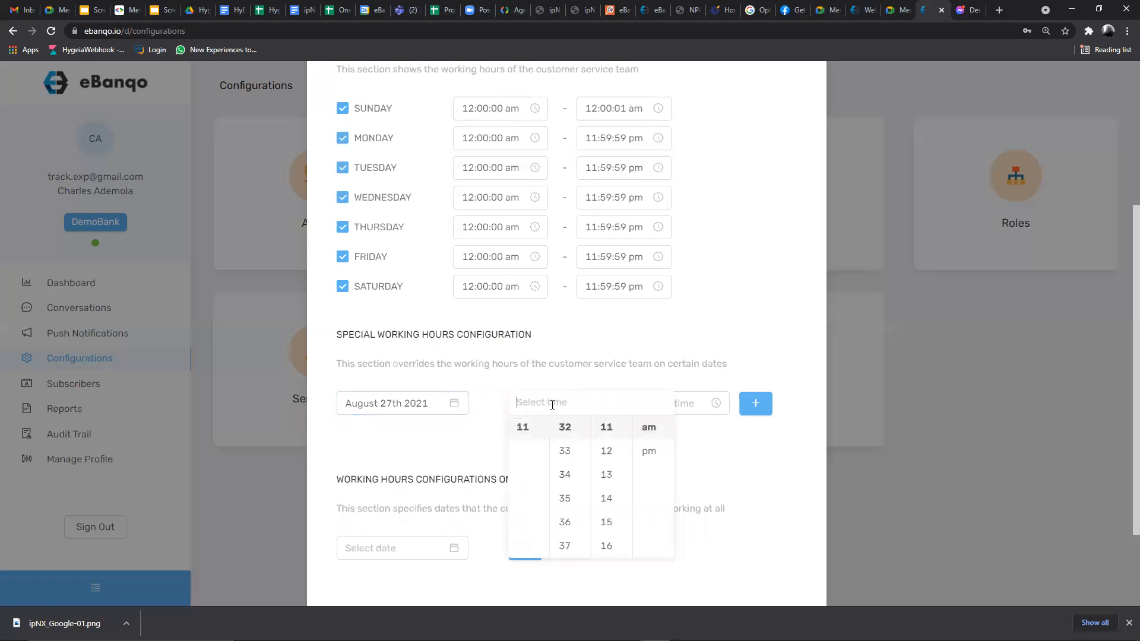
click(776, 338)
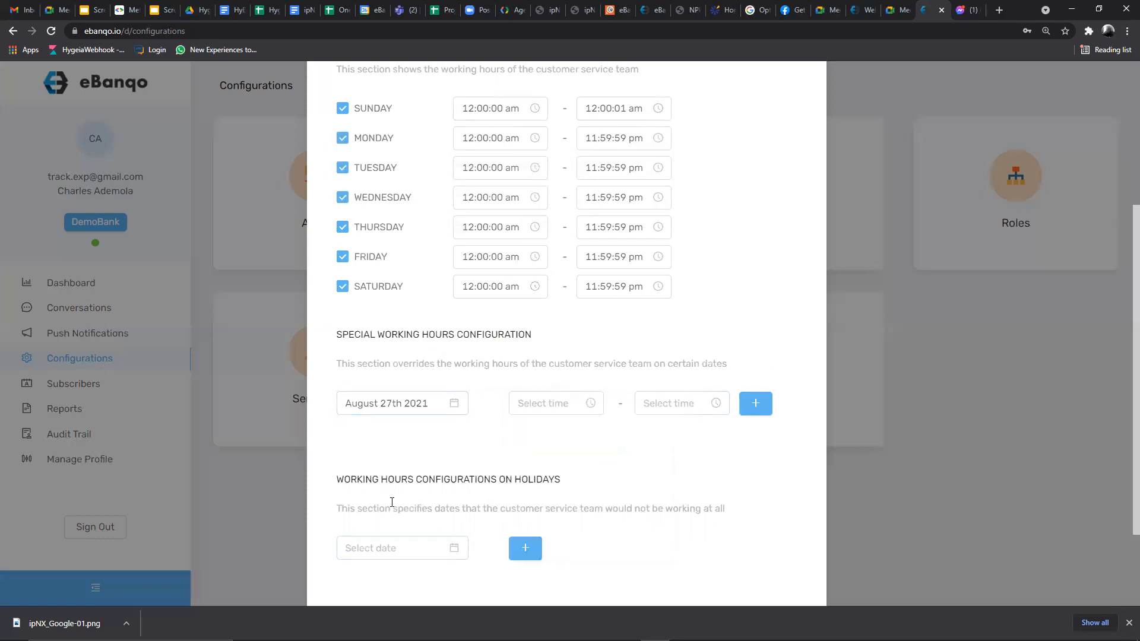
scroll(392, 502, down, 2)
click(388, 433)
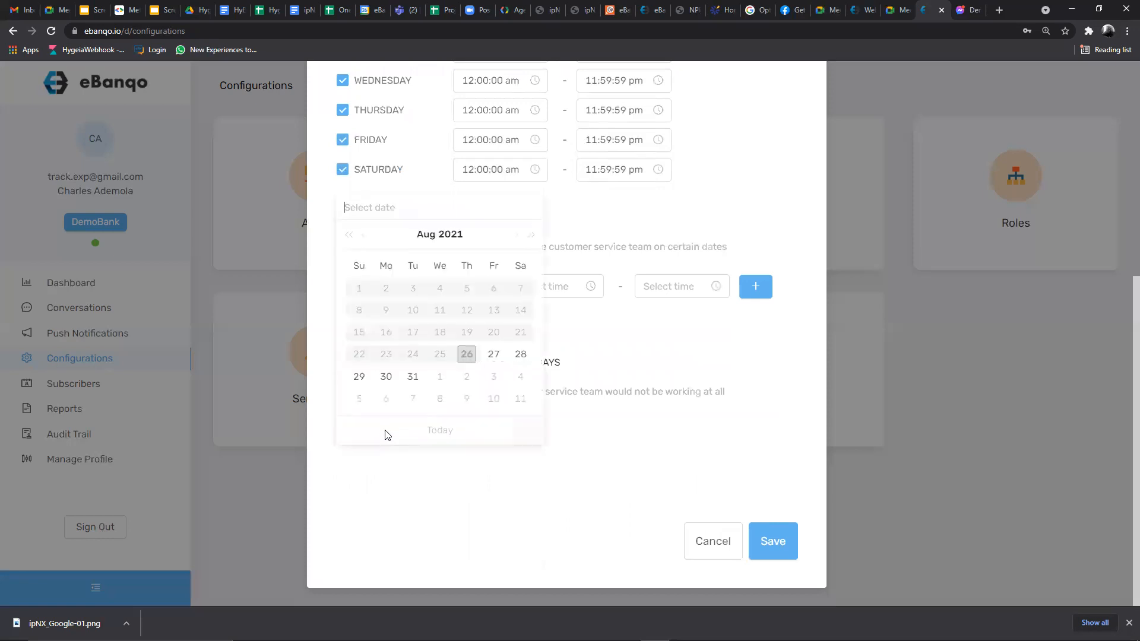
click(559, 483)
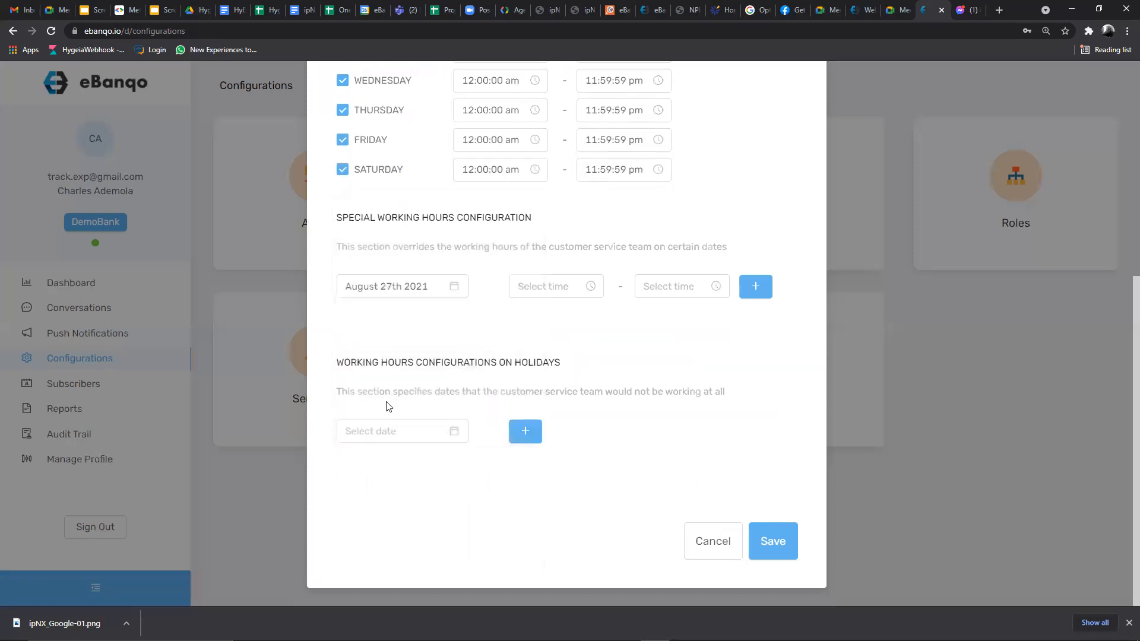
click(392, 431)
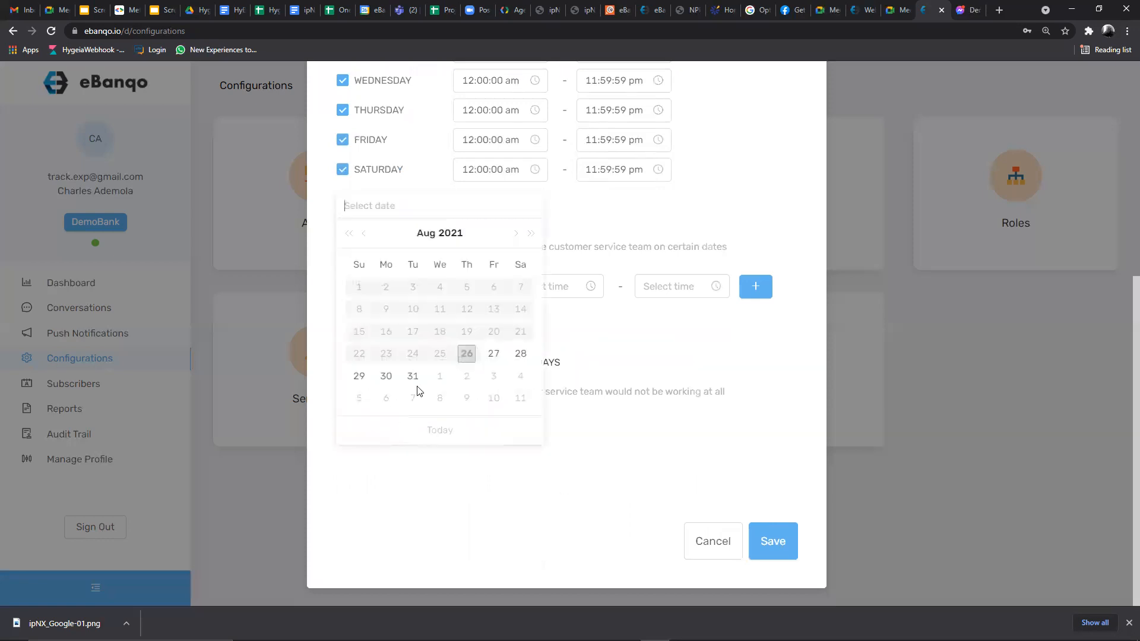
click(614, 431)
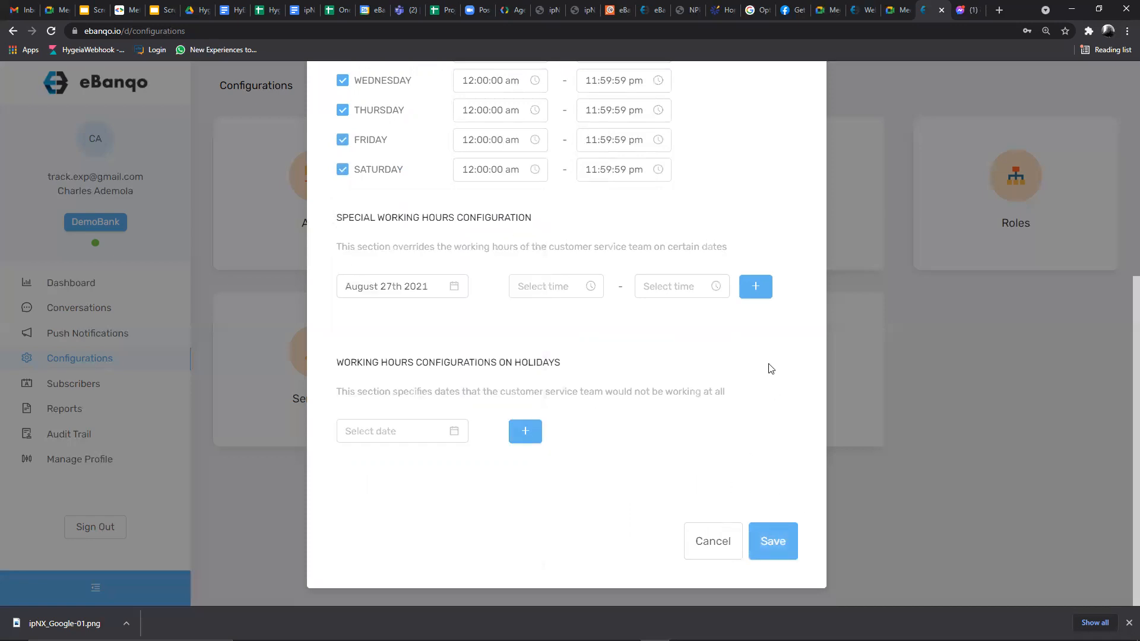
scroll(723, 402, up, 6)
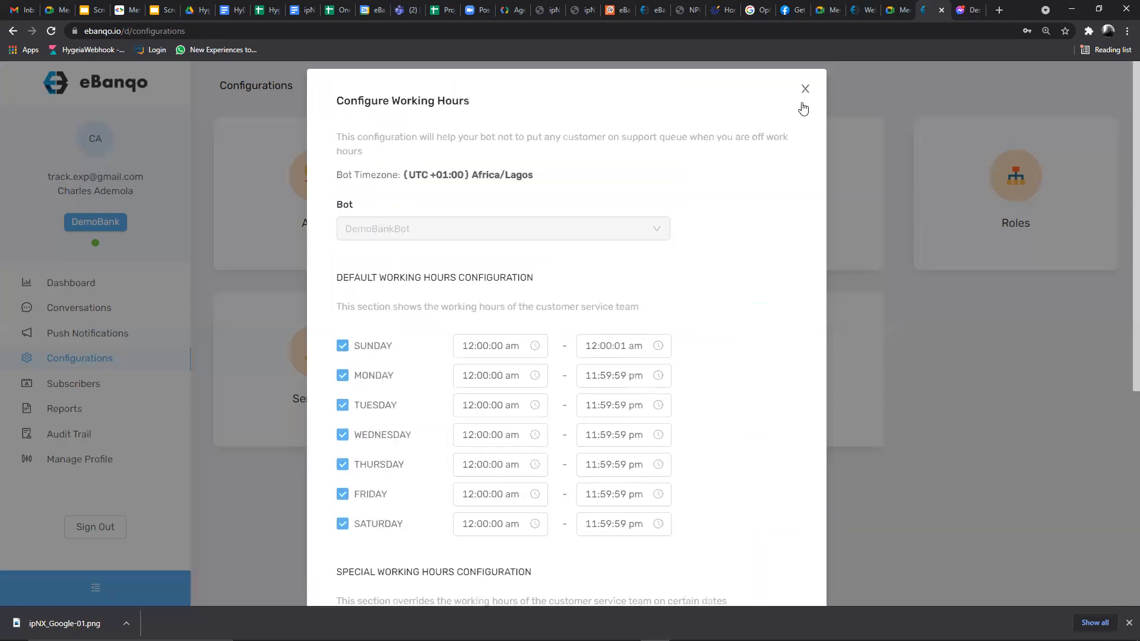
- Close Working Hours without saving, then go to the Bots Settings page
click(805, 89)
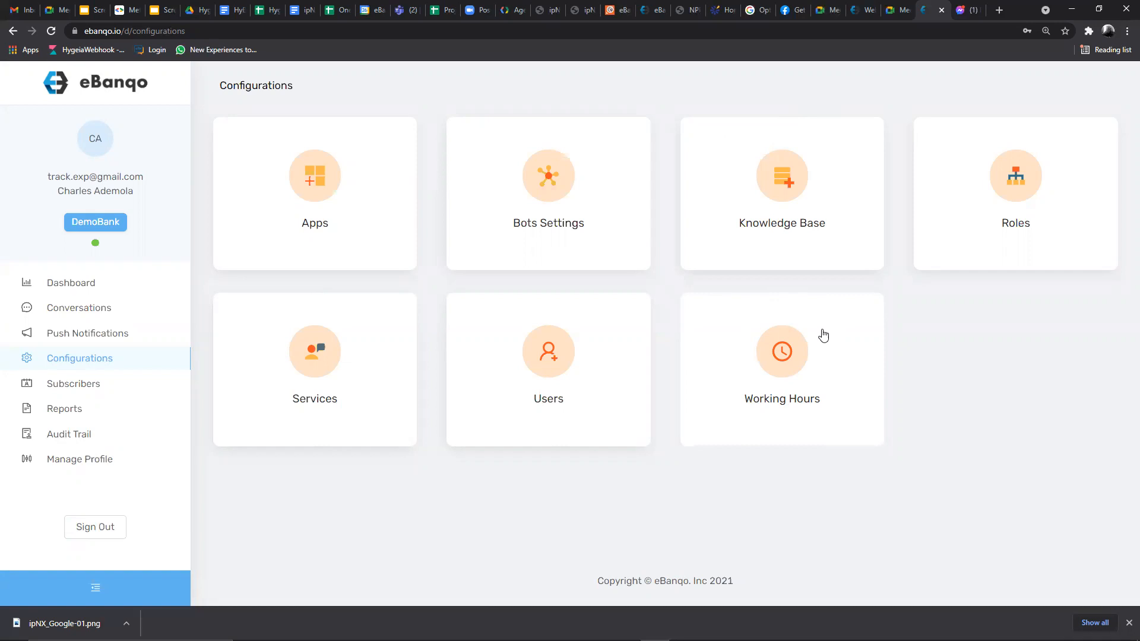
click(728, 337)
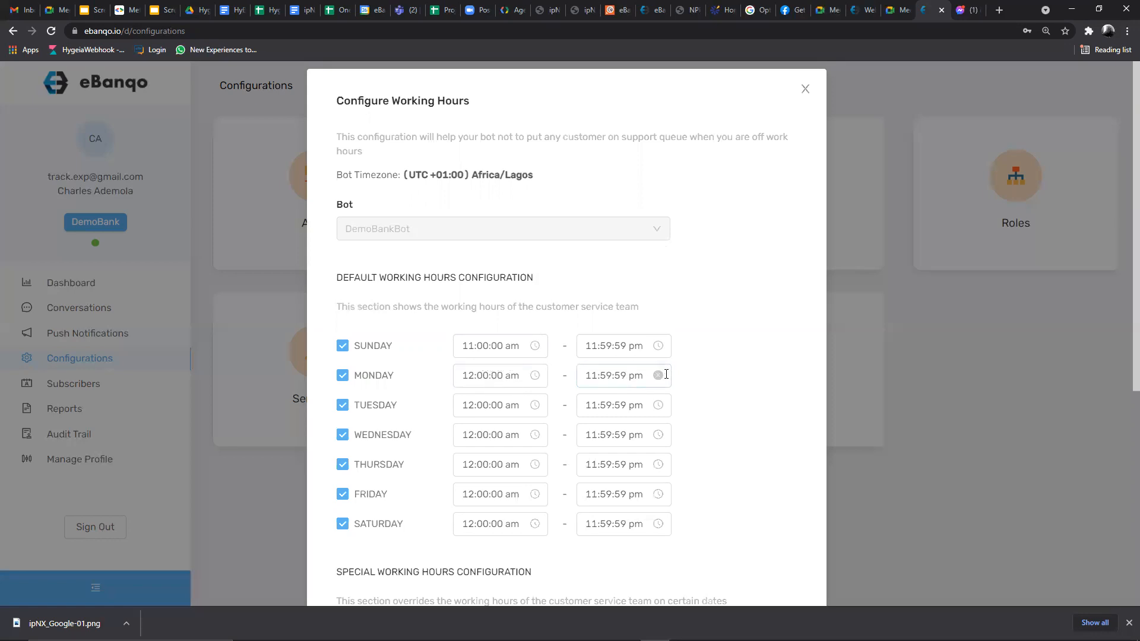
click(804, 91)
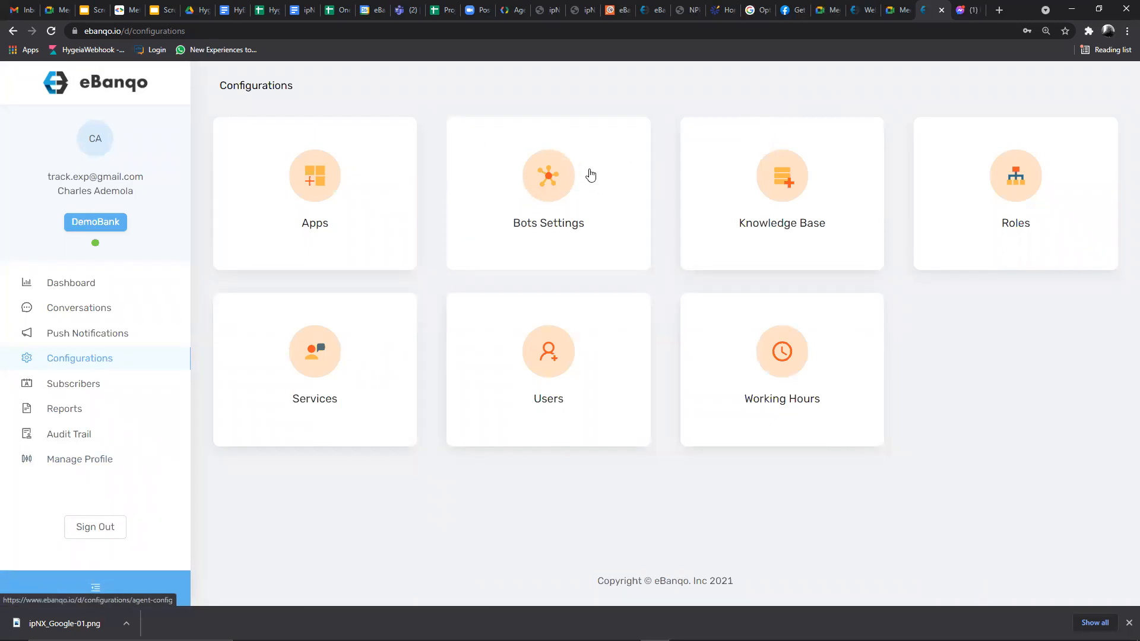
click(582, 202)
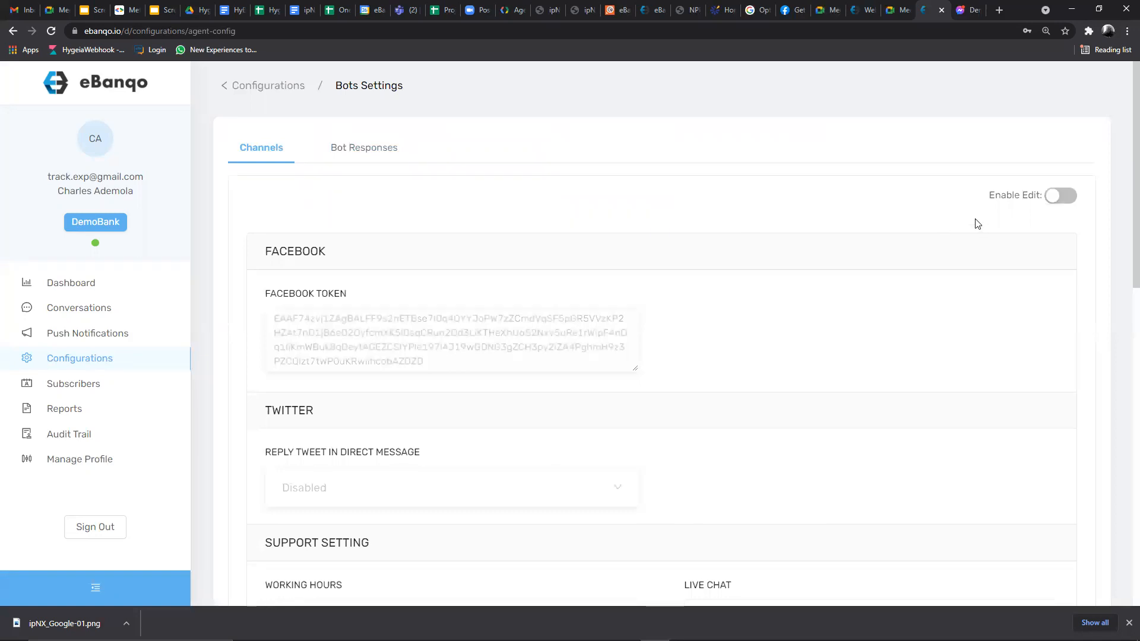
- Switch on Enable Edit for the bot settings and scroll to Support Setting
click(1058, 195)
scroll(471, 265, down, 3)
scroll(437, 247, up, 2)
scroll(440, 249, down, 5)
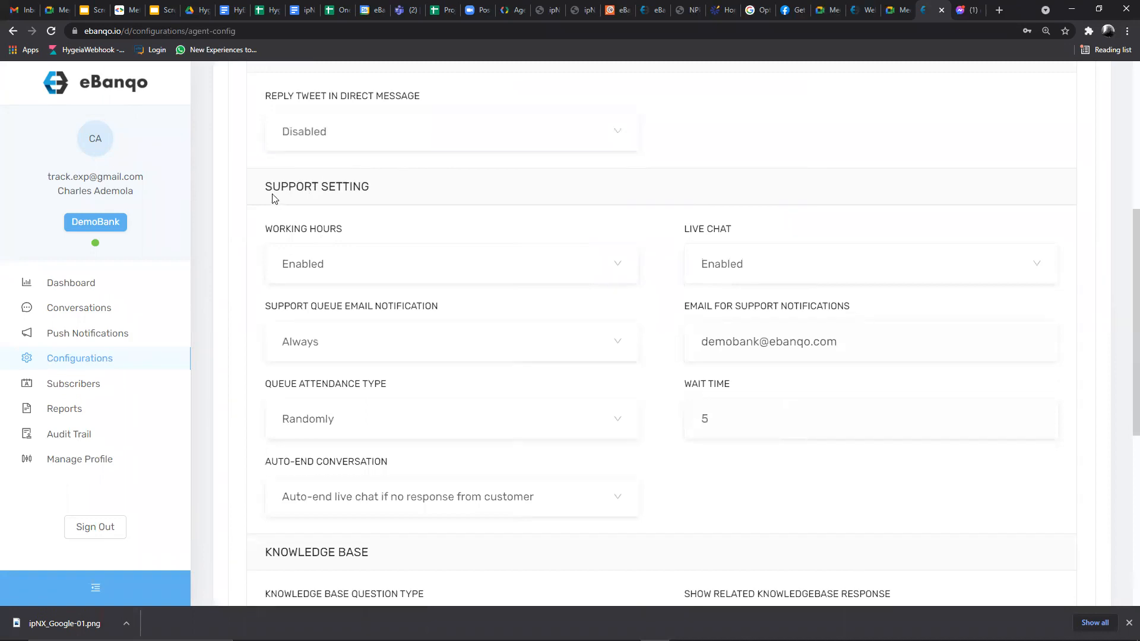
scroll(381, 214, down, 3)
scroll(350, 211, up, 2)
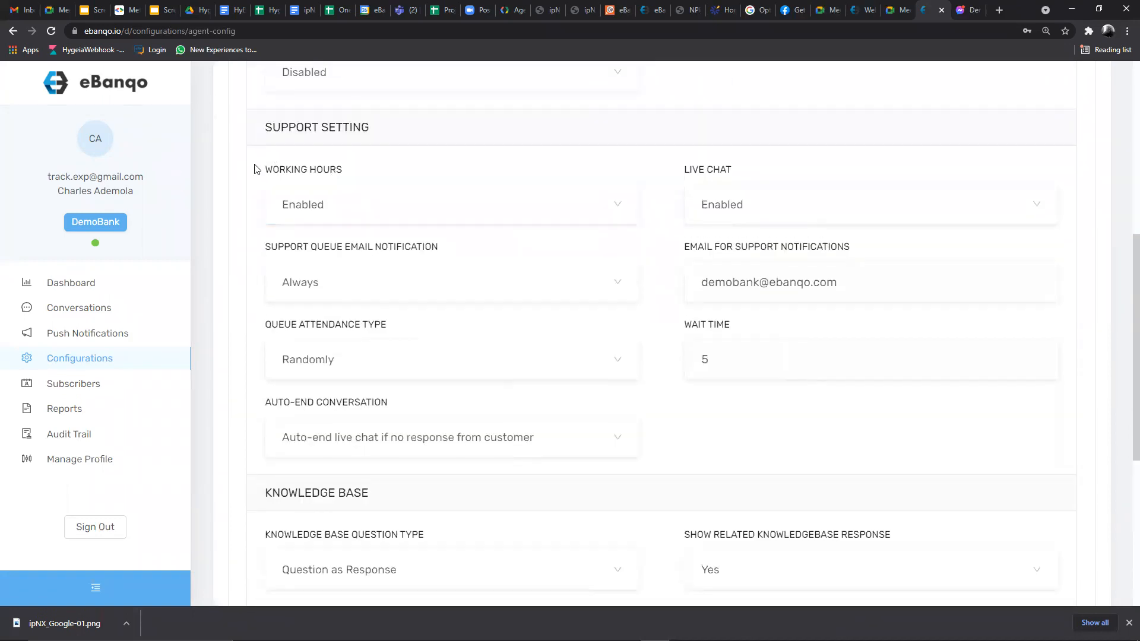
- Check the Working Hours dropdown, keeping it Enabled
click(316, 205)
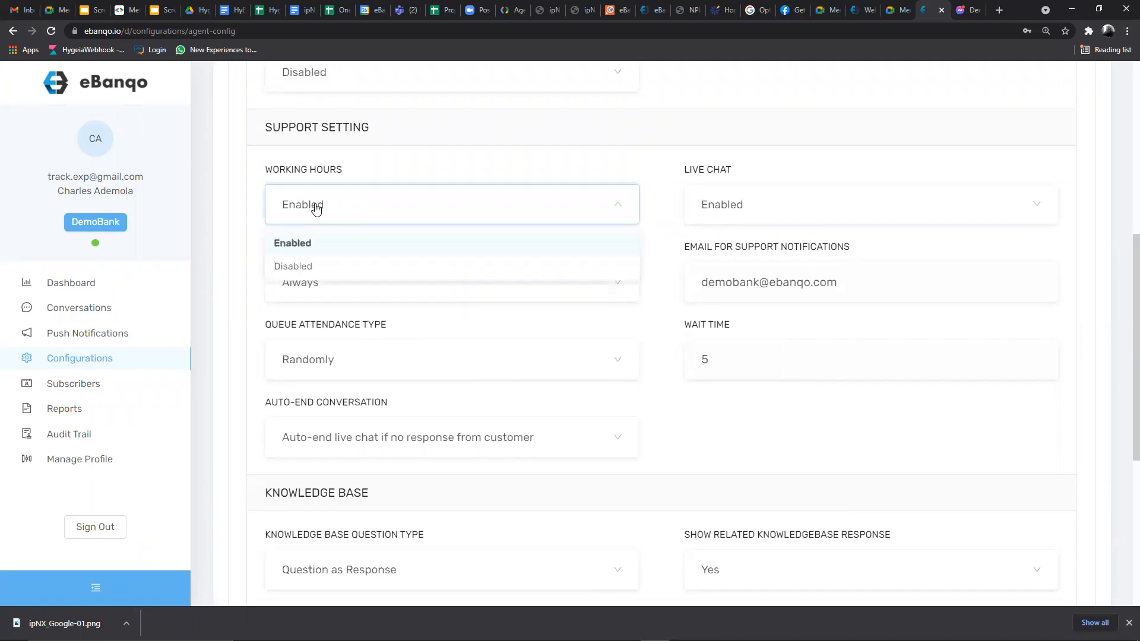
click(306, 244)
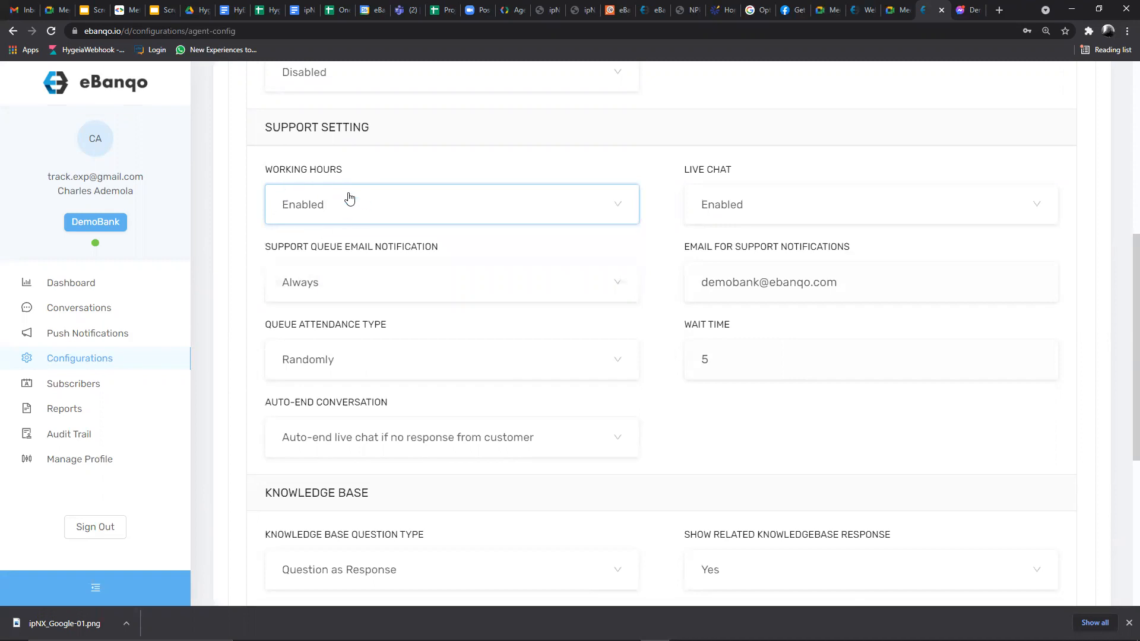
click(308, 203)
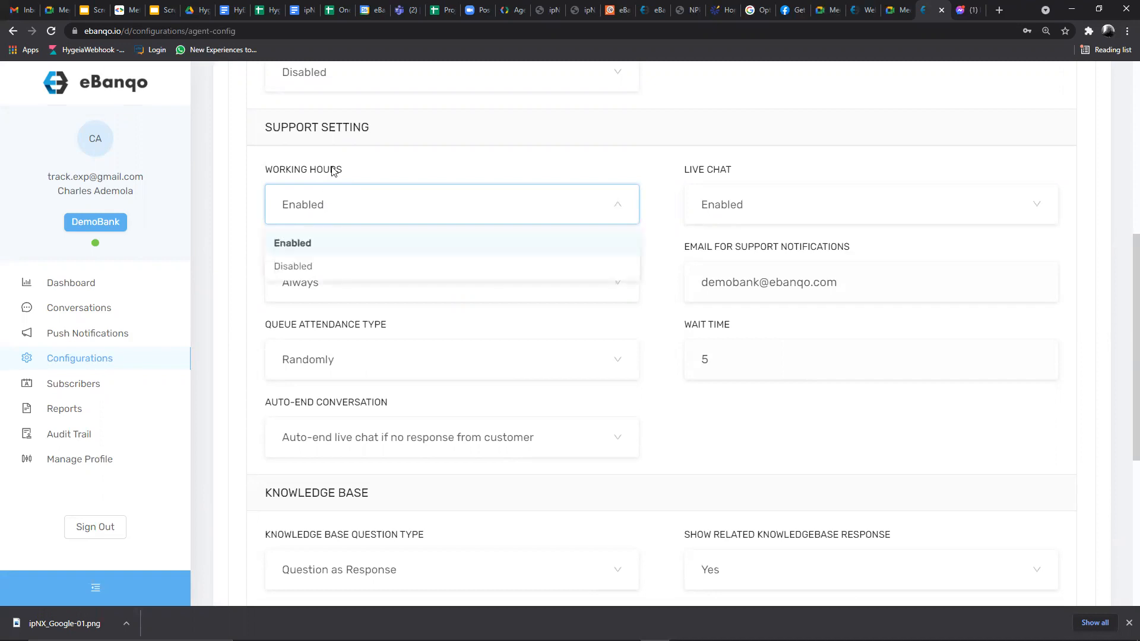
scroll(374, 163, up, 3)
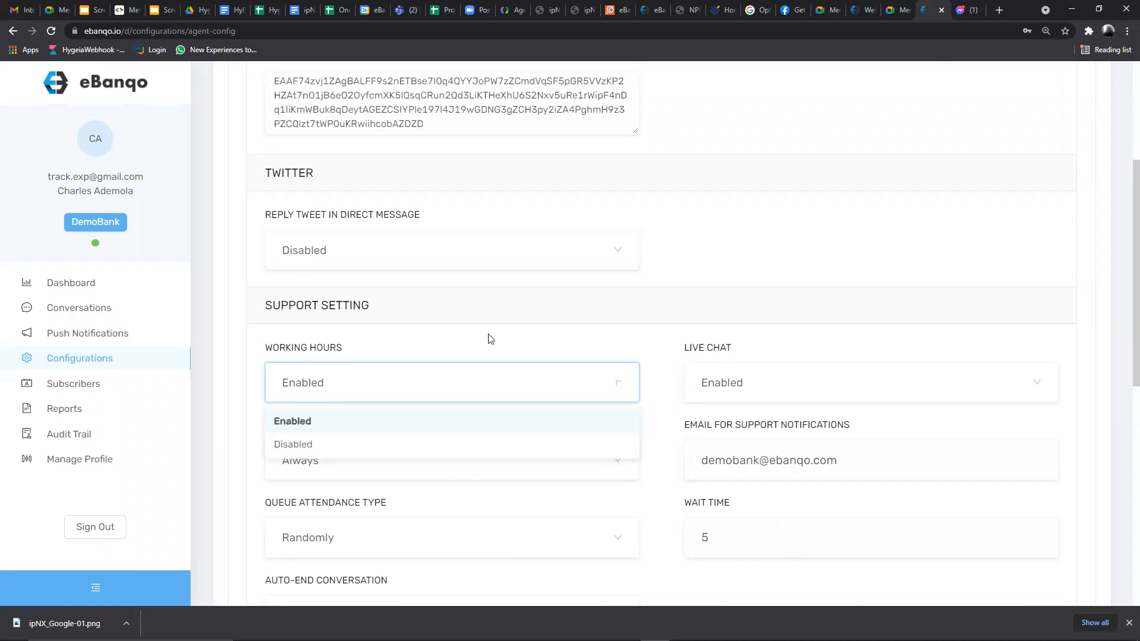
click(344, 385)
click(310, 382)
click(337, 382)
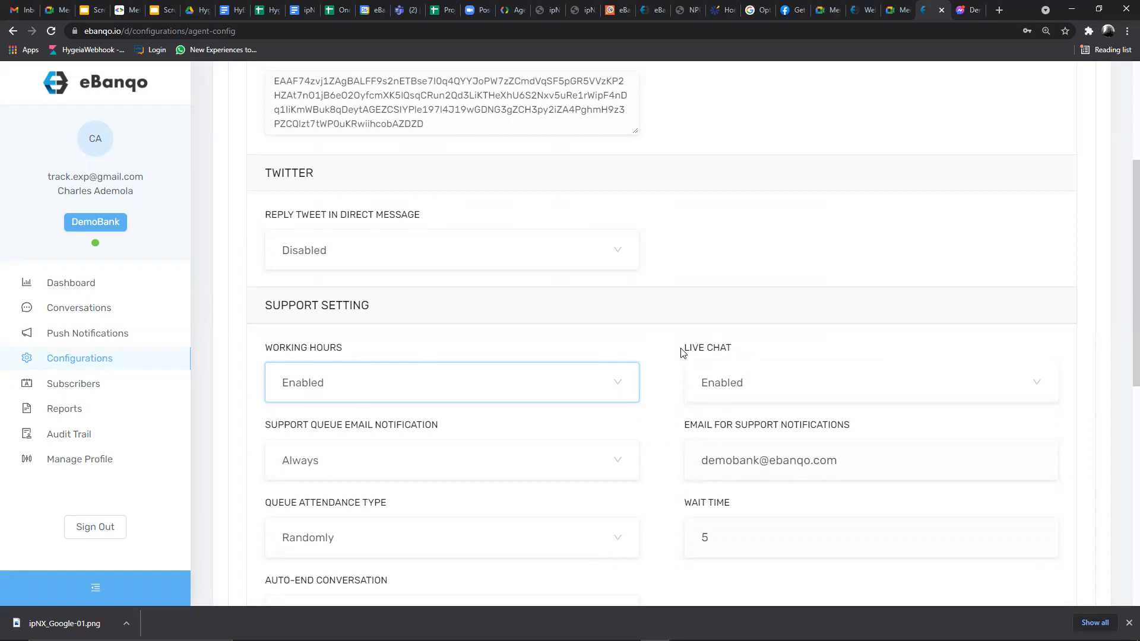
- Point out the LIVE CHAT setting and check its dropdown, keeping it Enabled
drag(682, 353, 742, 350)
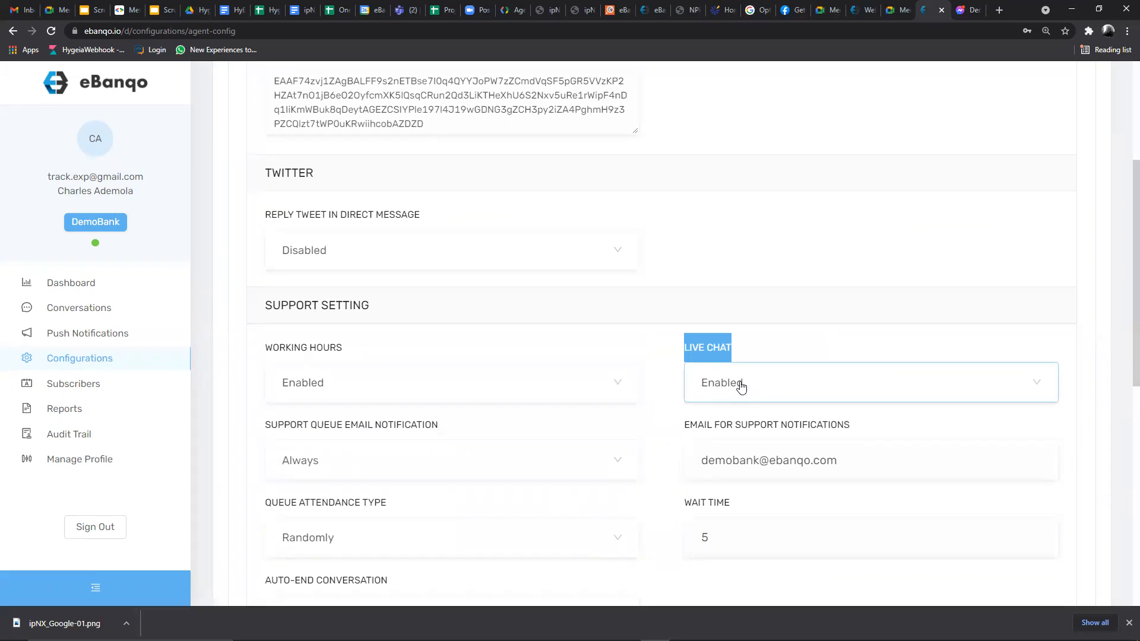
click(739, 384)
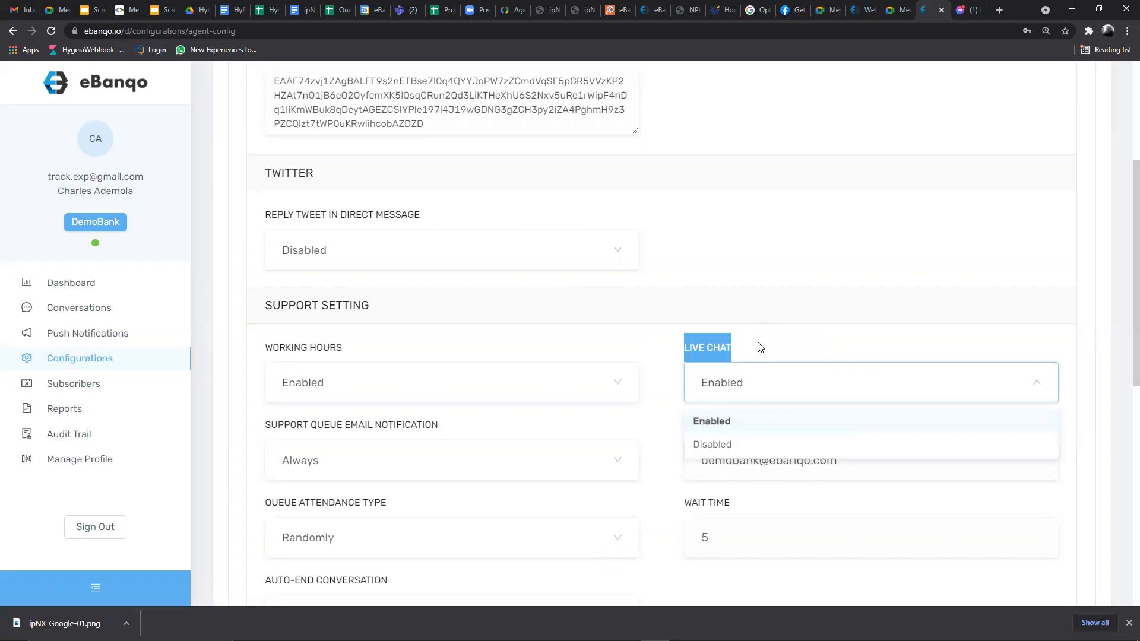
click(759, 350)
click(738, 383)
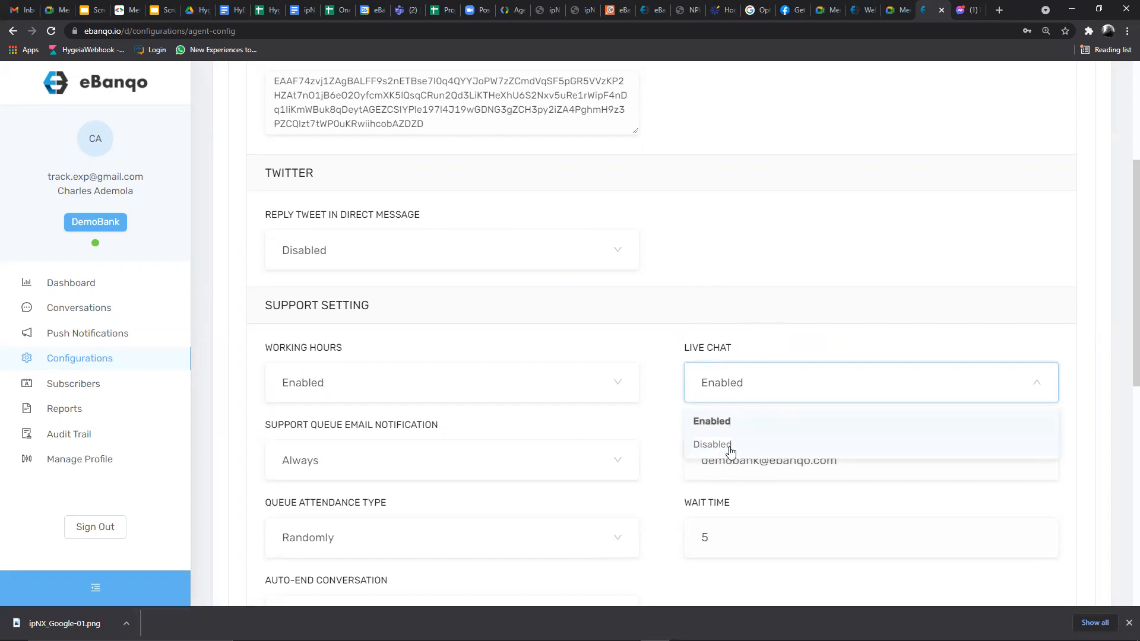
click(754, 377)
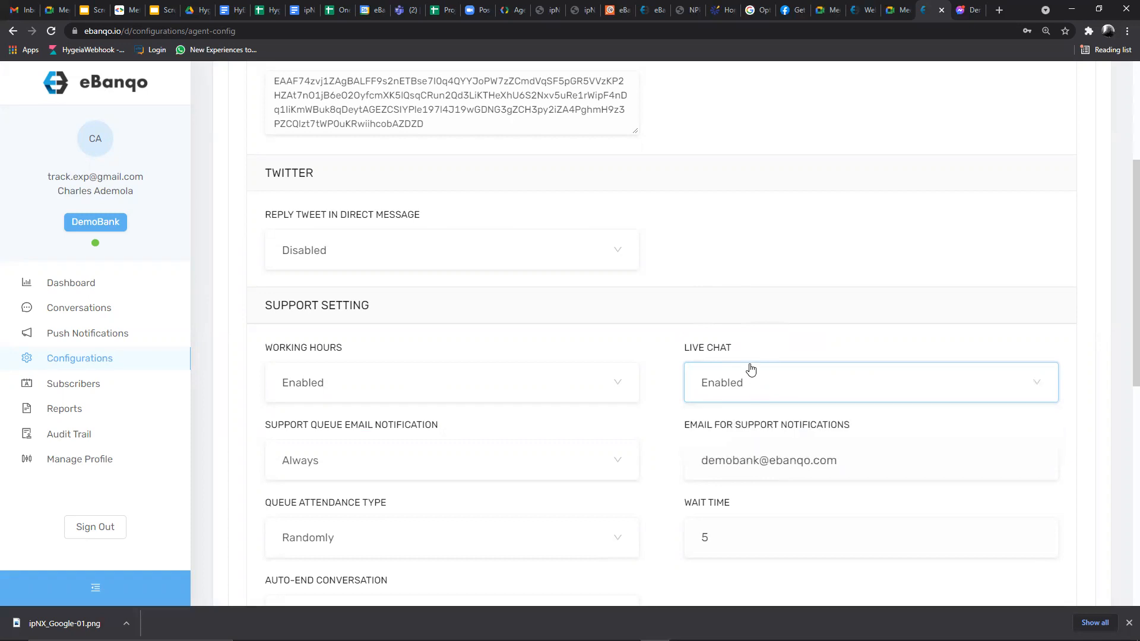
scroll(436, 289, down, 1)
scroll(436, 291, down, 3)
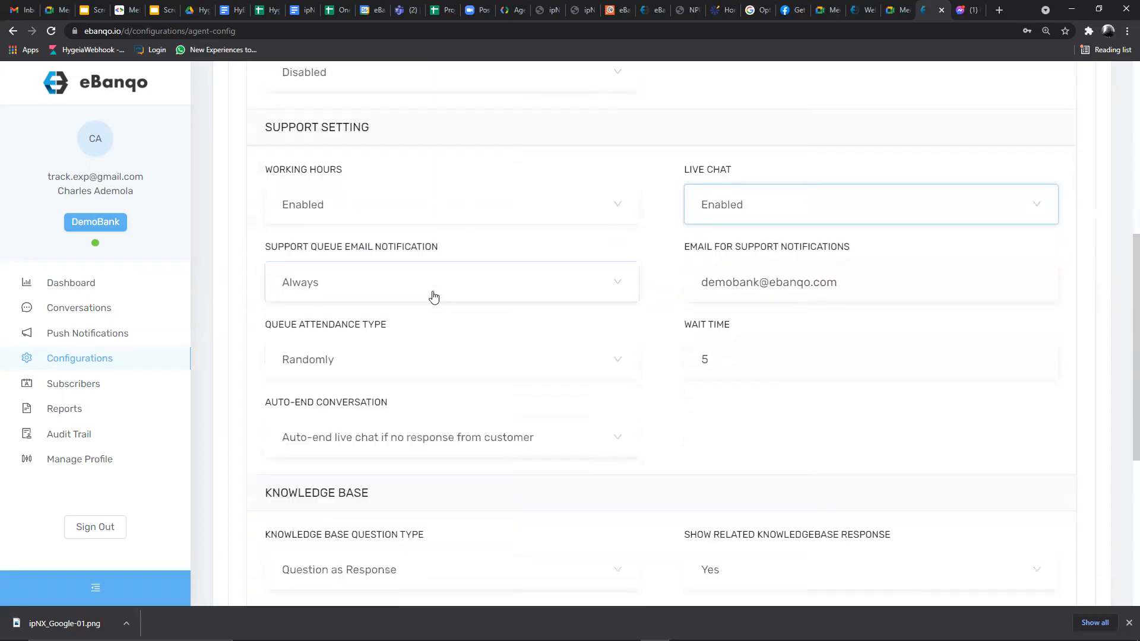
scroll(433, 297, down, 2)
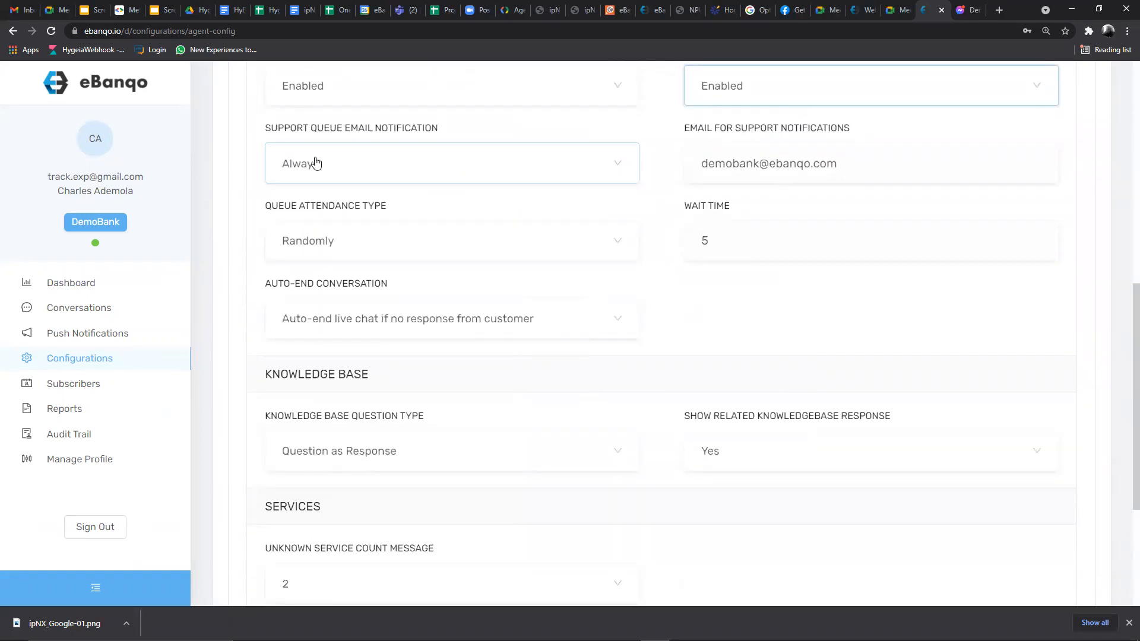
click(315, 161)
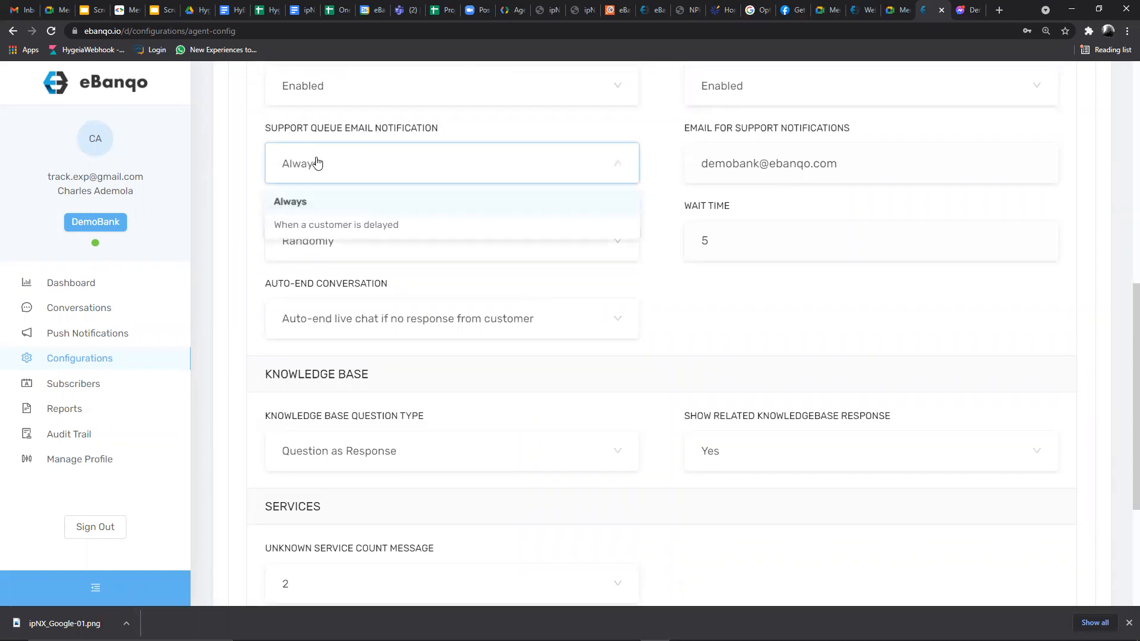
click(314, 161)
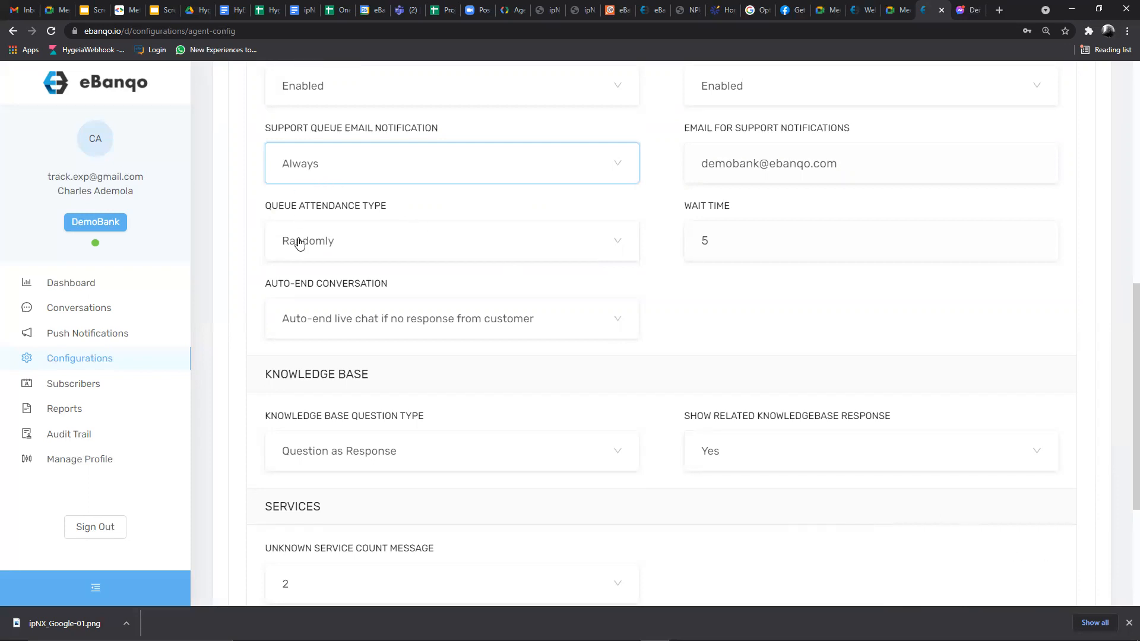
scroll(348, 220, up, 2)
click(298, 283)
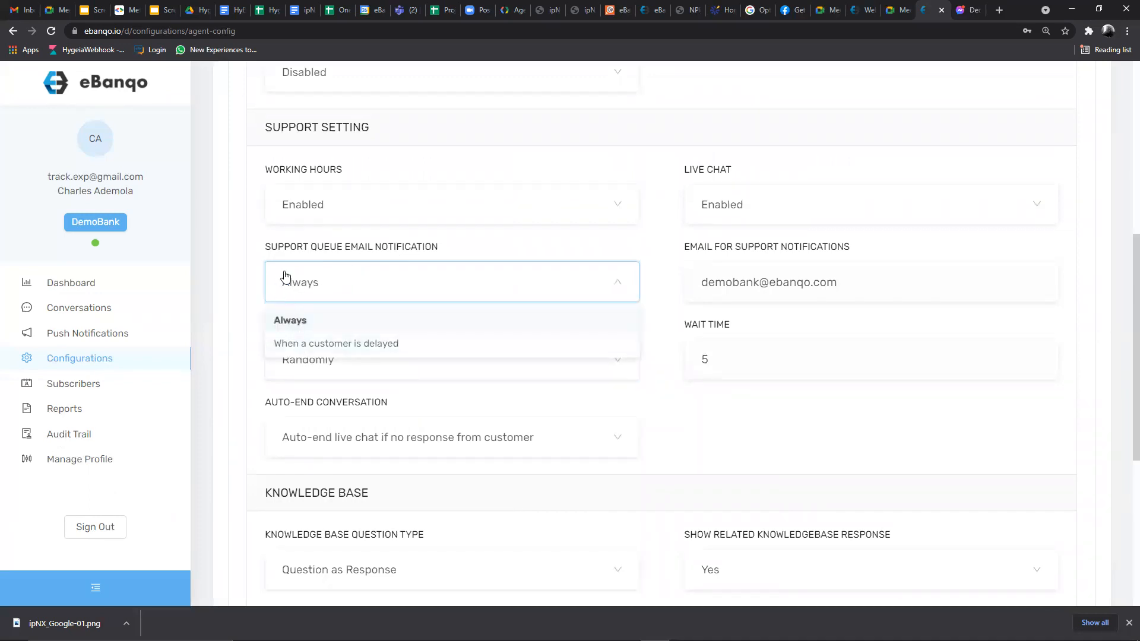
click(495, 248)
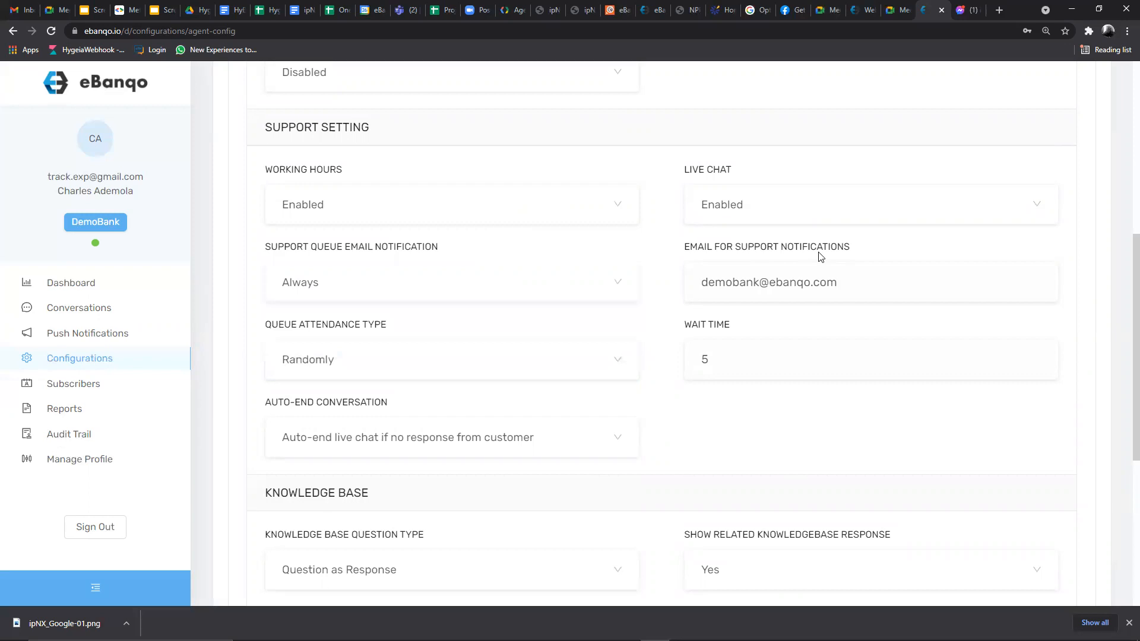
drag(686, 248, 860, 247)
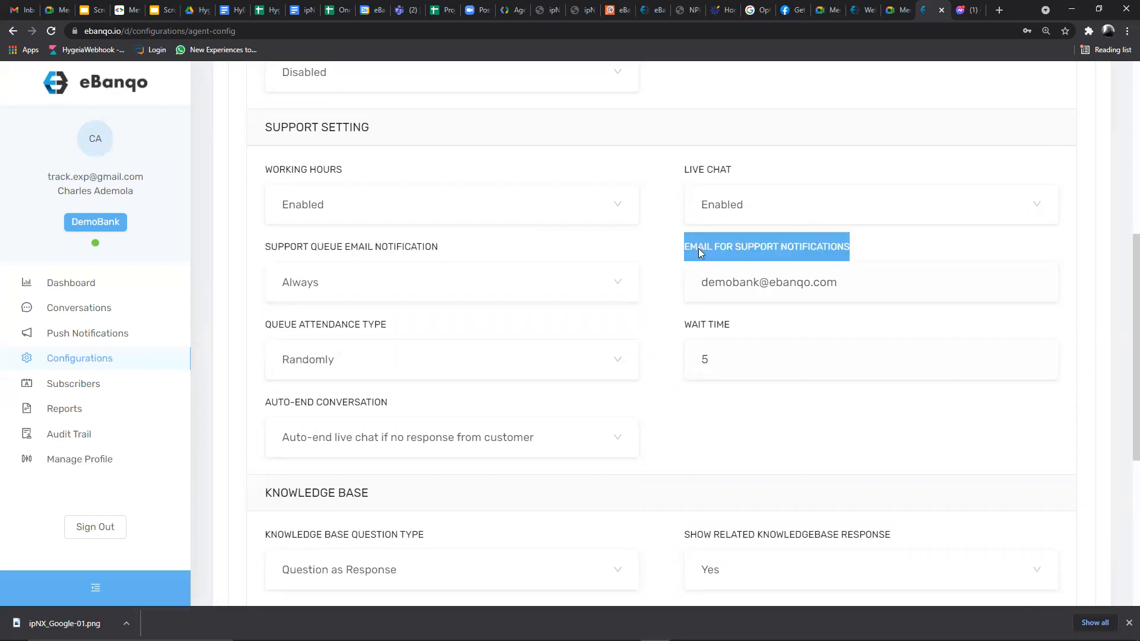
click(853, 279)
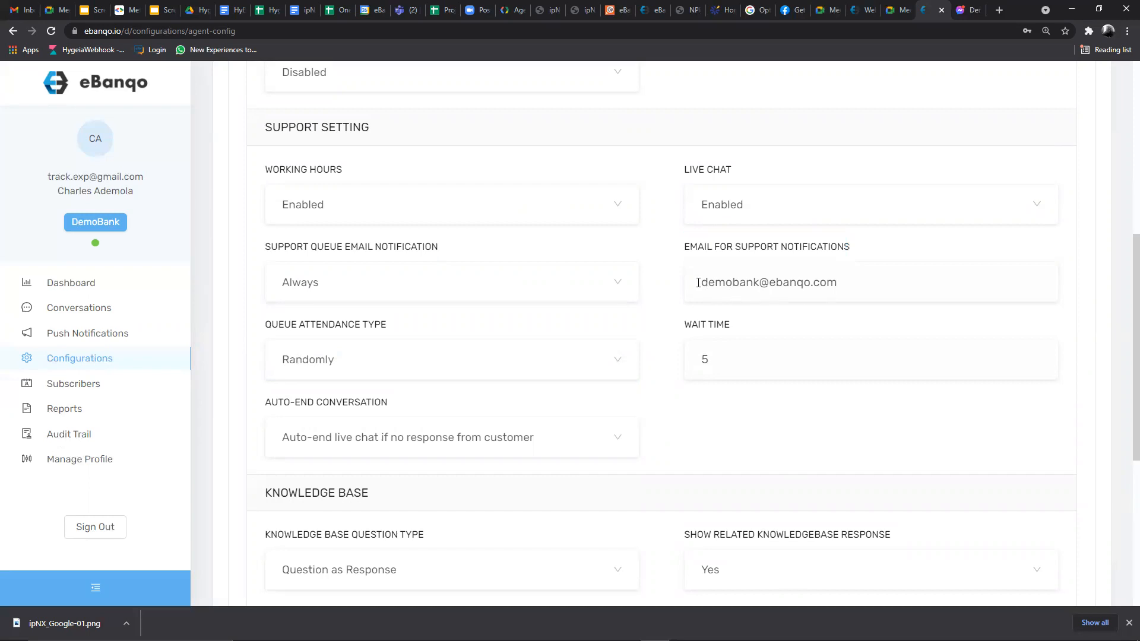
drag(701, 283, 848, 281)
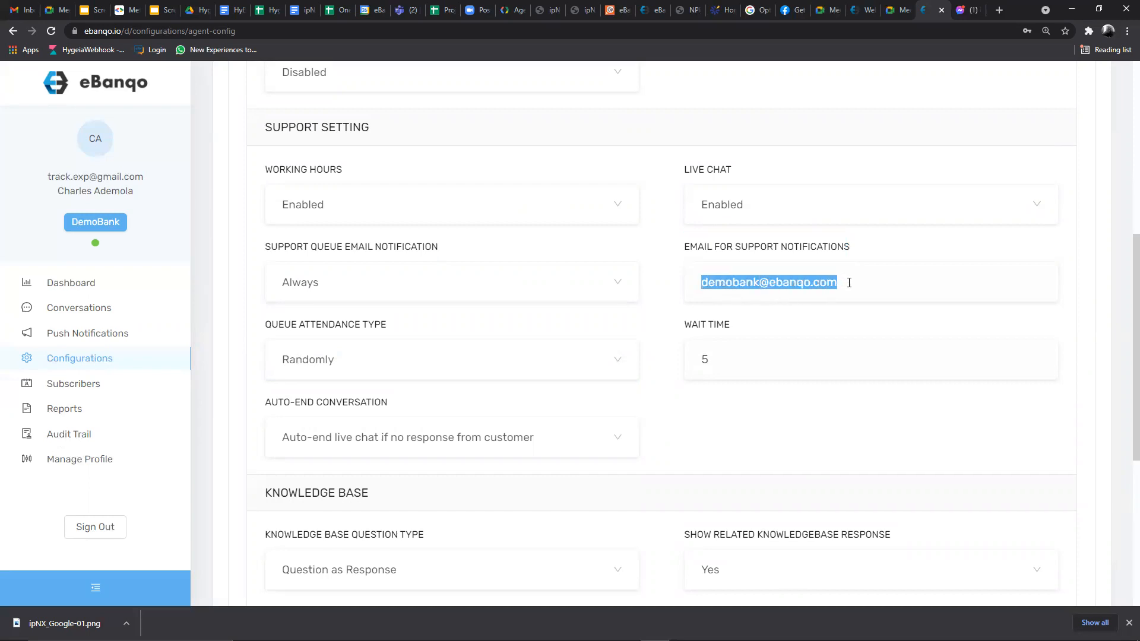
click(333, 282)
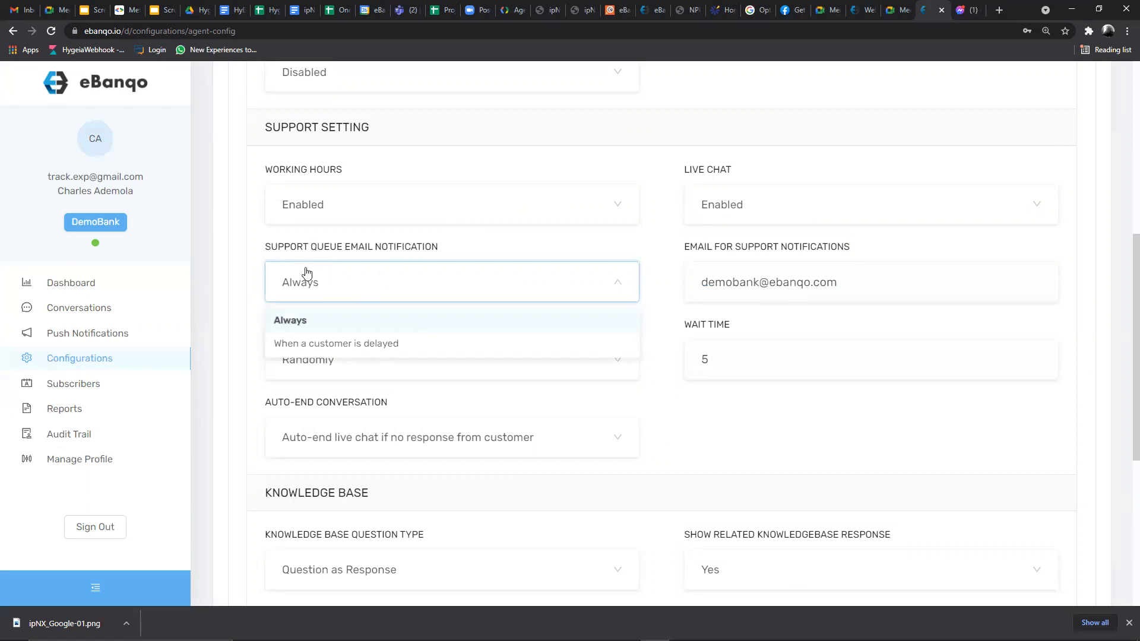
click(311, 287)
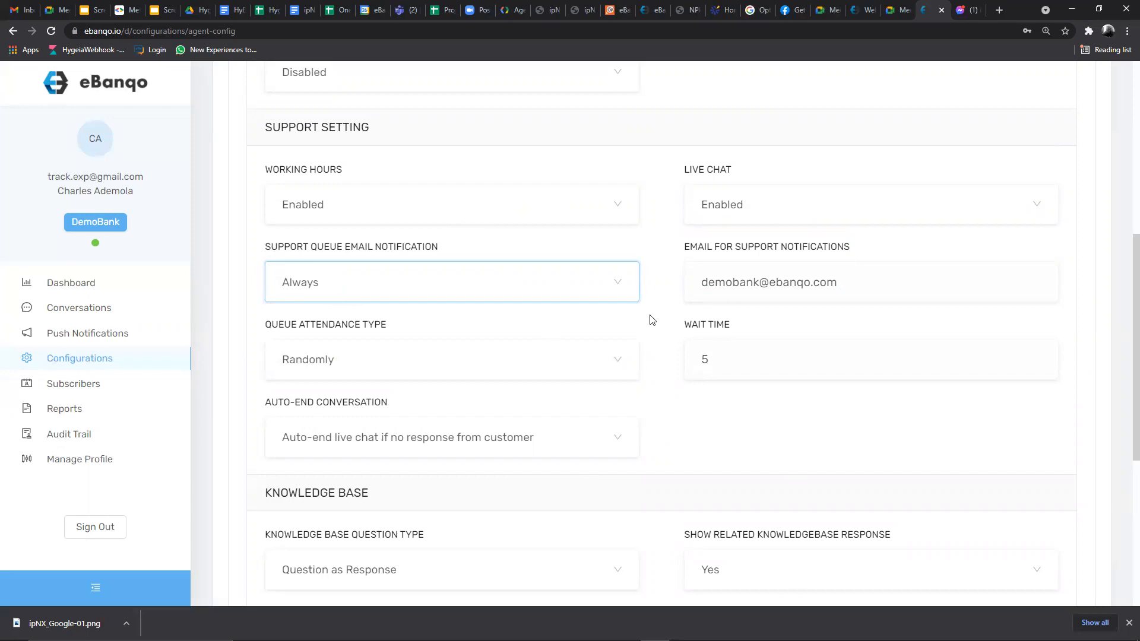
triple_click(698, 284)
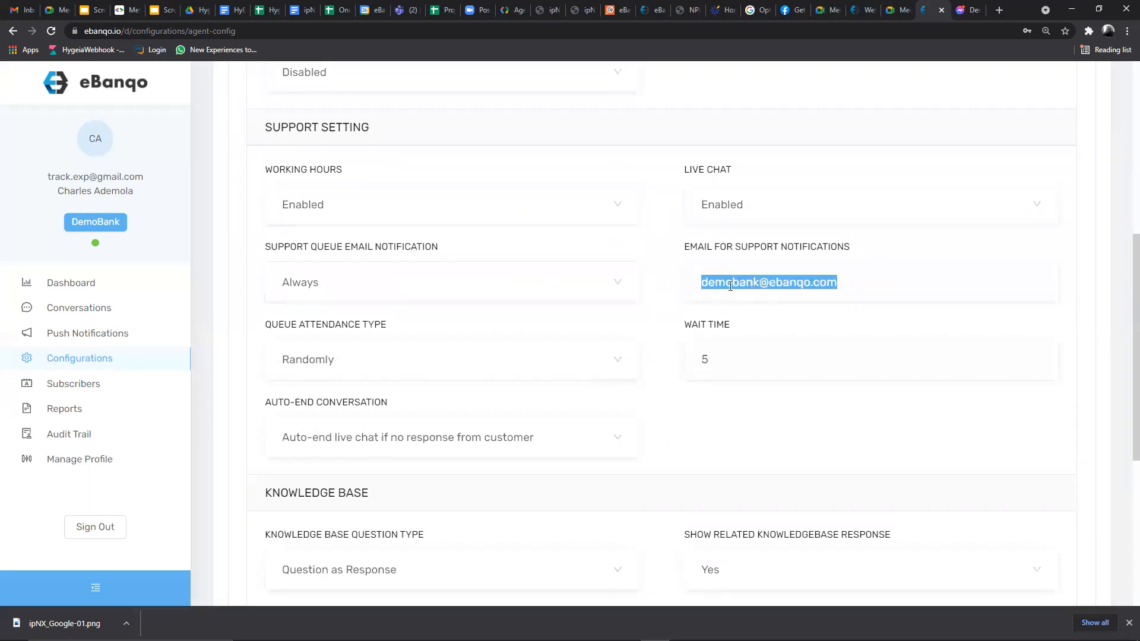
drag(705, 284, 841, 281)
click(308, 282)
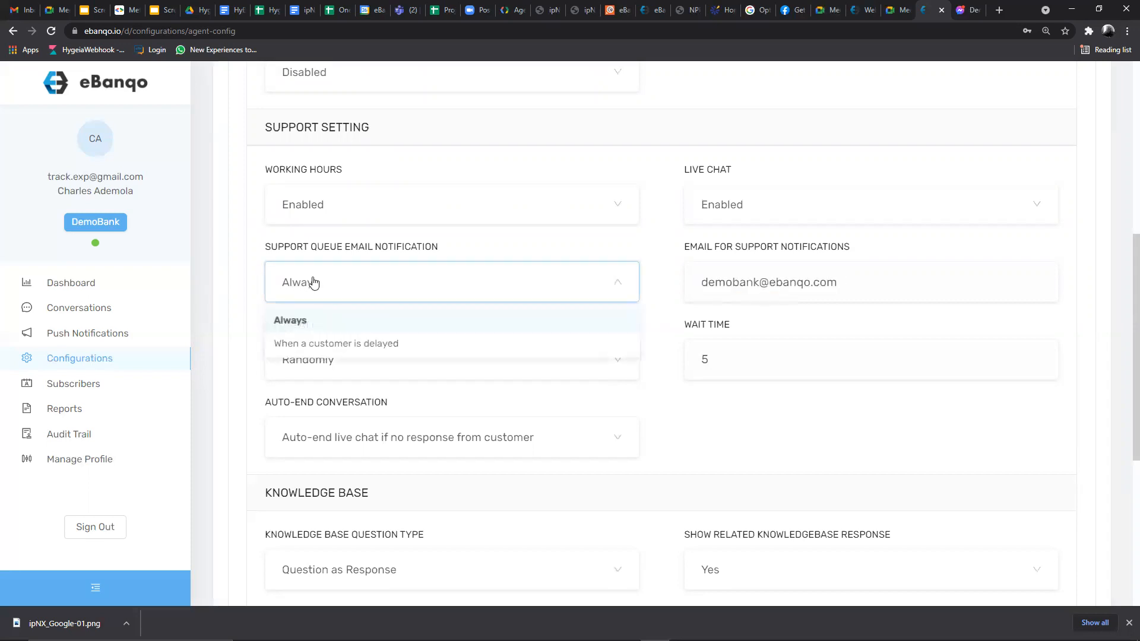
click(329, 286)
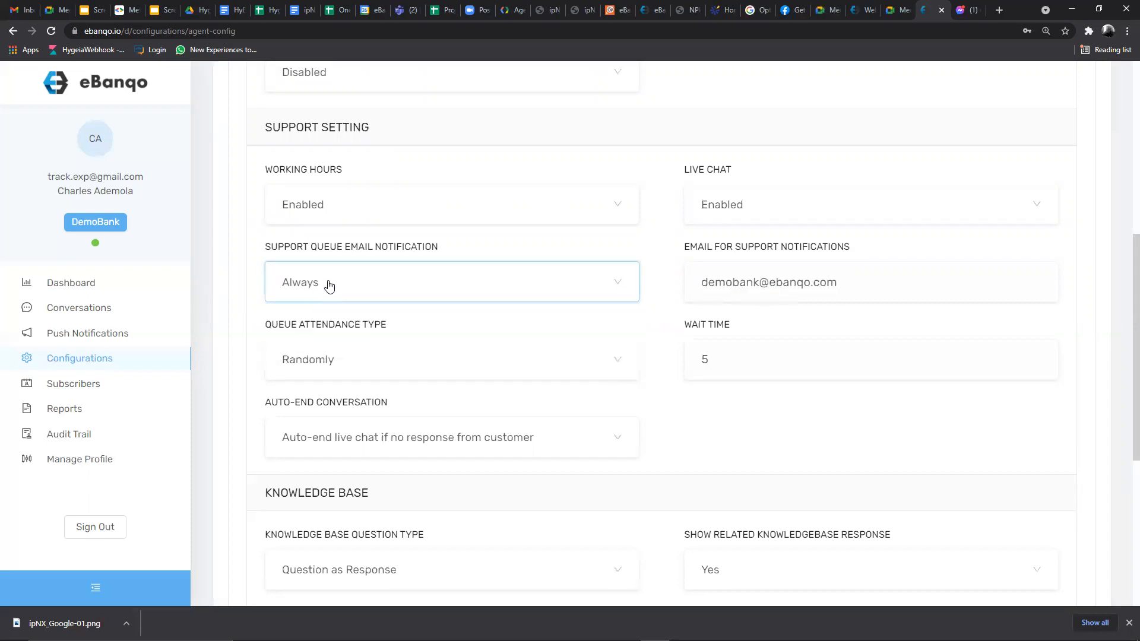
click(321, 283)
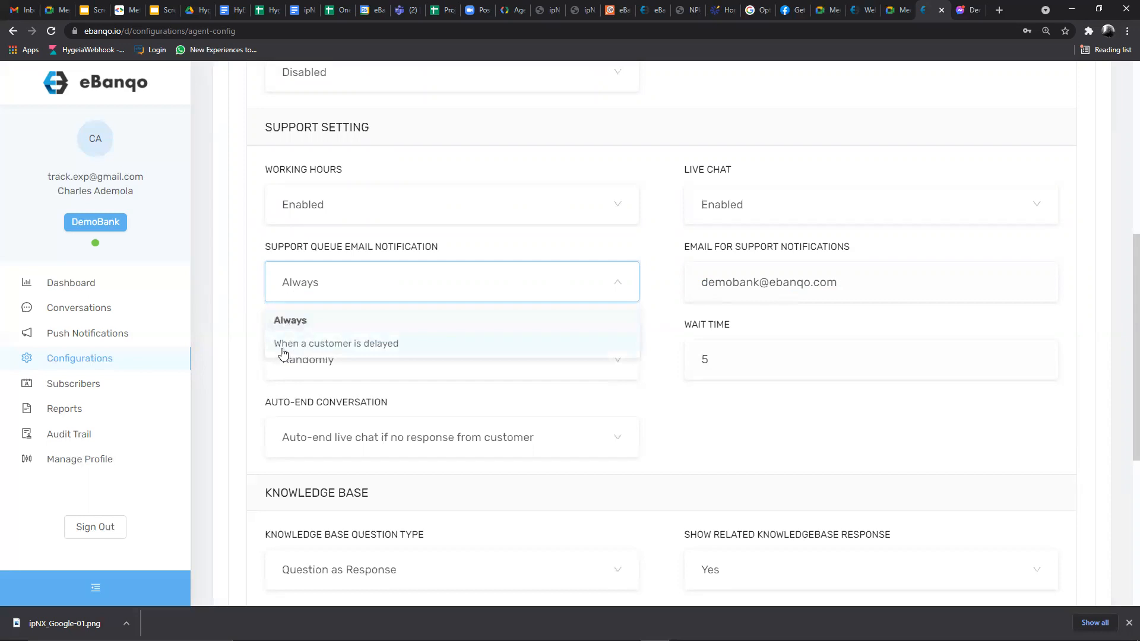
click(364, 278)
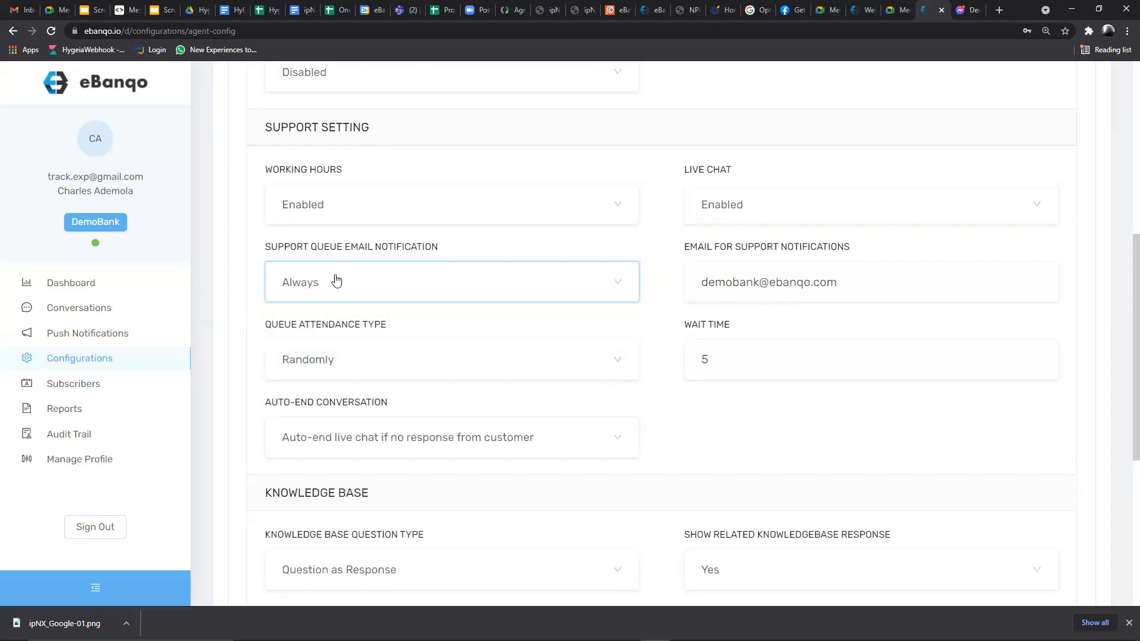
drag(701, 282, 839, 287)
click(844, 285)
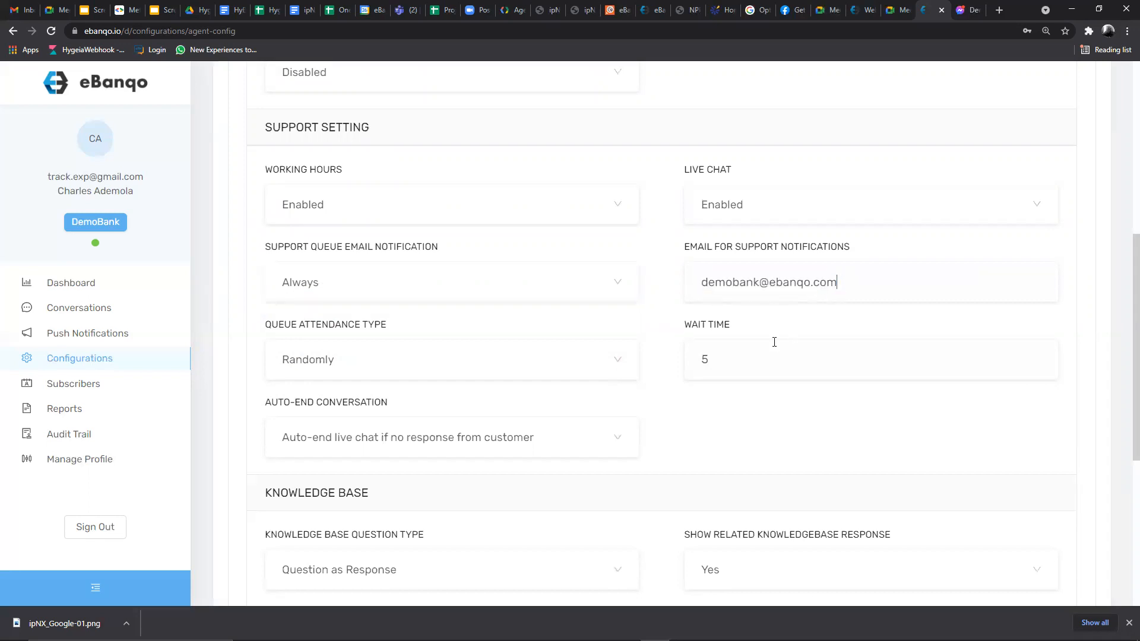
scroll(471, 293, down, 2)
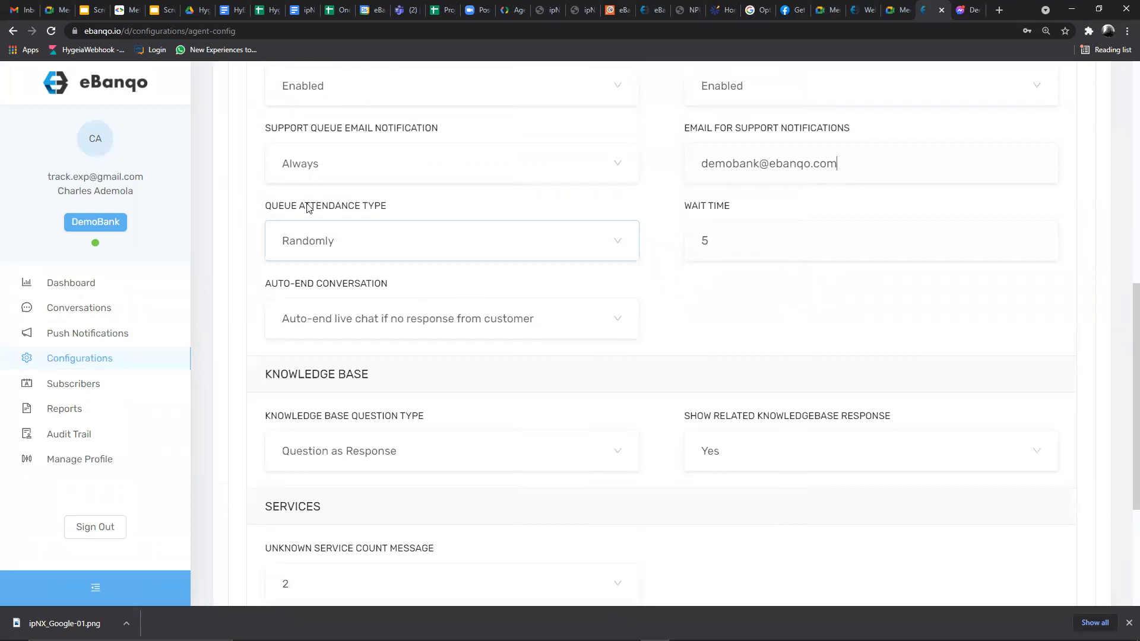
drag(722, 242, 683, 246)
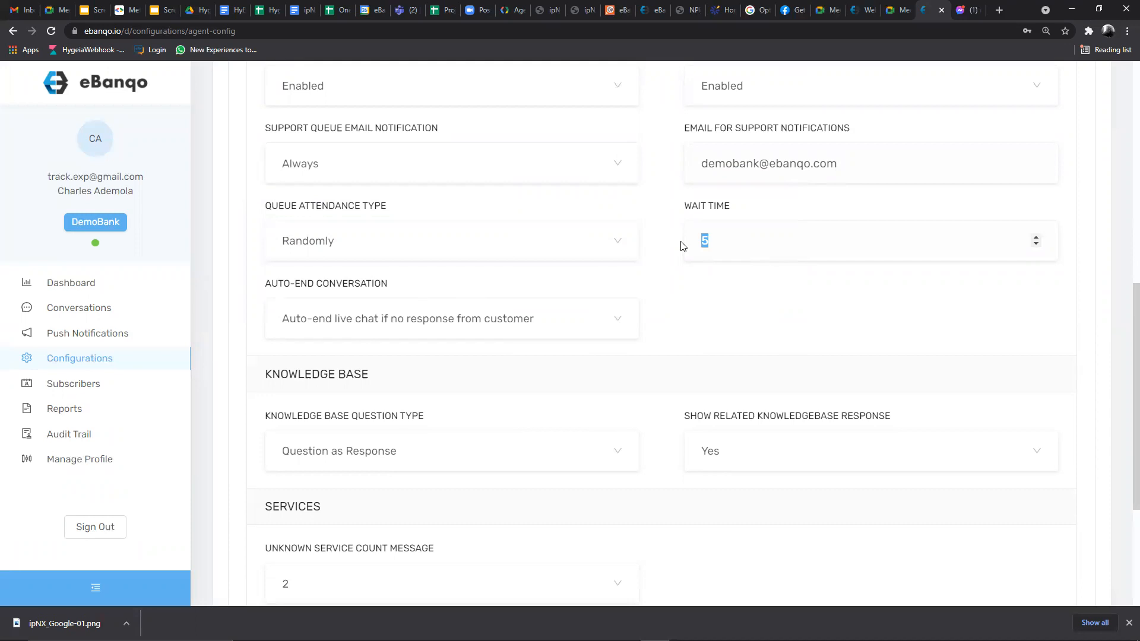
- Select the Wait Time value 5, pointing out the notification email address
click(713, 241)
drag(717, 241, 695, 241)
click(699, 241)
double_click(705, 242)
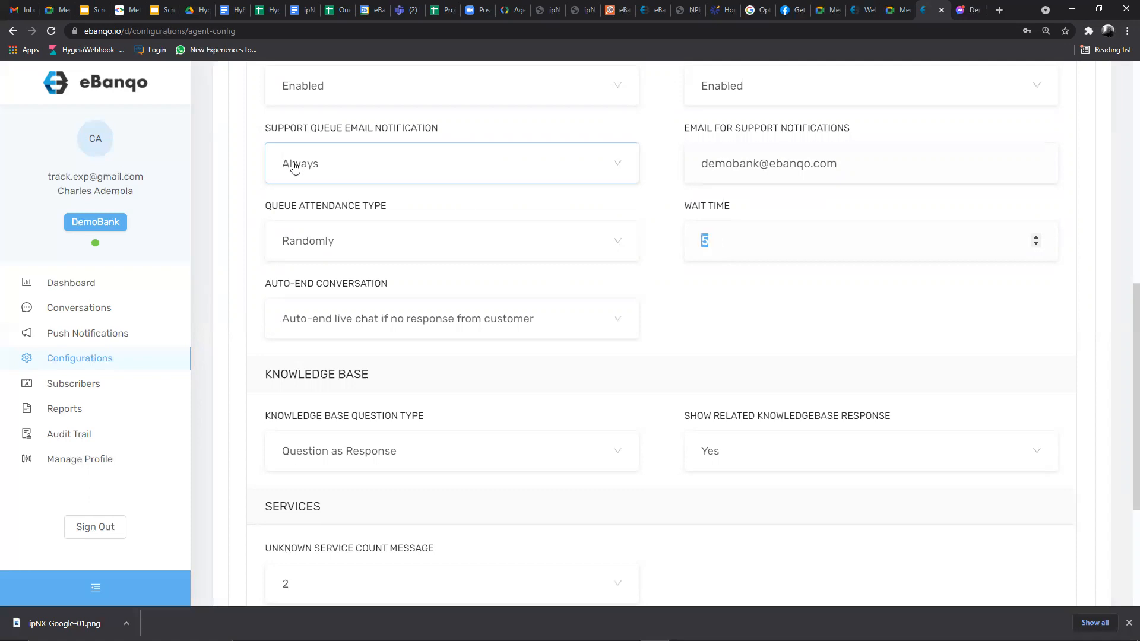
drag(702, 164, 834, 167)
click(737, 241)
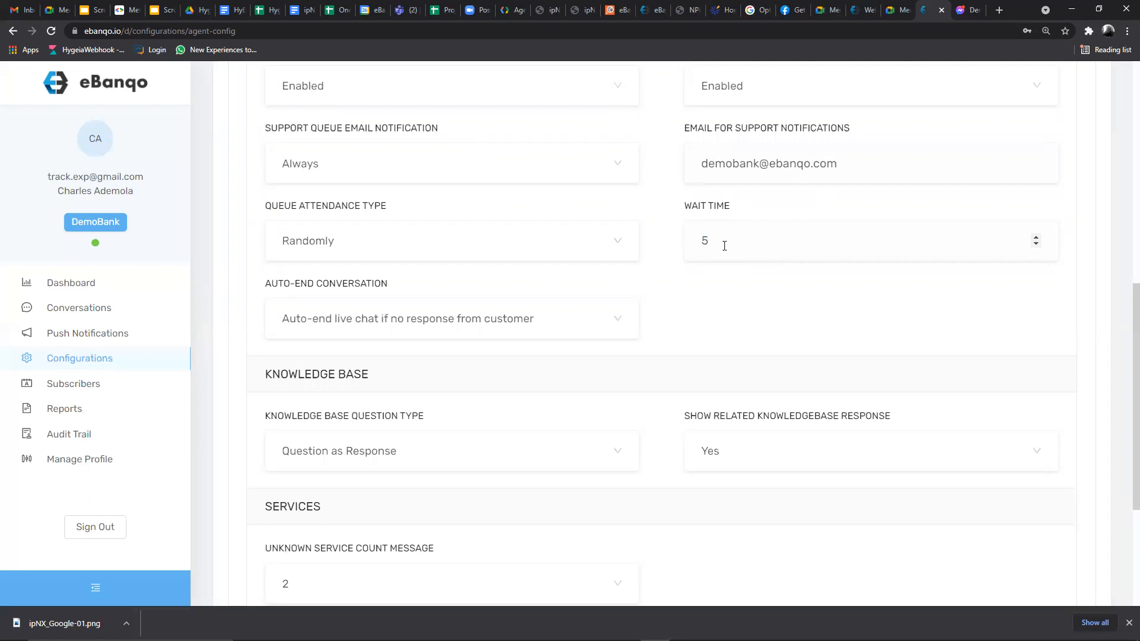
drag(696, 242, 724, 241)
click(709, 243)
double_click(706, 243)
- Raise the Wait Time from 5 to 10 using the spinner arrow
click(1036, 237)
click(1035, 236)
click(1035, 237)
click(1036, 237)
click(1033, 234)
double_click(712, 241)
click(712, 241)
double_click(712, 240)
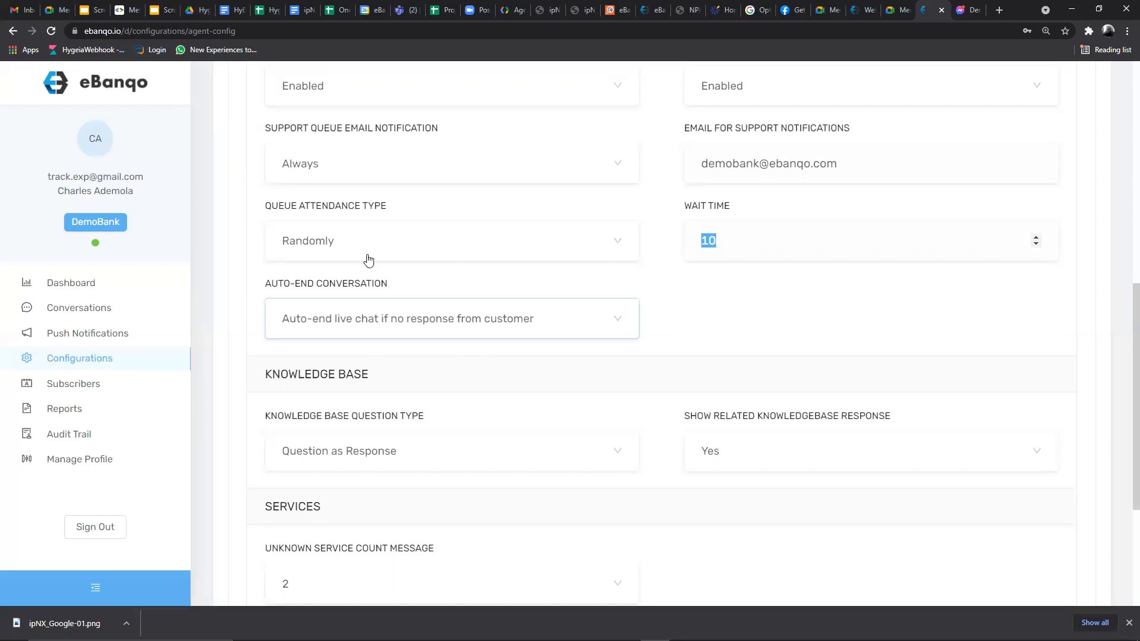
click(310, 241)
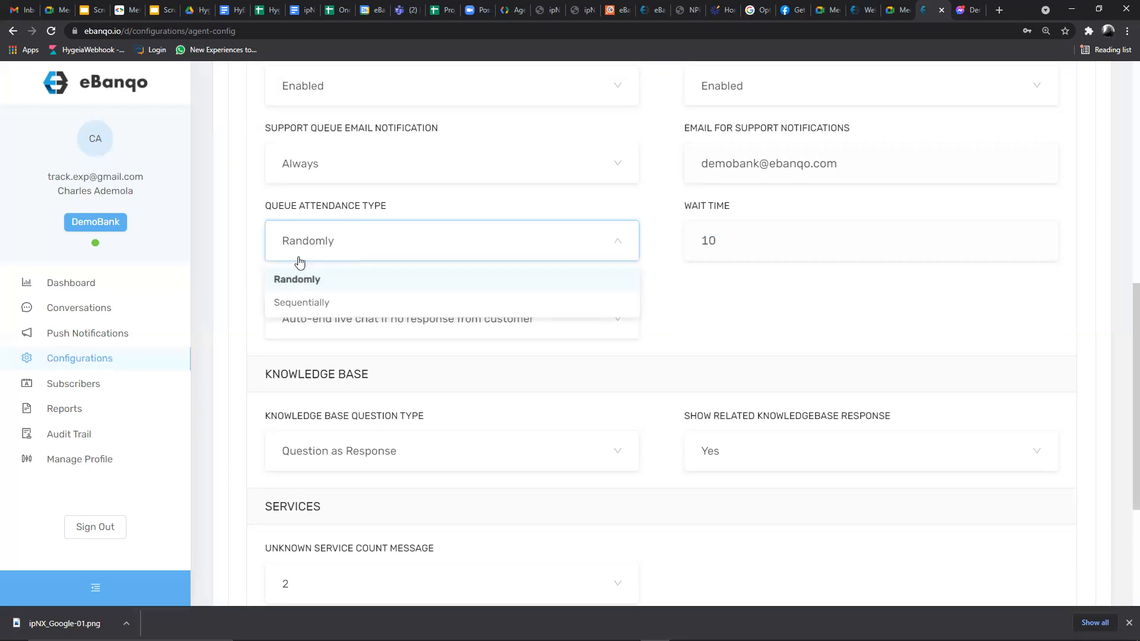
click(330, 247)
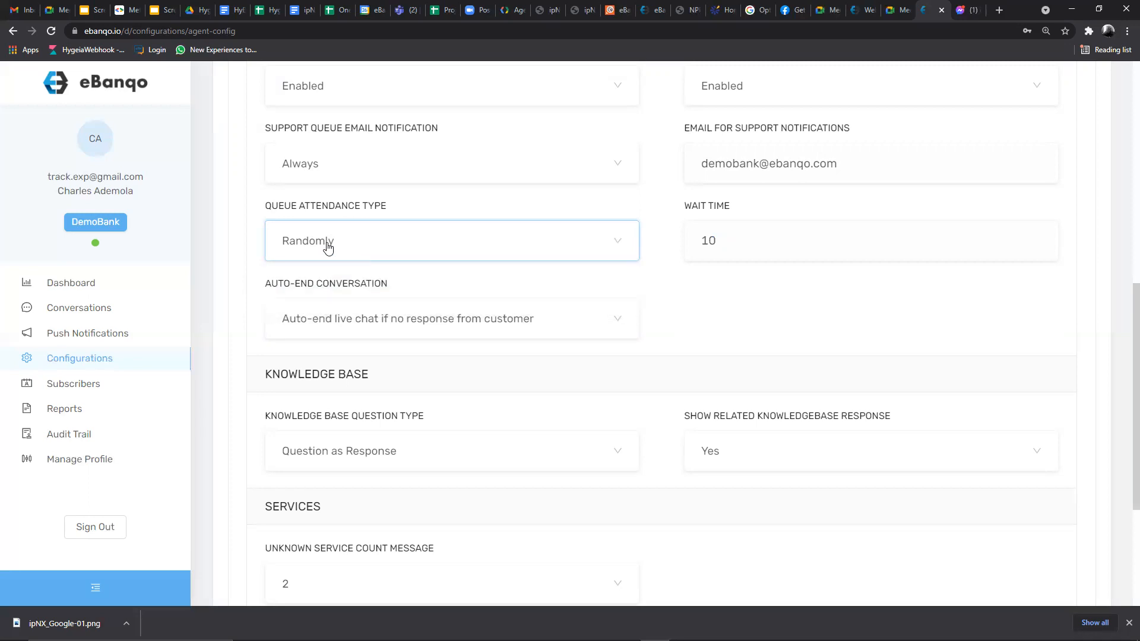
click(330, 247)
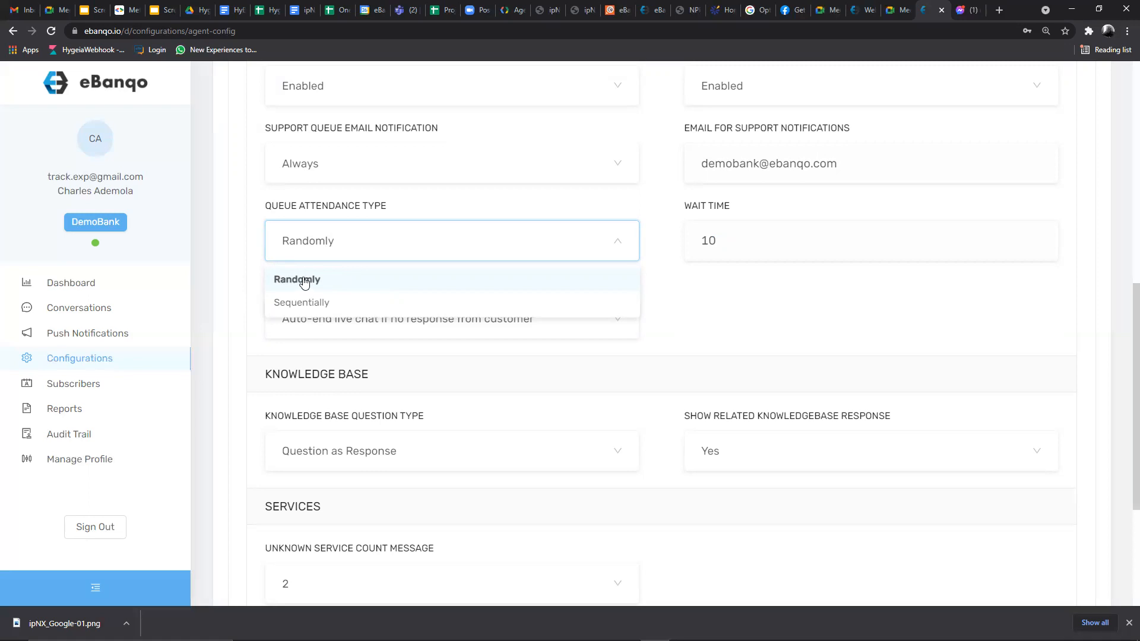
click(353, 288)
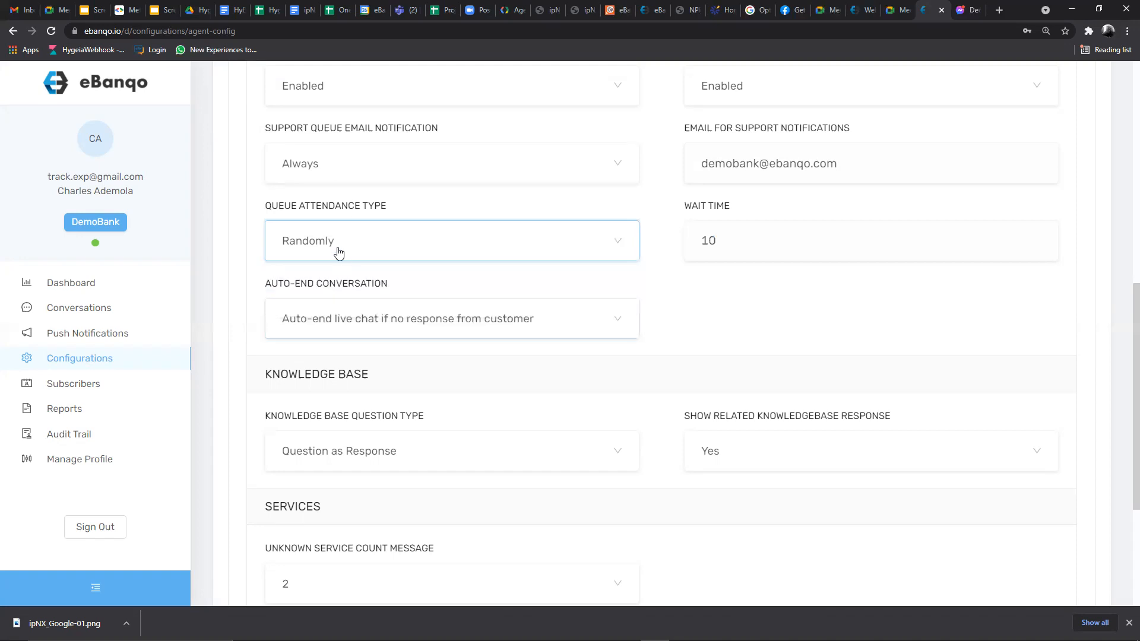
click(379, 320)
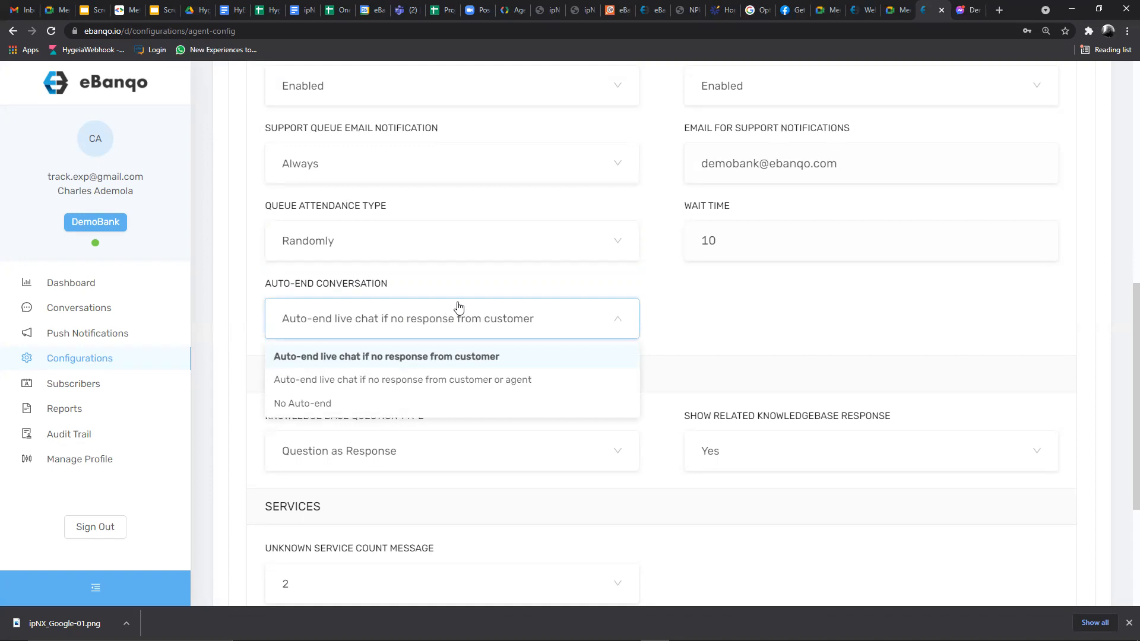
click(441, 278)
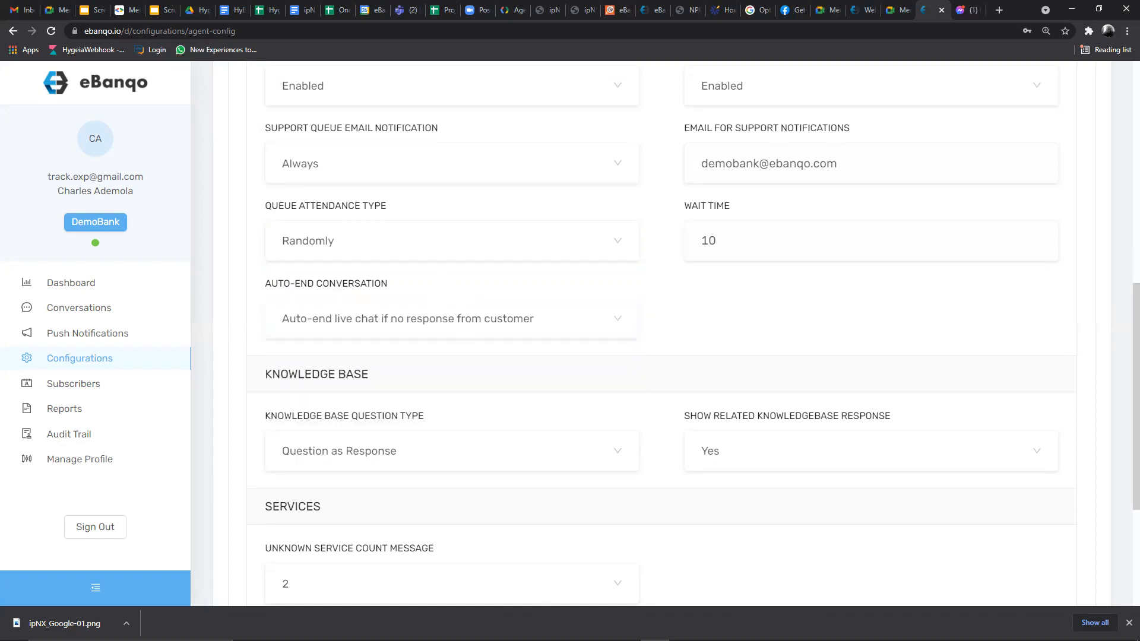
mouse_move(597, 640)
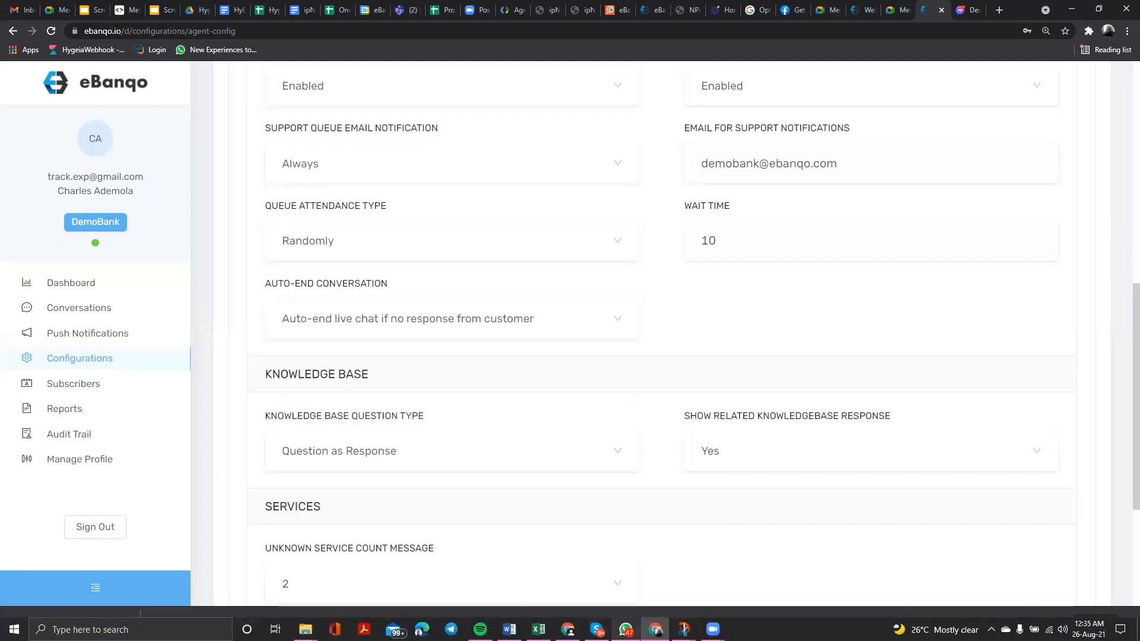
click(626, 629)
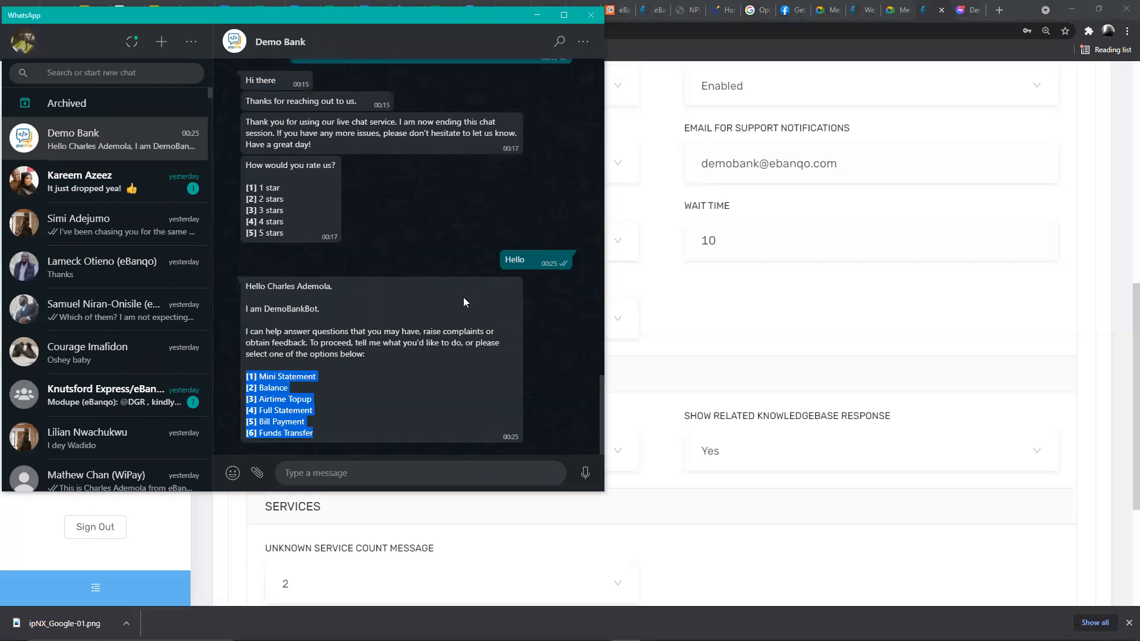
- Send 'What kinds of loans do you have?' and highlight the bot's loan list
click(389, 384)
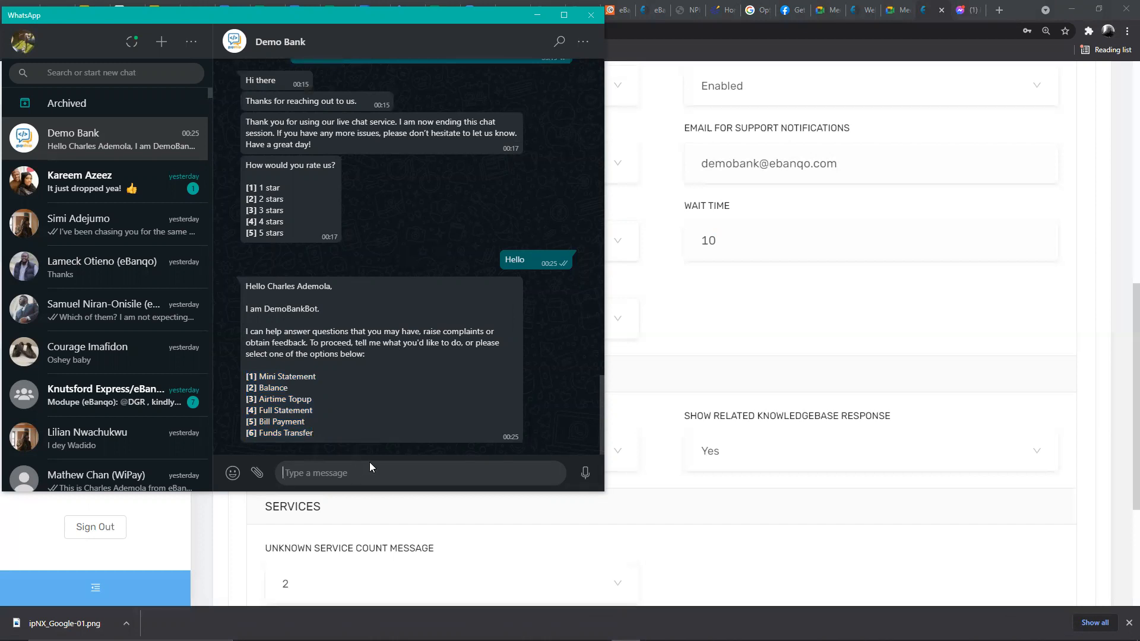
text(What kinds of loans do you have?)
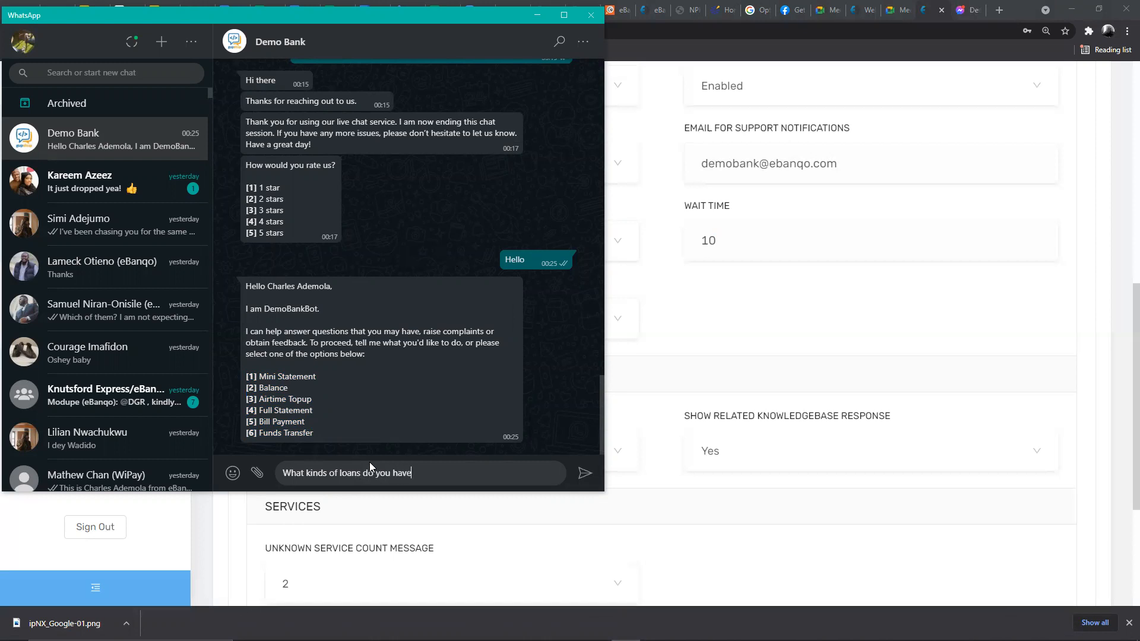
key(Return)
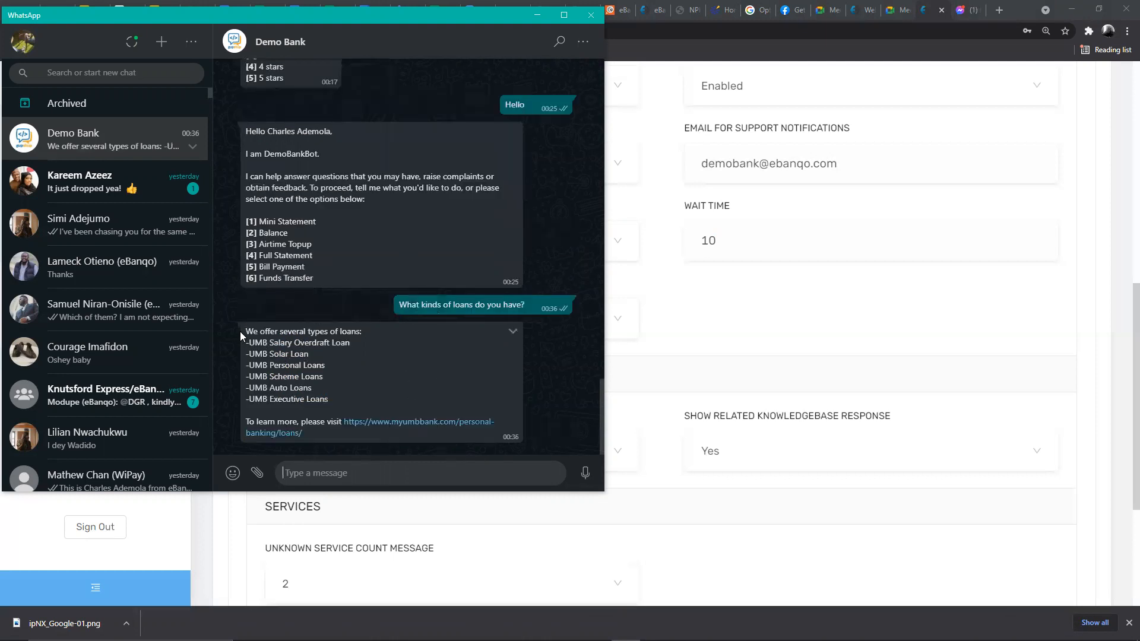
drag(245, 330, 358, 437)
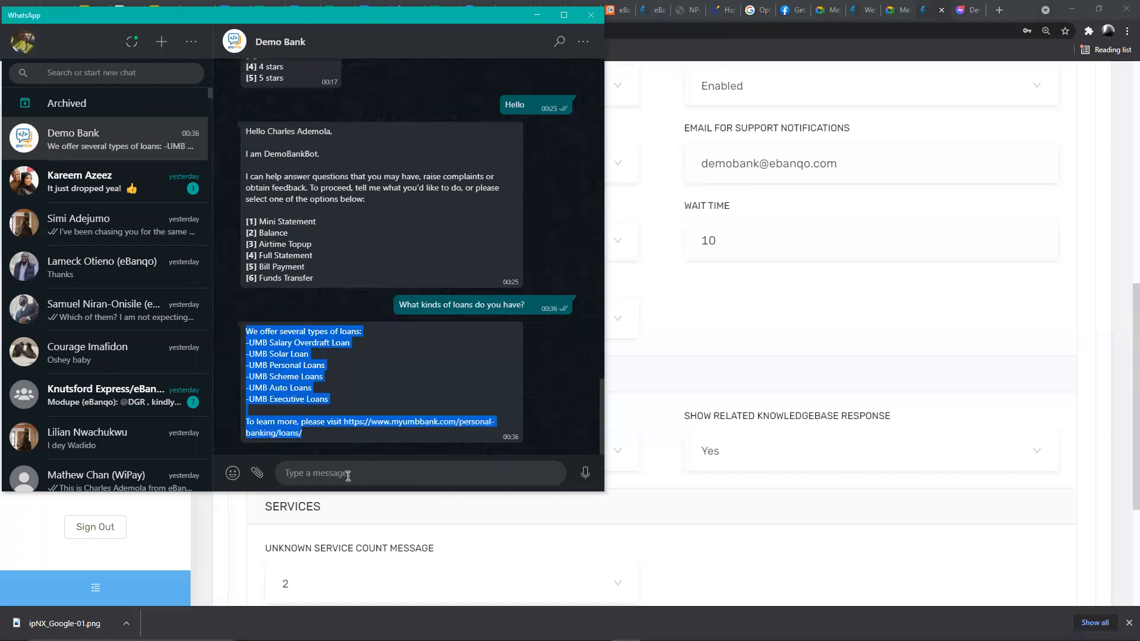
- Reply 'Support', describe the inquiry, and answer 'Yes' to the agent transfer
click(348, 474)
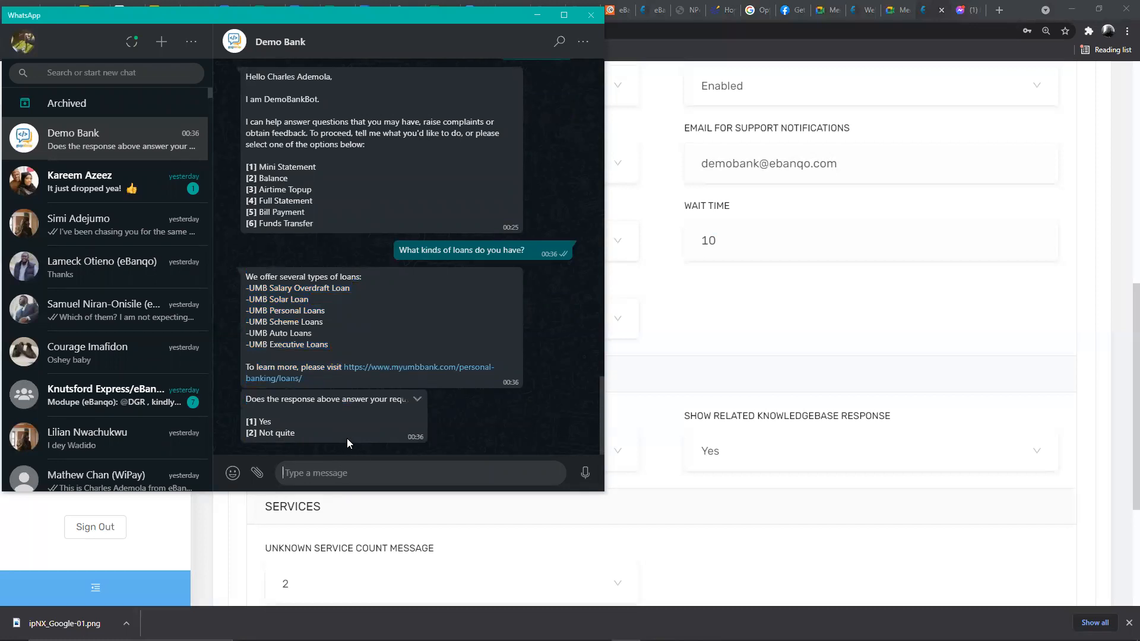
text(Support)
key(Return)
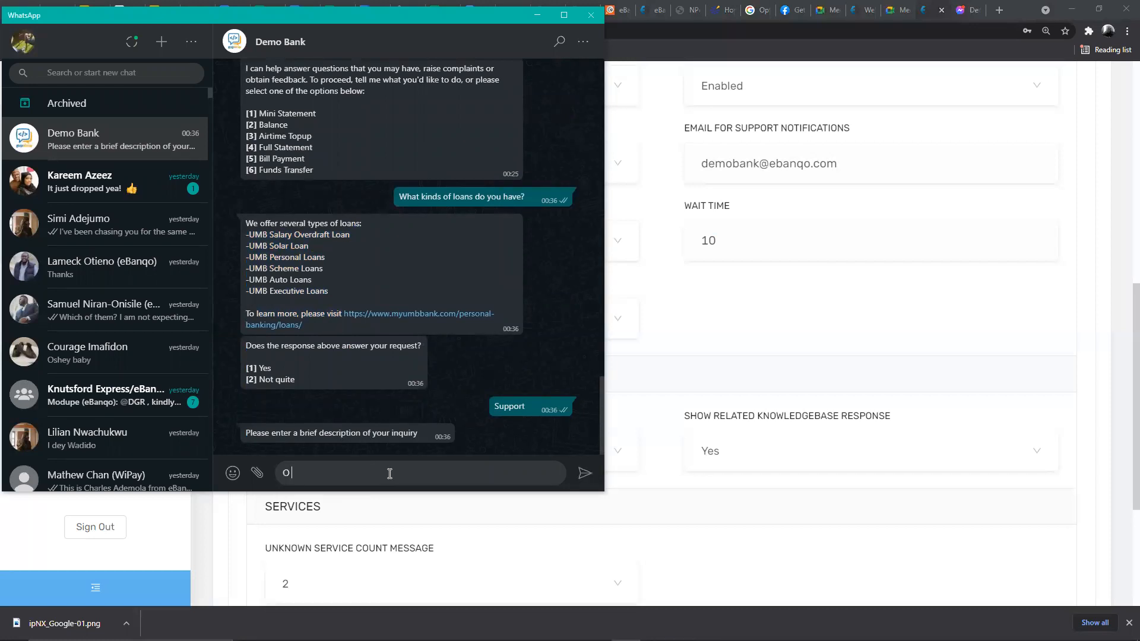
text(I want to ask a question)
key(Return)
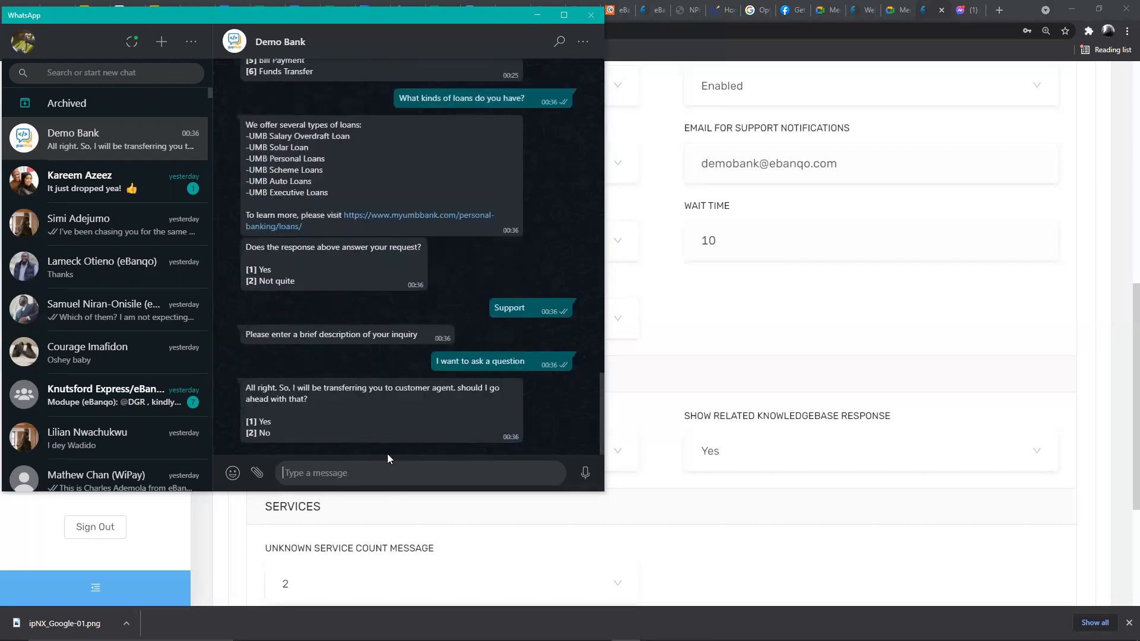
click(373, 469)
text(Yes)
key(Return)
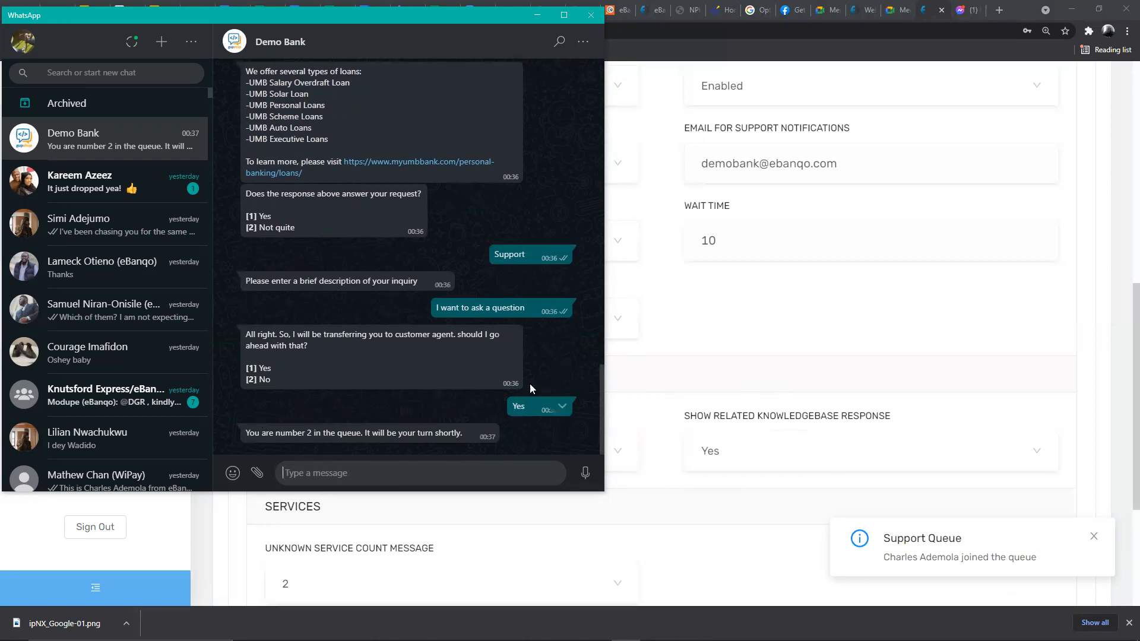
- Open the 'Customer Just Joined Support Queue' email in Gmail
click(670, 313)
scroll(339, 169, up, 2)
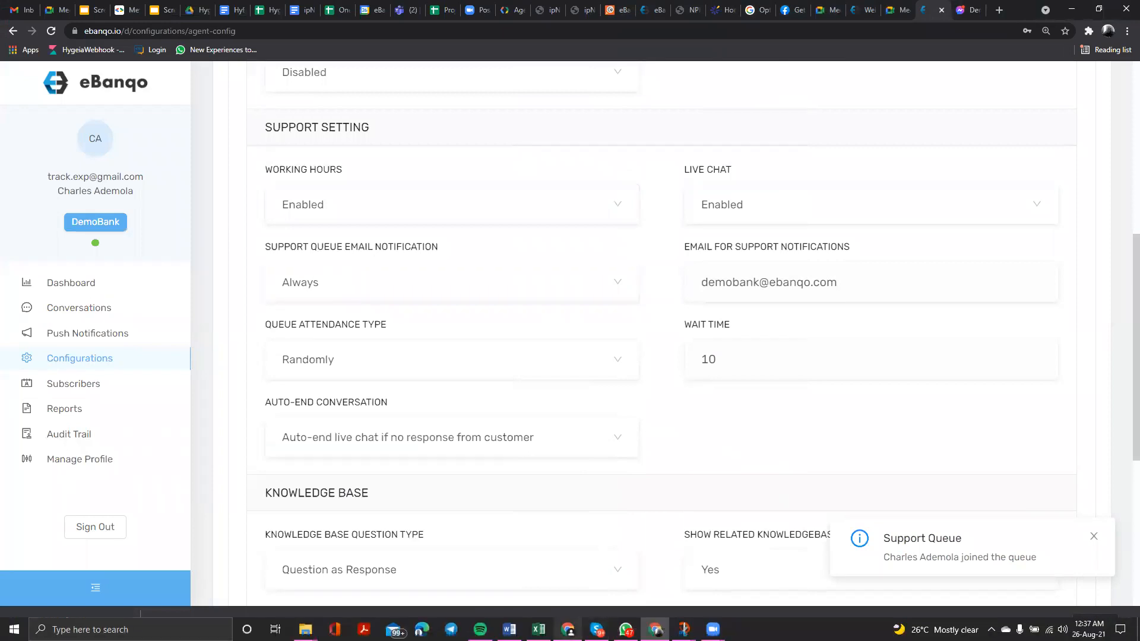
mouse_move(568, 630)
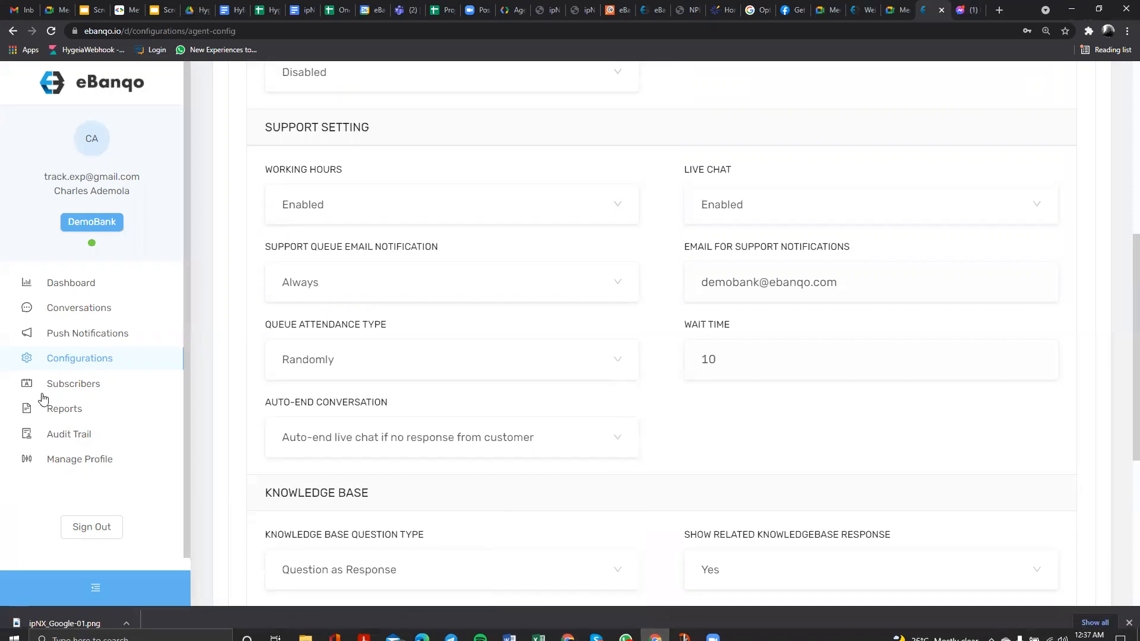
click(13, 6)
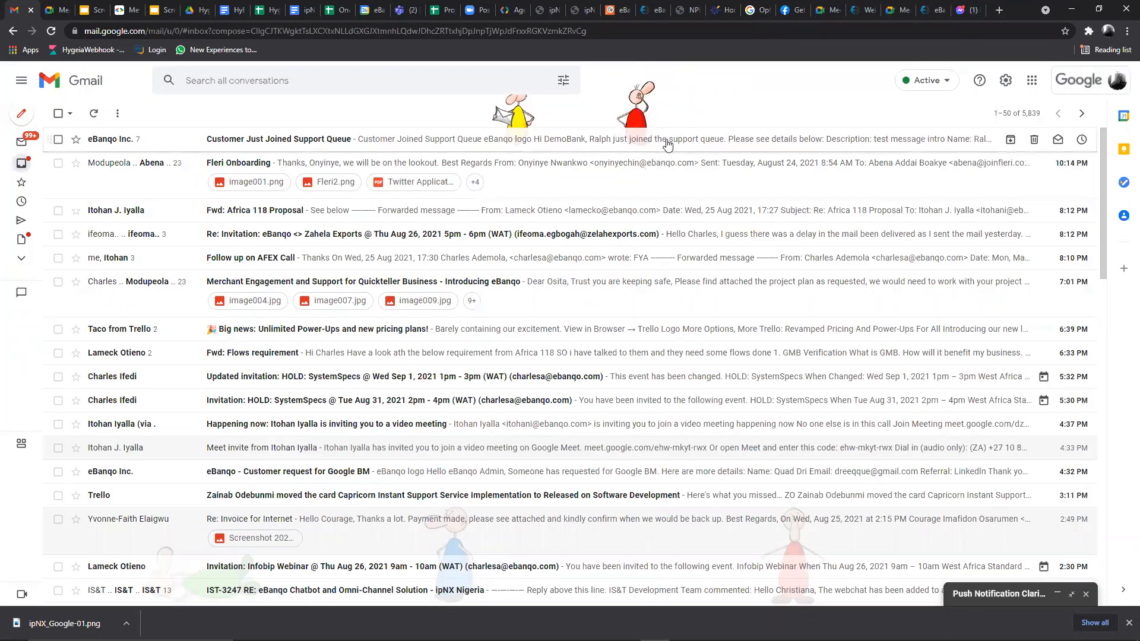
click(561, 140)
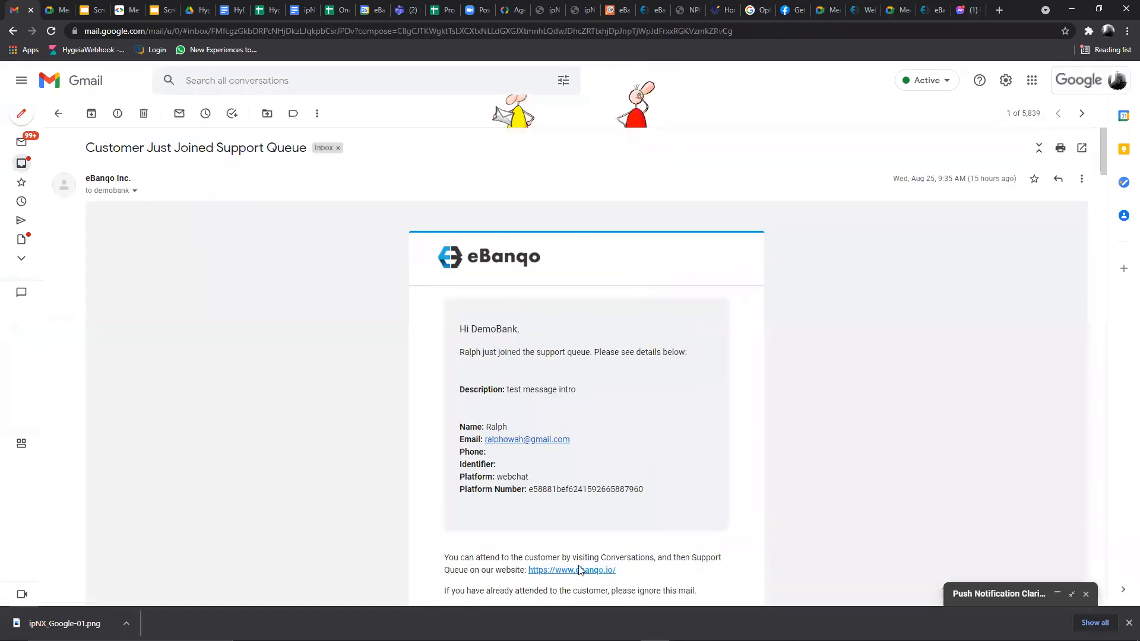
- Return to eBanqo and open the Support Queue of waiting customers
click(929, 10)
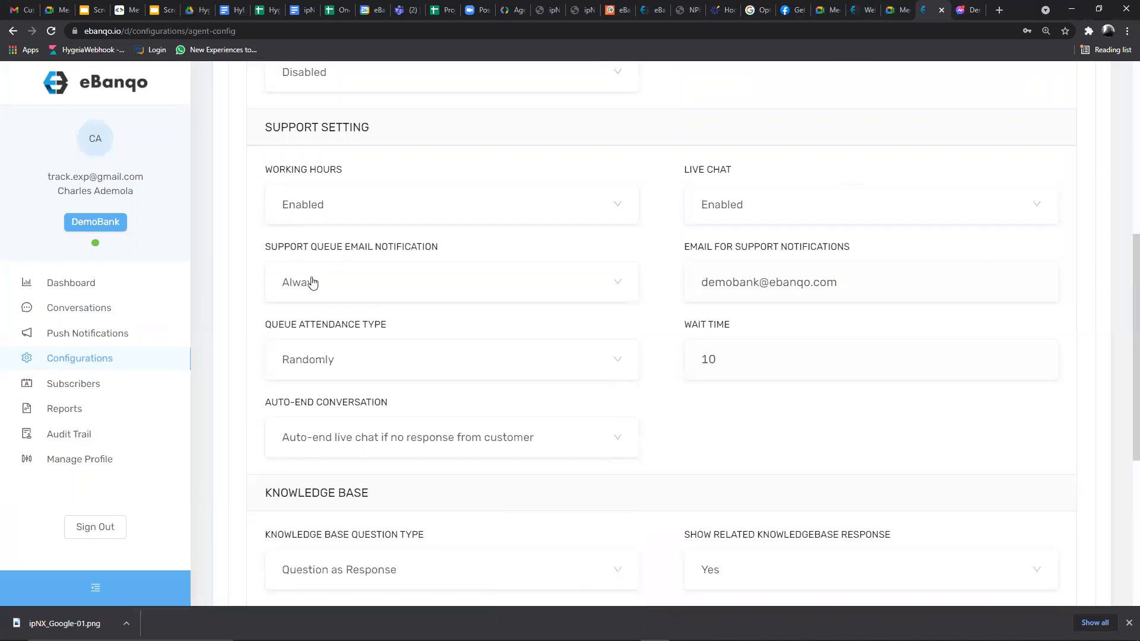
click(322, 282)
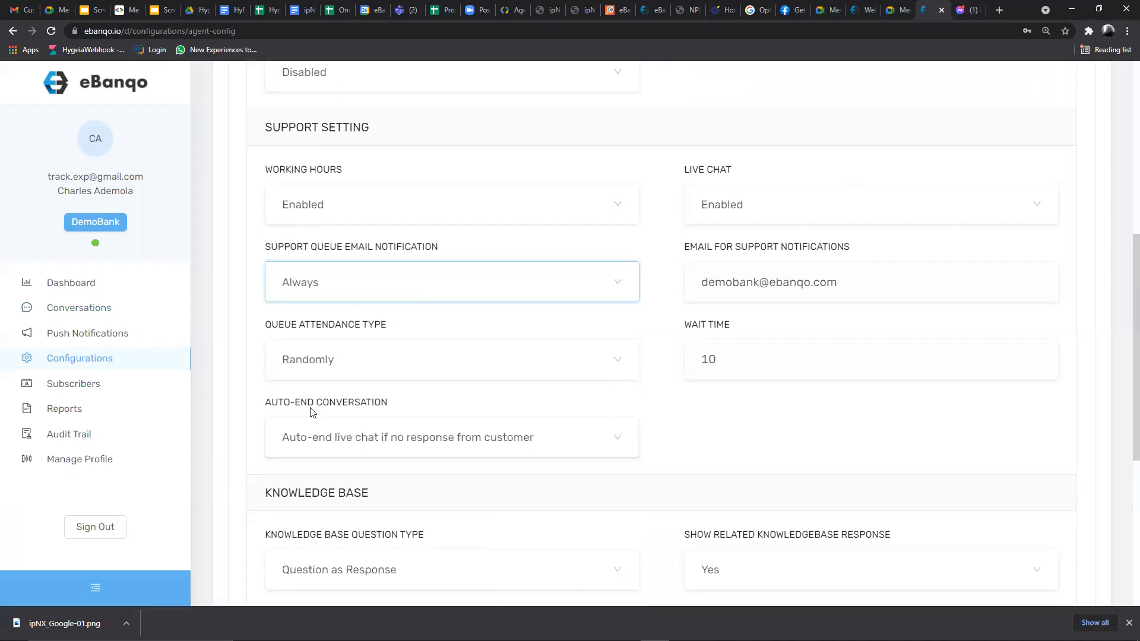
click(84, 308)
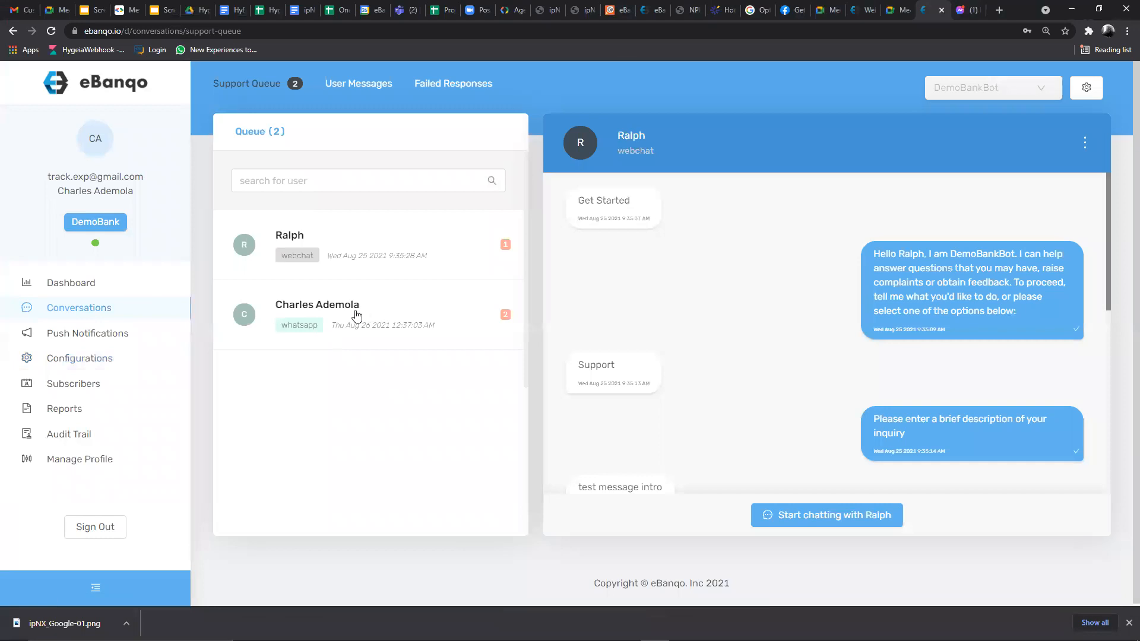
- Send 'I want to buy airtime' from the queued WhatsApp chat
click(328, 326)
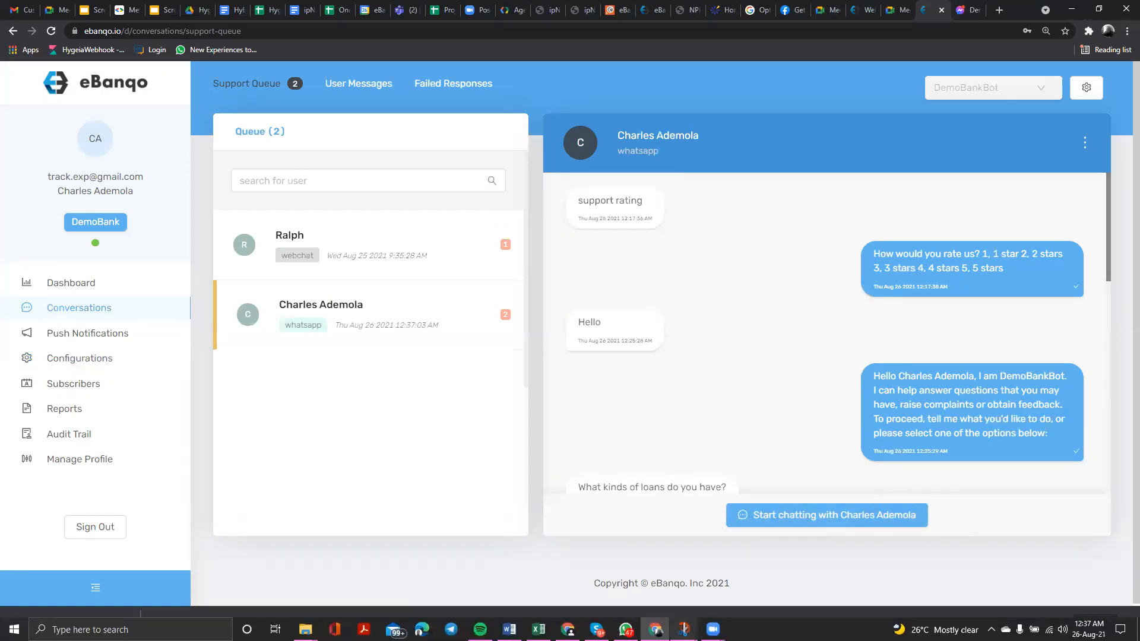
click(626, 635)
click(408, 475)
text(Hello)
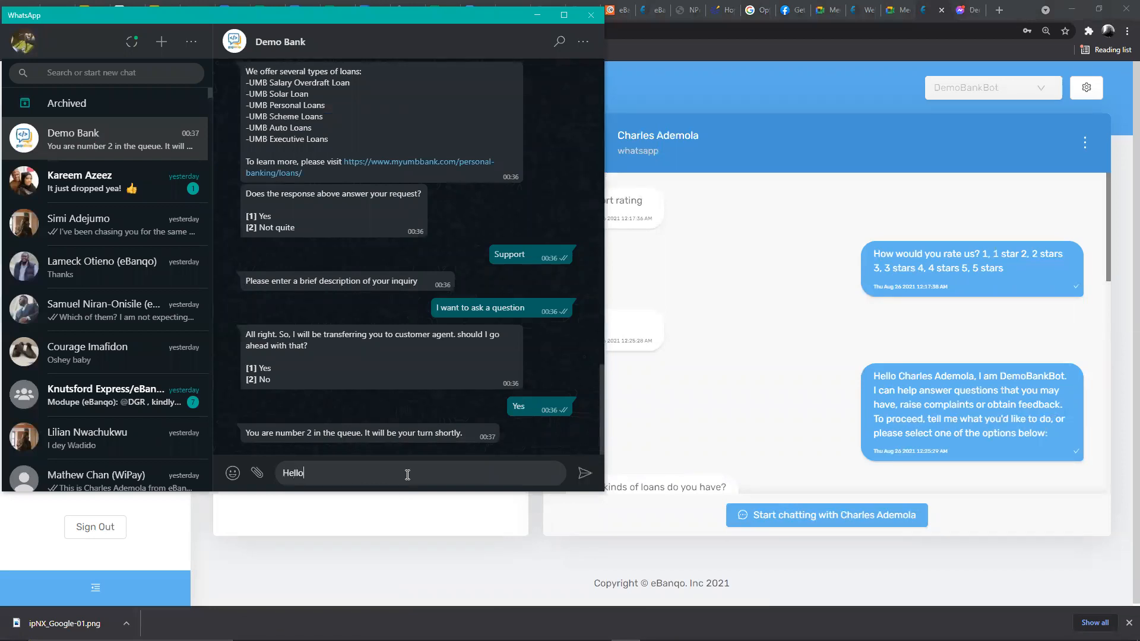
key(BackSpace)
text(I want y)
key(BackSpace)
text(to buy airtime)
key(Return)
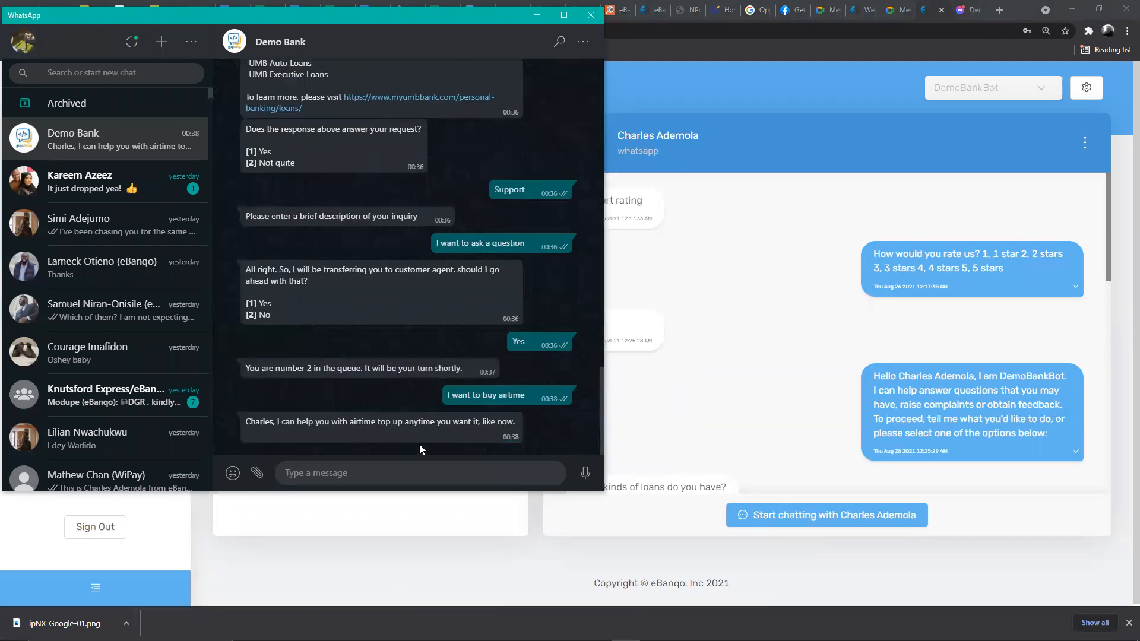
- Start chatting with the queued WhatsApp customer in eBanqo and confirm the takeover
click(618, 372)
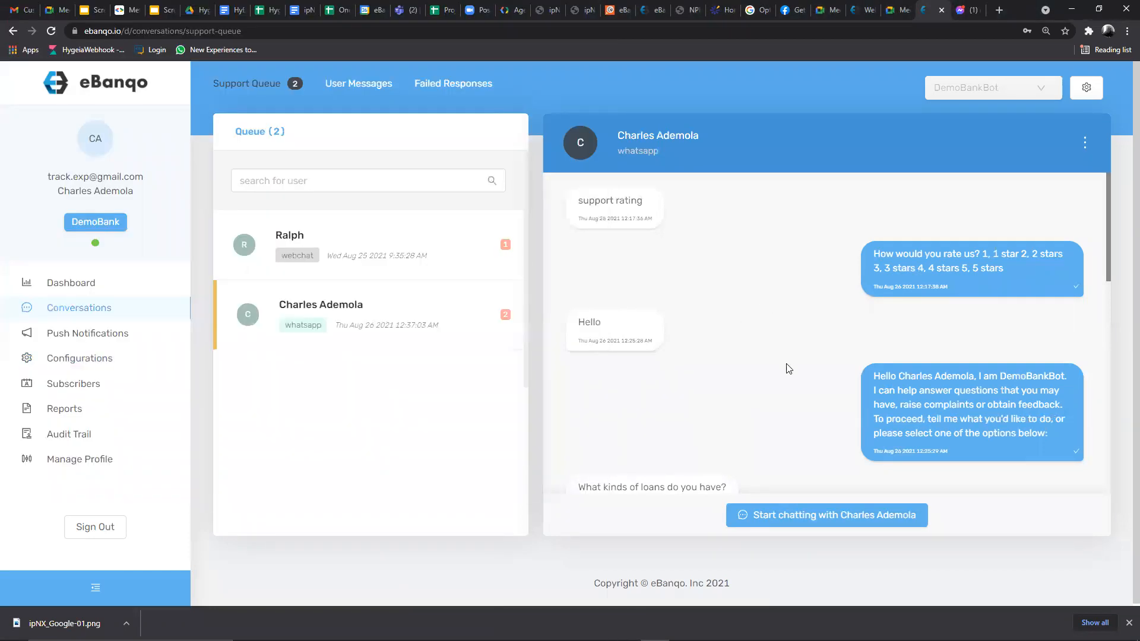
click(840, 515)
click(833, 518)
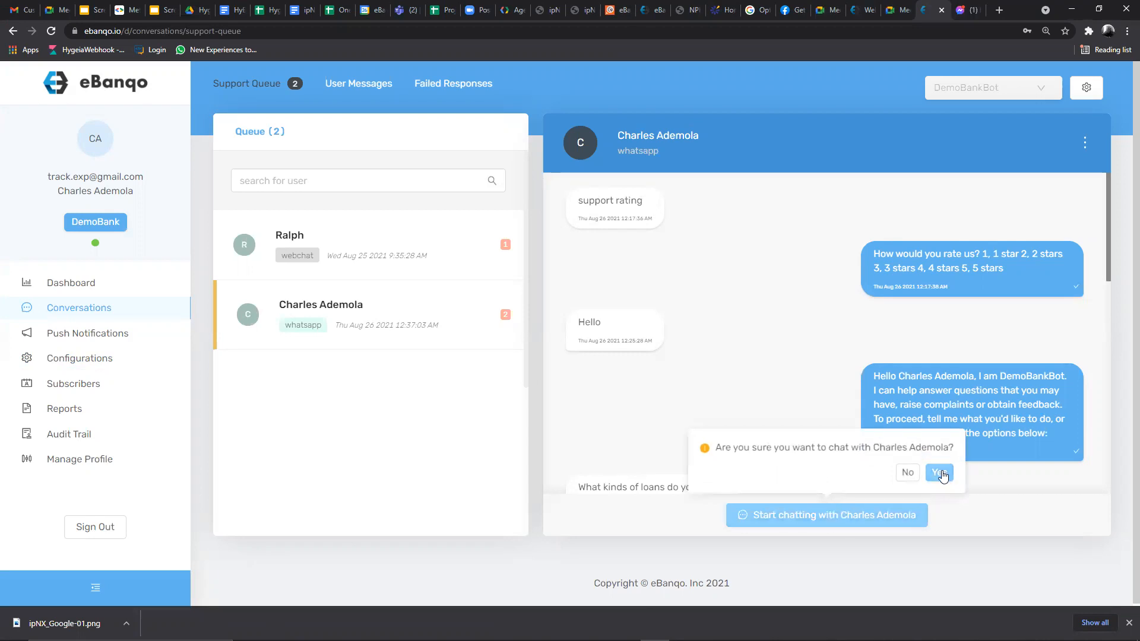
click(939, 472)
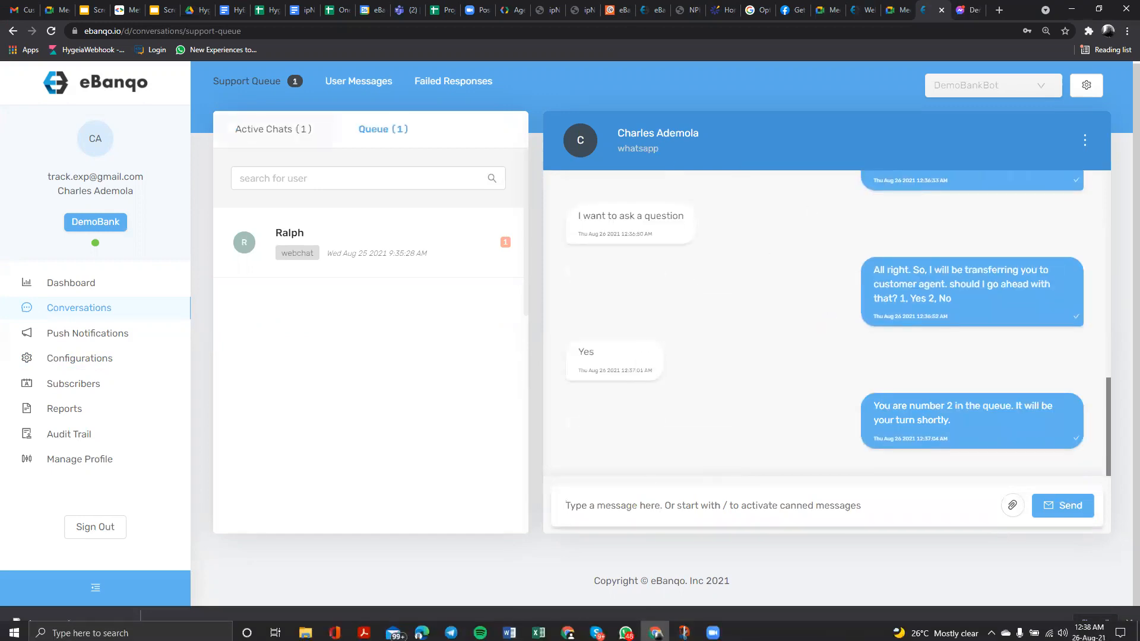
click(626, 629)
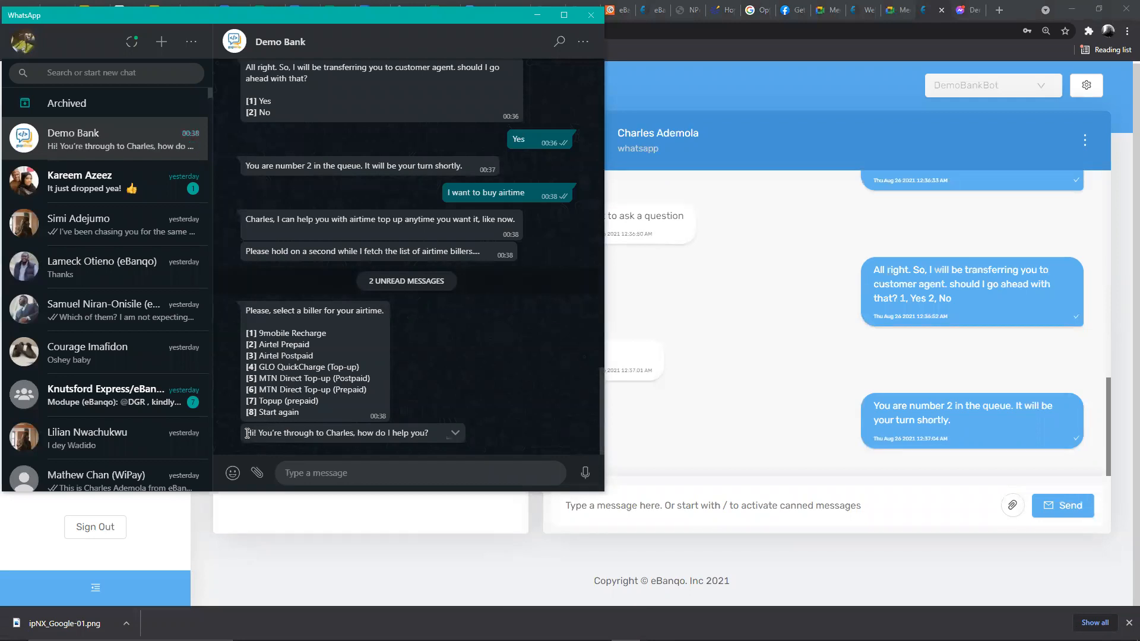
- Highlight the agent's greeting in WhatsApp, then return to eBanqo's Support Queue
drag(248, 433, 429, 433)
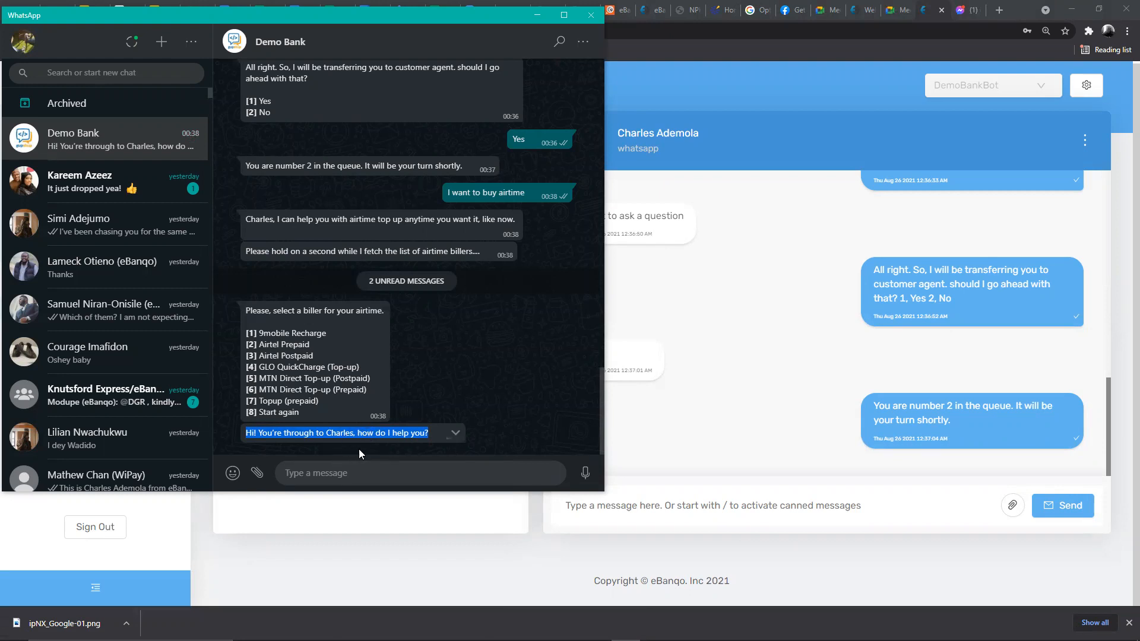
click(376, 438)
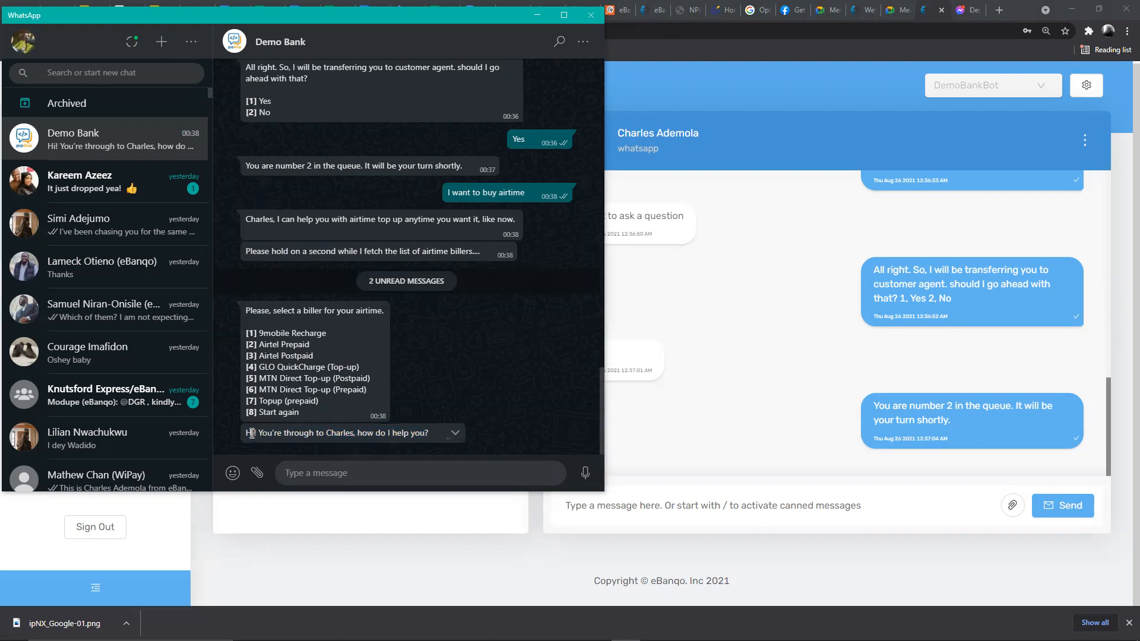
drag(249, 433, 462, 435)
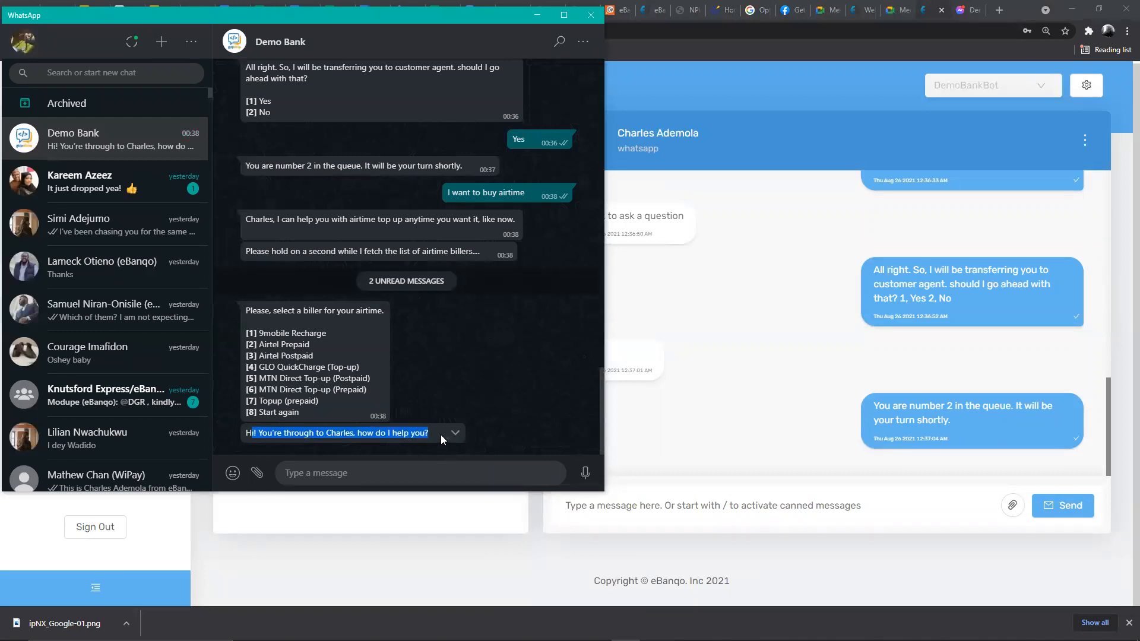
click(328, 434)
drag(245, 432, 429, 430)
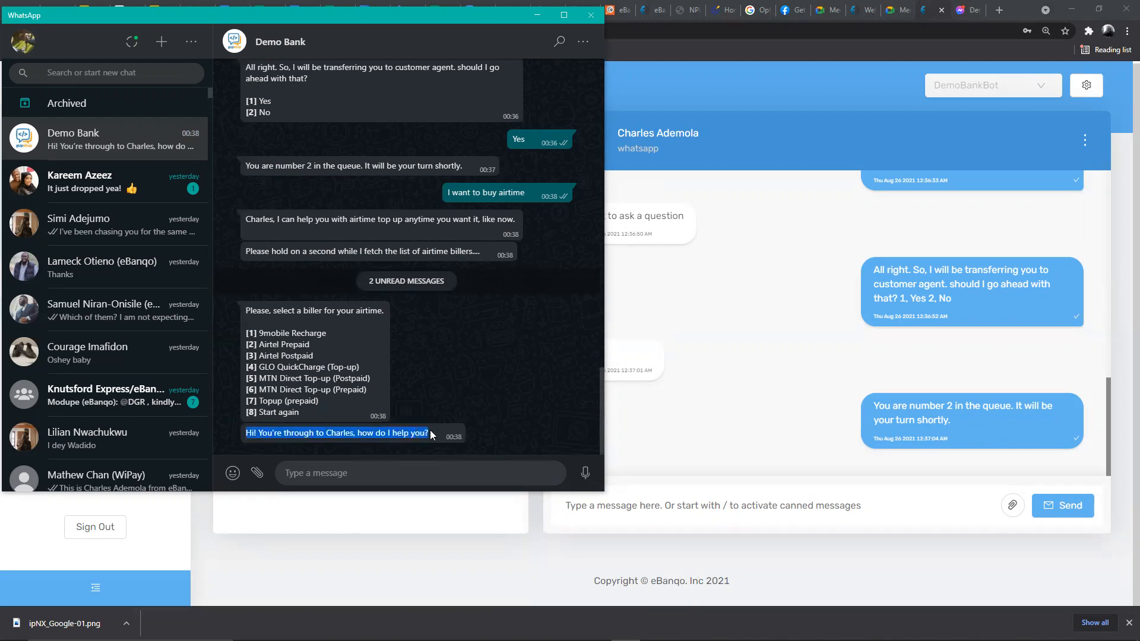
click(394, 474)
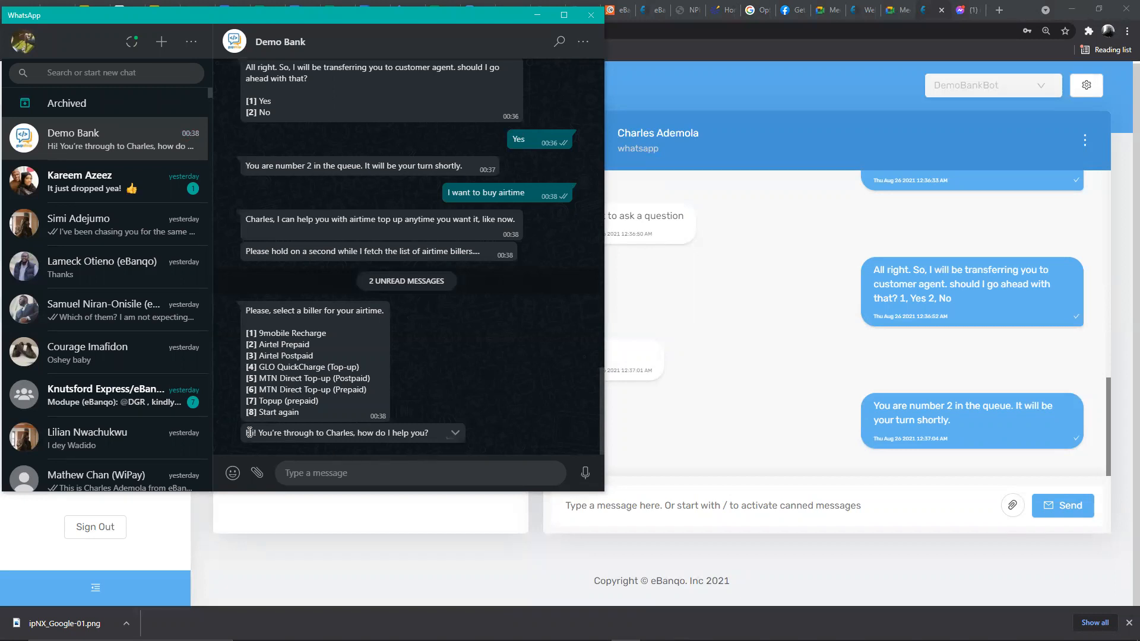
drag(245, 433, 442, 434)
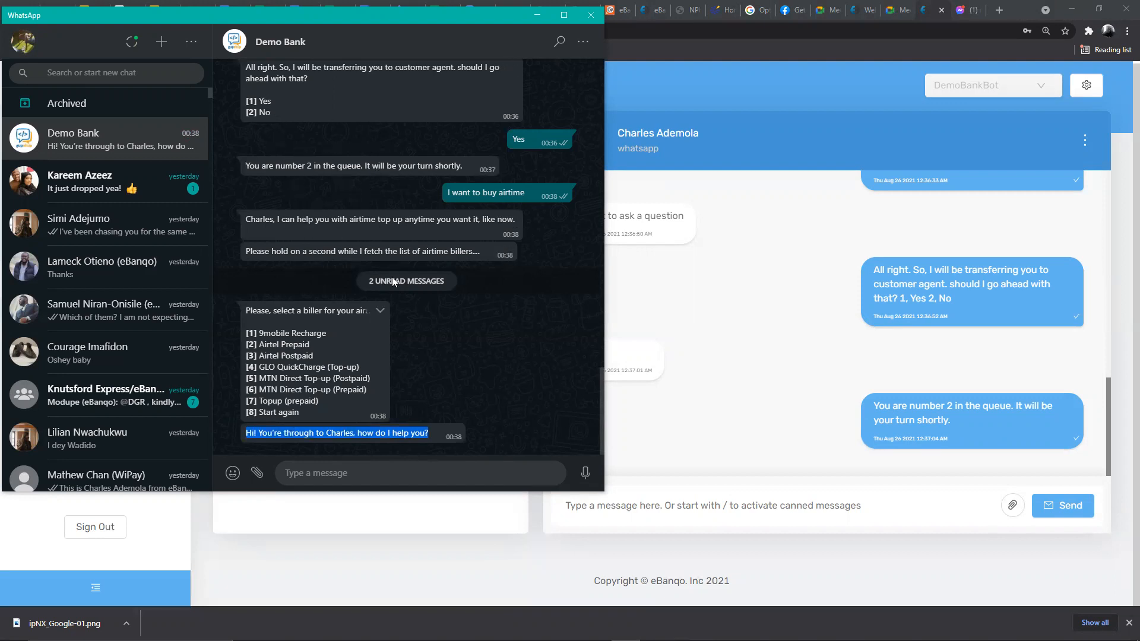
click(437, 438)
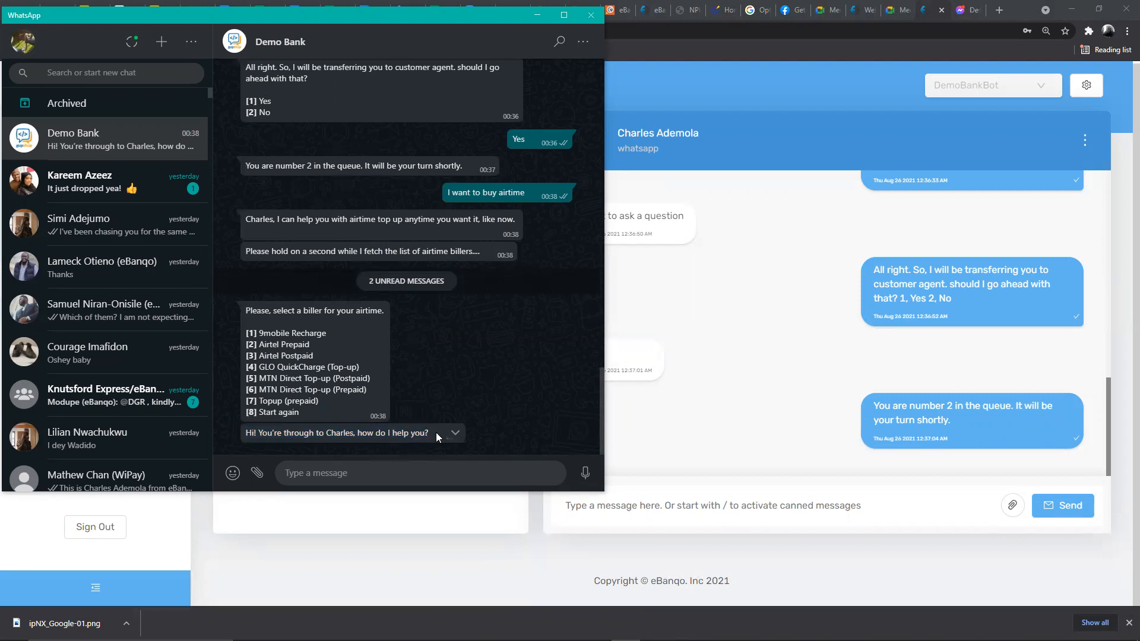
drag(432, 436, 247, 442)
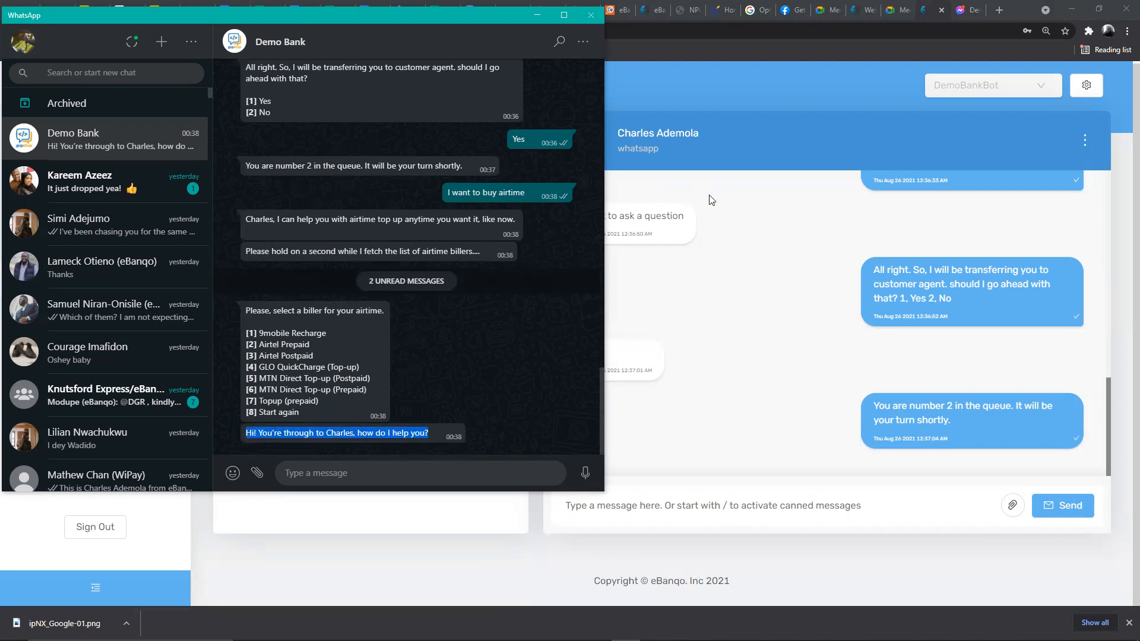
click(791, 45)
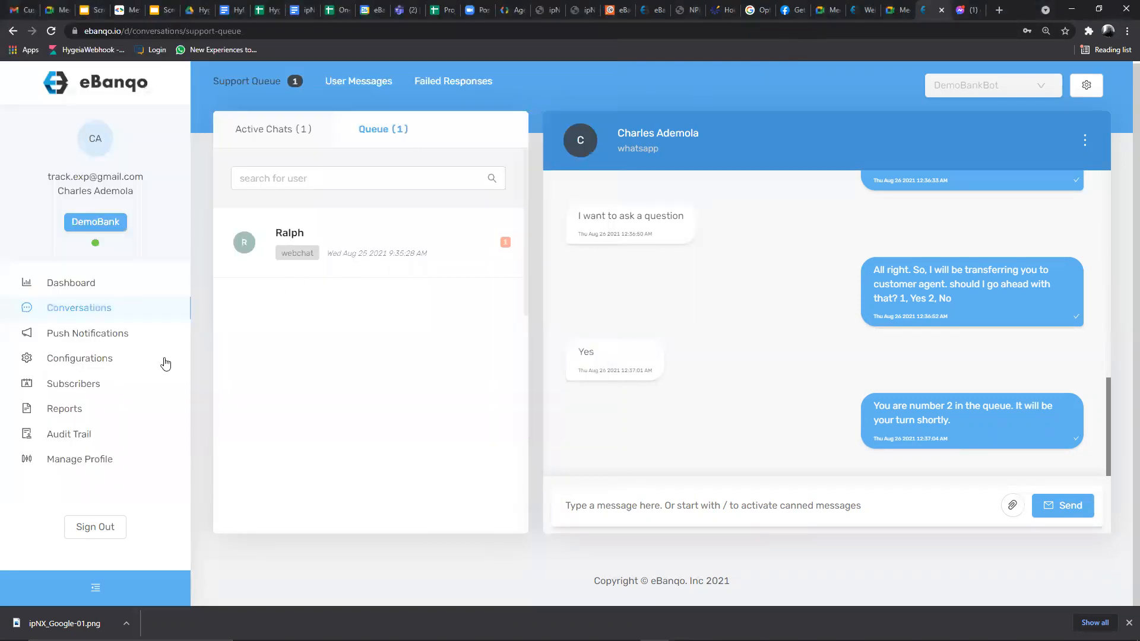
- Reopen Bots Settings, enable editing, and review Auto-End Conversation without changing it
click(71, 359)
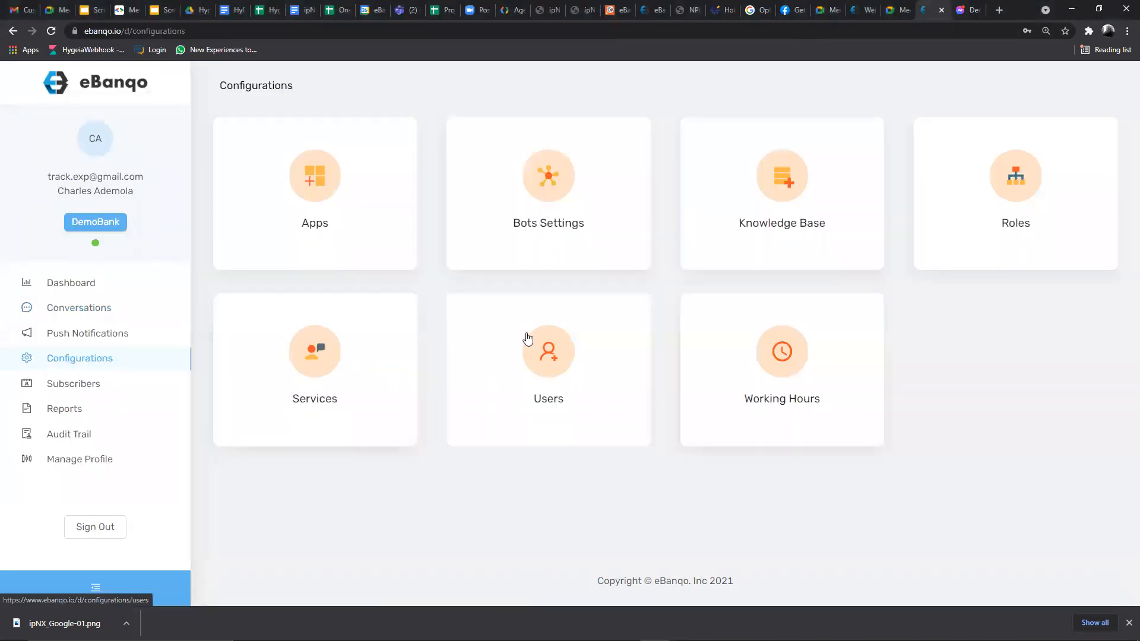
click(573, 226)
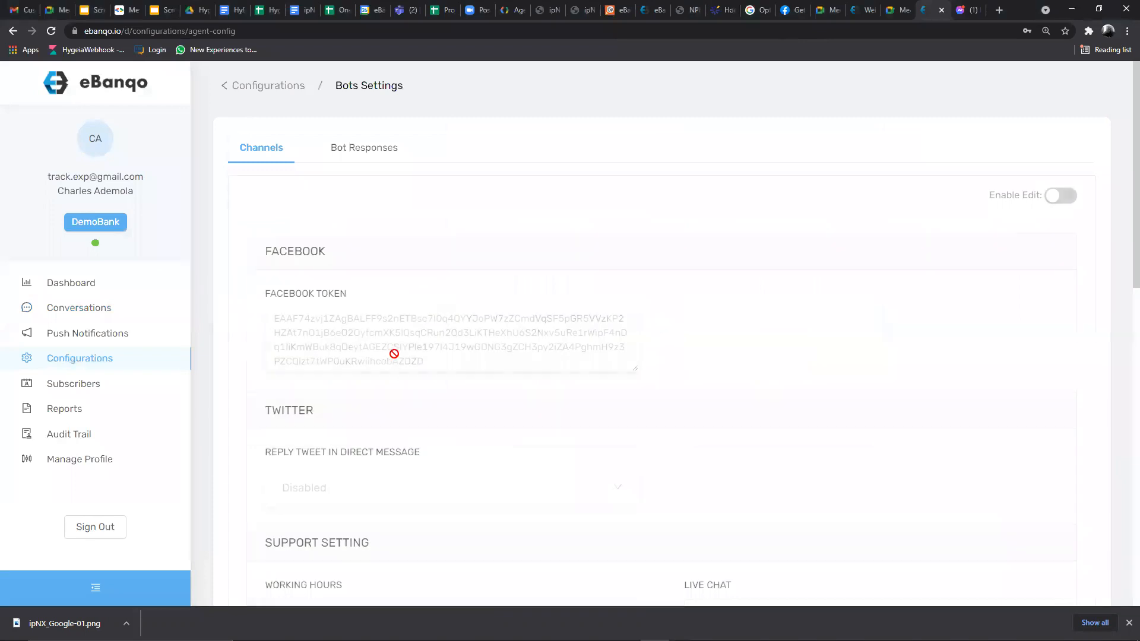
click(1052, 196)
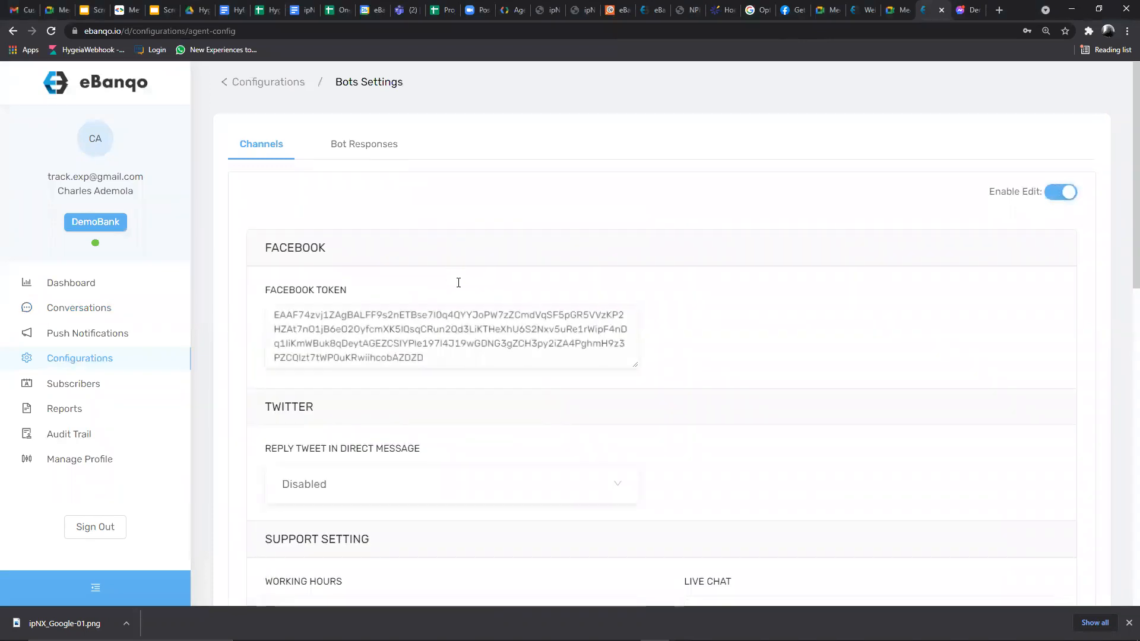
scroll(460, 291, down, 8)
scroll(464, 295, down, 2)
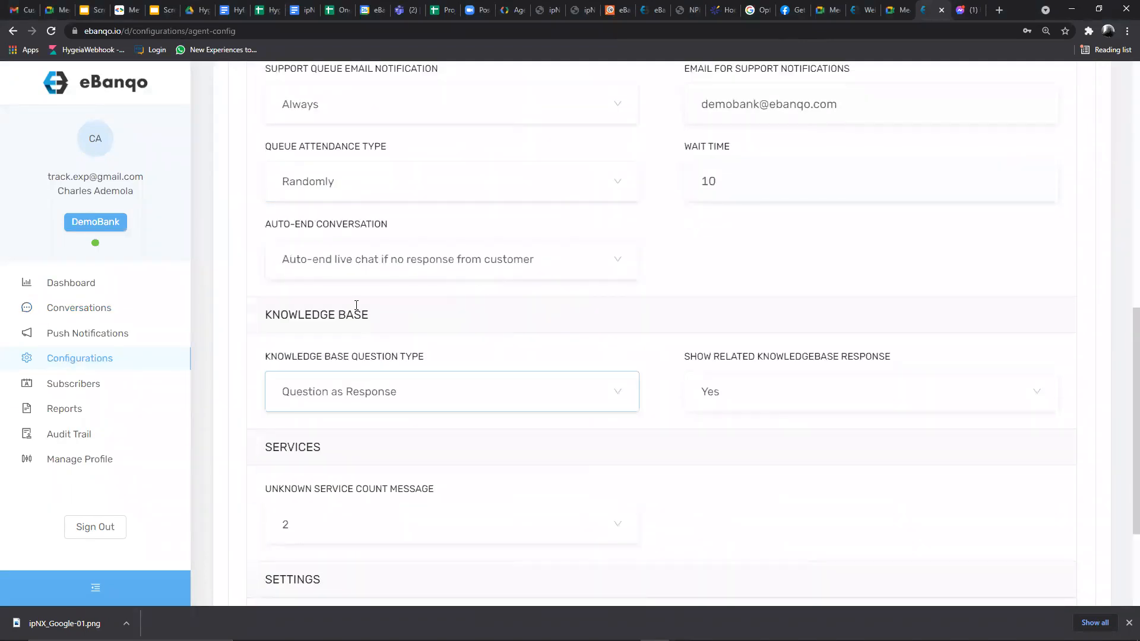
click(353, 259)
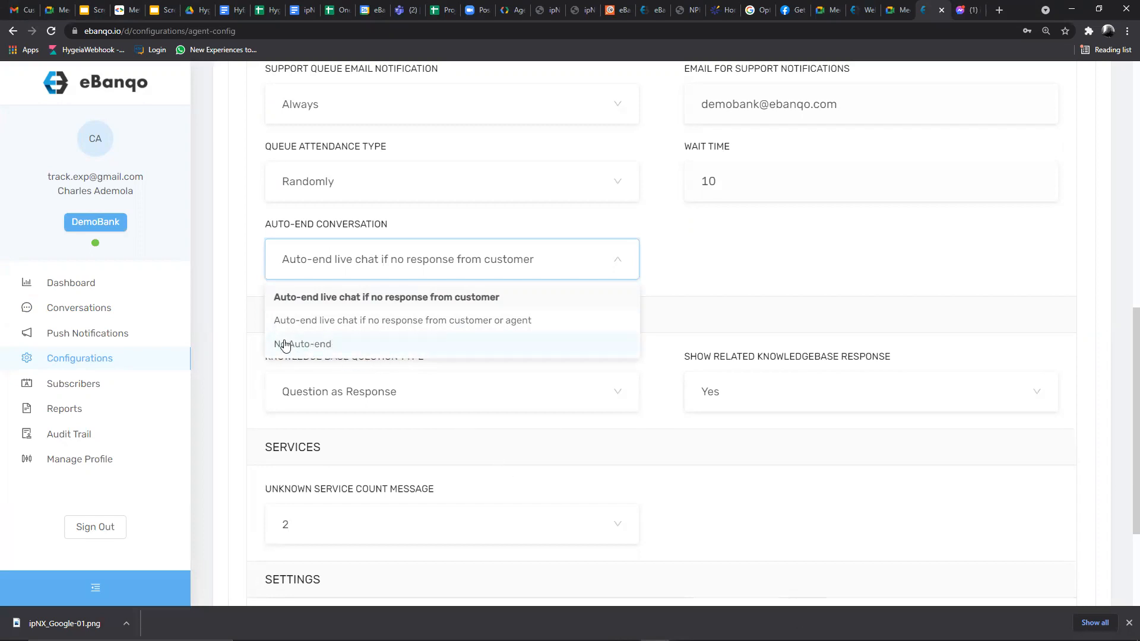
click(453, 225)
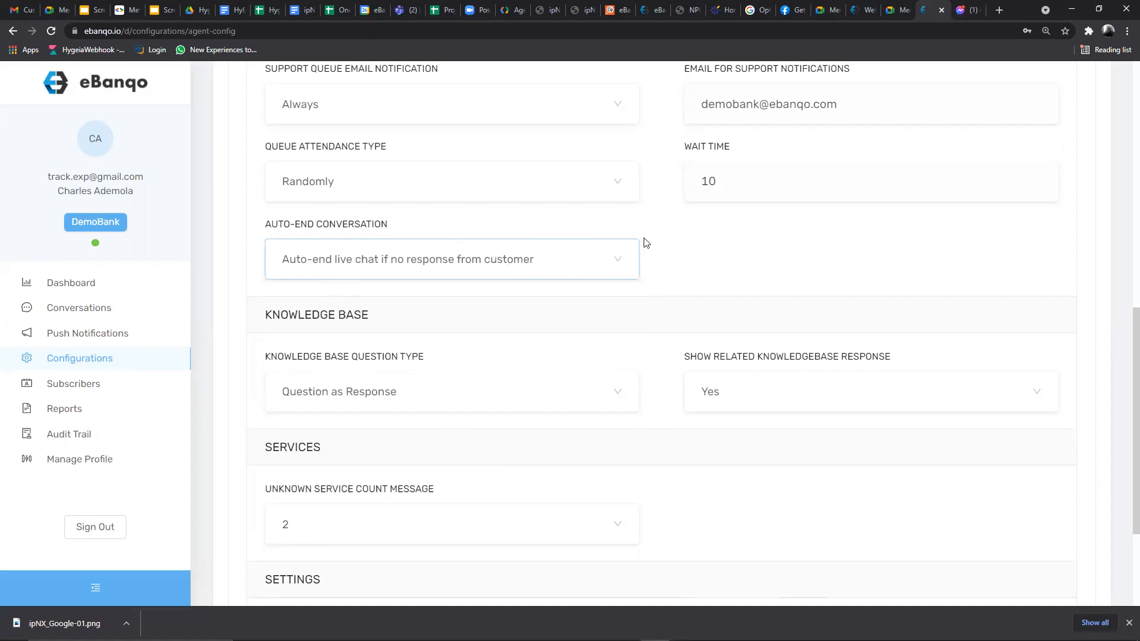
scroll(661, 243, down, 1)
- Leave Show Related Knowledgebase Response on Yes and switch back to the Demo Bank WhatsApp chat
scroll(661, 243, down, 3)
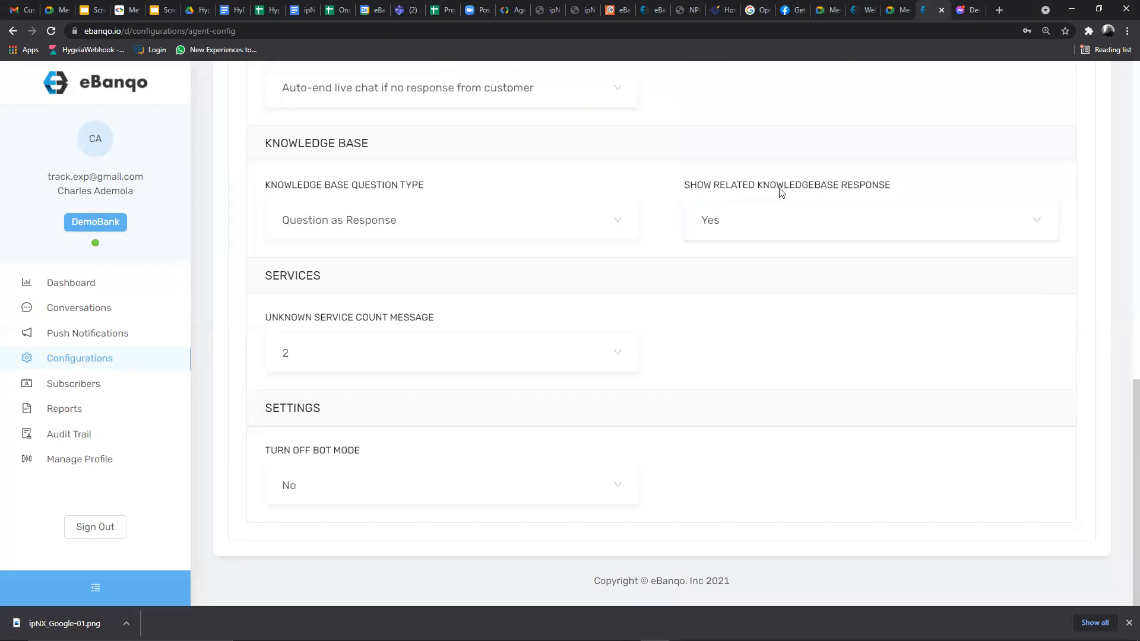
click(712, 223)
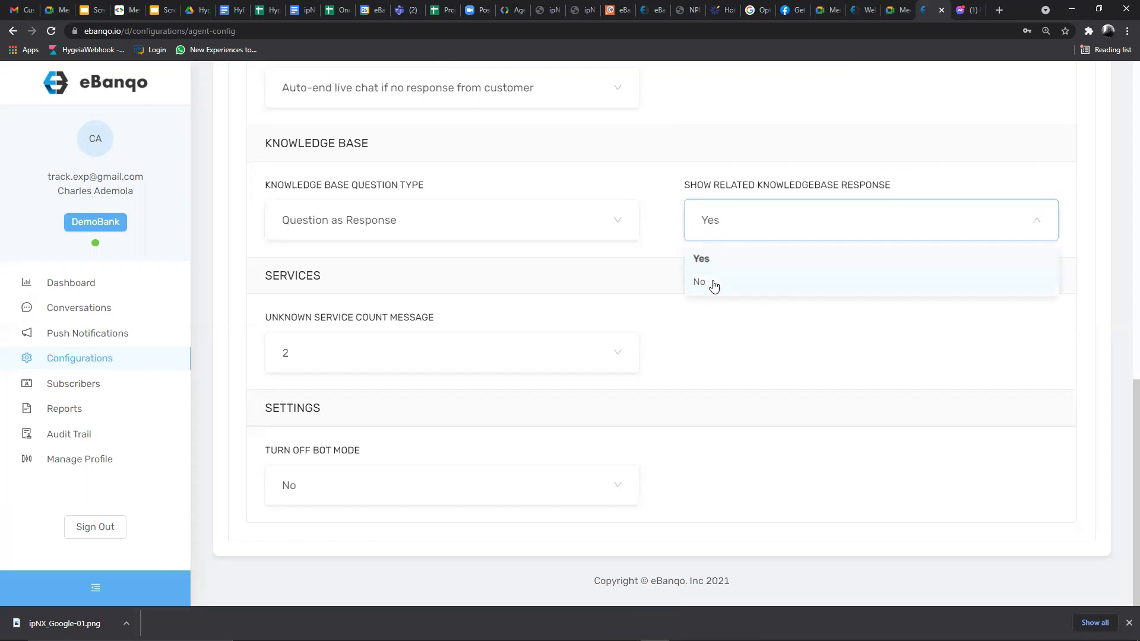
click(714, 224)
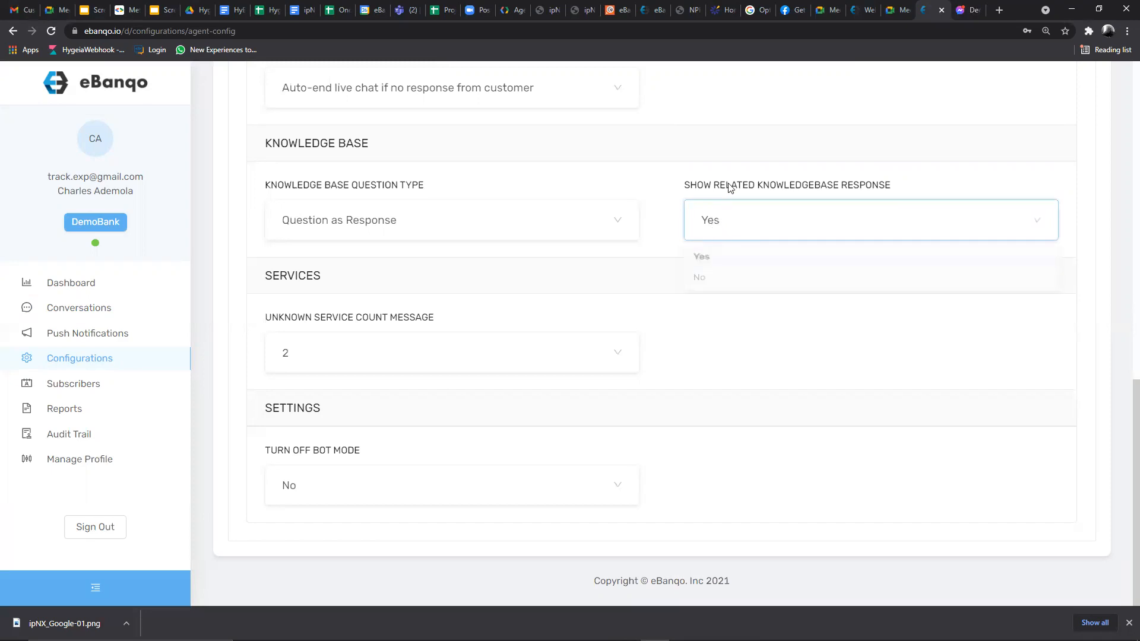
drag(677, 184, 908, 180)
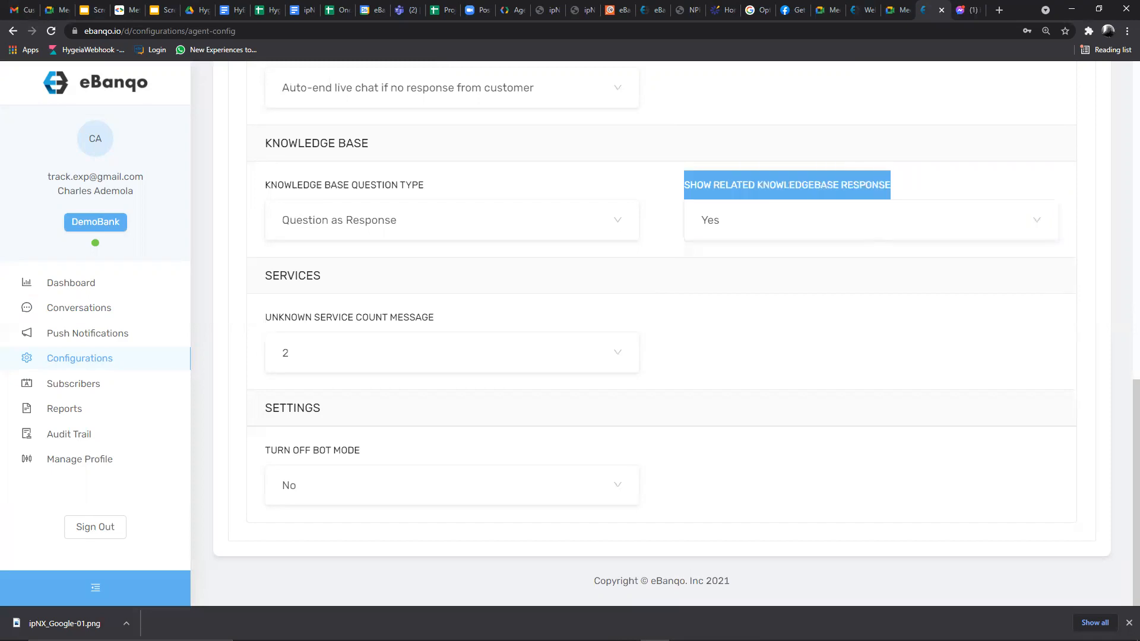
mouse_move(589, 639)
click(626, 629)
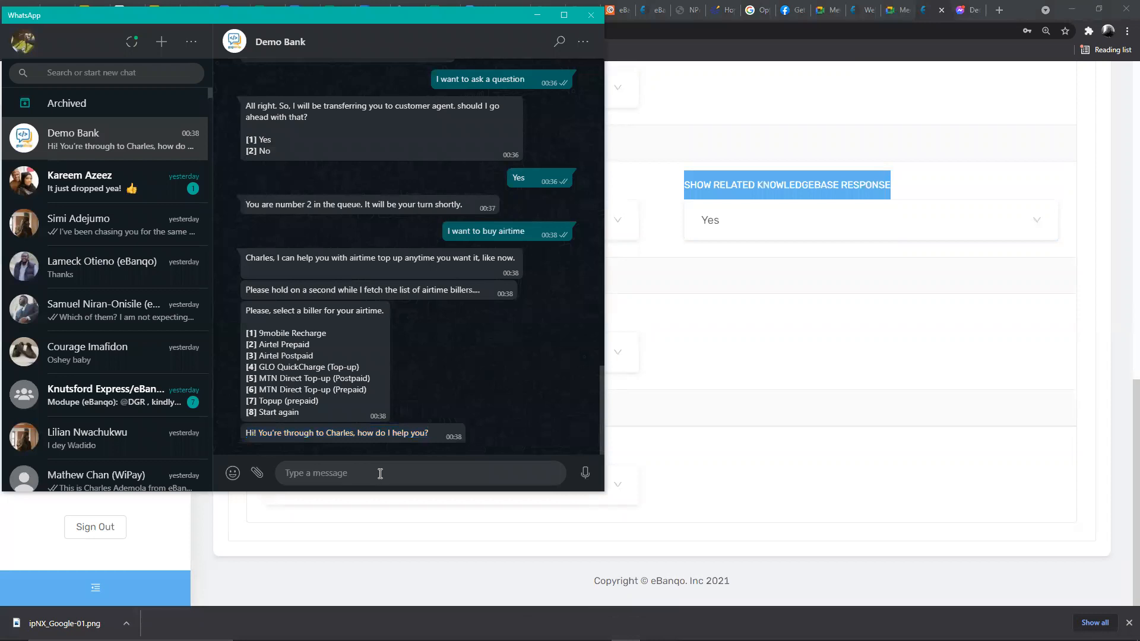
- Send 'Cancel Support', confirm with 'Yes', rate '5', then ask 'What kinds of loans do you have?'
text(Cancel Support)
key(Return)
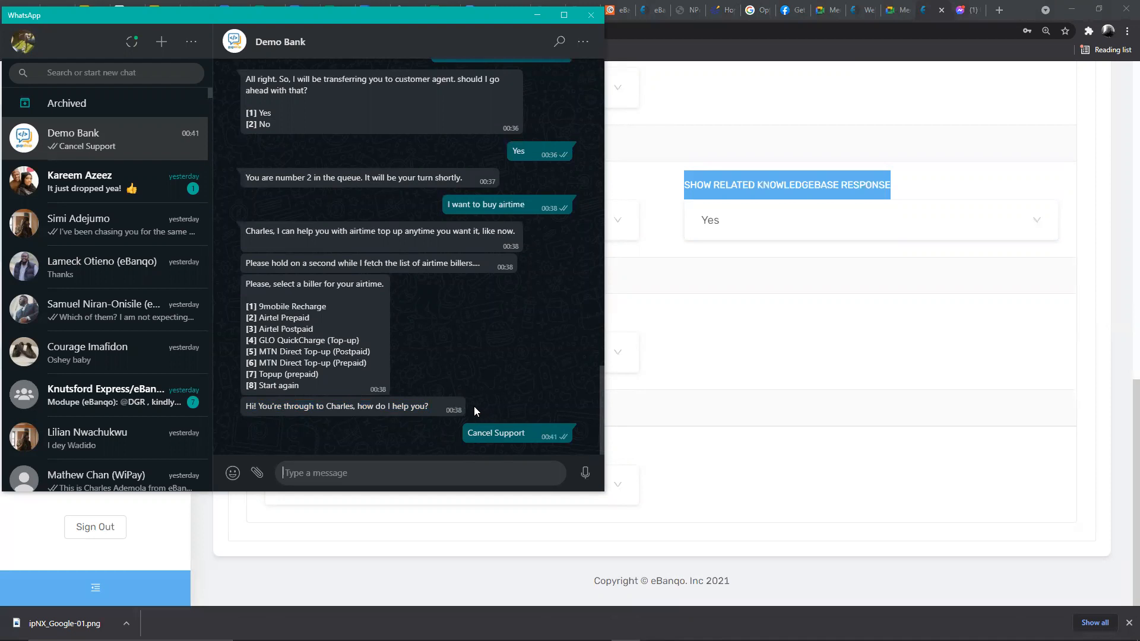
text(Yes)
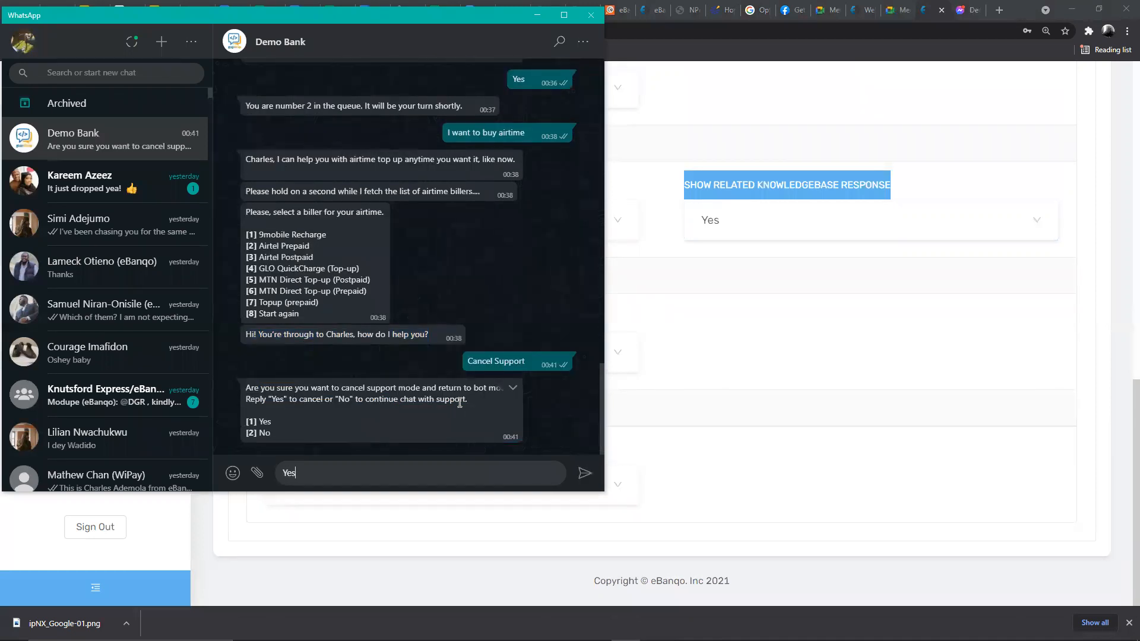
key(Return)
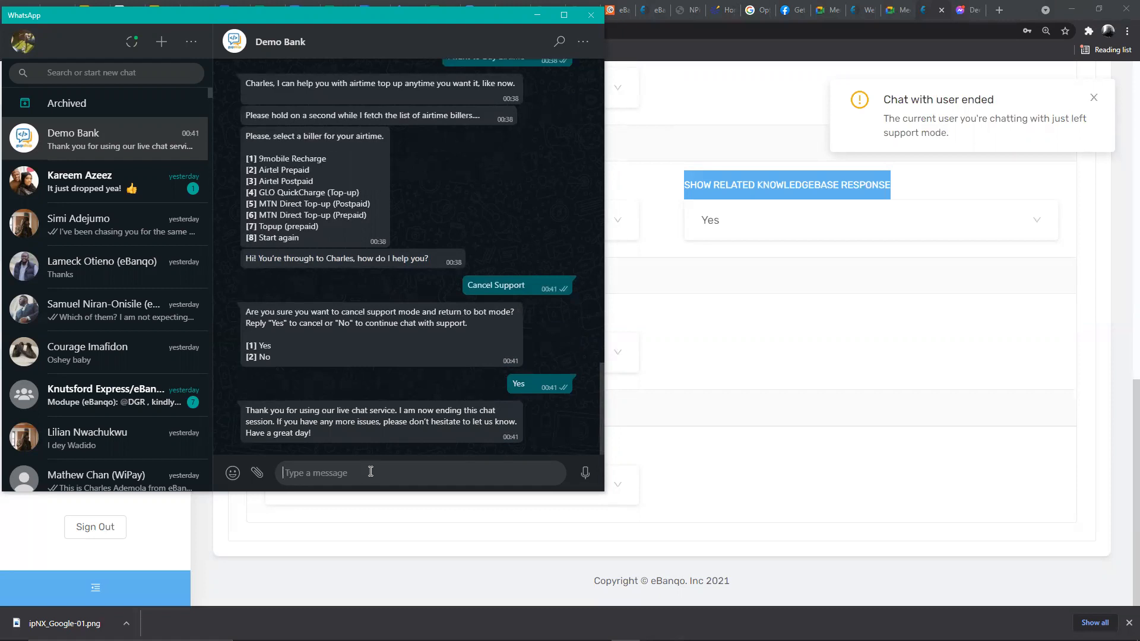
text(5)
key(Return)
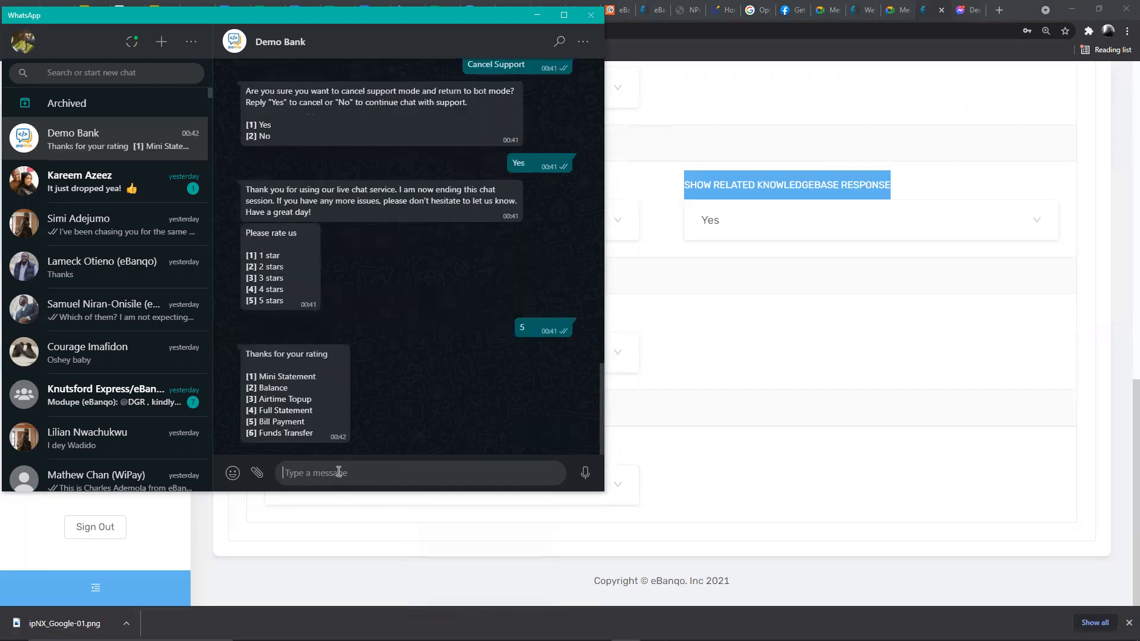
text(What kinds of loans do you have?)
key(Return)
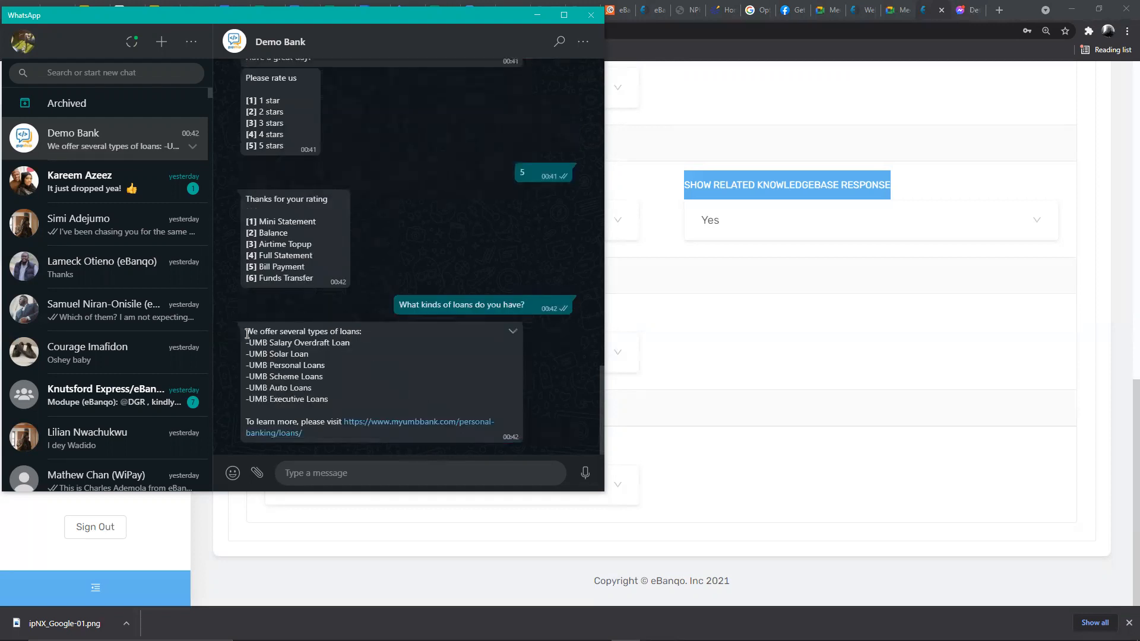
- Reply 'No' to the bot's loan-types answer, then return to eBanqo's related knowledgebase setting
drag(251, 332, 310, 434)
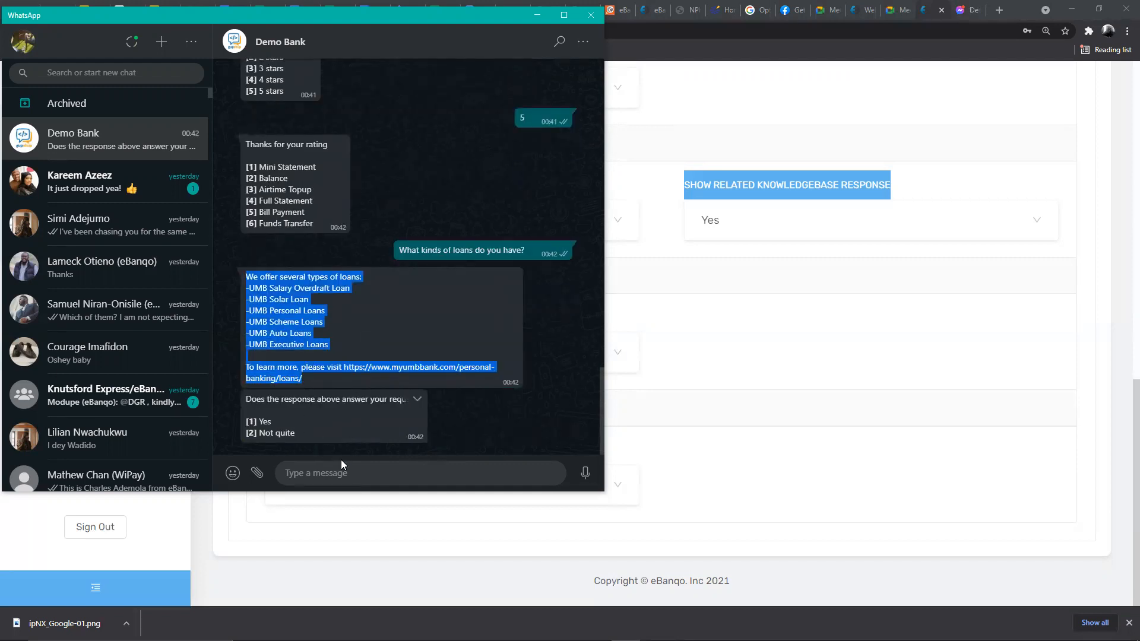
click(352, 470)
text(Yes)
key(BackSpace)
key(BackSpace)
key(BackSpace)
text(No)
key(Return)
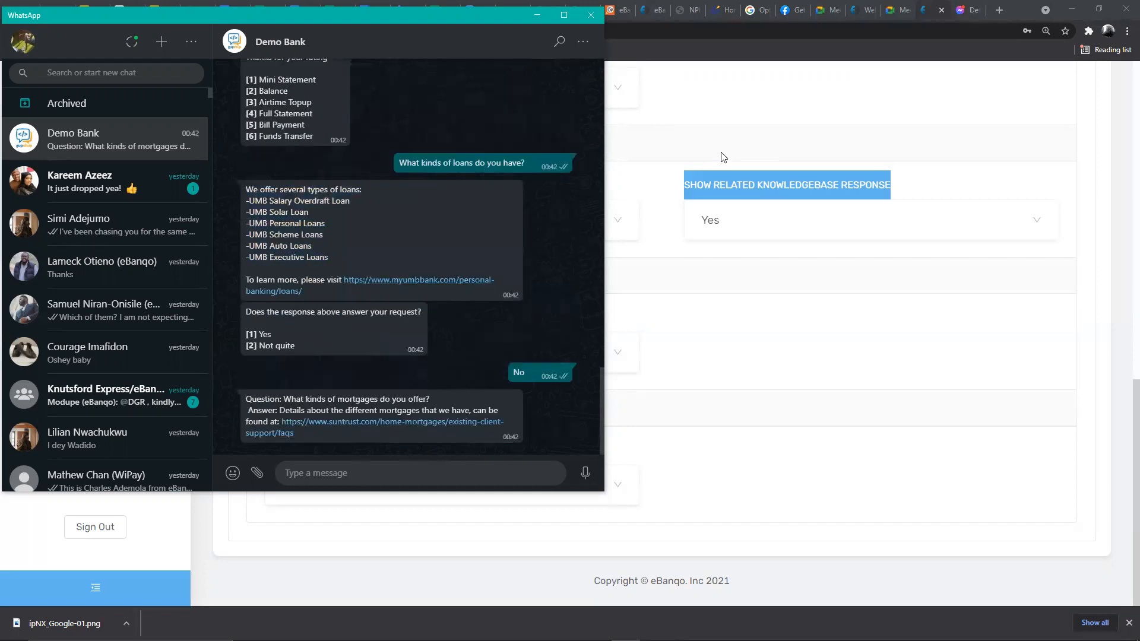
click(717, 184)
drag(674, 182, 893, 192)
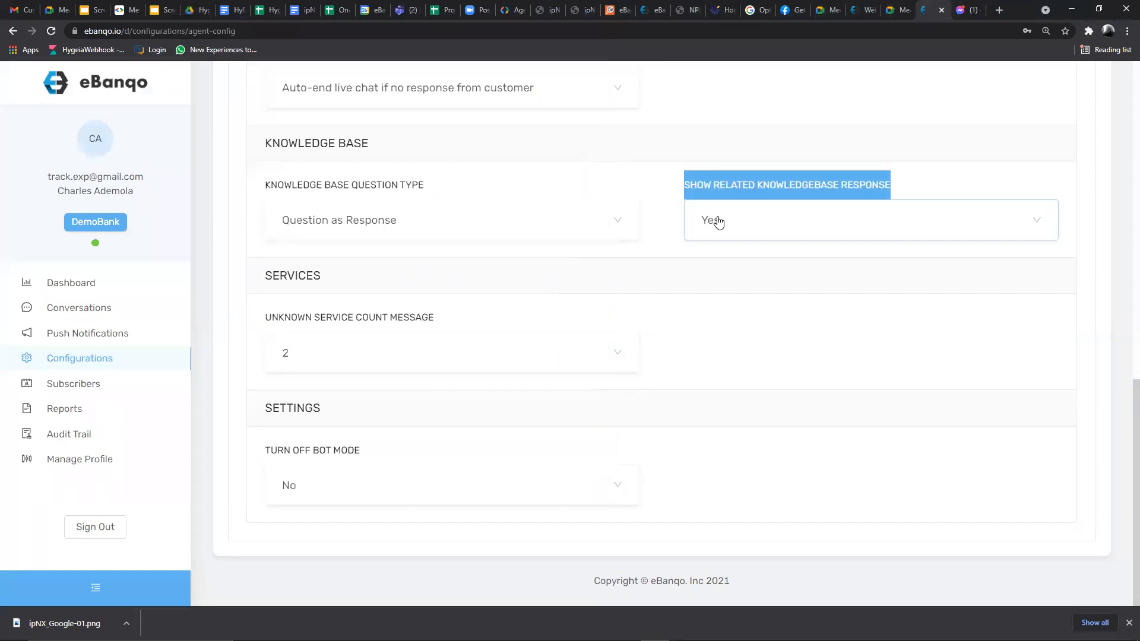
- After reviewing the mortgage answer, set Show Related Knowledgebase Response to No and return to WhatsApp
mouse_move(585, 640)
click(625, 629)
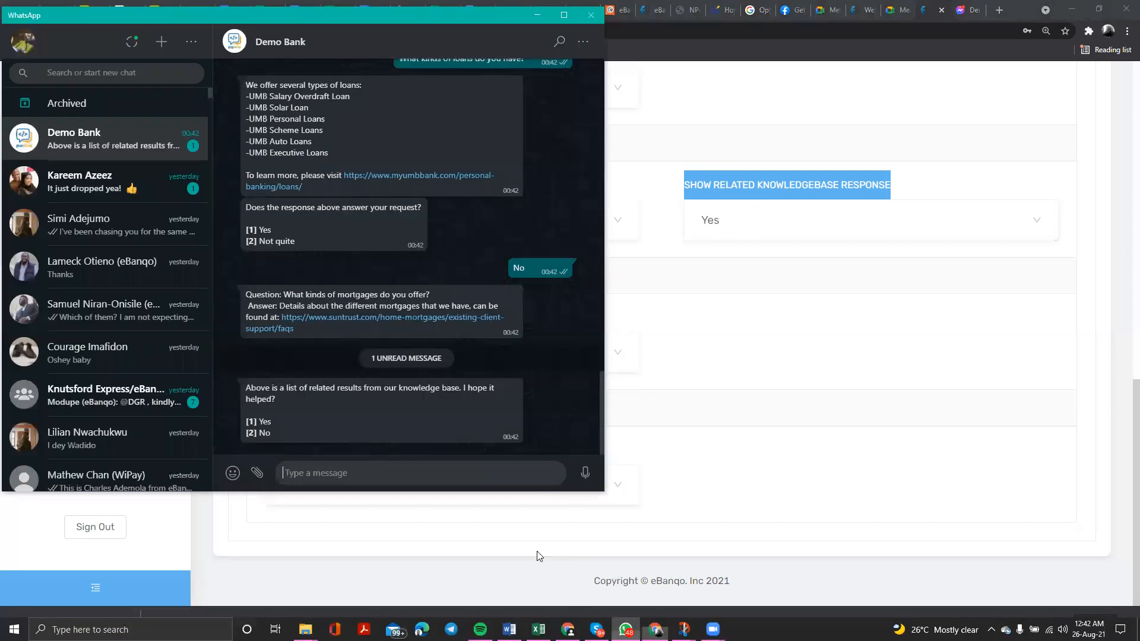
drag(248, 291, 306, 341)
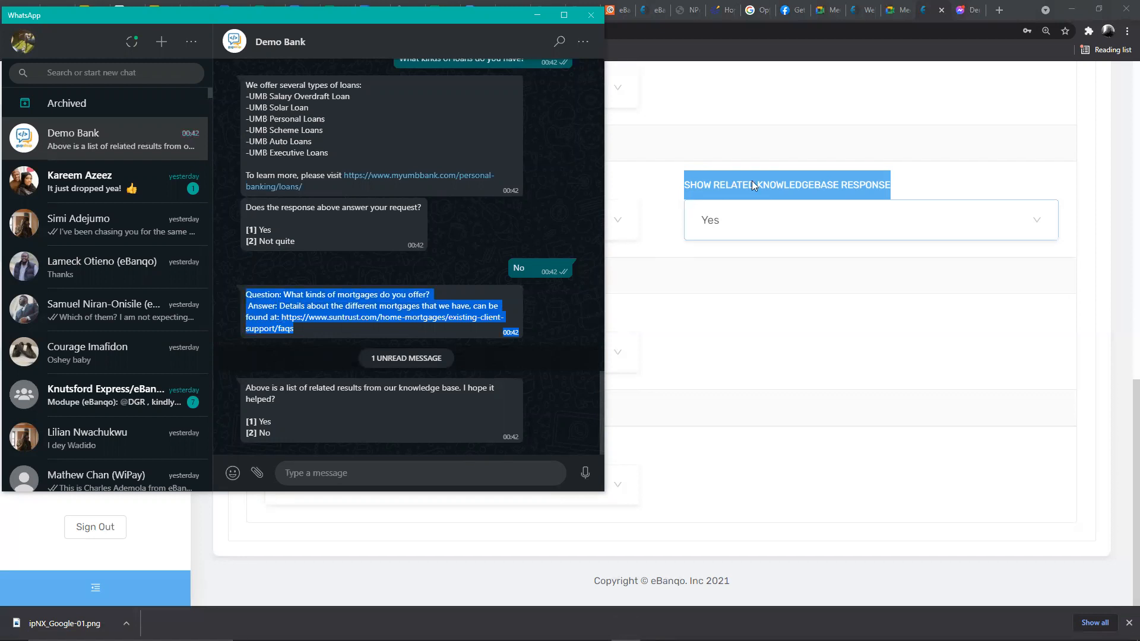
click(723, 222)
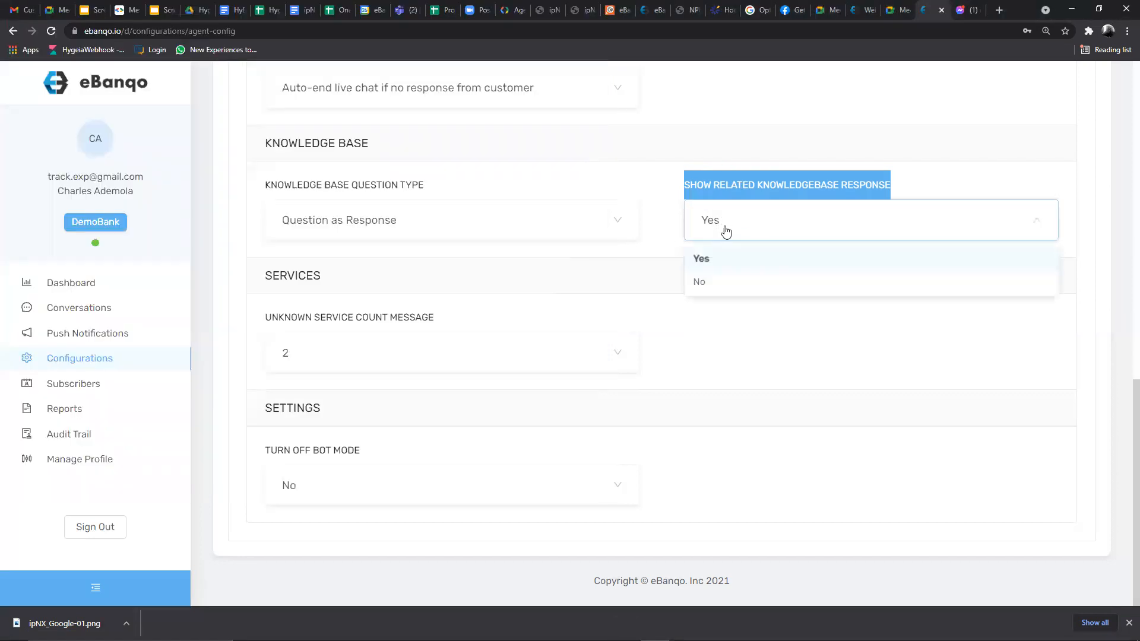
click(715, 283)
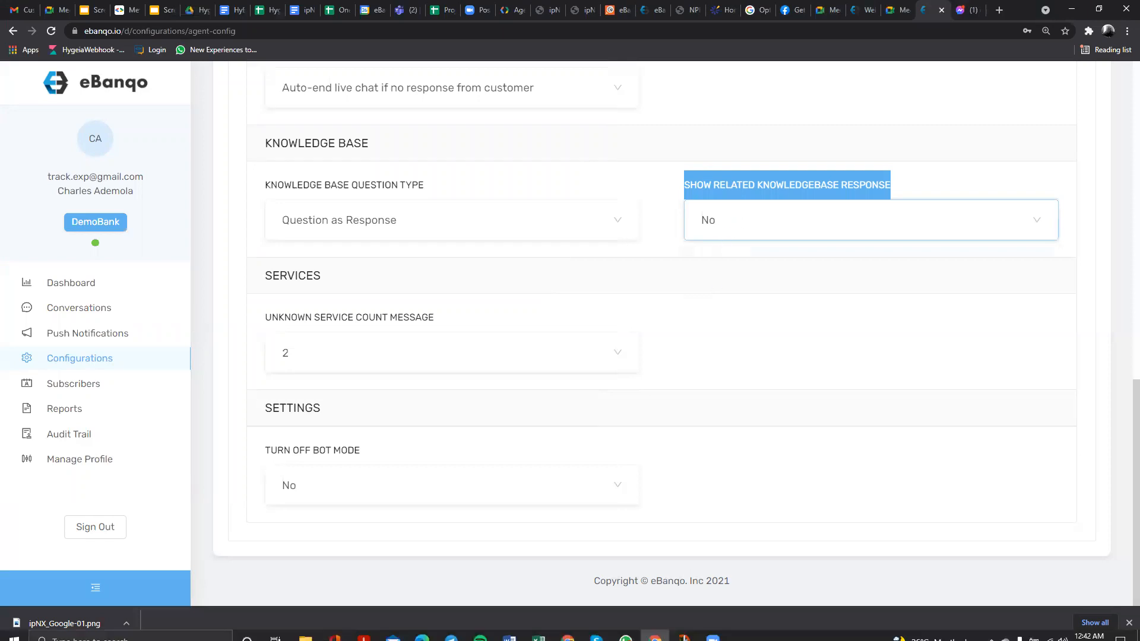
click(626, 628)
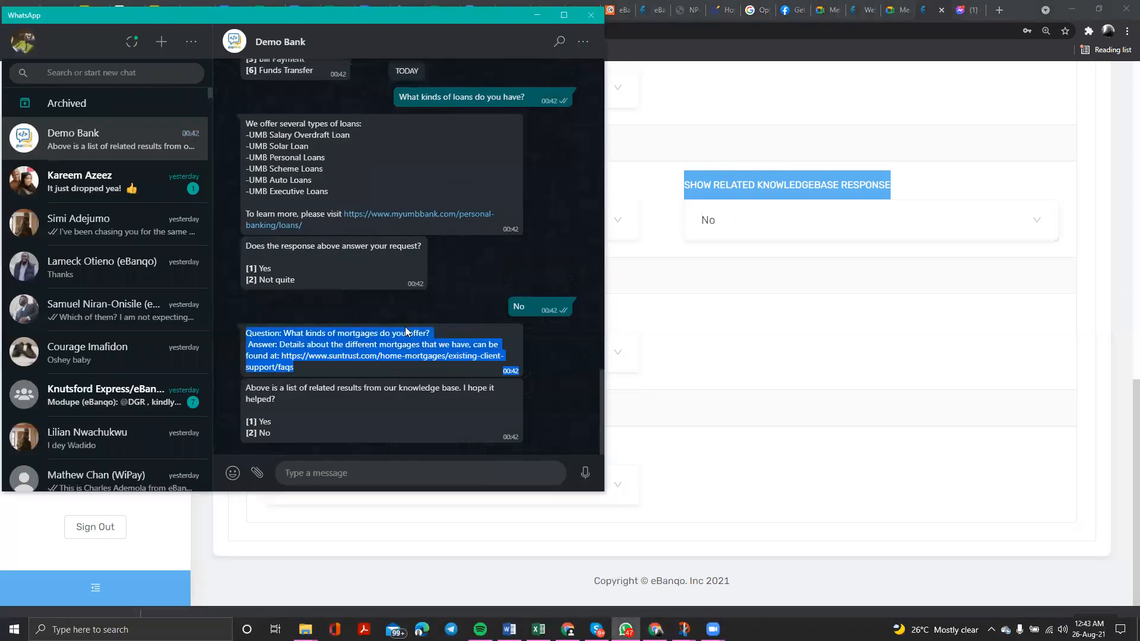
- Copy the earlier loan question and re-send it to the Demo Bank bot to retest
click(249, 334)
drag(248, 333, 311, 383)
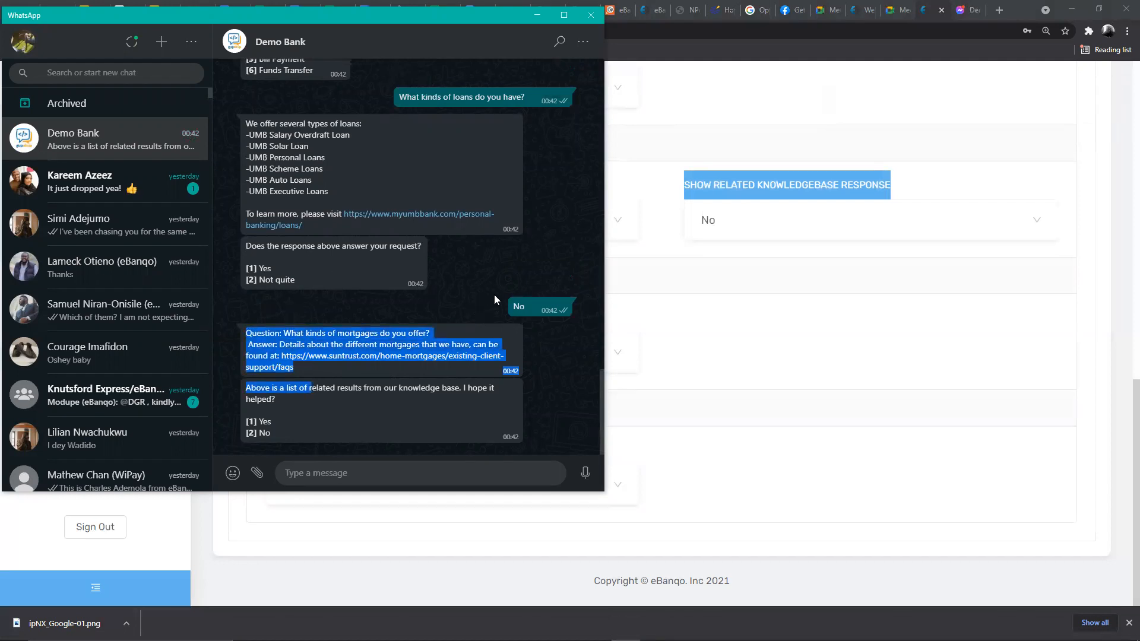
click(515, 306)
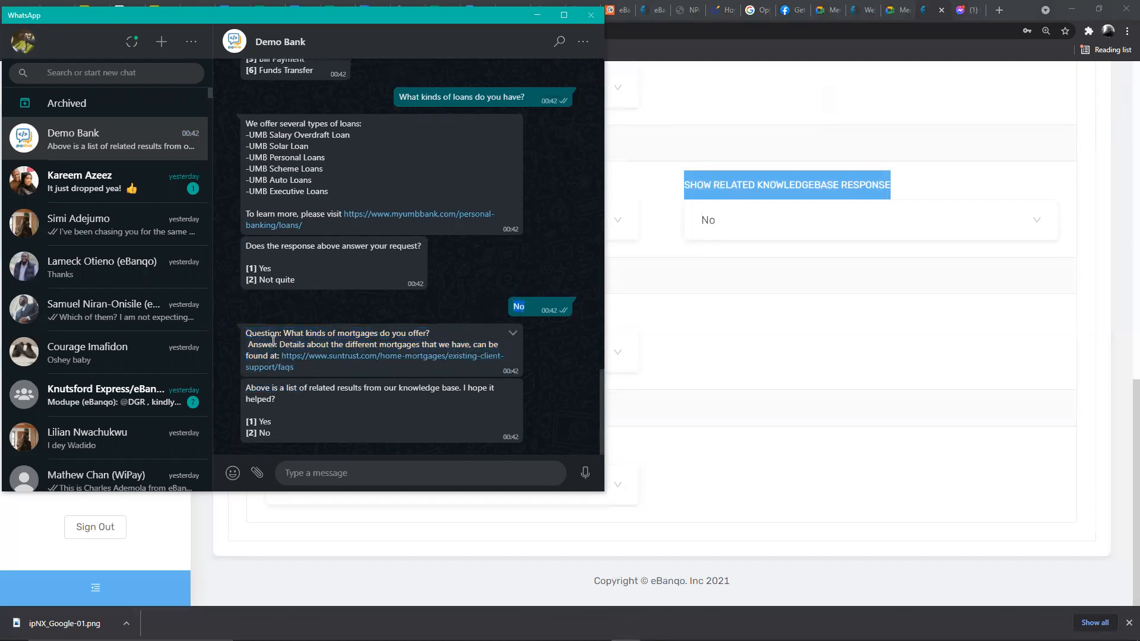
drag(245, 332, 274, 438)
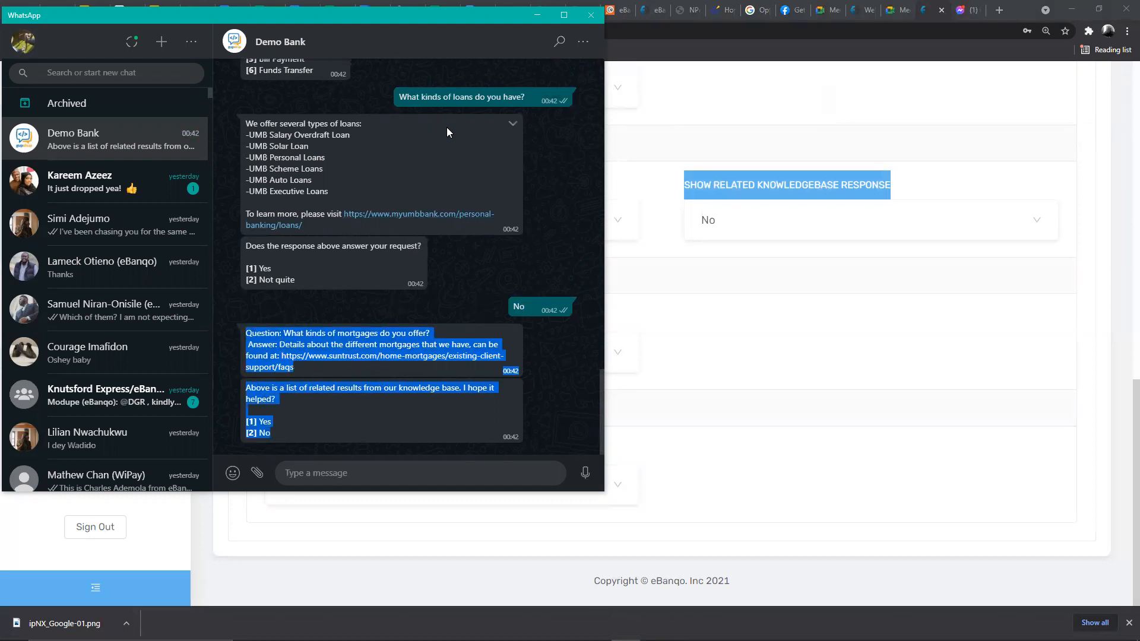
drag(524, 98, 397, 96)
key(ctrl+c)
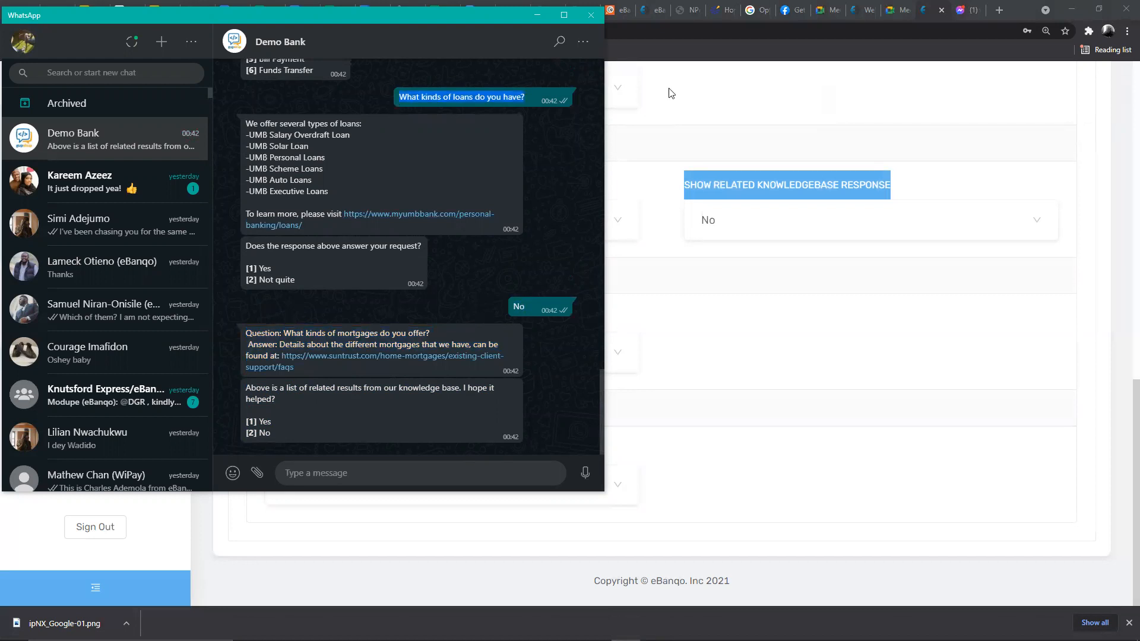
click(358, 471)
key(ctrl+v)
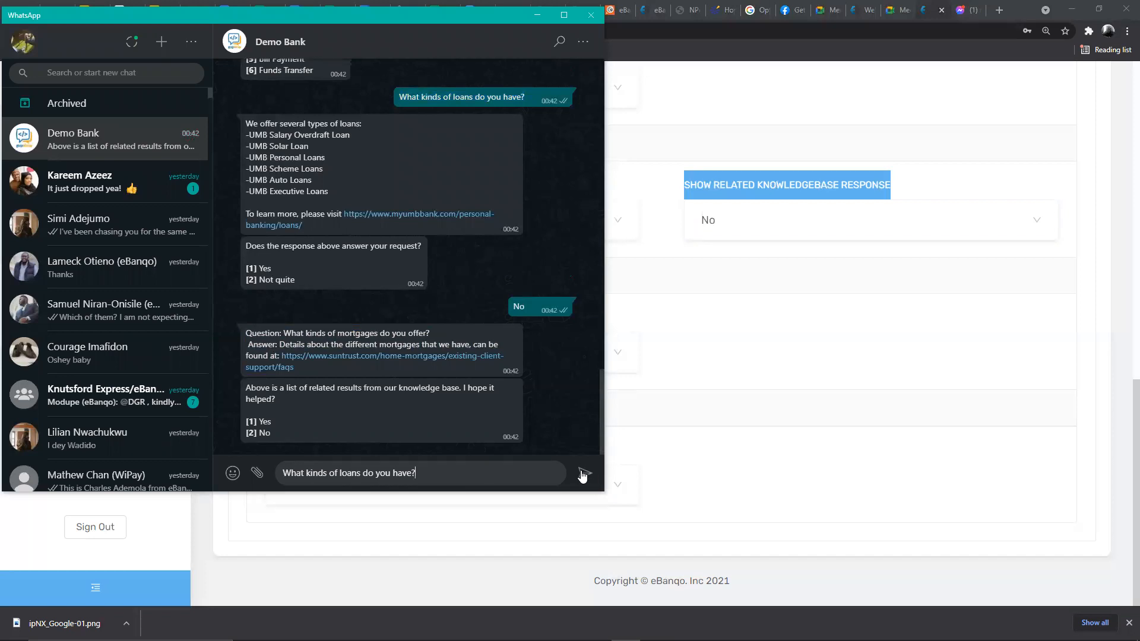
click(583, 473)
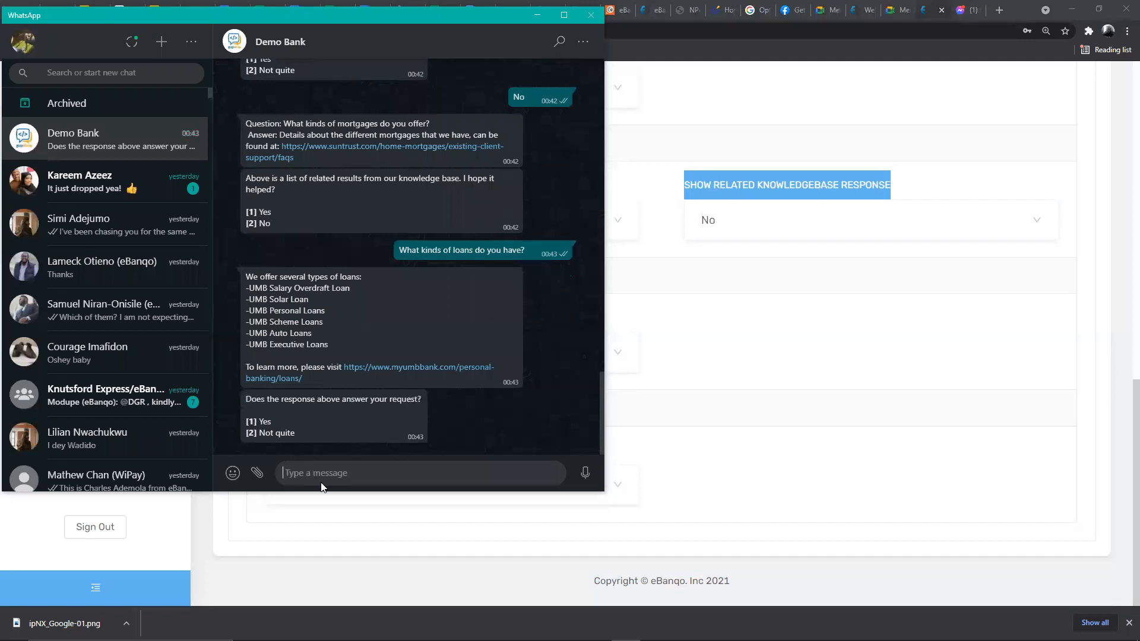
- Reply 'No', get the support-agent offer, then set related knowledgebase responses back to Yes
text(No)
key(Return)
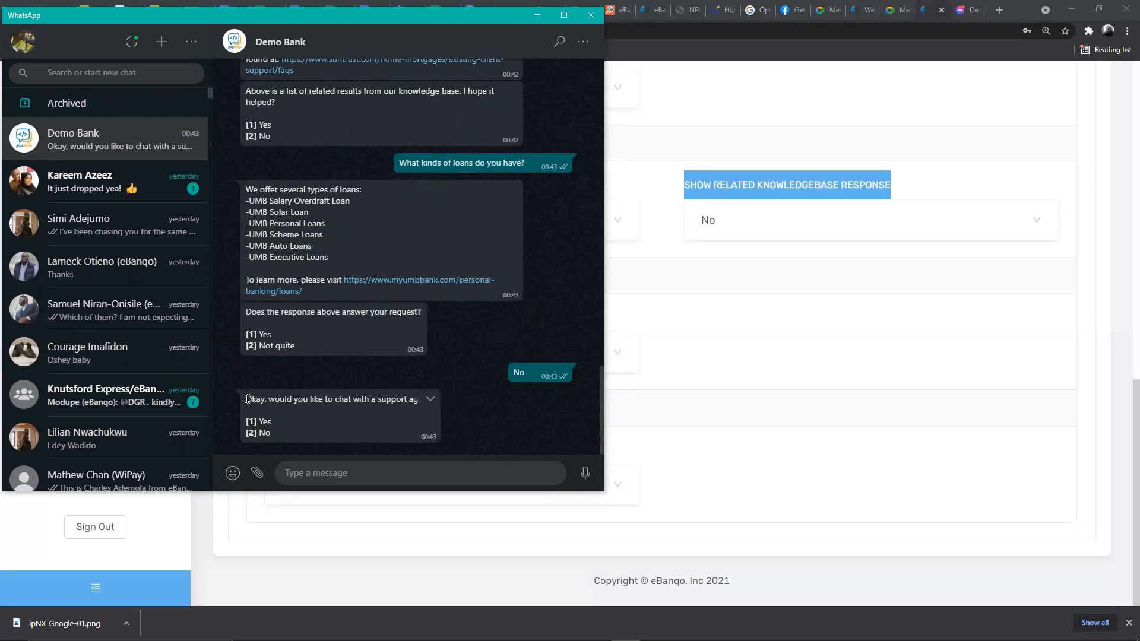
drag(249, 398, 293, 432)
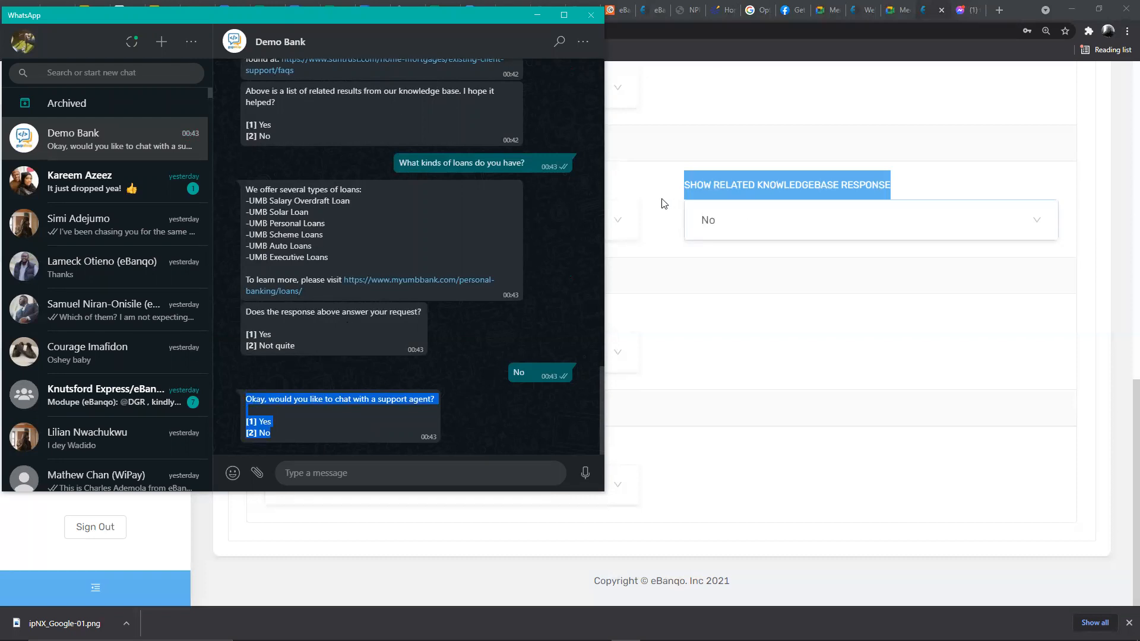
click(719, 224)
click(724, 259)
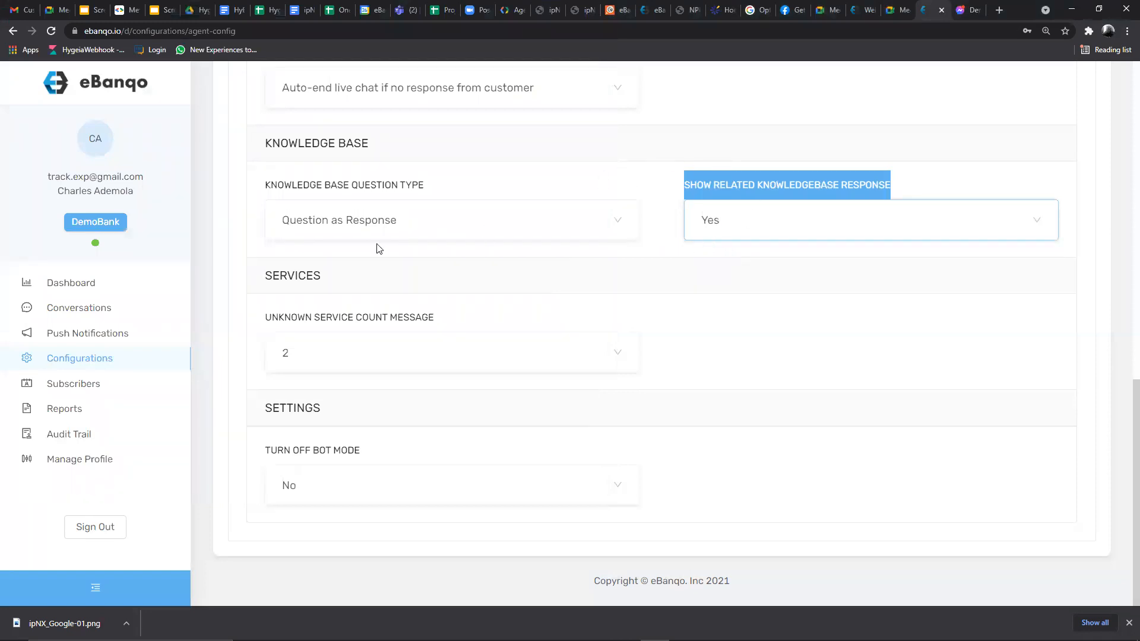
- Leave the knowledge base question type on Question as Response and switch back to the Demo Bank chat
click(263, 185)
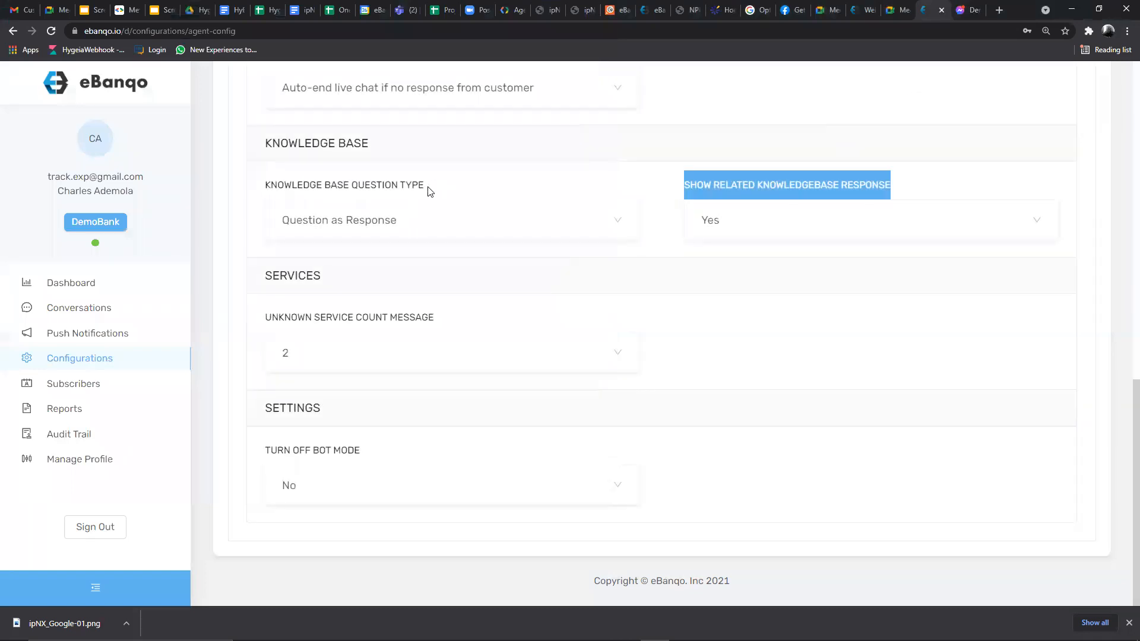
click(297, 223)
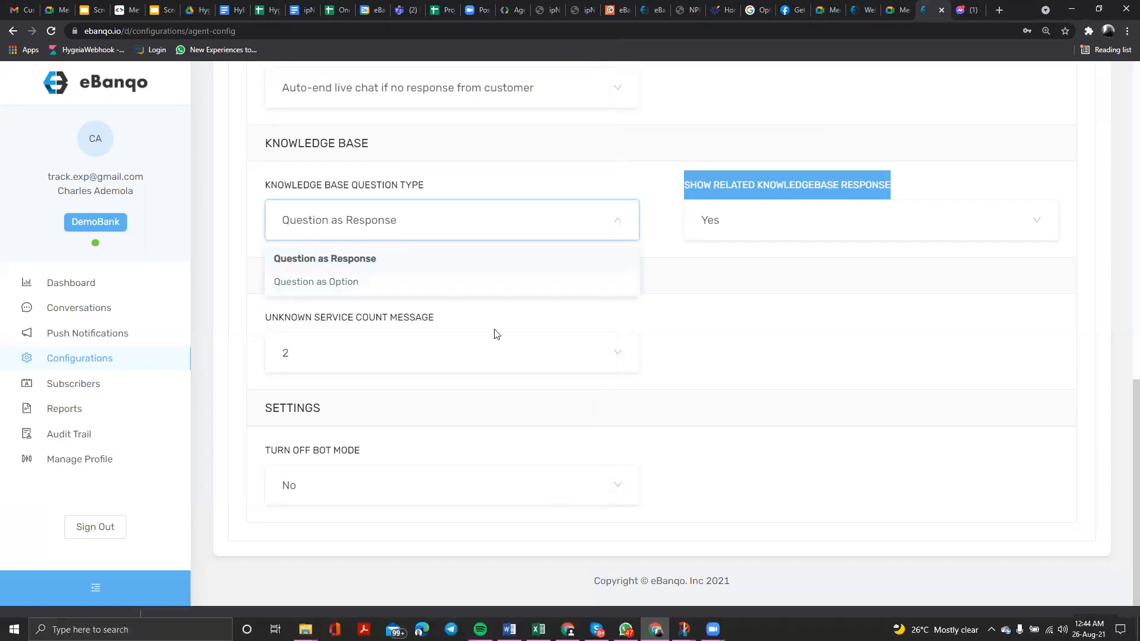
click(496, 354)
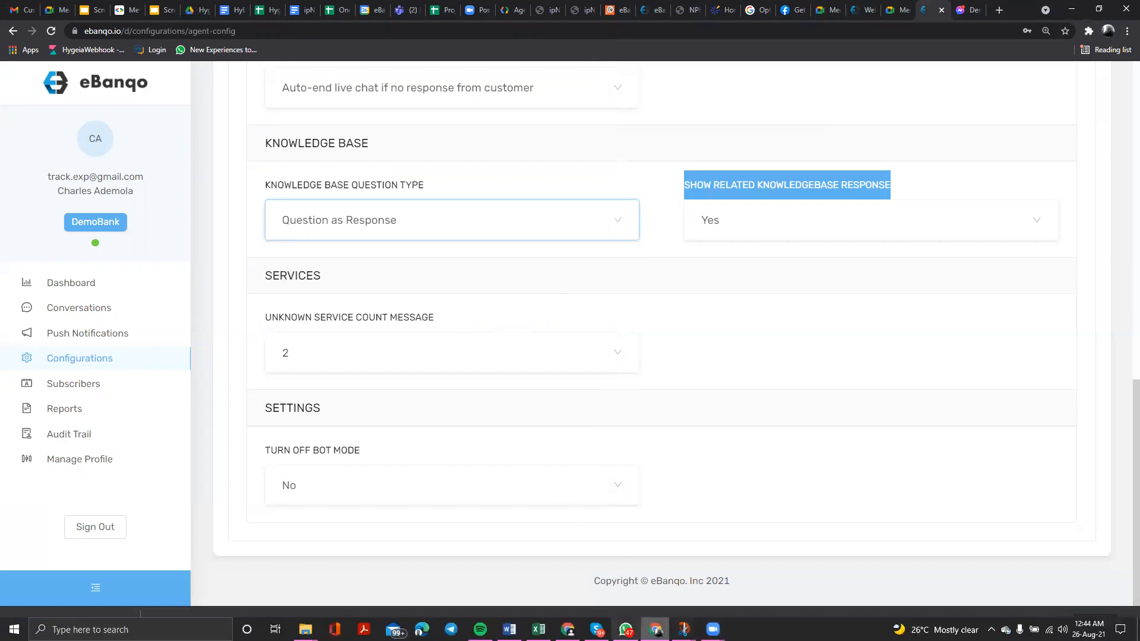
click(626, 631)
- Scroll back through the Demo Bank chat to review the loan-types, borrowing and card replies
scroll(472, 331, up, 3)
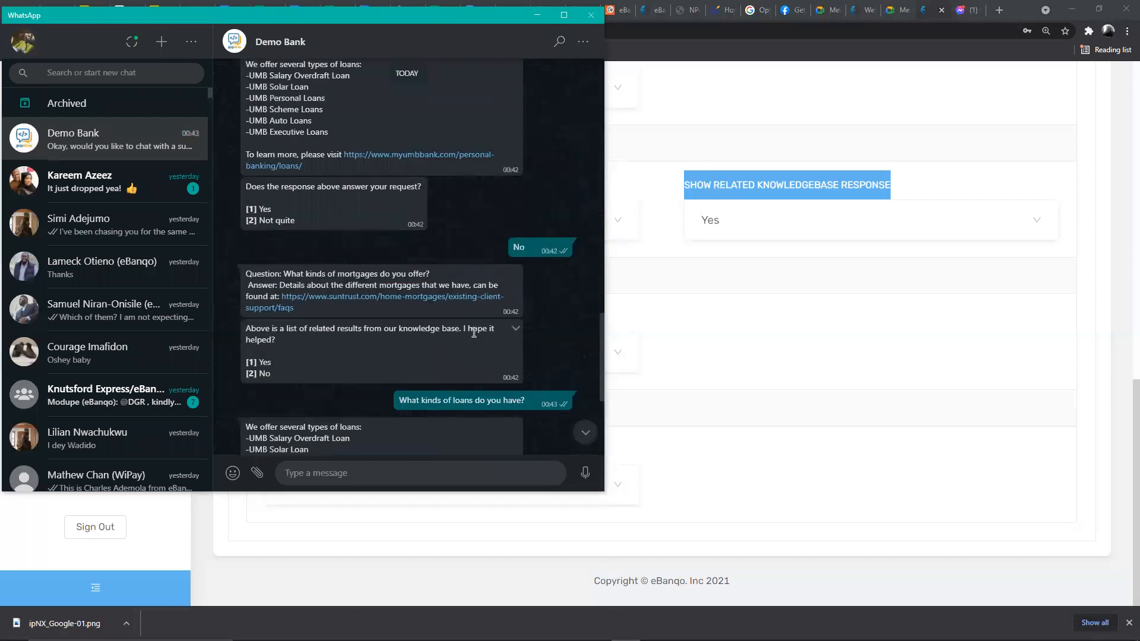
scroll(319, 207, up, 2)
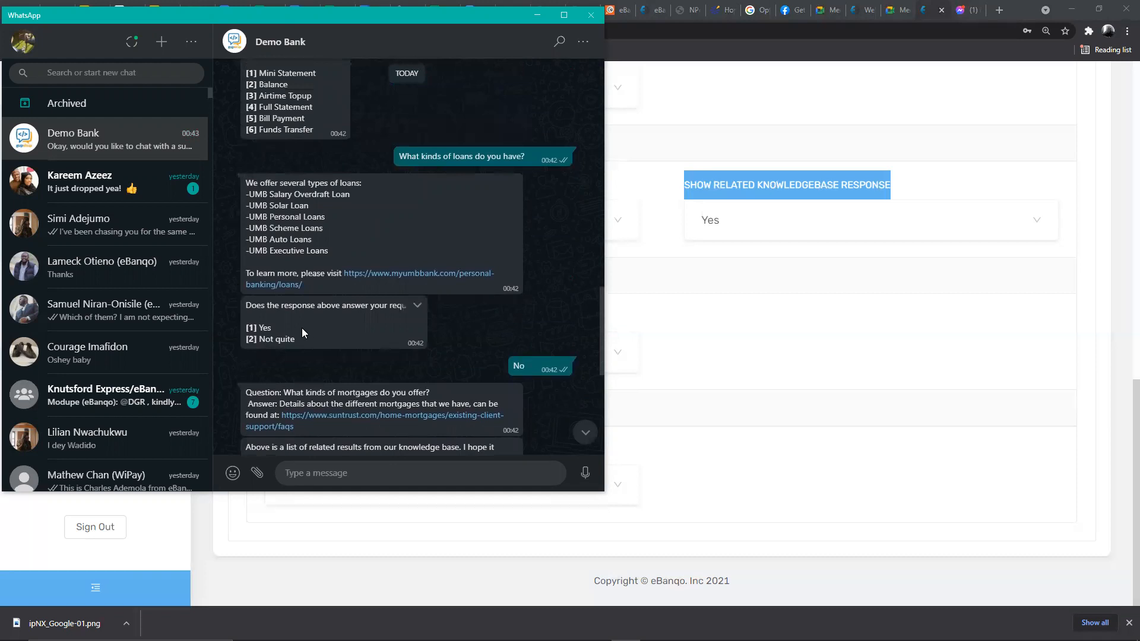
scroll(273, 325, down, 3)
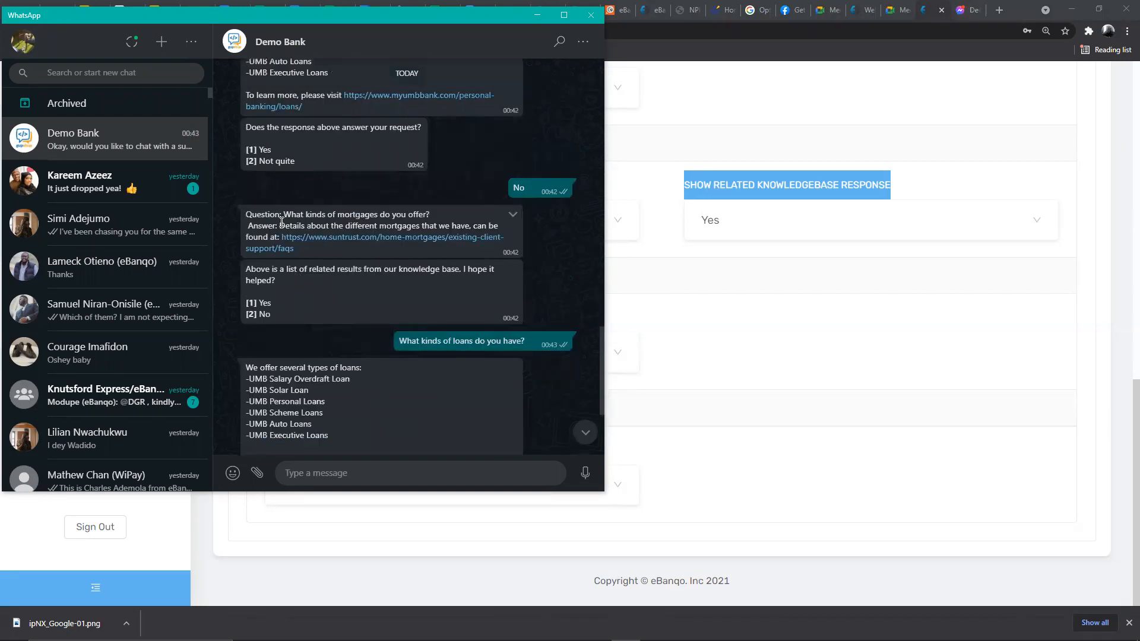
scroll(384, 228, up, 10)
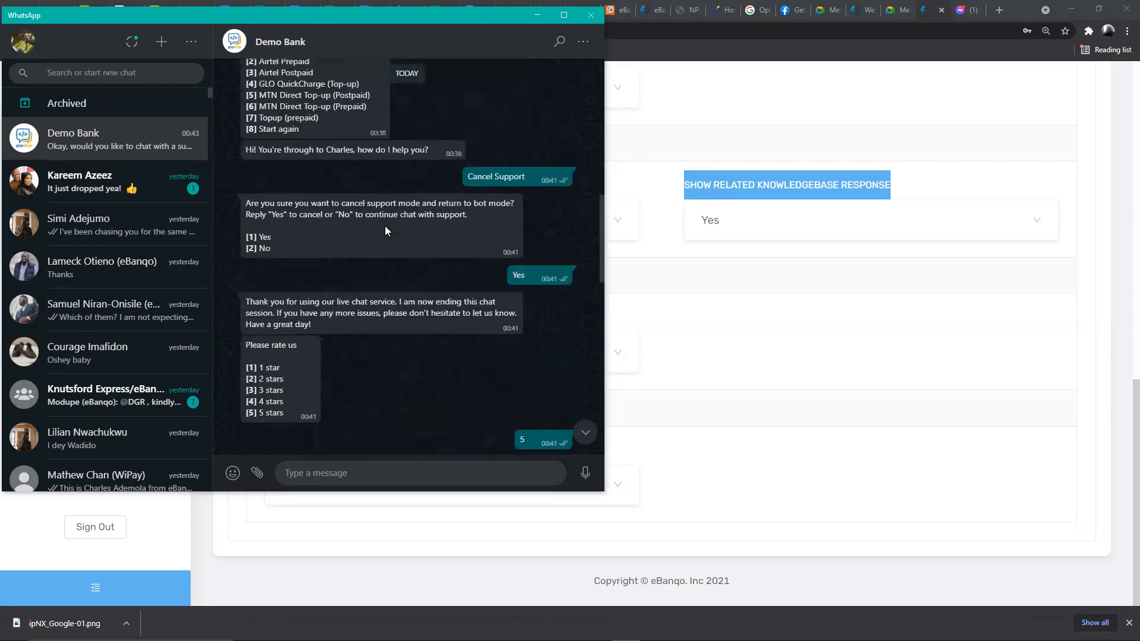
scroll(384, 225, up, 15)
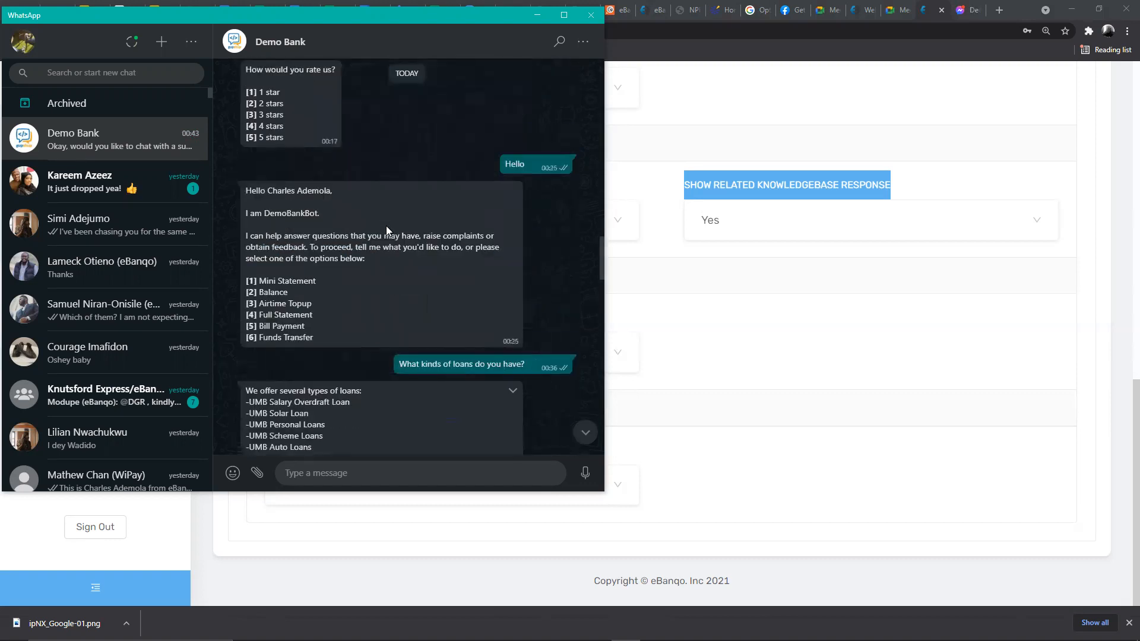
scroll(386, 225, up, 10)
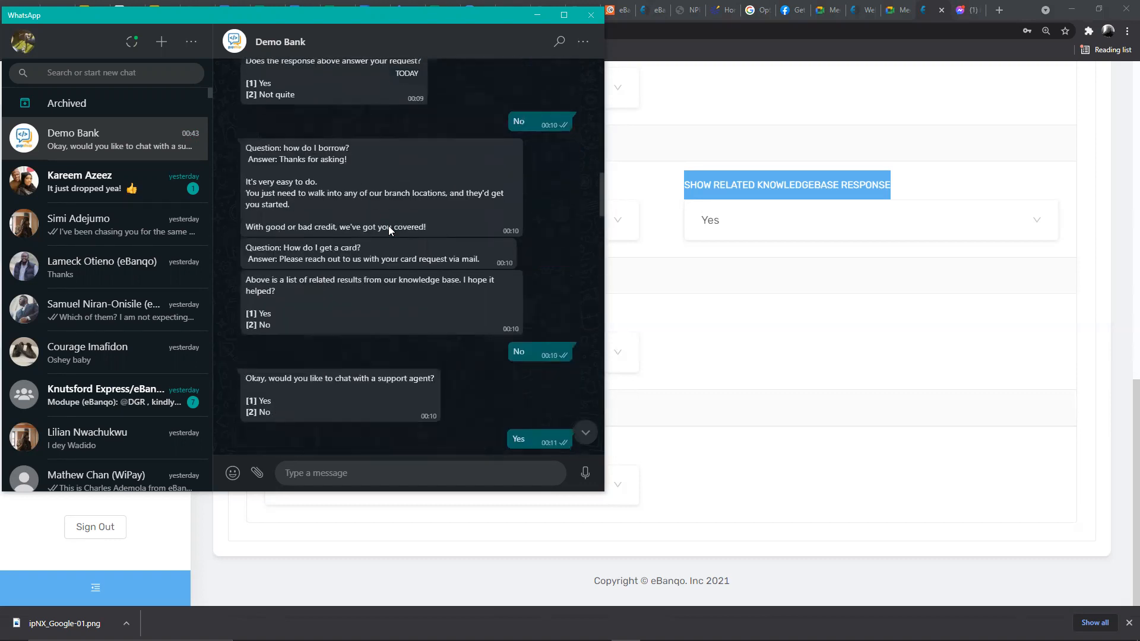
scroll(388, 226, up, 4)
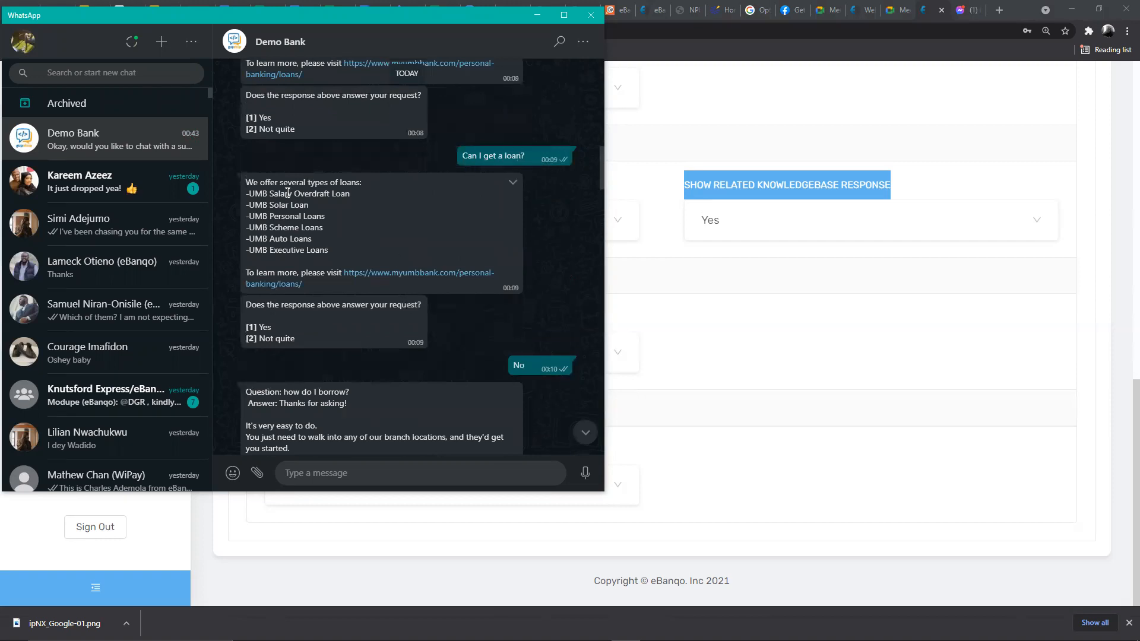
drag(250, 184, 309, 348)
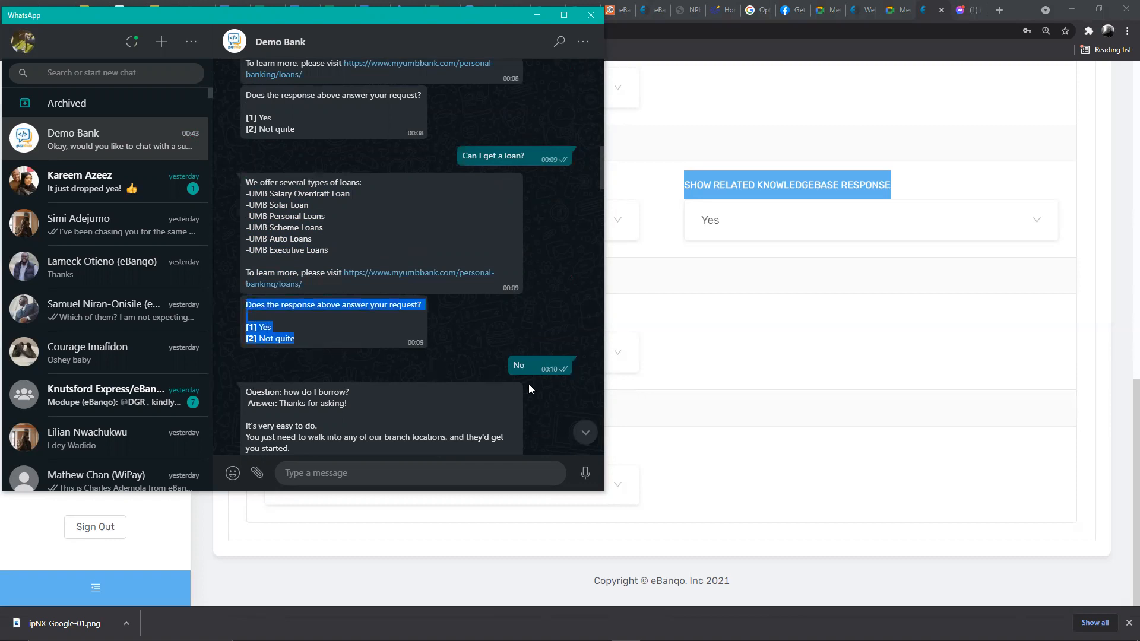
scroll(426, 291, down, 2)
scroll(230, 261, down, 1)
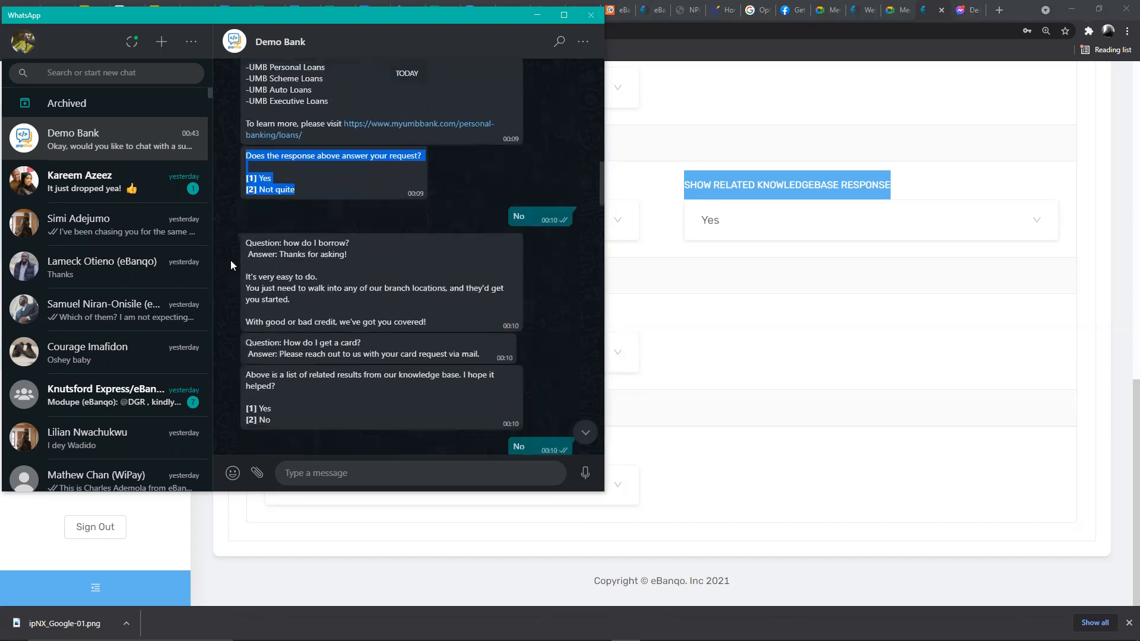
scroll(230, 261, down, 2)
drag(248, 155, 319, 331)
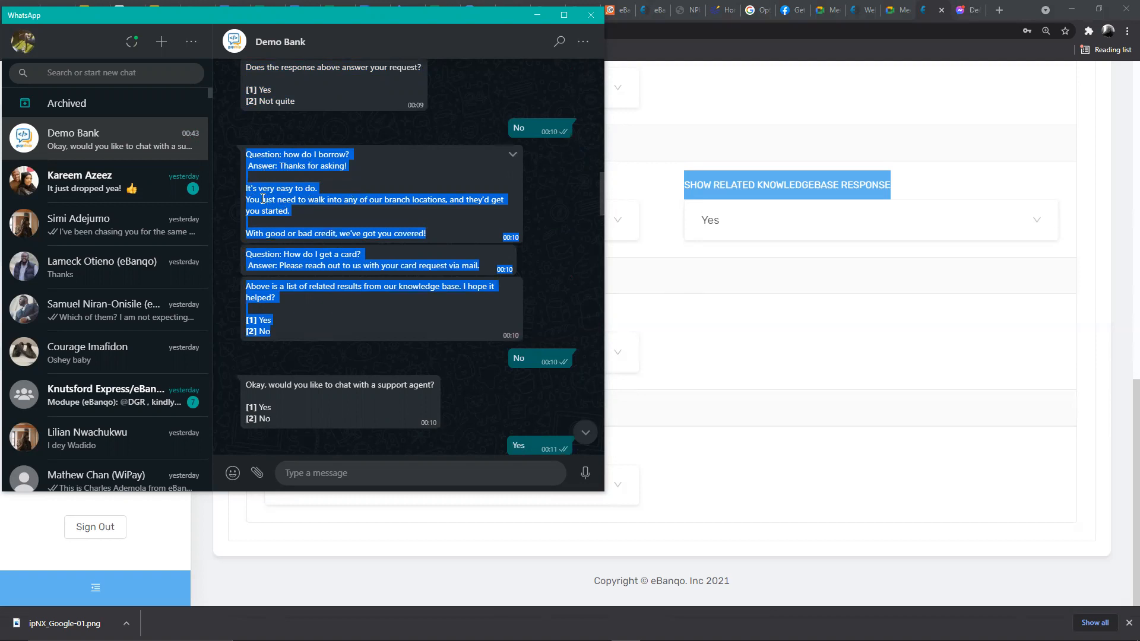
- Set the knowledge base question type to Question as Option, then return to the Demo Bank chat
click(651, 261)
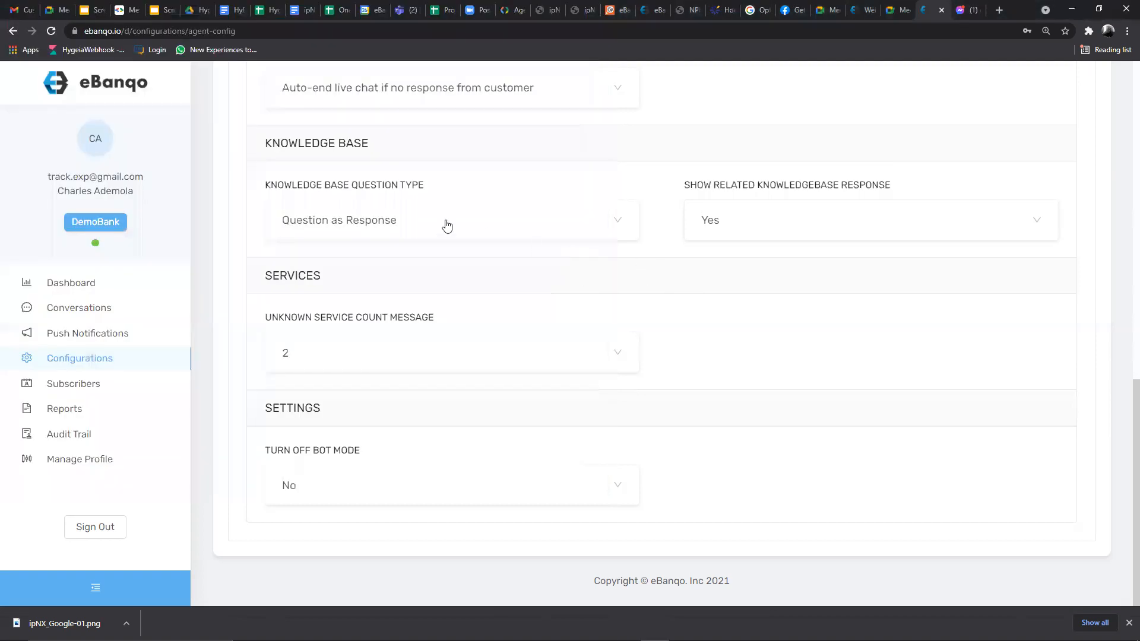
click(296, 220)
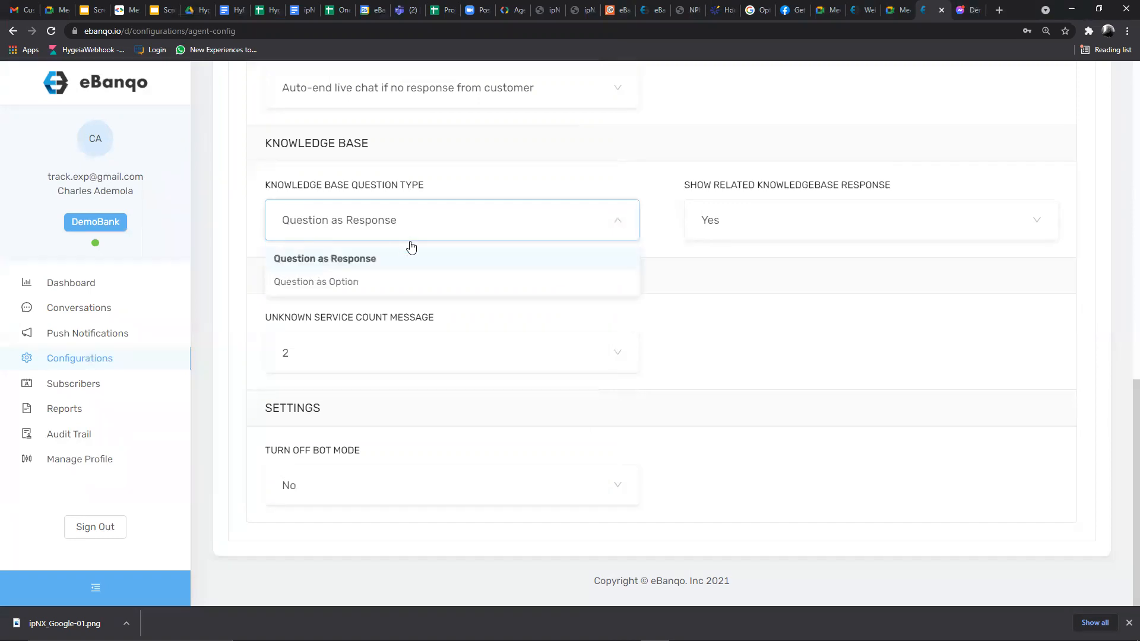
click(298, 282)
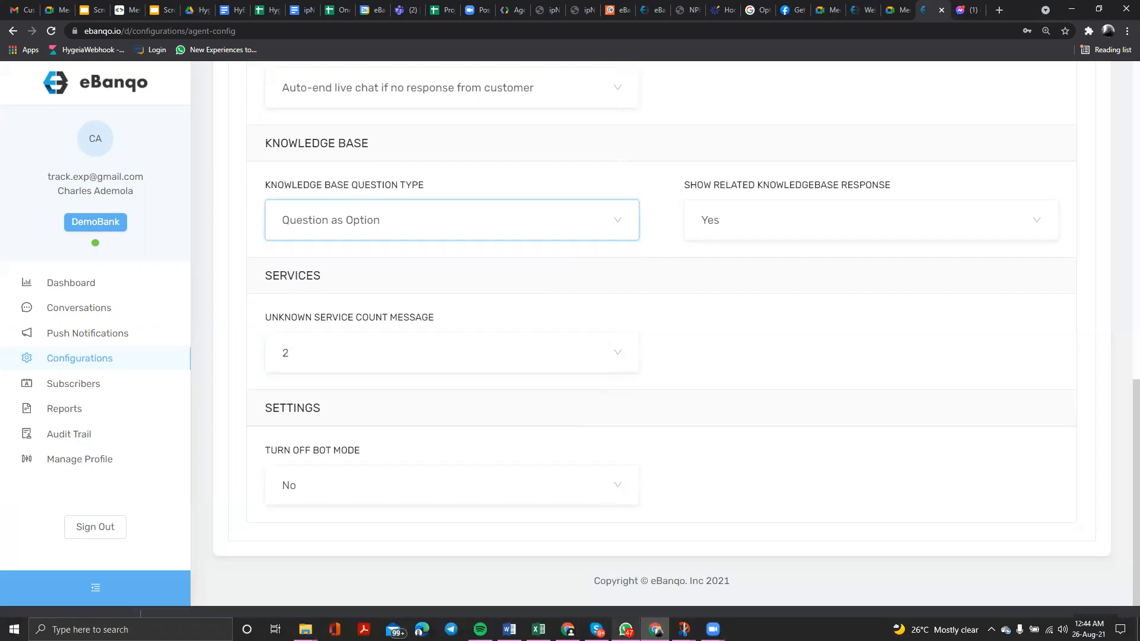
click(625, 629)
scroll(427, 223, up, 3)
- Copy the earlier 'Can I get a loan?' question and send it to the bot again
scroll(429, 222, up, 3)
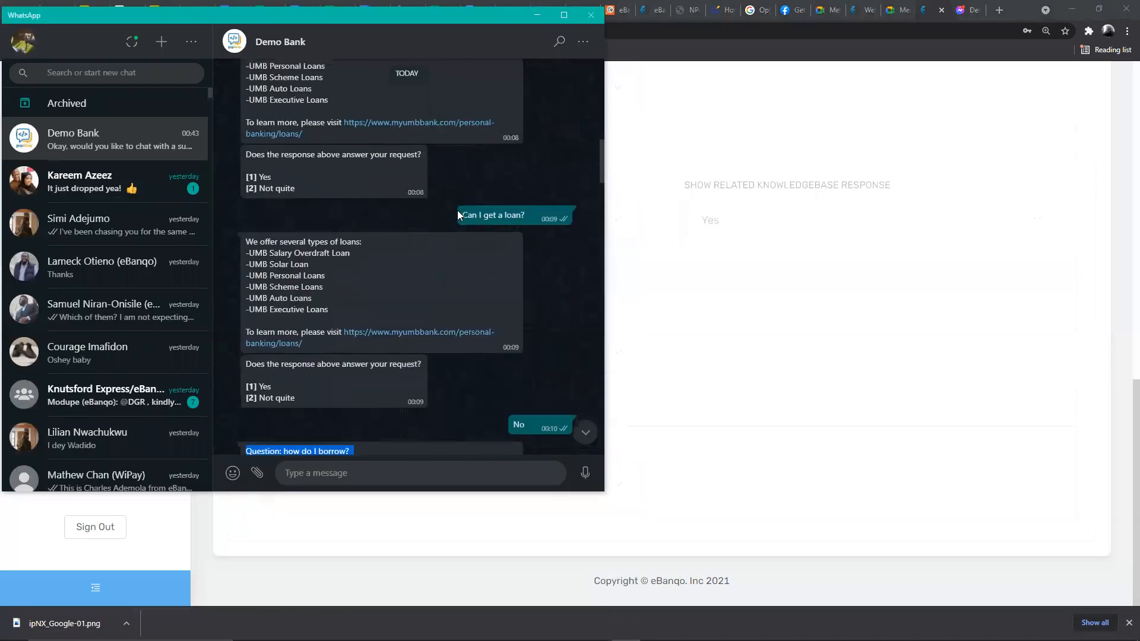
double_click(469, 214)
drag(500, 219, 525, 222)
key(ctrl+c)
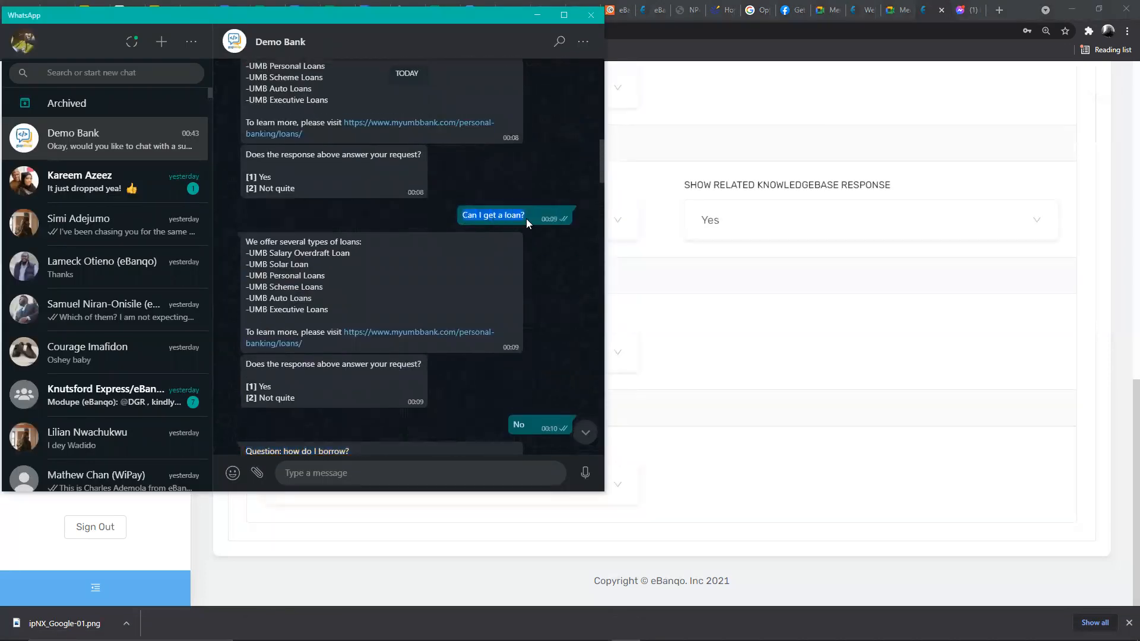
click(375, 472)
key(ctrl+v)
key(Return)
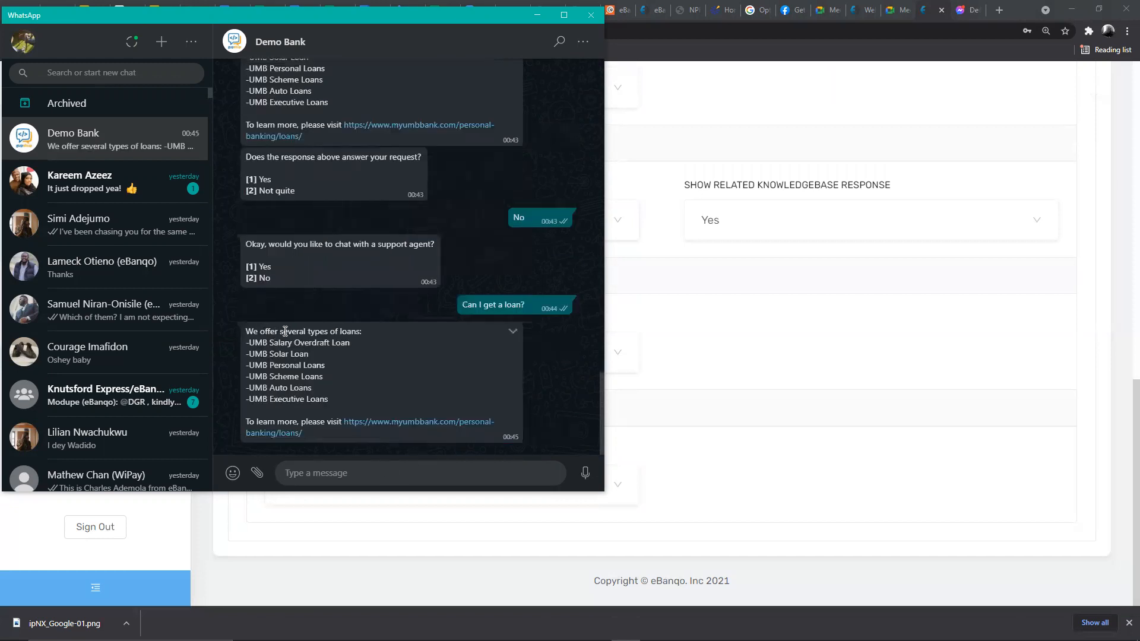
- Reply 'No' to the bot's new loan-types answer
drag(245, 331, 333, 446)
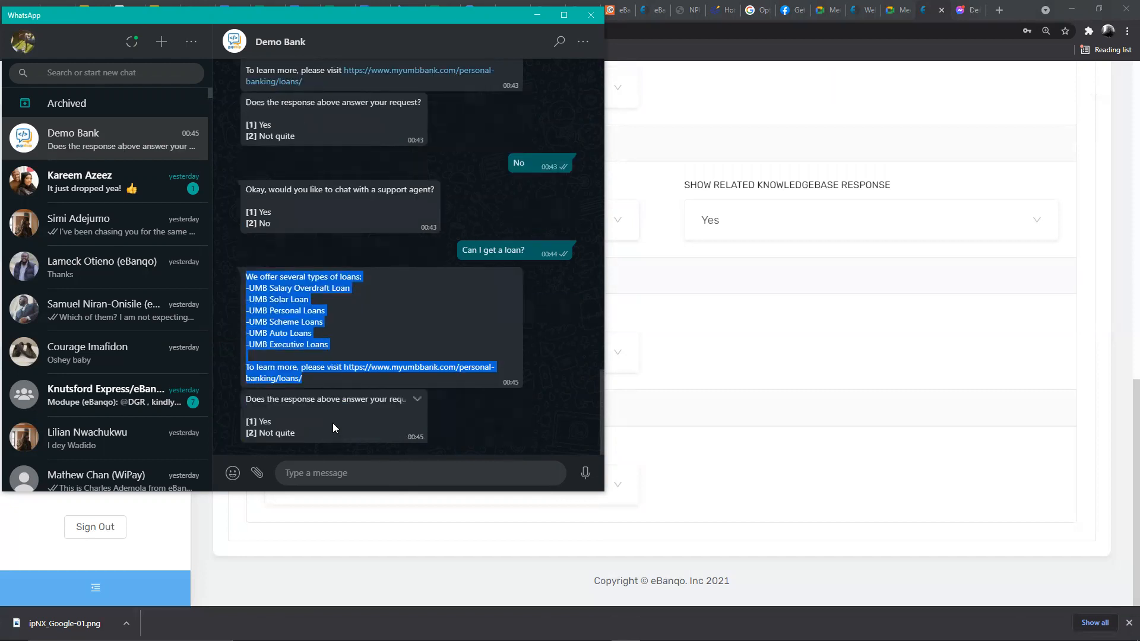
click(349, 474)
text(NO)
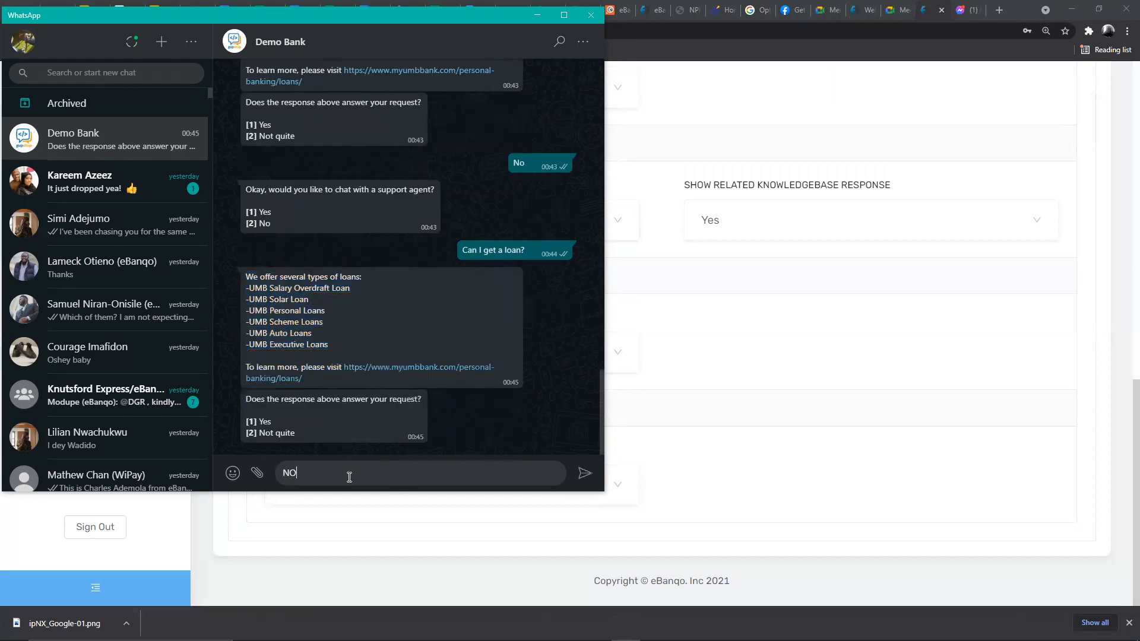
key(BackSpace)
text(o)
key(Return)
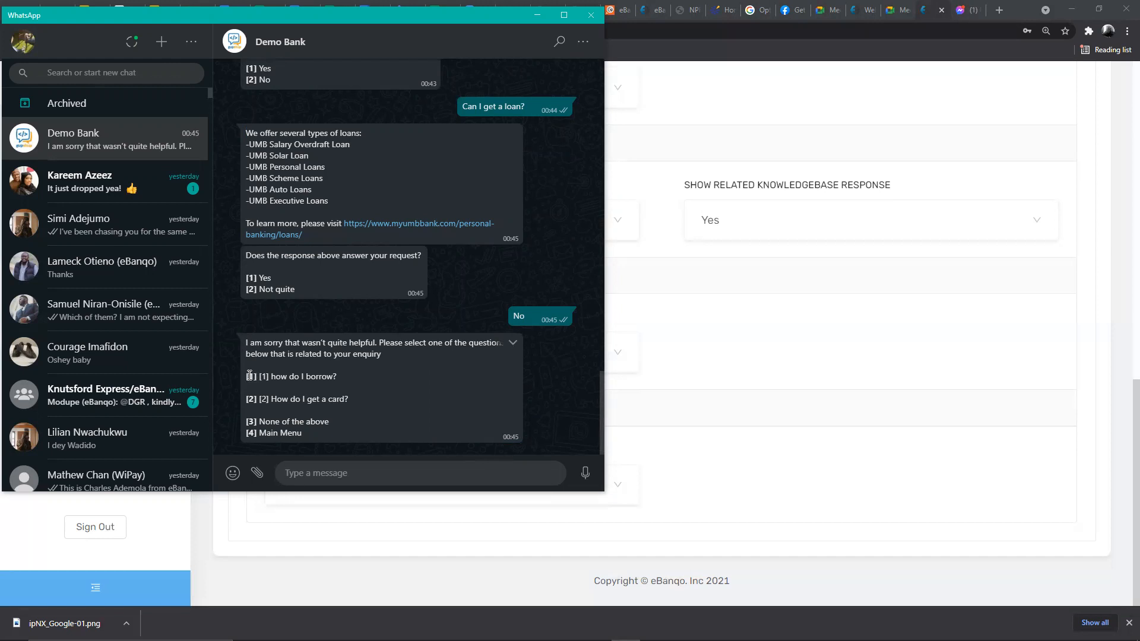
- From the suggested related questions, send '2' to pick 'How do I get a card?'
drag(249, 375, 349, 401)
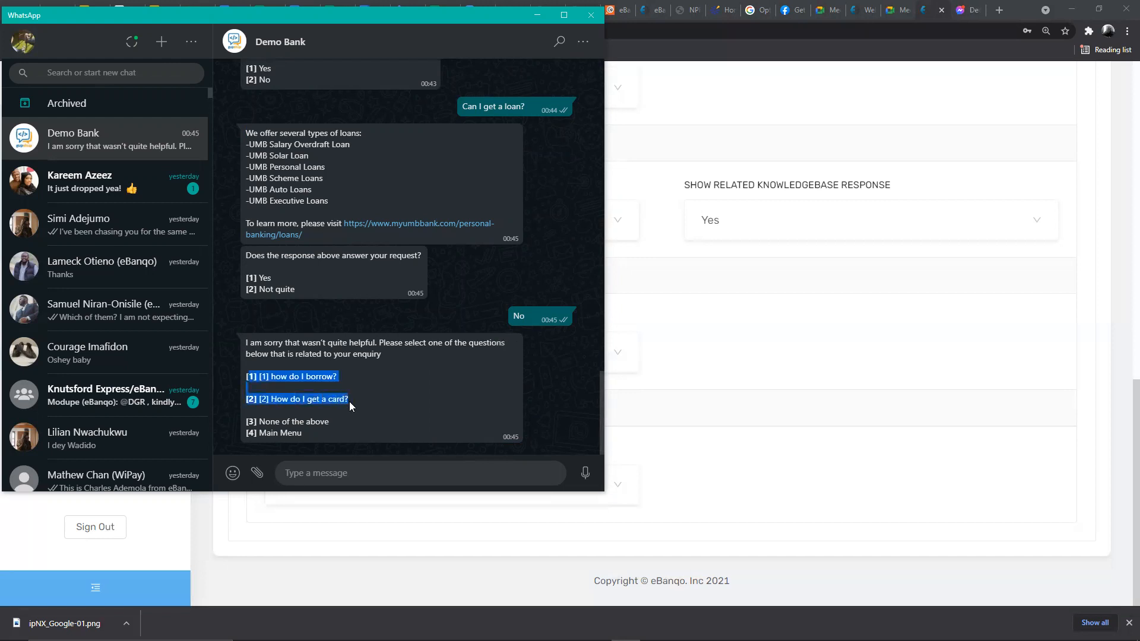
click(278, 378)
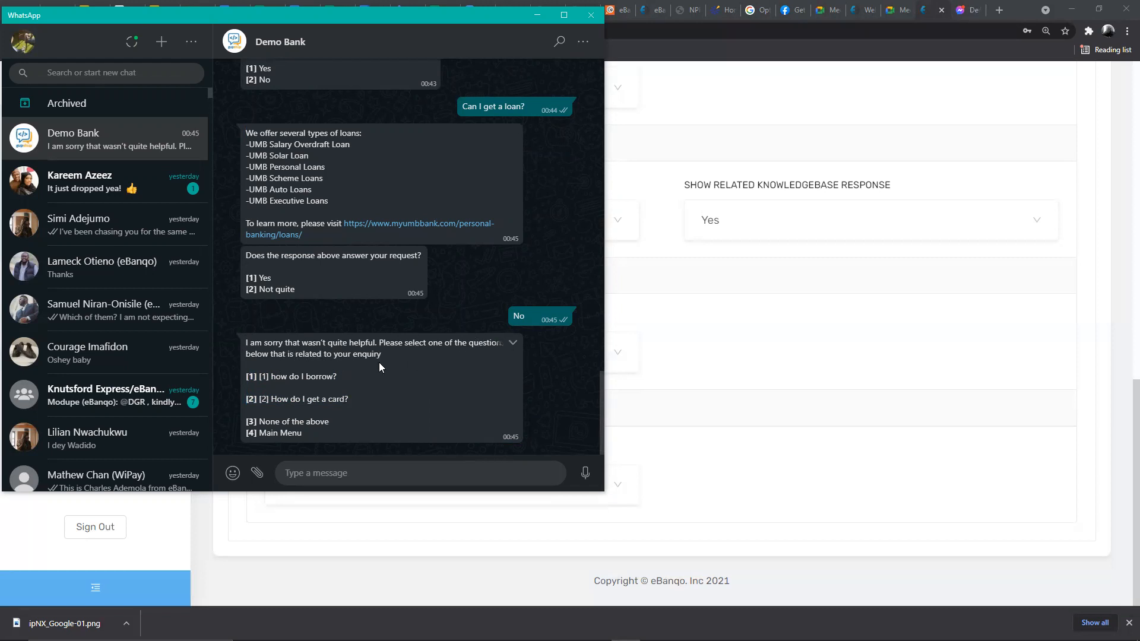
drag(248, 376, 344, 374)
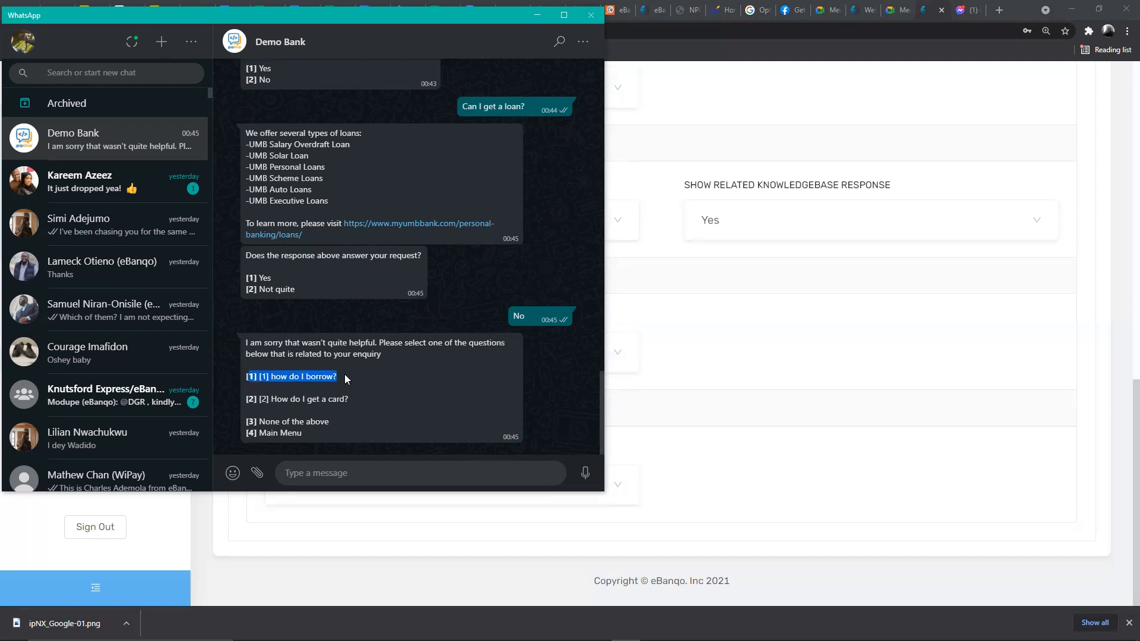
drag(248, 399, 353, 417)
click(336, 473)
text(2)
key(Return)
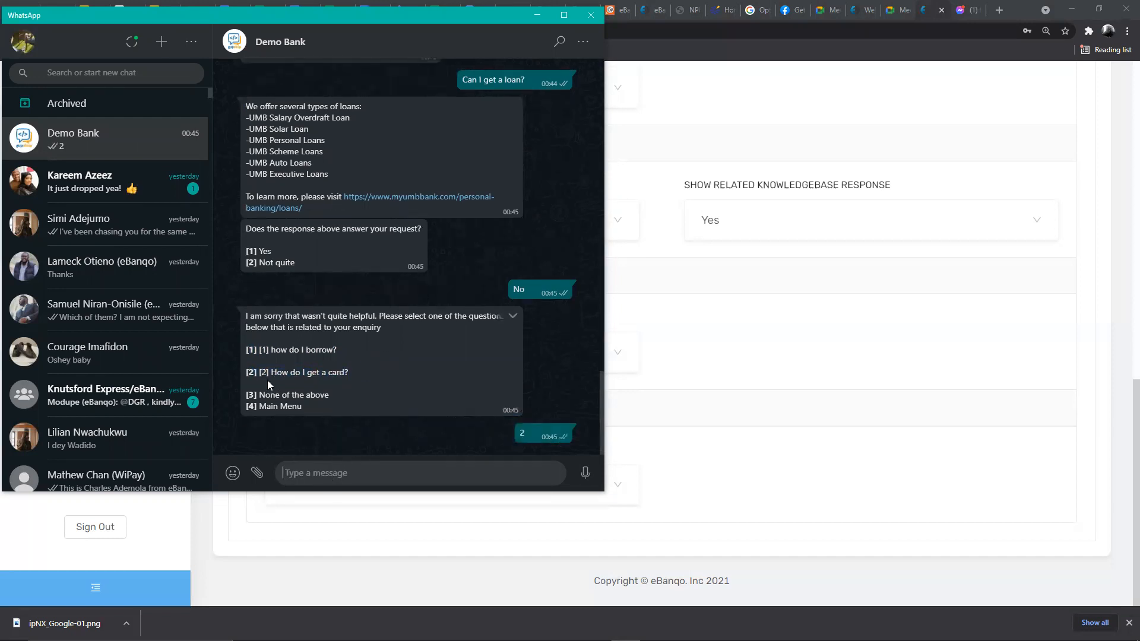
- Review the card-request reply, then bring the eBanqo configuration page forward
drag(271, 371, 366, 369)
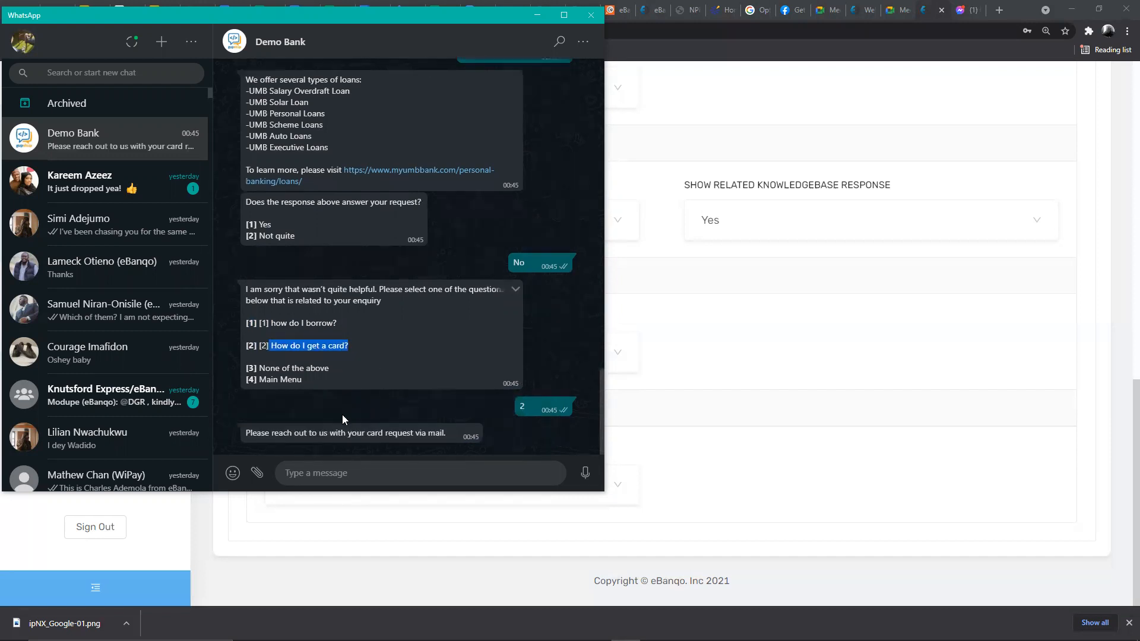
drag(247, 432, 285, 425)
click(274, 422)
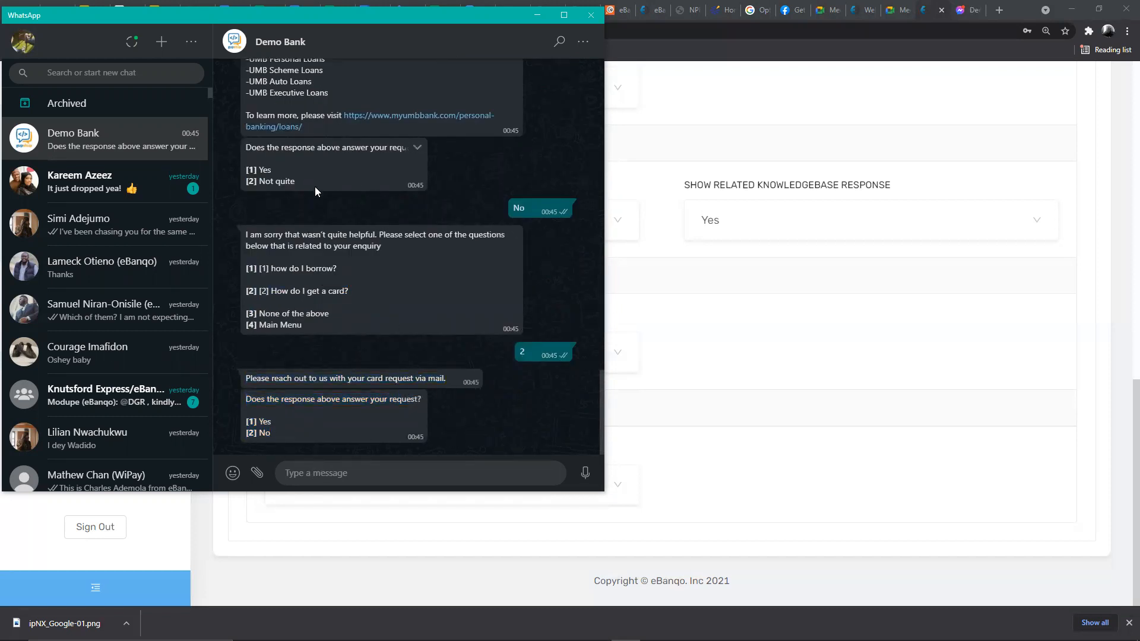
click(689, 305)
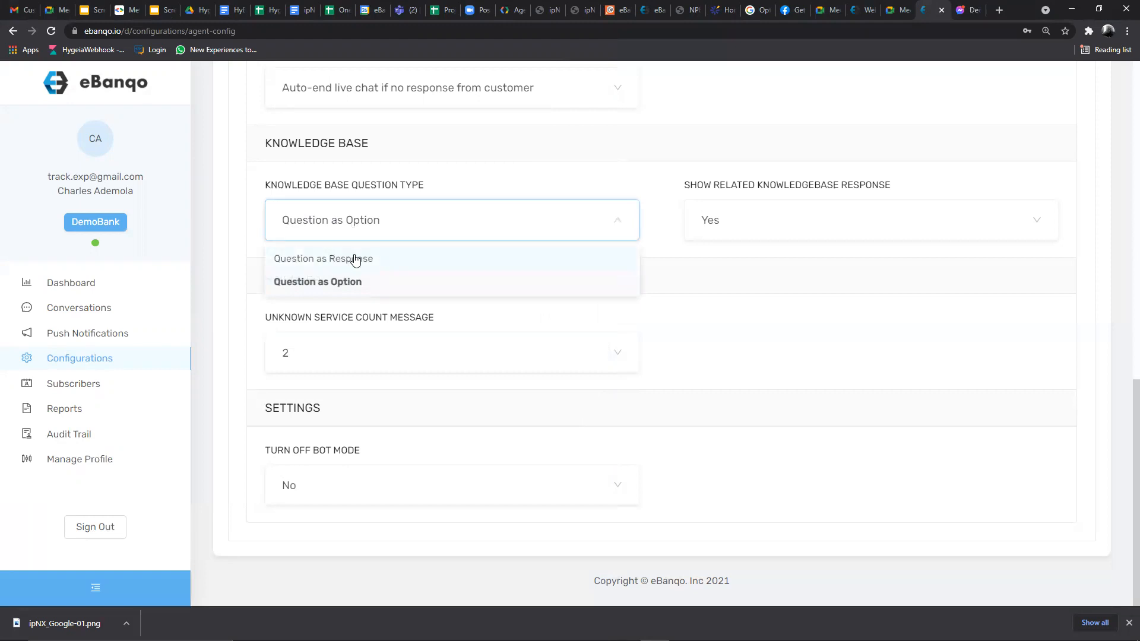
- Change the question type to Question as Response, leaving the unknown service count at 2
click(355, 259)
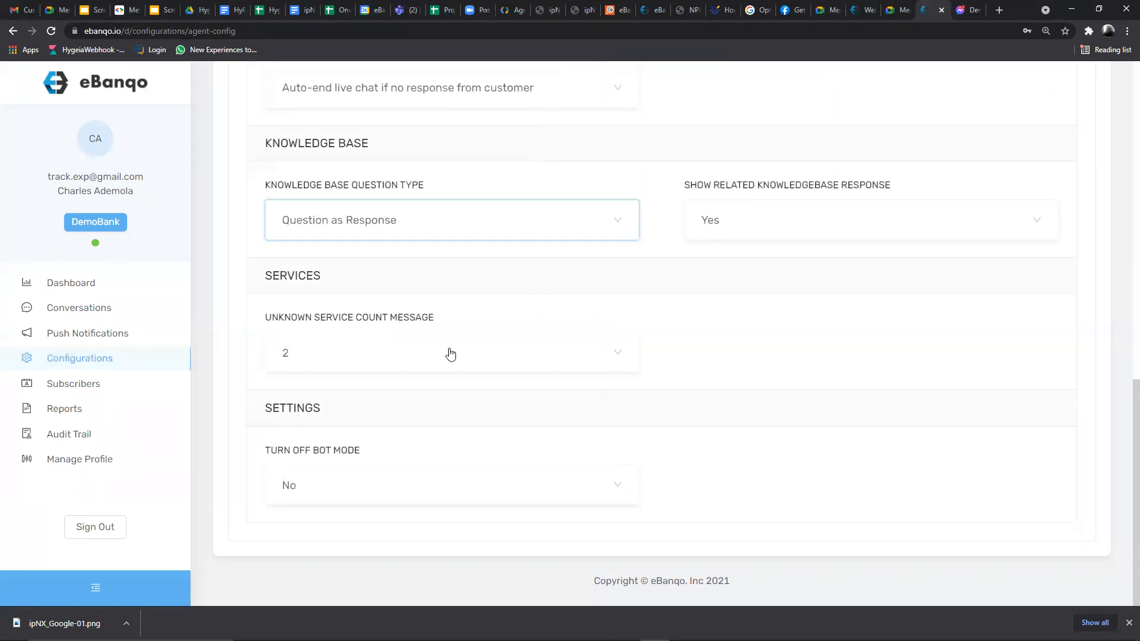
click(330, 355)
click(329, 355)
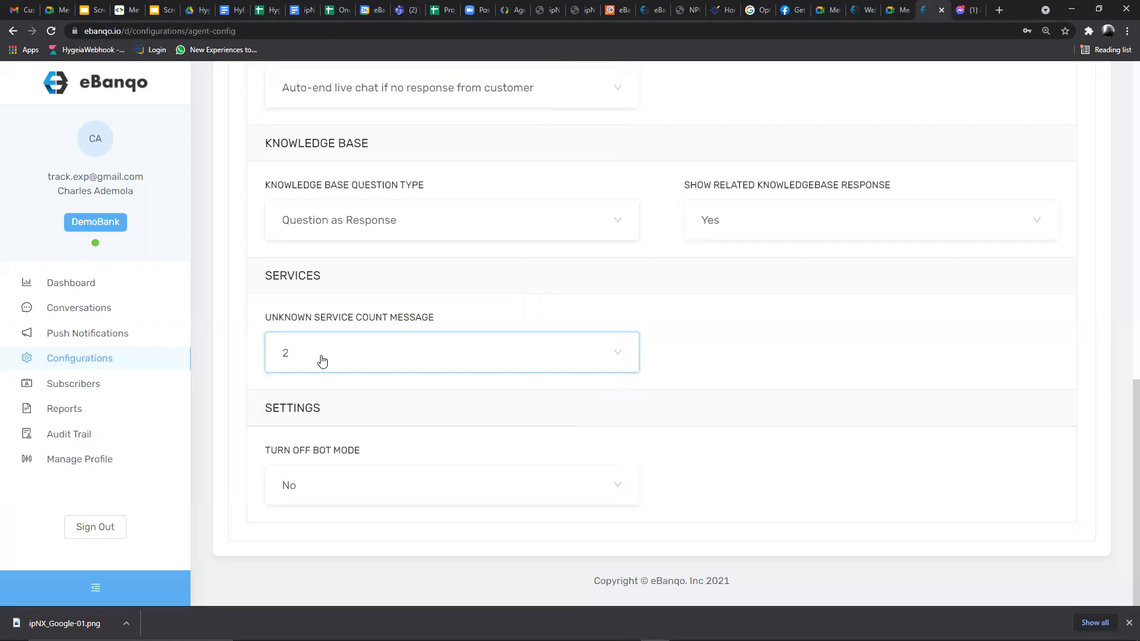
click(287, 355)
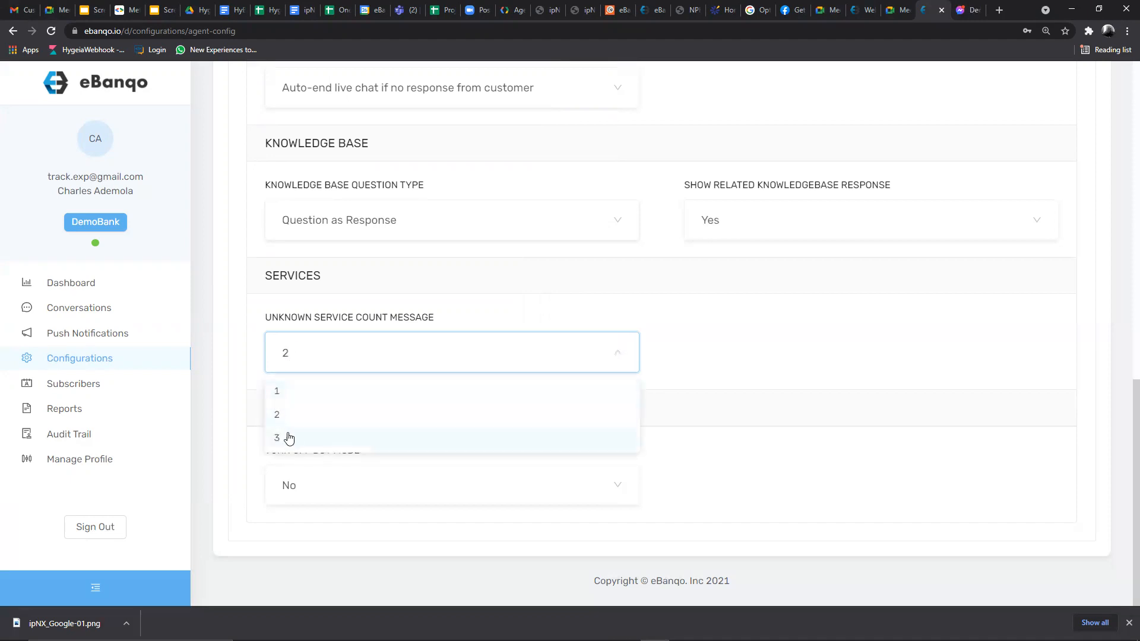
click(305, 350)
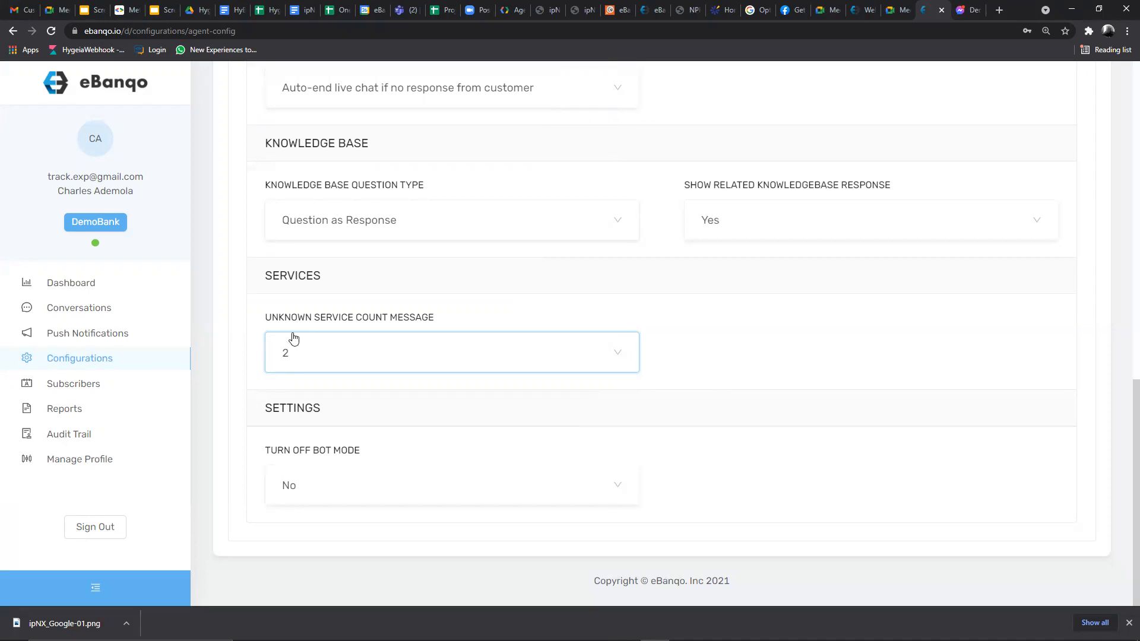
key(BackSpace)
text(2)
key(BackSpace)
text(2)
click(287, 355)
click(292, 389)
key(BackSpace)
text(1)
click(326, 356)
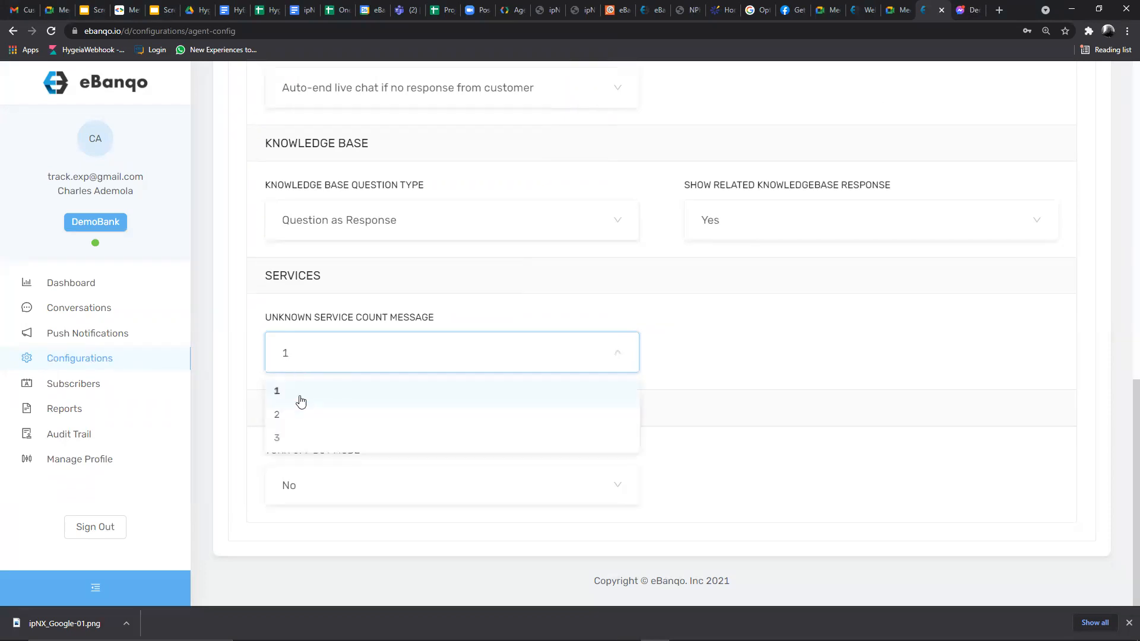
click(290, 438)
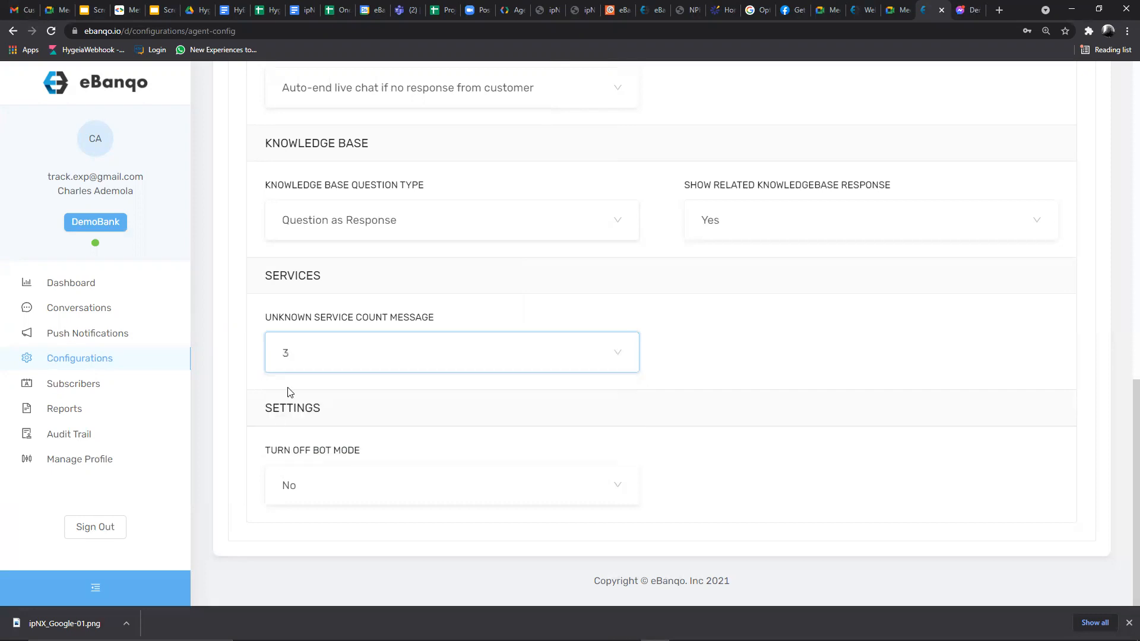
click(287, 353)
click(279, 419)
- Scroll back up the Channels form and switch Bots Settings to the Bot Responses tab
scroll(373, 346, up, 5)
scroll(374, 347, up, 4)
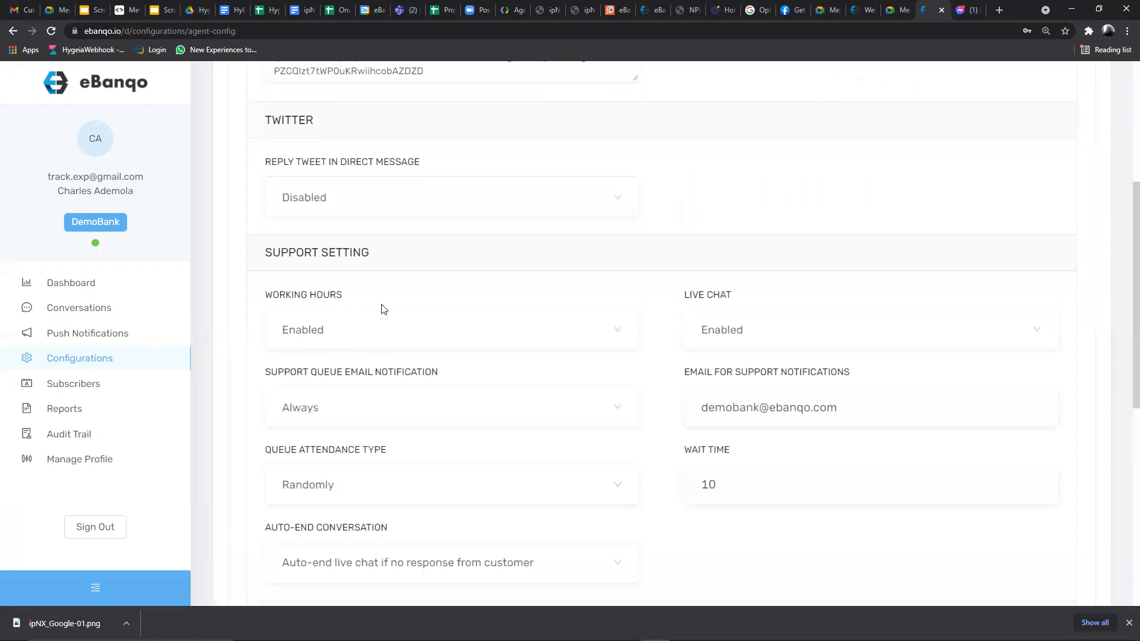
scroll(397, 312, up, 4)
scroll(404, 322, up, 2)
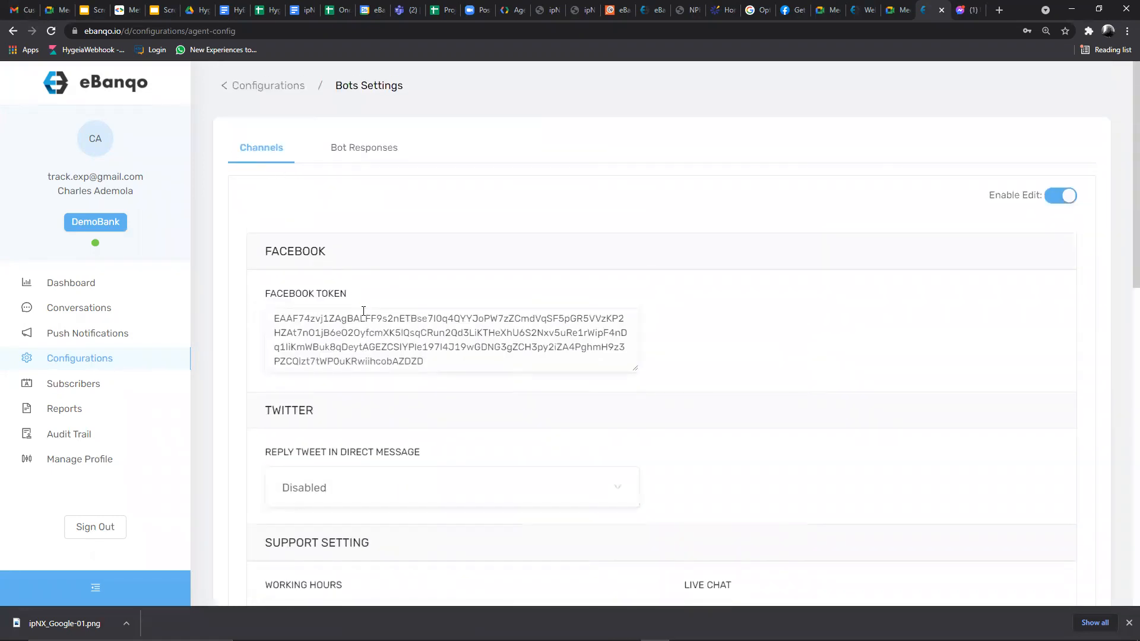
scroll(364, 320, down, 8)
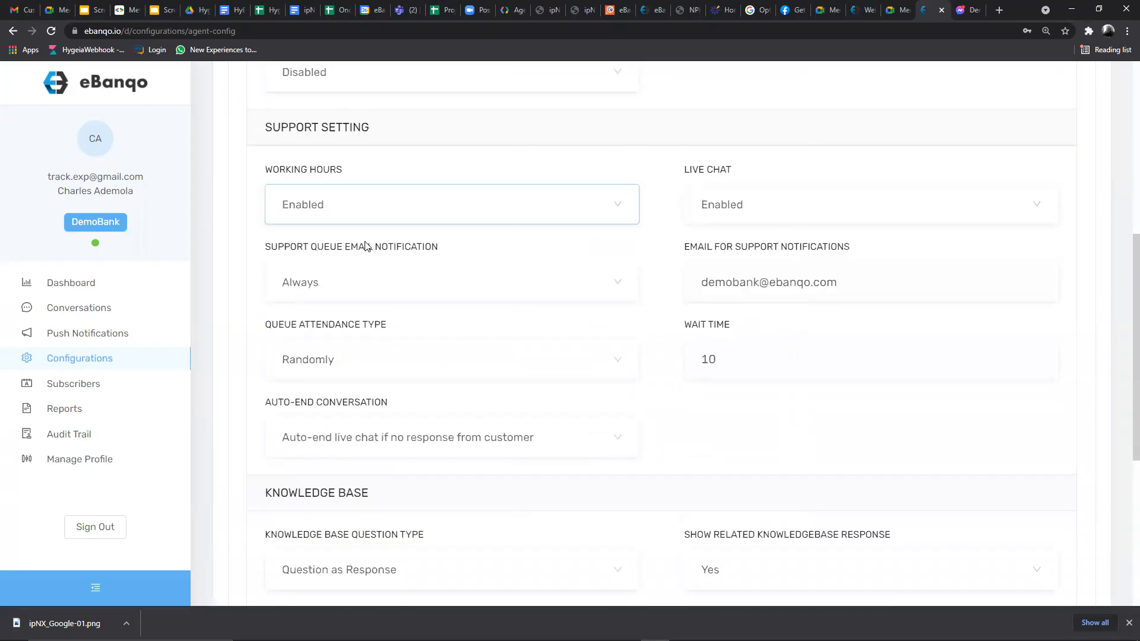
scroll(344, 256, up, 4)
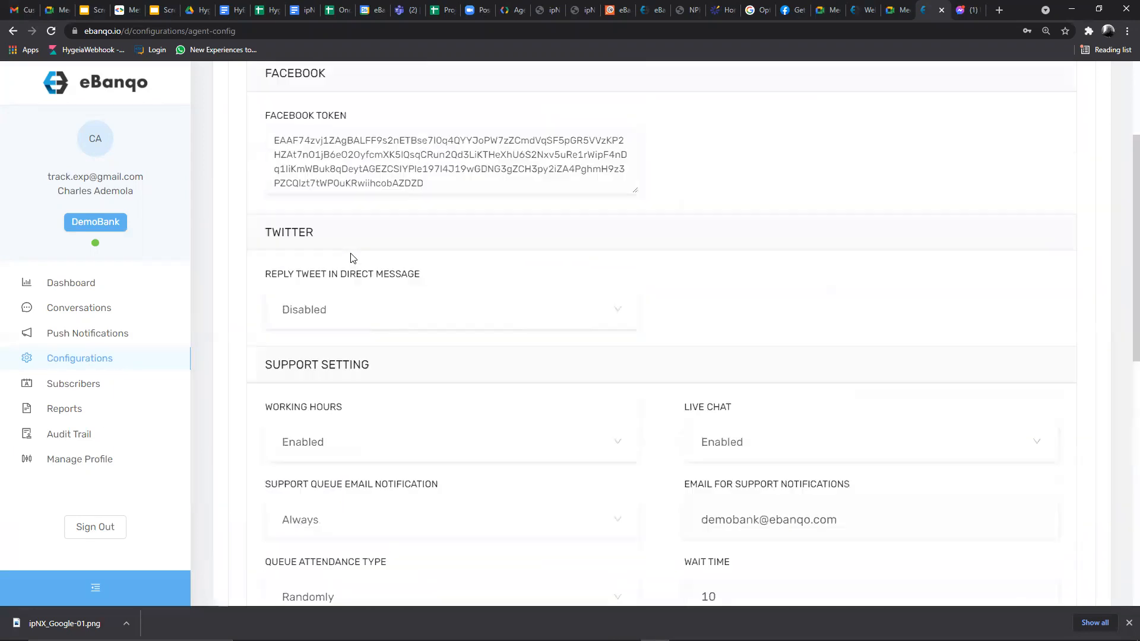
scroll(358, 276, down, 3)
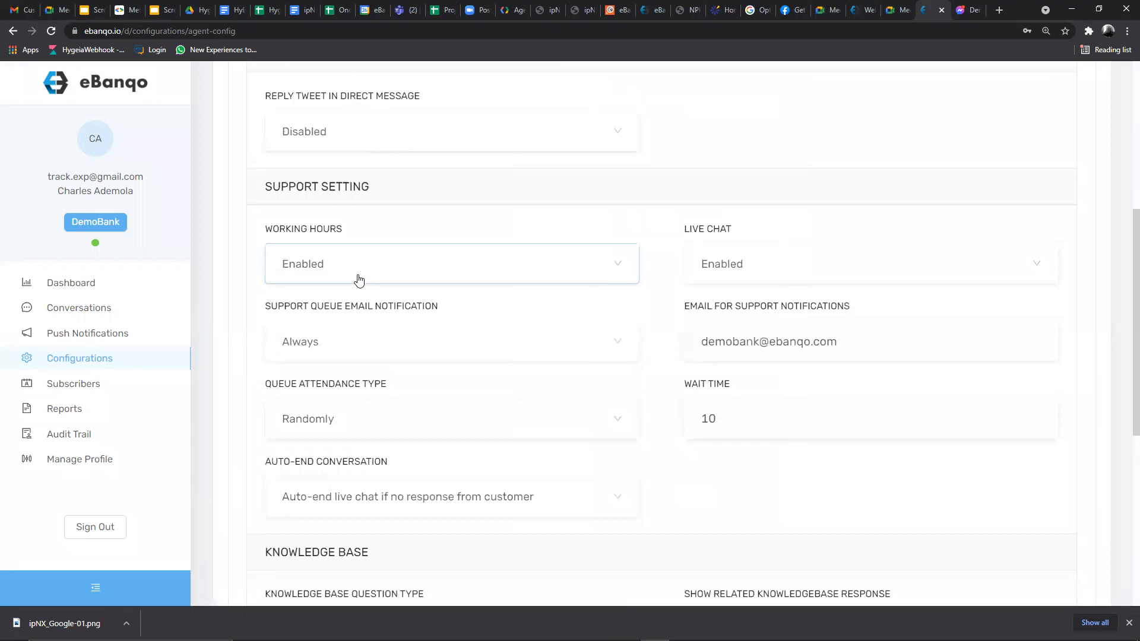
scroll(356, 280, up, 4)
scroll(552, 402, down, 5)
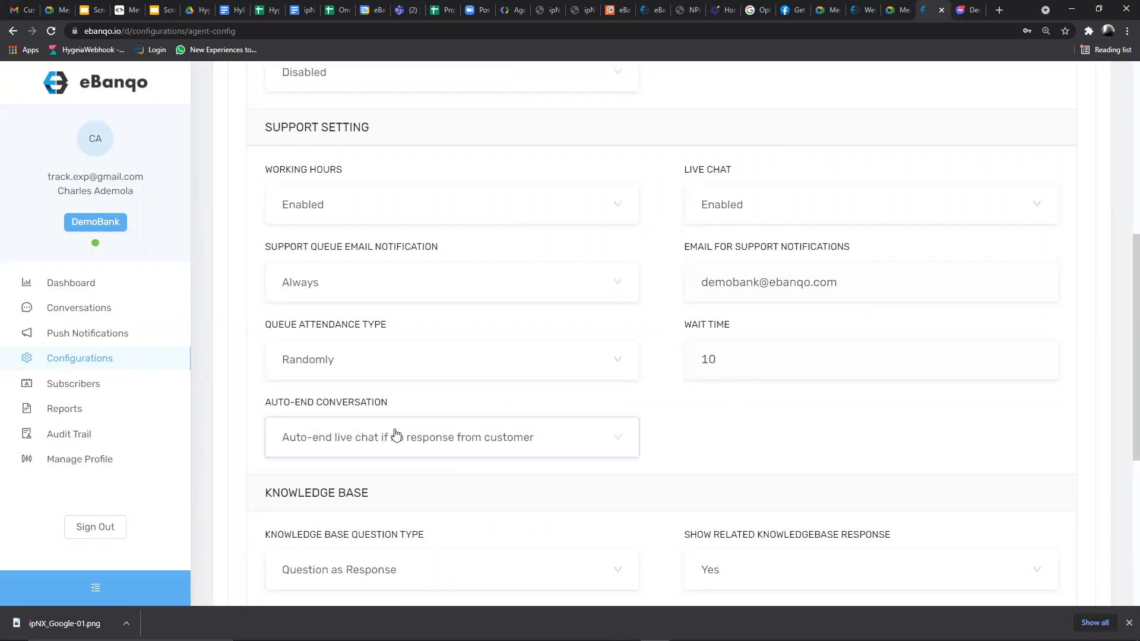
scroll(386, 439, down, 3)
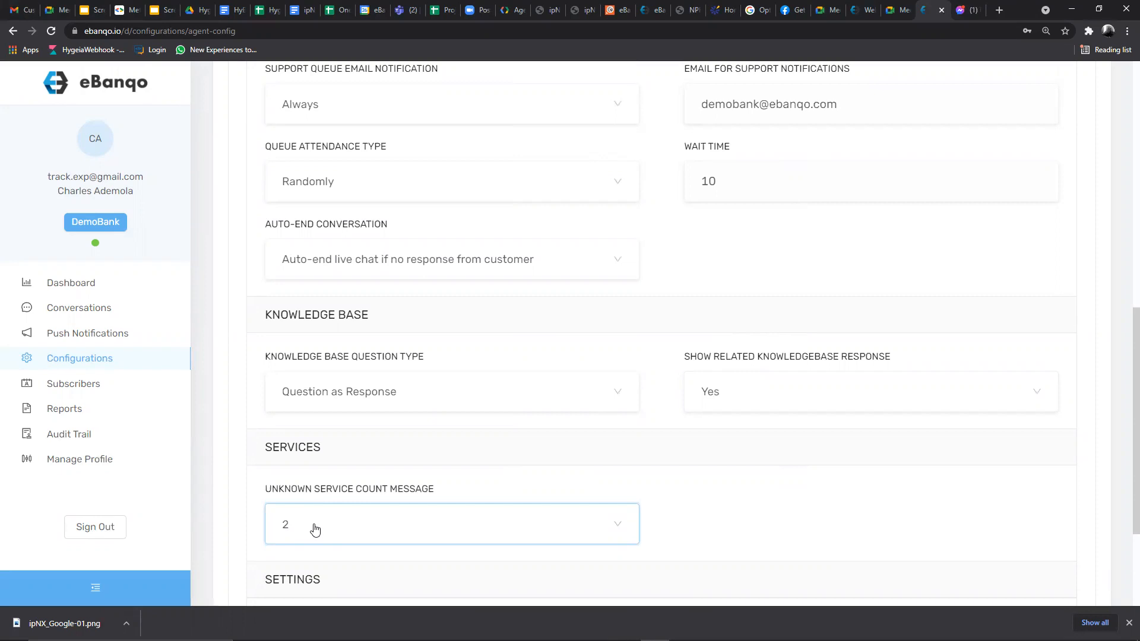
scroll(343, 502, up, 2)
scroll(343, 503, up, 7)
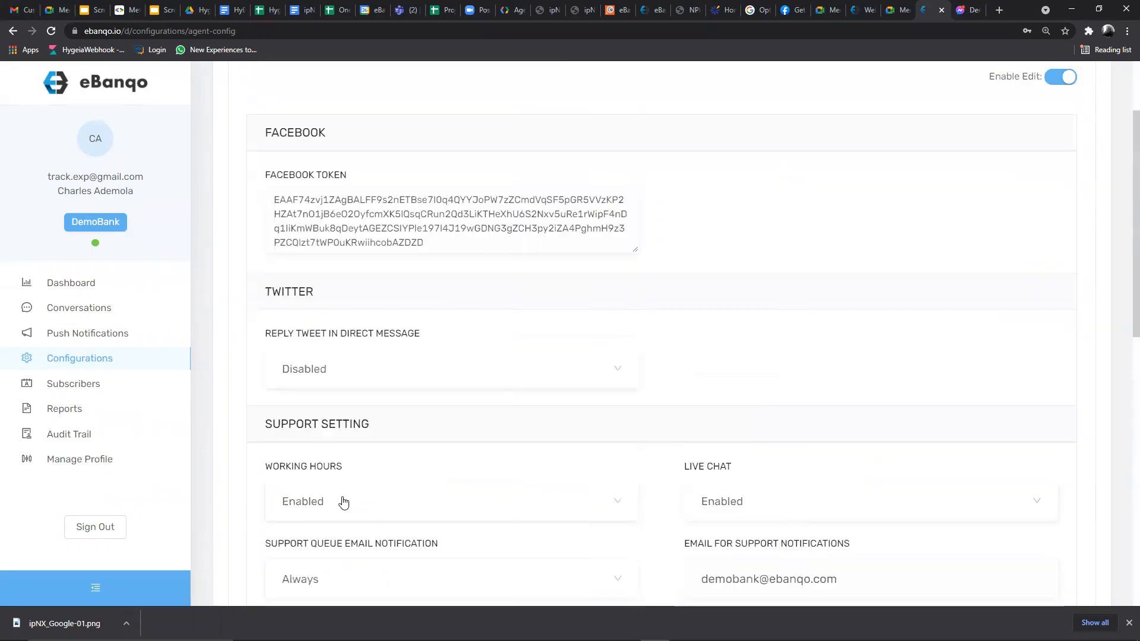
click(381, 148)
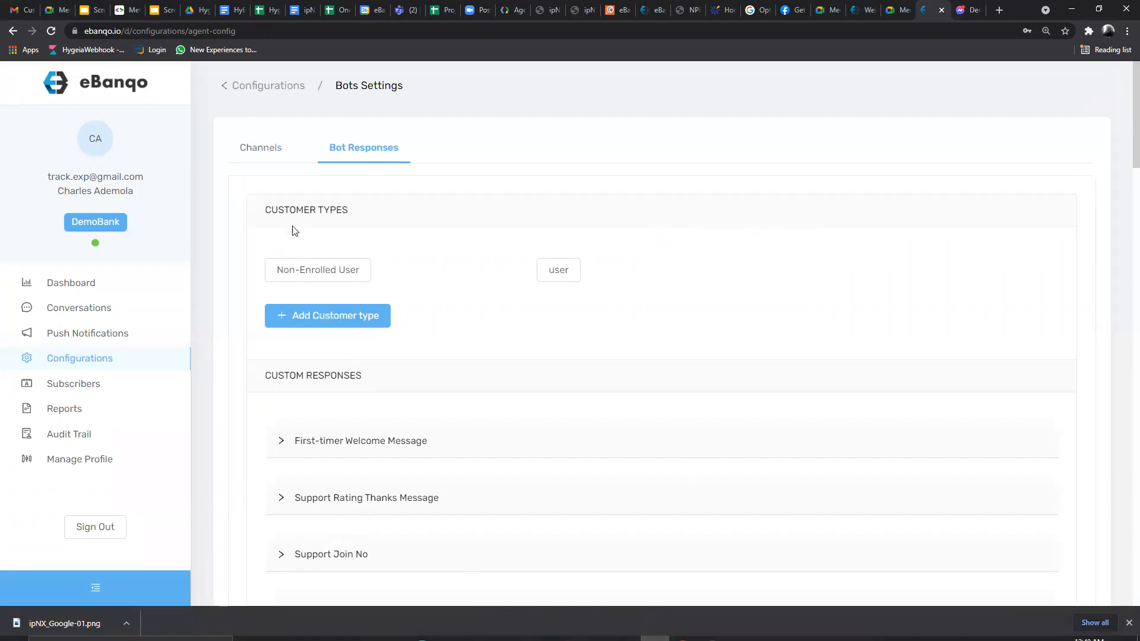
- Scroll through the Custom Responses list, then bring the Demo Bank WhatsApp test chat forward
scroll(397, 386, down, 2)
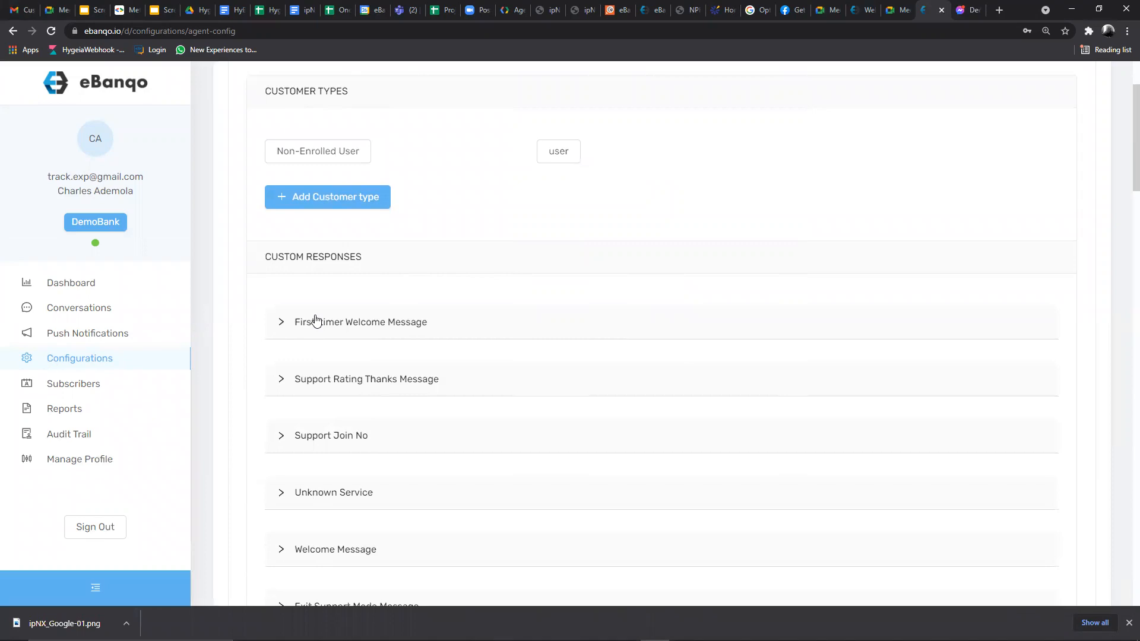
scroll(314, 320, down, 3)
scroll(369, 190, down, 5)
scroll(374, 271, down, 8)
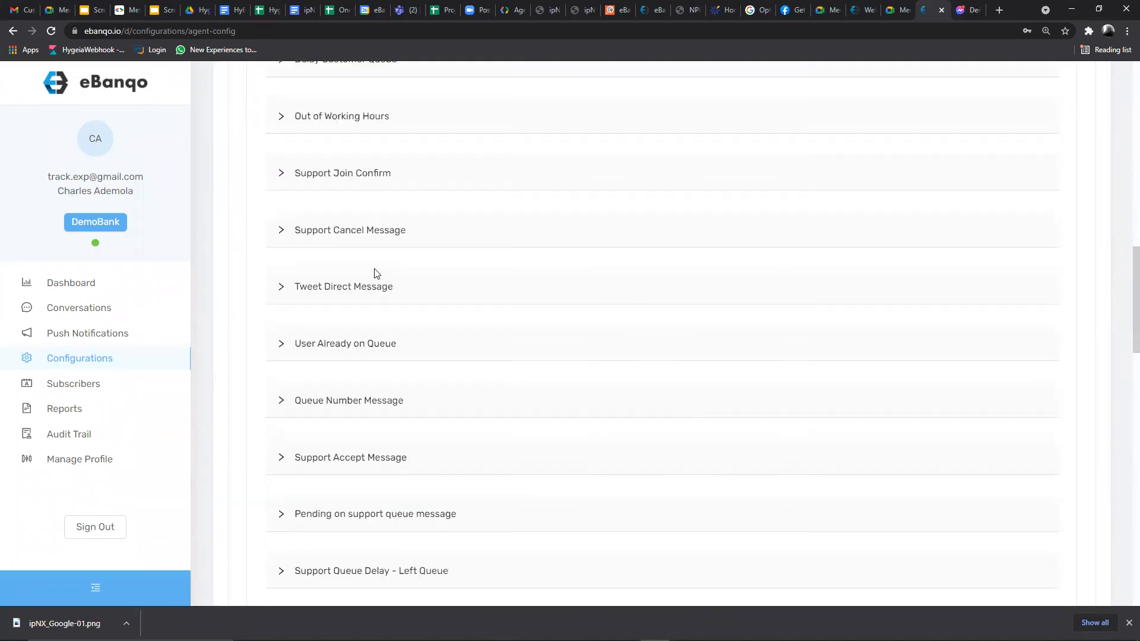
scroll(374, 274, up, 5)
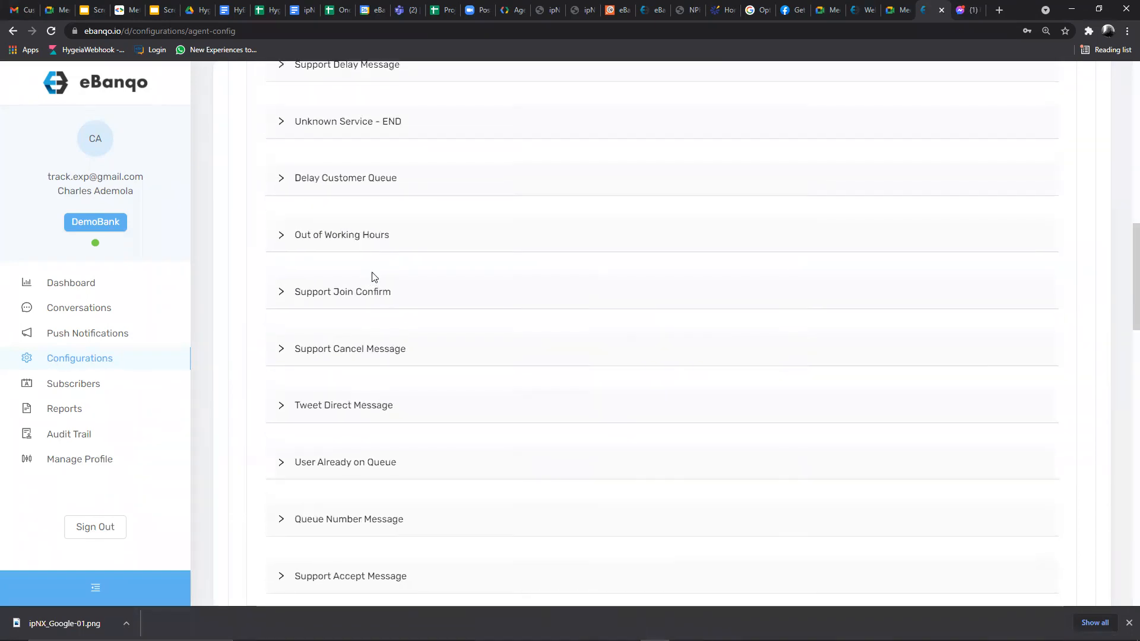
scroll(374, 277, up, 2)
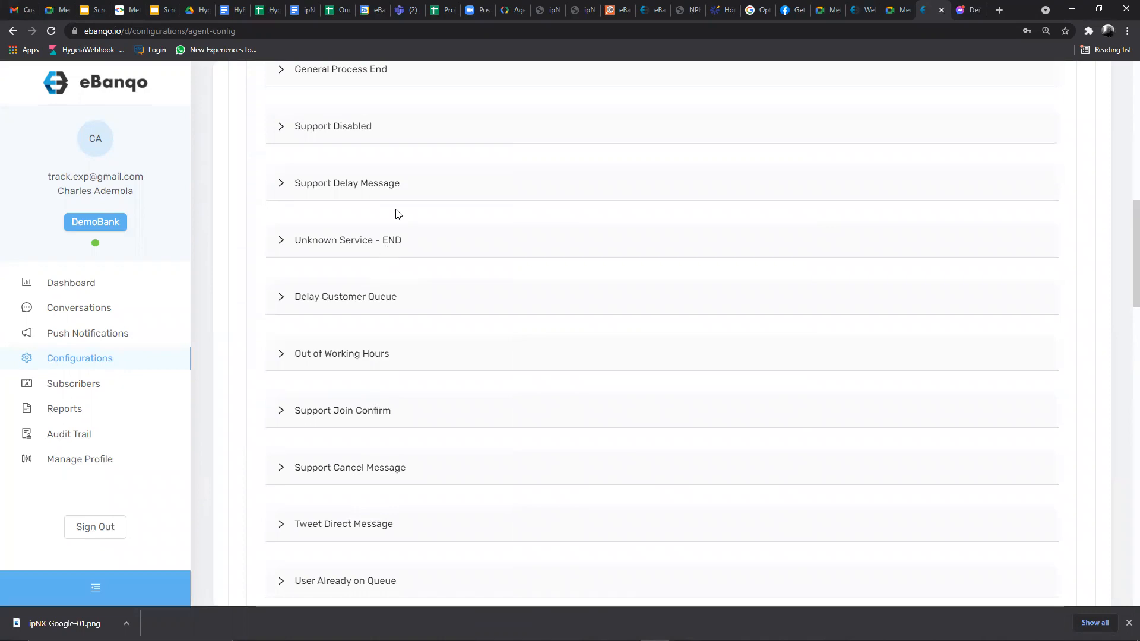
scroll(407, 221, up, 5)
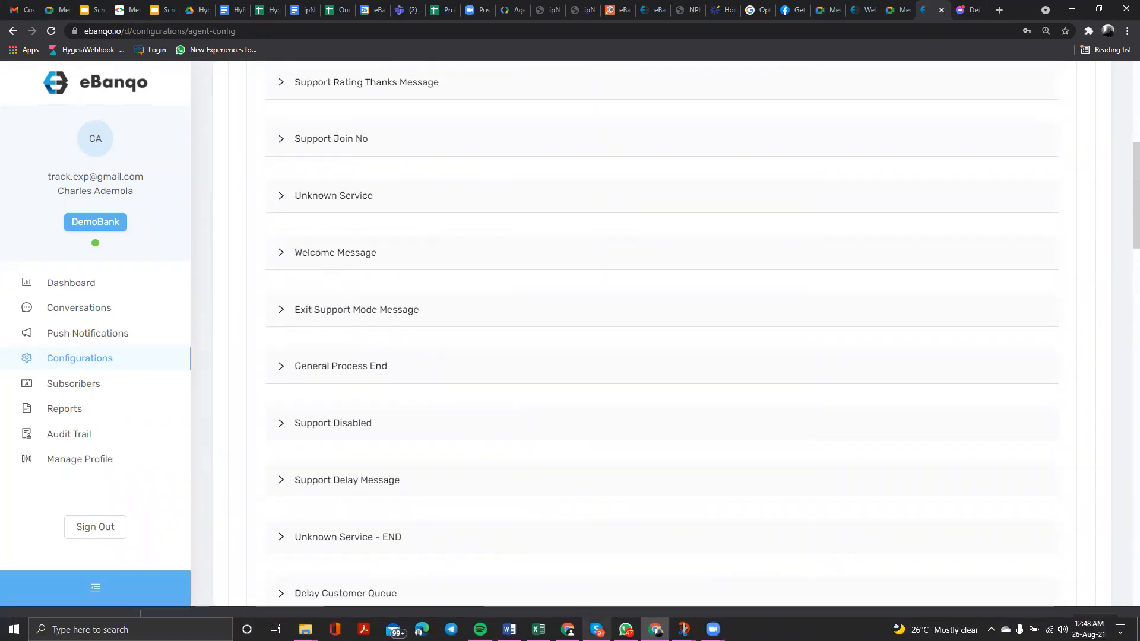
click(625, 629)
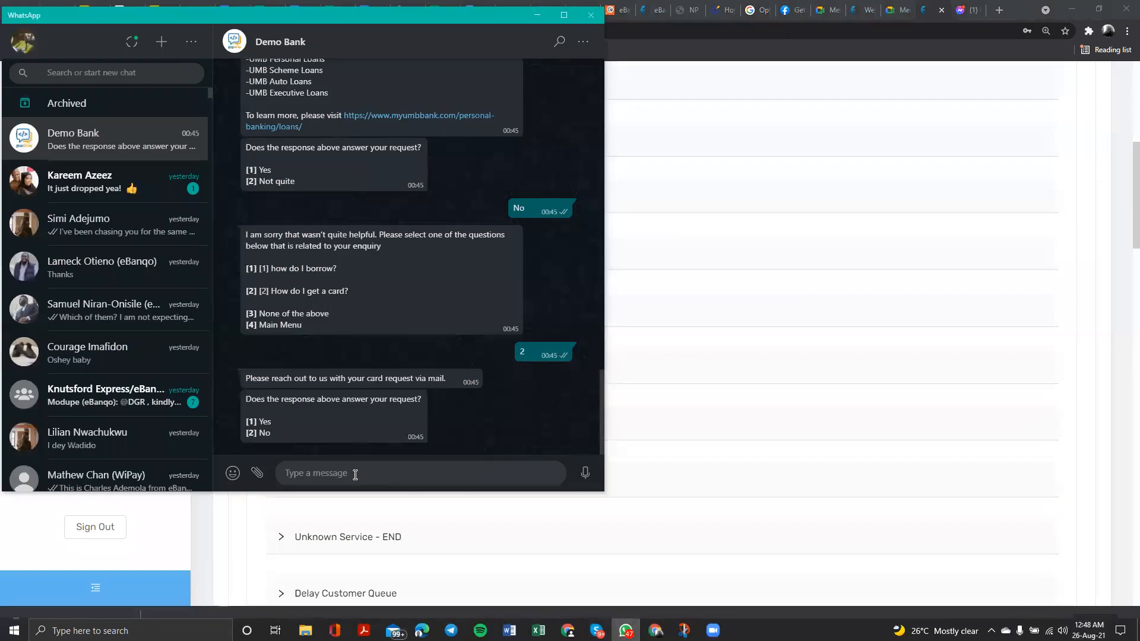
- Send 'Hello' to Demo Bank and select the bot's six-option welcome reply
text(Hello)
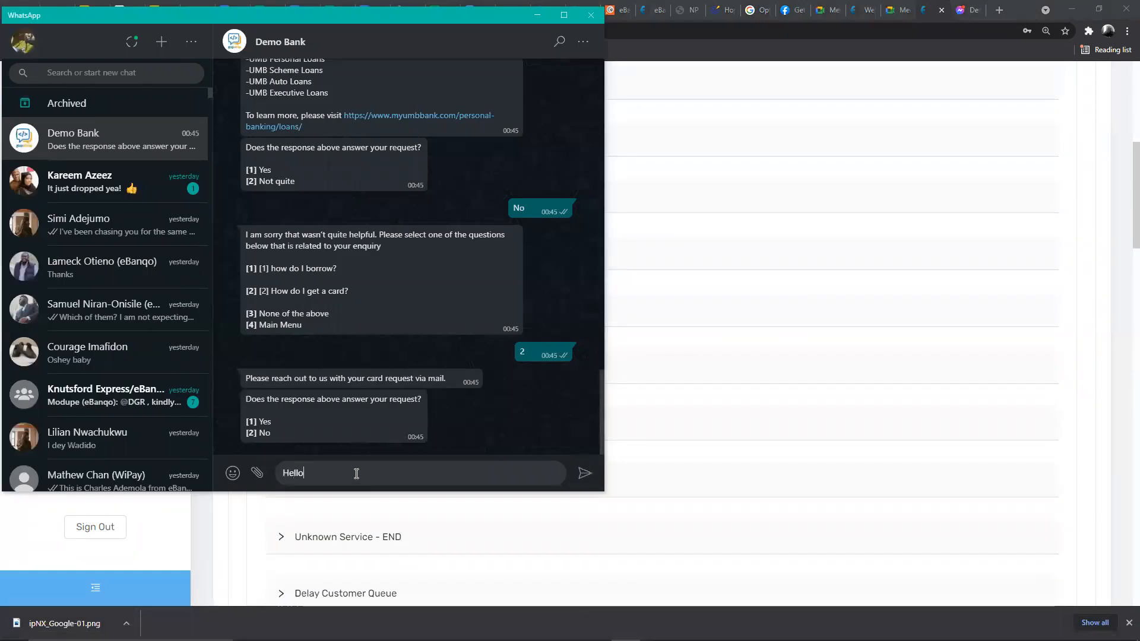
key(Return)
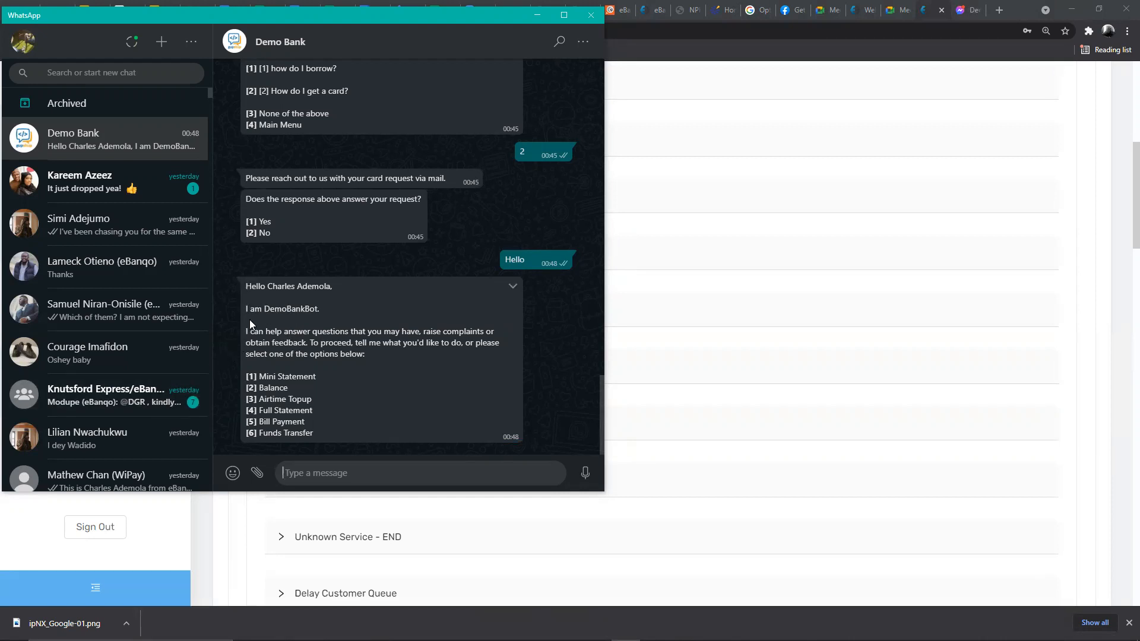
drag(248, 289, 368, 364)
- Return to eBanqo and expand the Welcome Message response settings
click(739, 108)
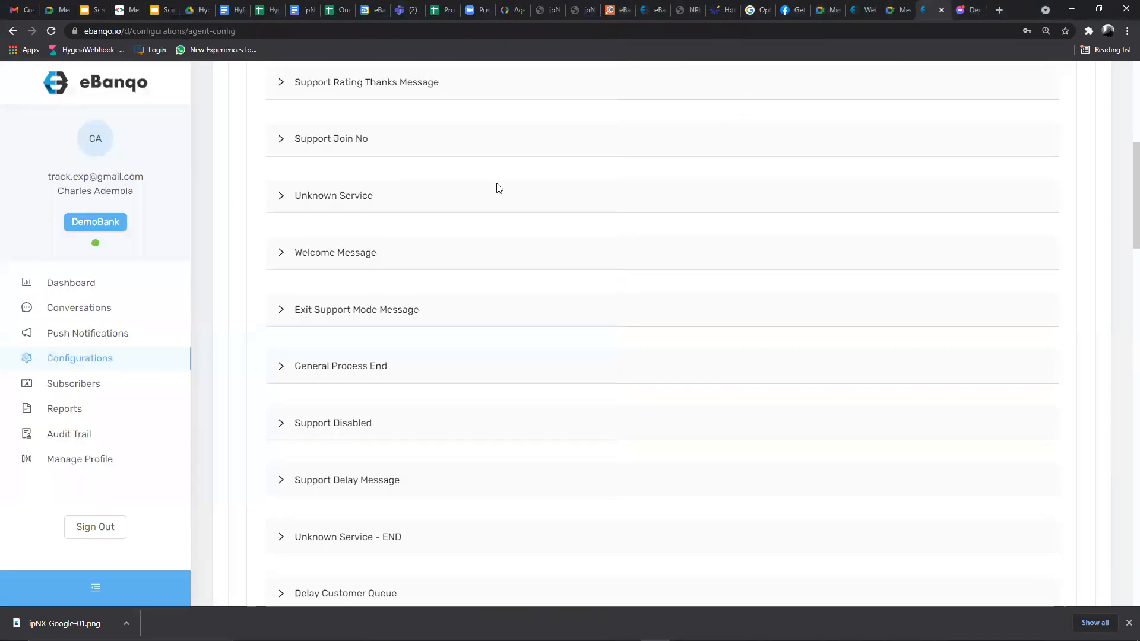
click(282, 255)
scroll(340, 350, down, 3)
scroll(336, 457, down, 2)
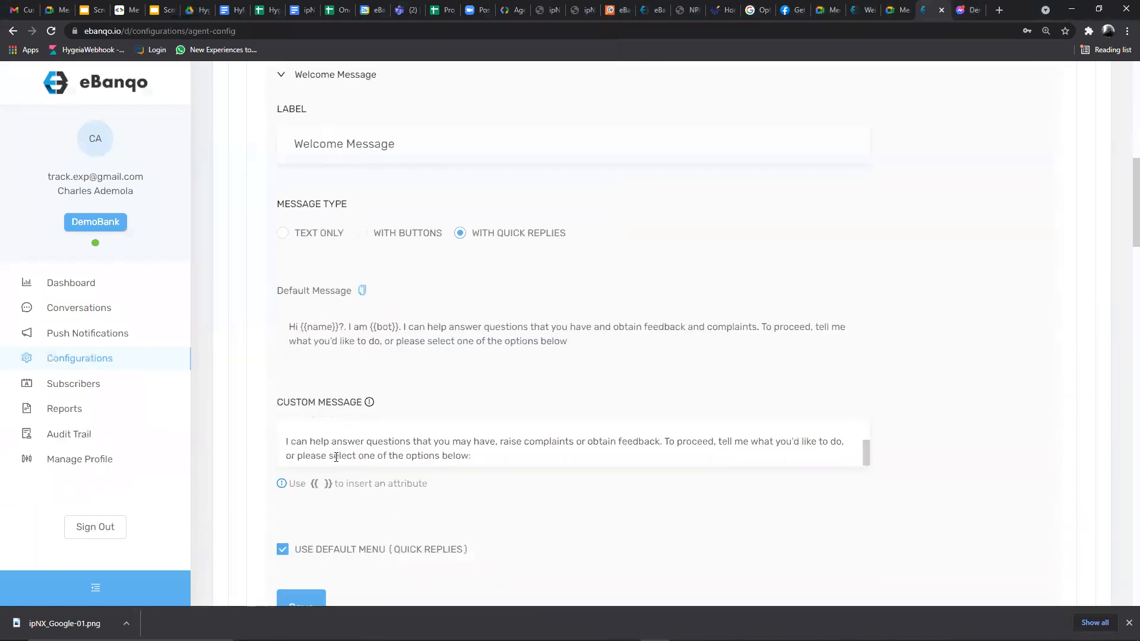
scroll(323, 450, up, 3)
- Review the custom welcome message text, then collapse the Welcome Message section
drag(285, 428, 497, 475)
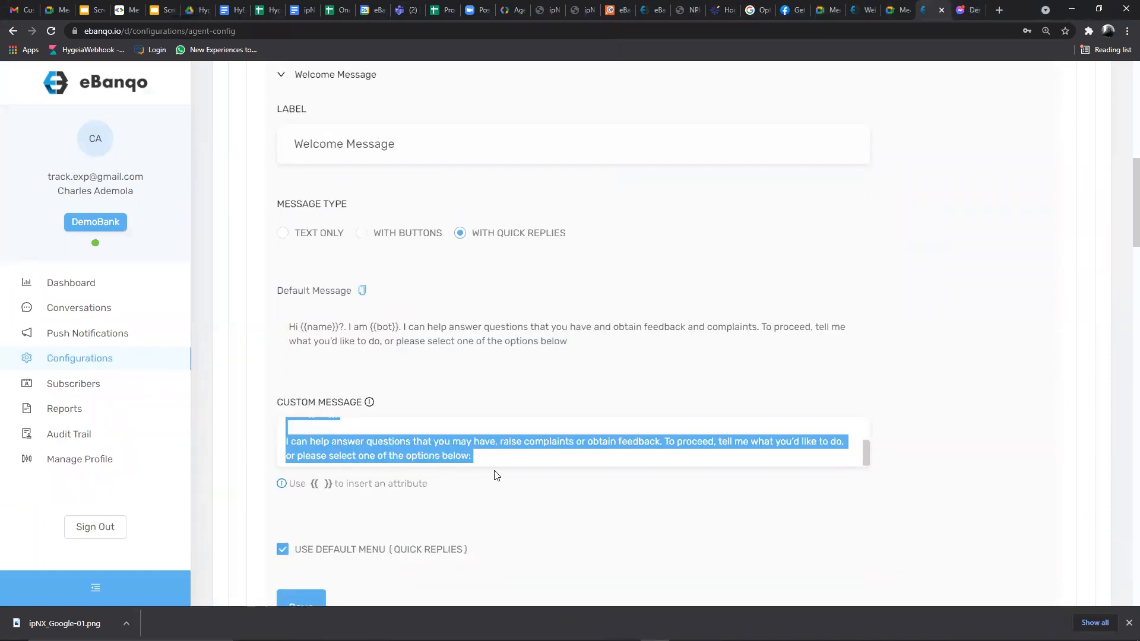
click(460, 442)
scroll(298, 437, up, 3)
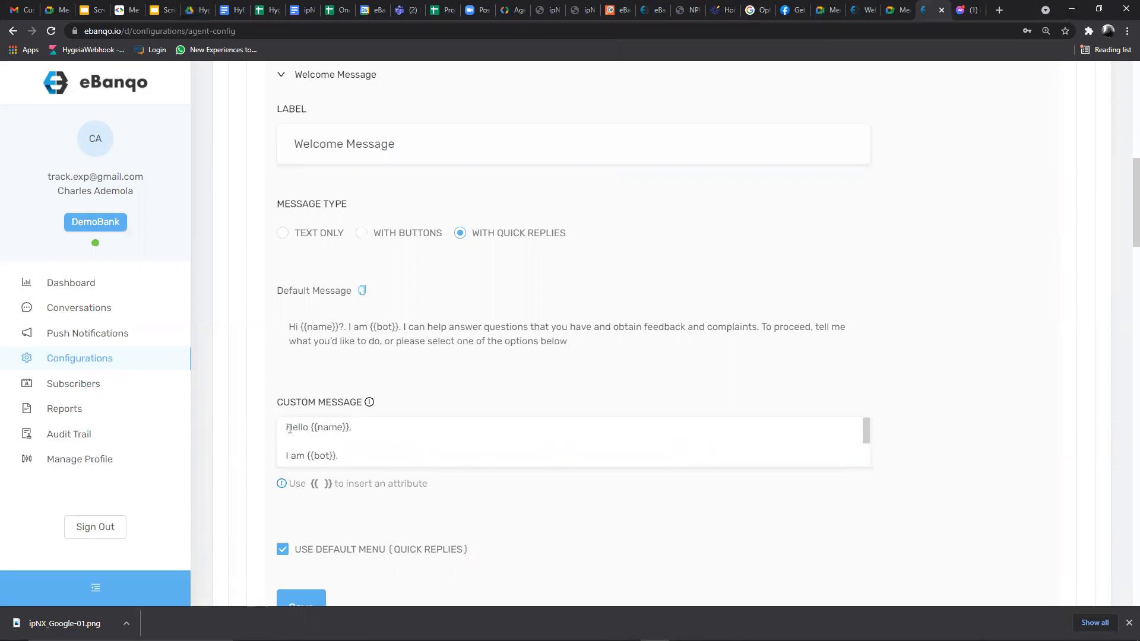
drag(296, 433, 476, 485)
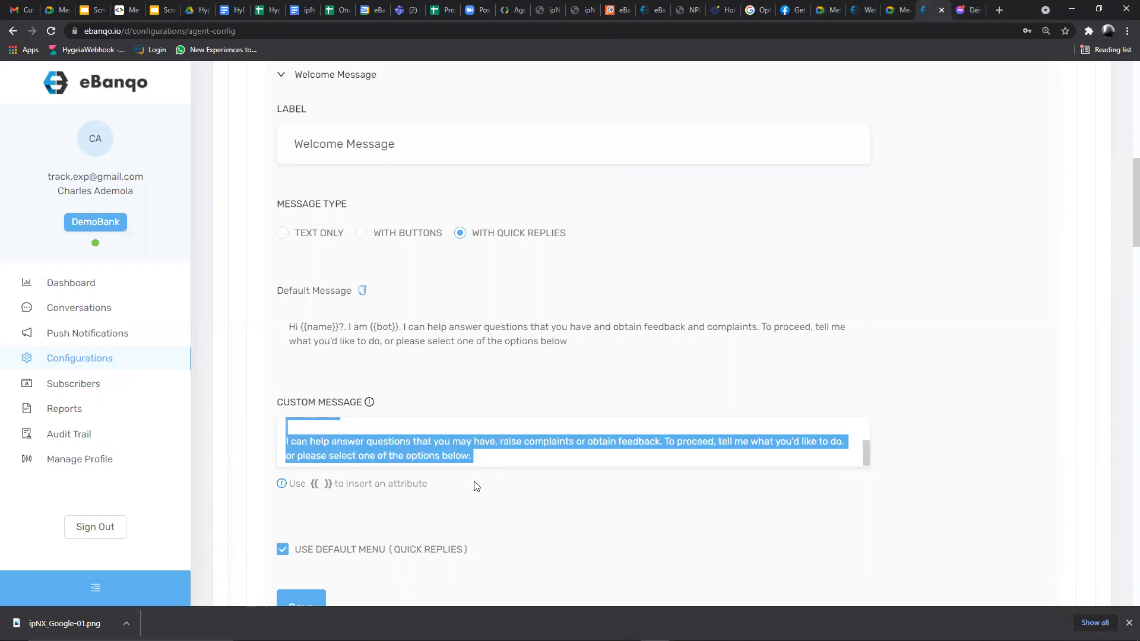
click(284, 76)
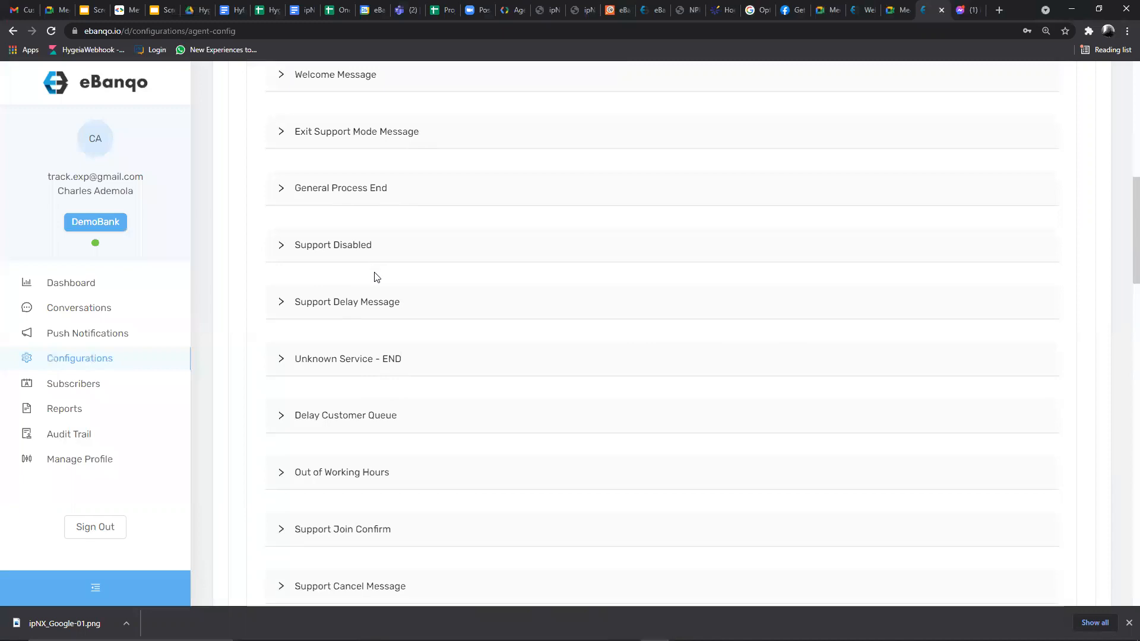
- Expand Out of Working Hours and review its multi-line custom message
scroll(374, 277, down, 3)
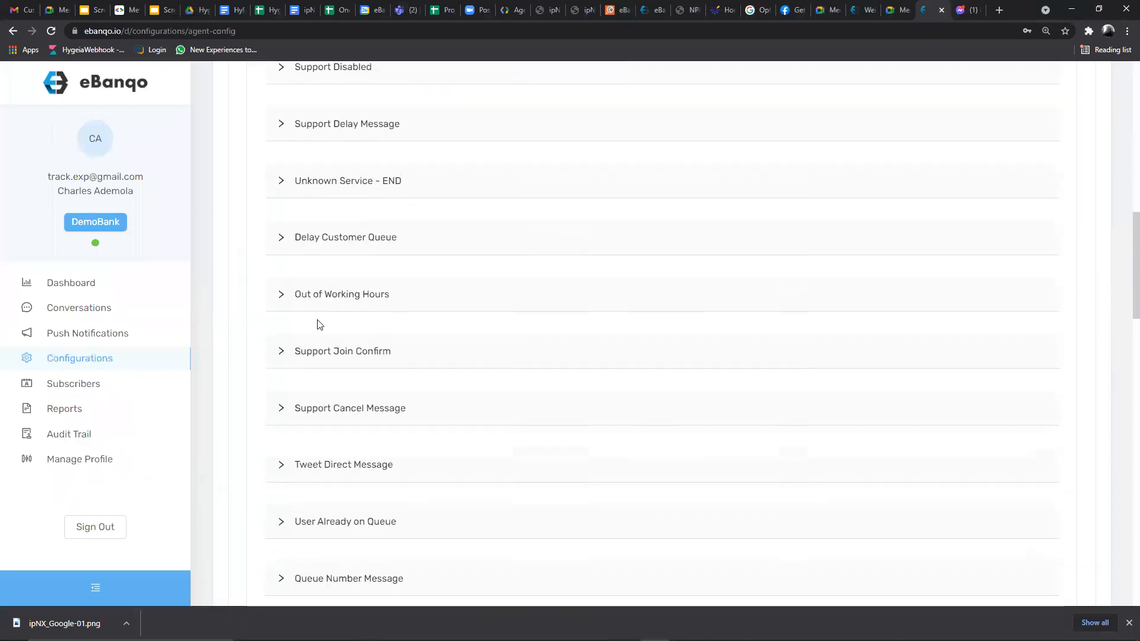
click(281, 299)
scroll(348, 268, down, 3)
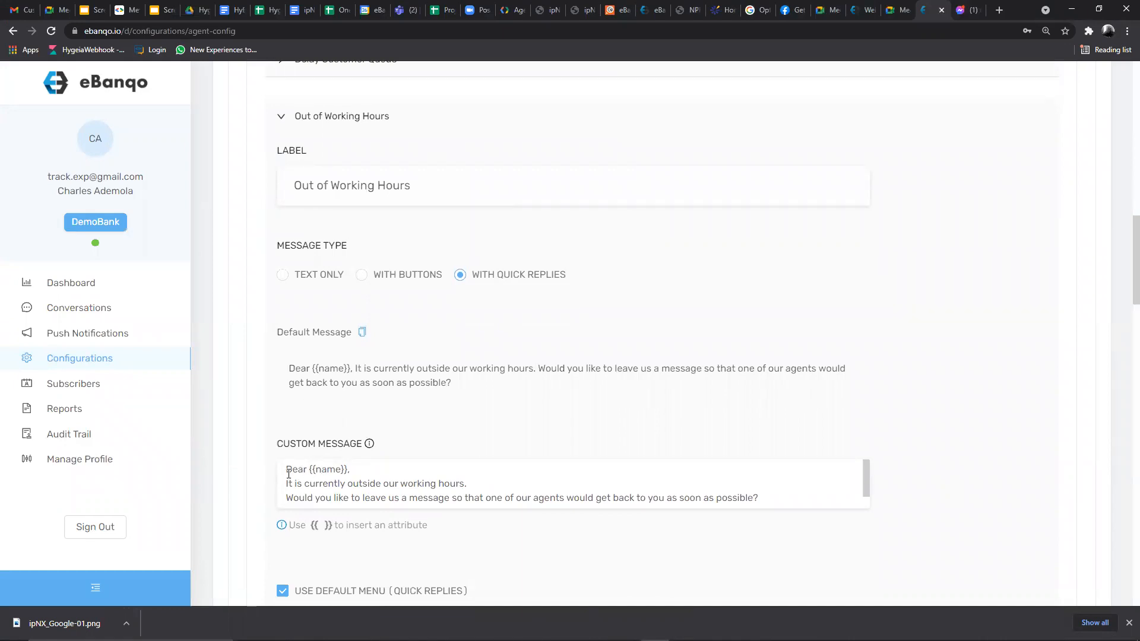
drag(287, 472, 365, 469)
drag(286, 484, 468, 484)
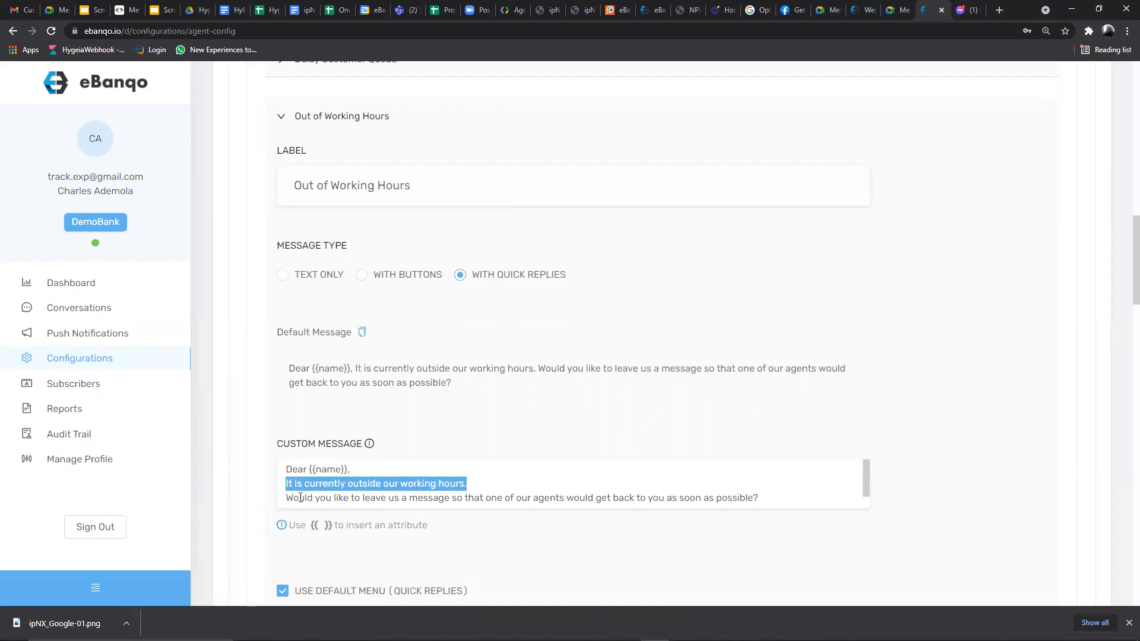
drag(297, 497, 764, 491)
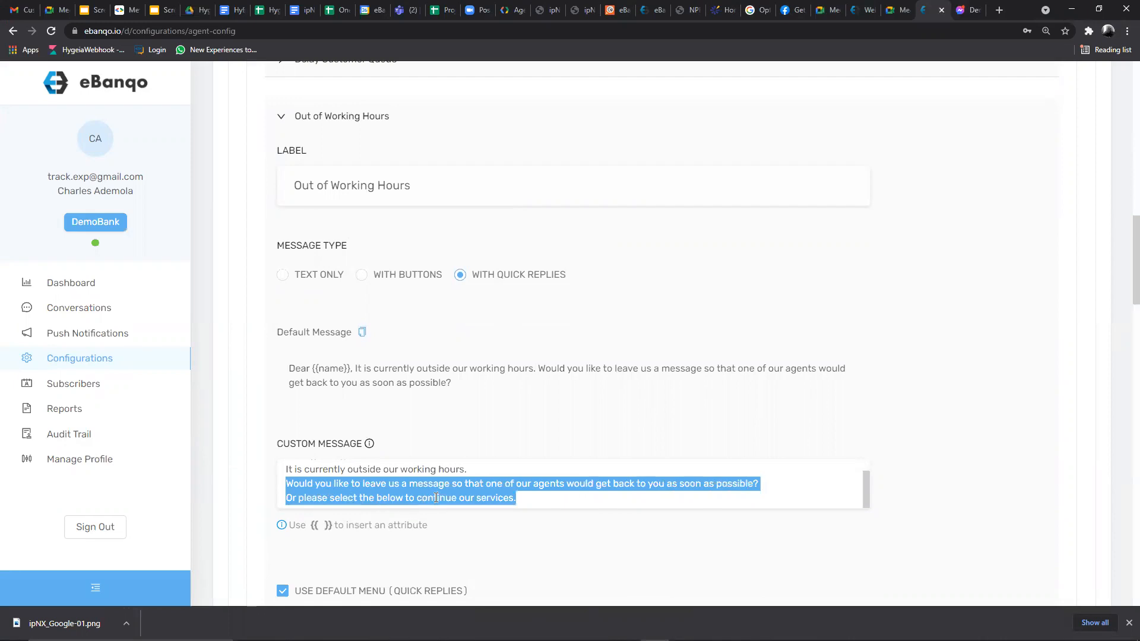
scroll(529, 425, down, 2)
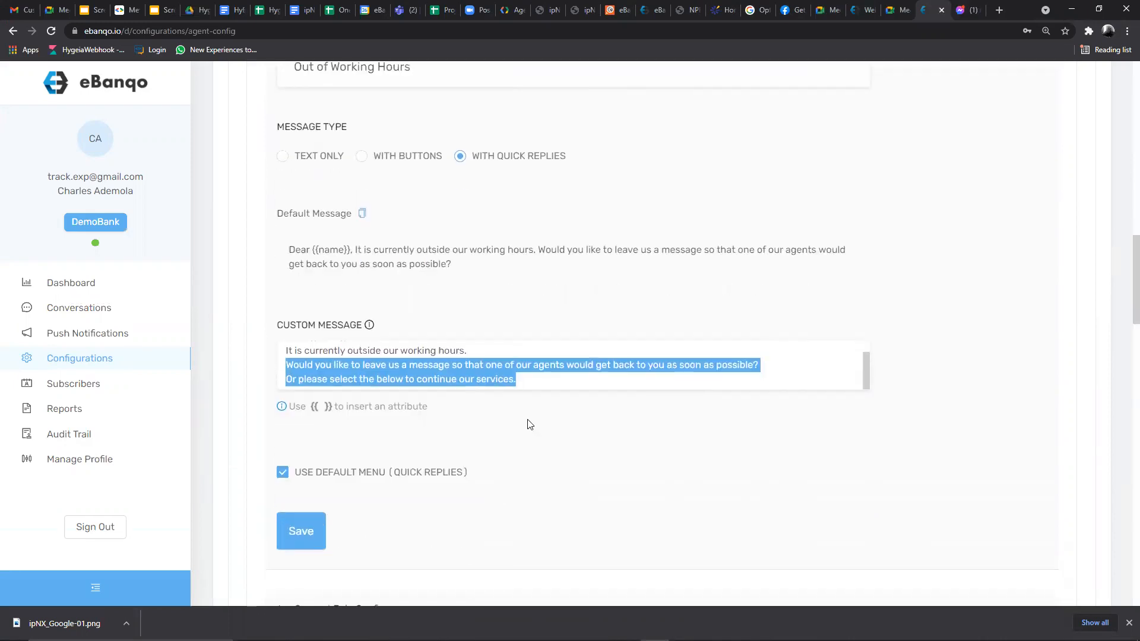
click(532, 379)
- Delete all the Out of Working Hours custom message text and save the response
scroll(314, 366, up, 1)
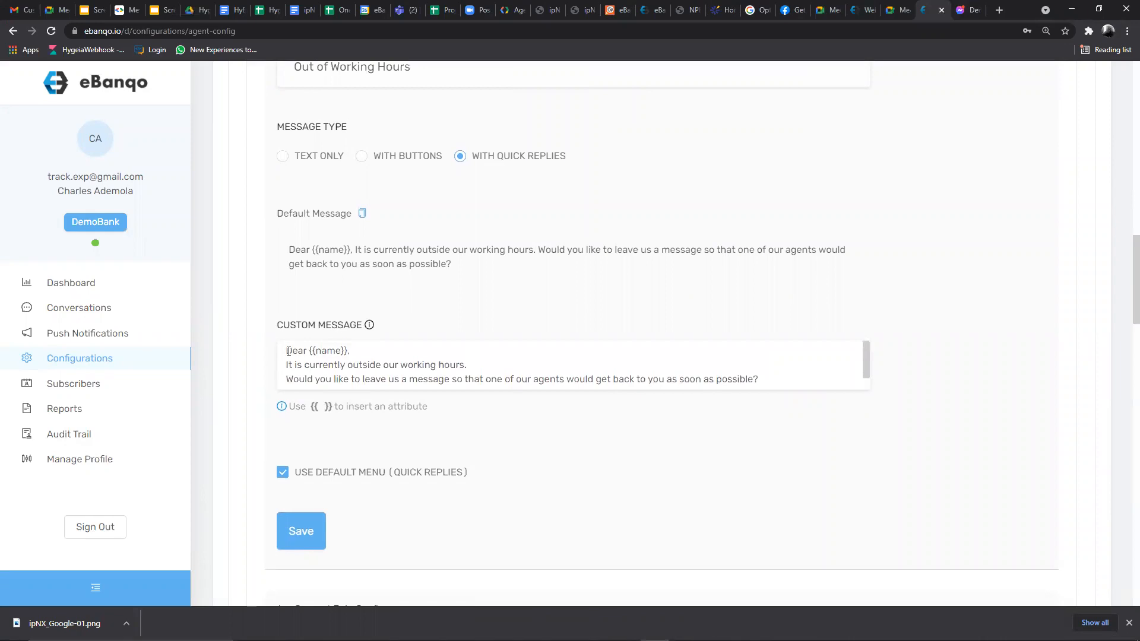
drag(286, 351, 595, 396)
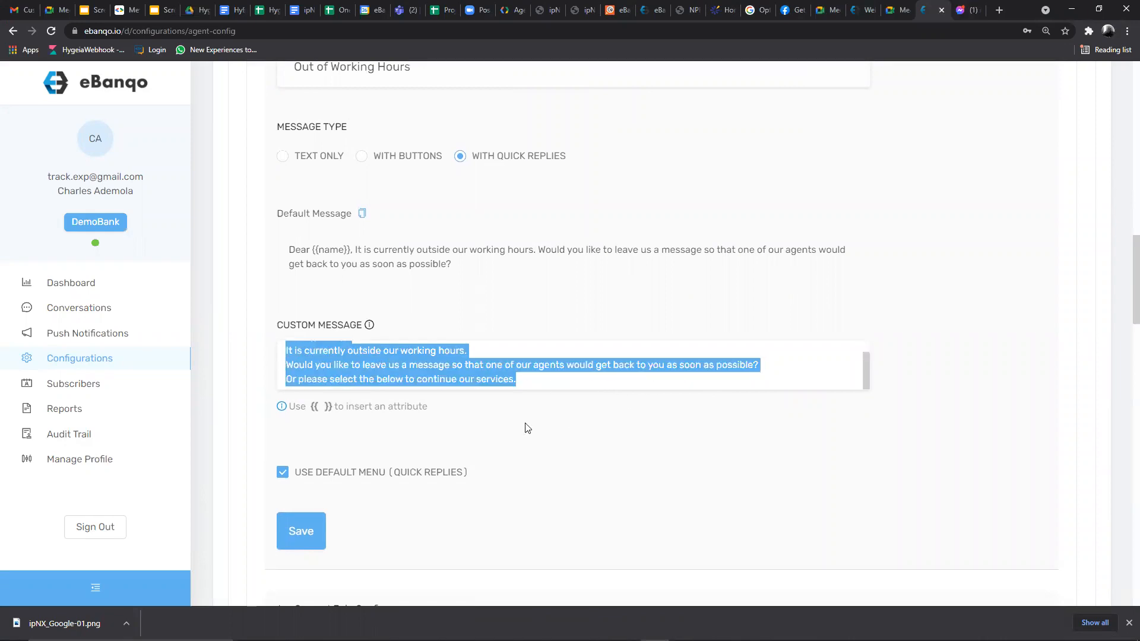
key(BackSpace)
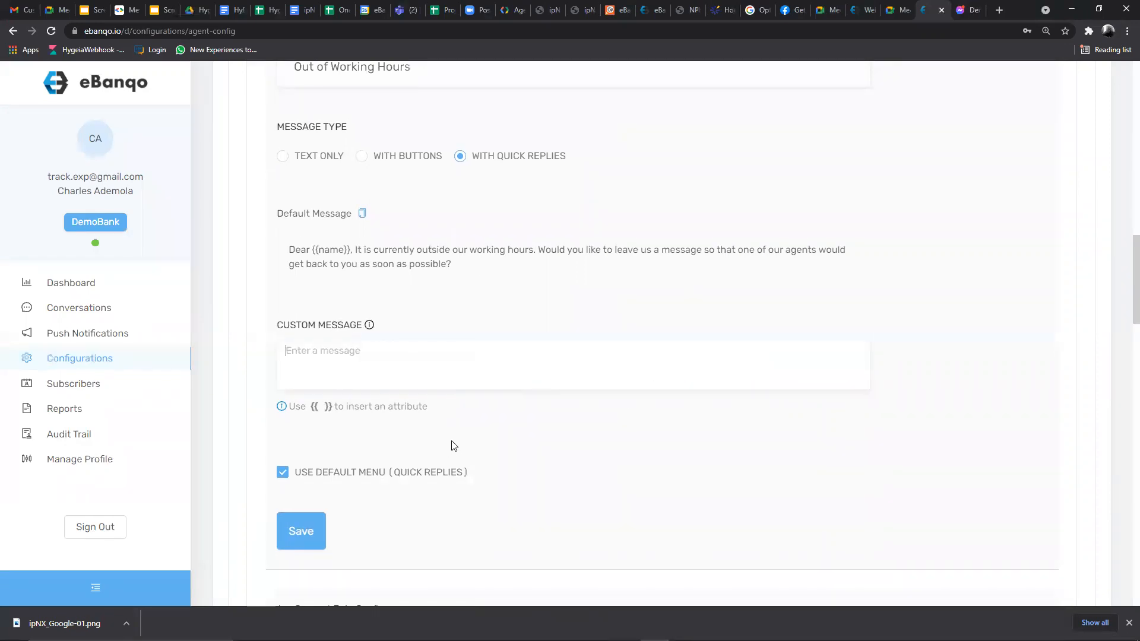
click(302, 534)
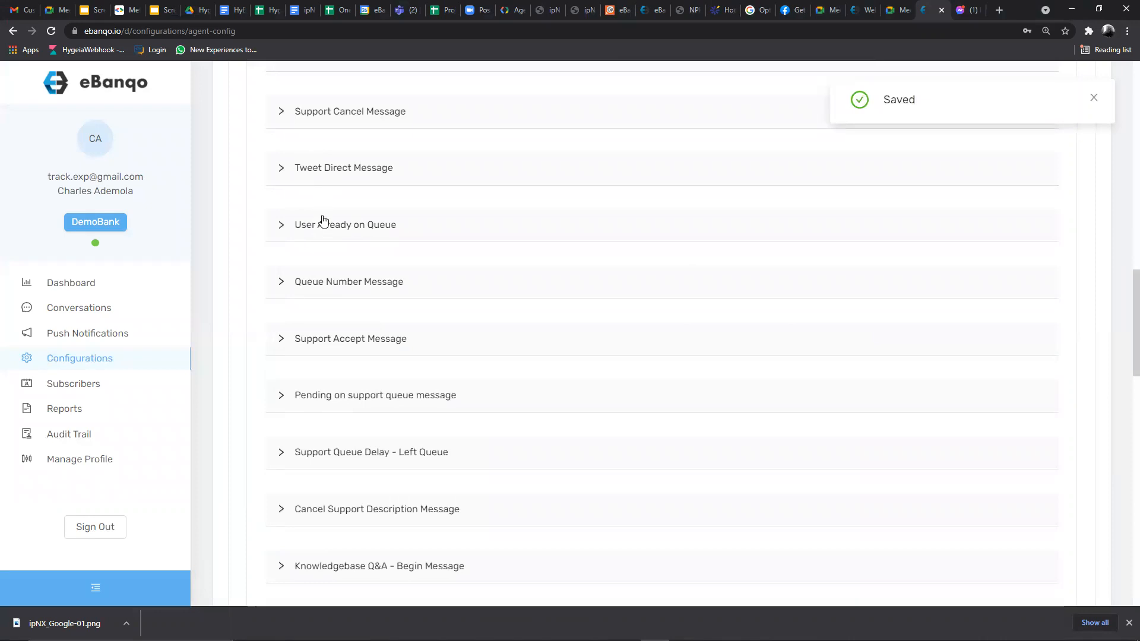
scroll(402, 274, down, 2)
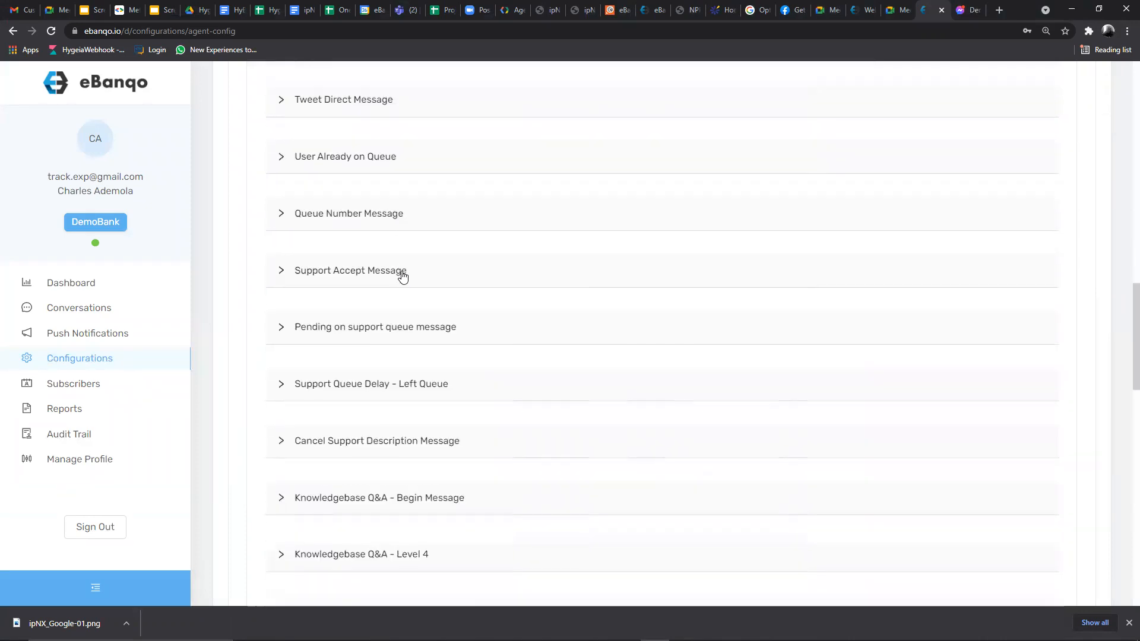
scroll(401, 273, down, 3)
scroll(382, 319, up, 3)
scroll(382, 321, up, 2)
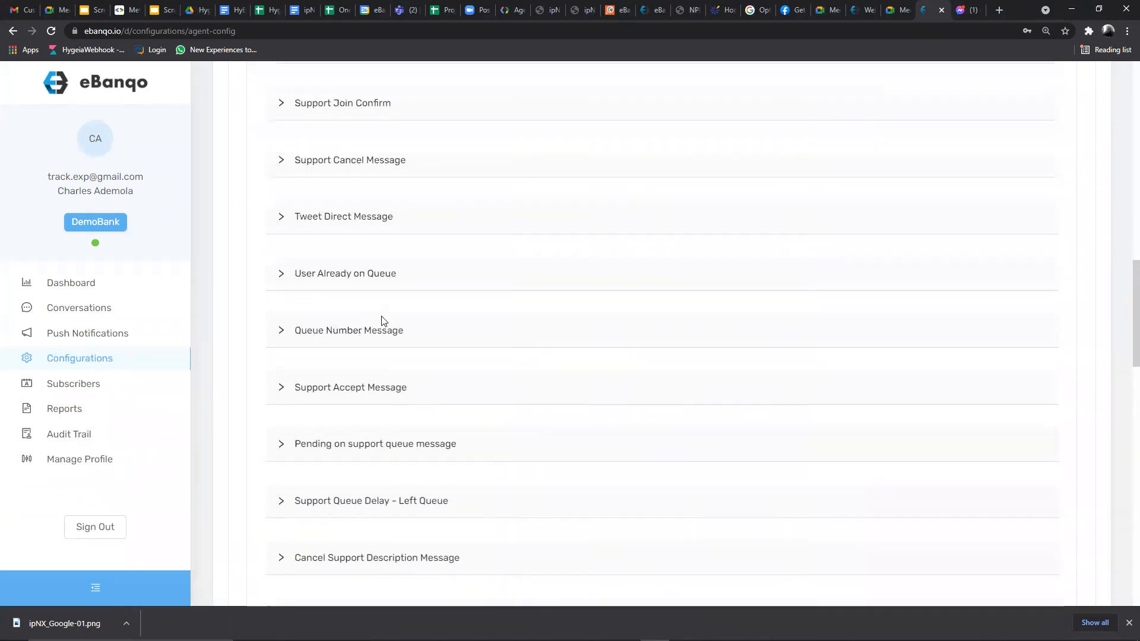
scroll(376, 320, up, 4)
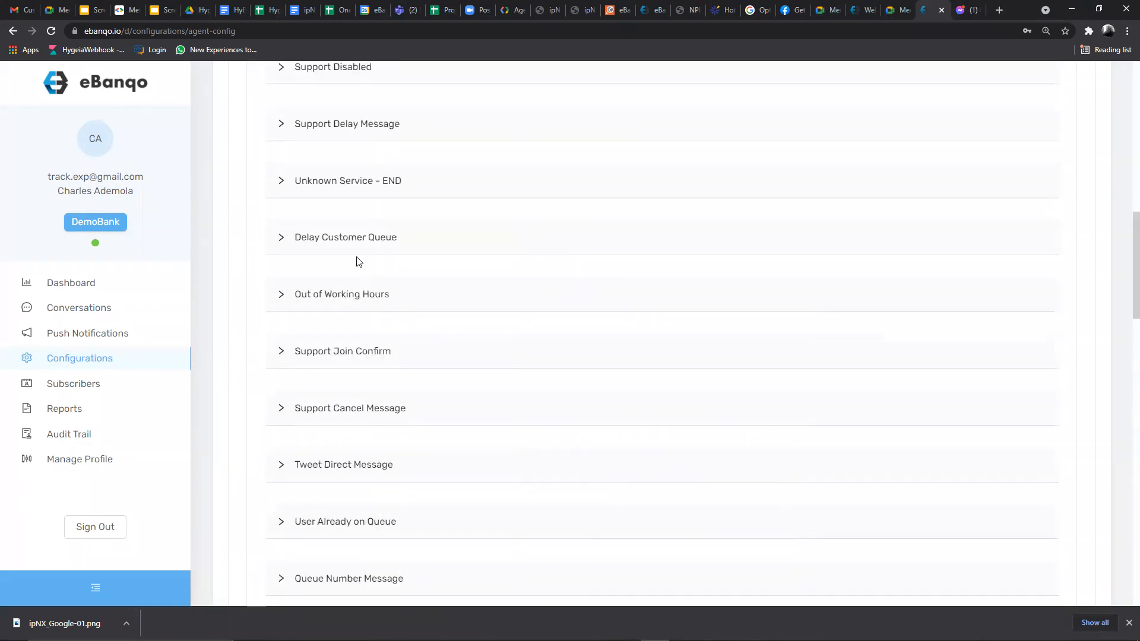
click(278, 237)
scroll(445, 382, down, 1)
scroll(368, 457, up, 1)
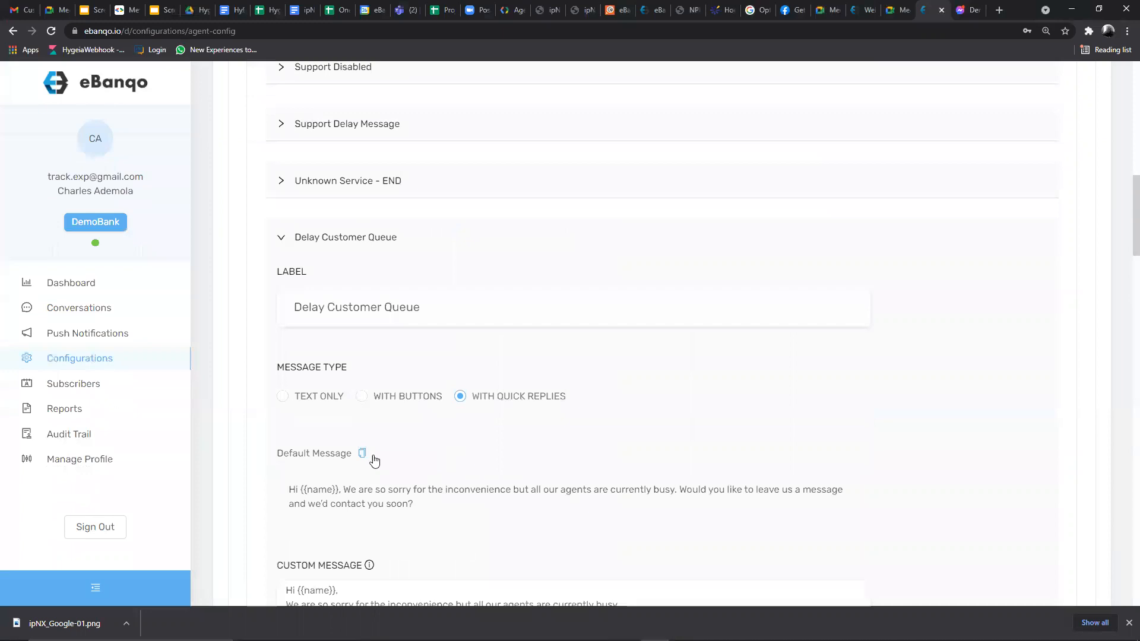
scroll(381, 449, down, 3)
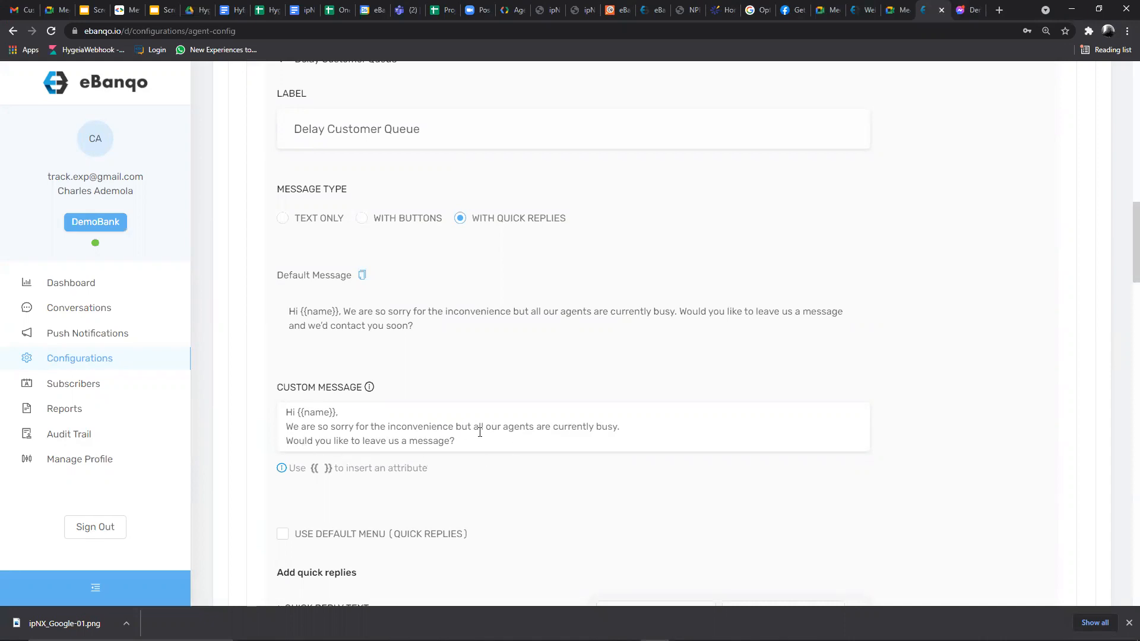
scroll(481, 432, down, 4)
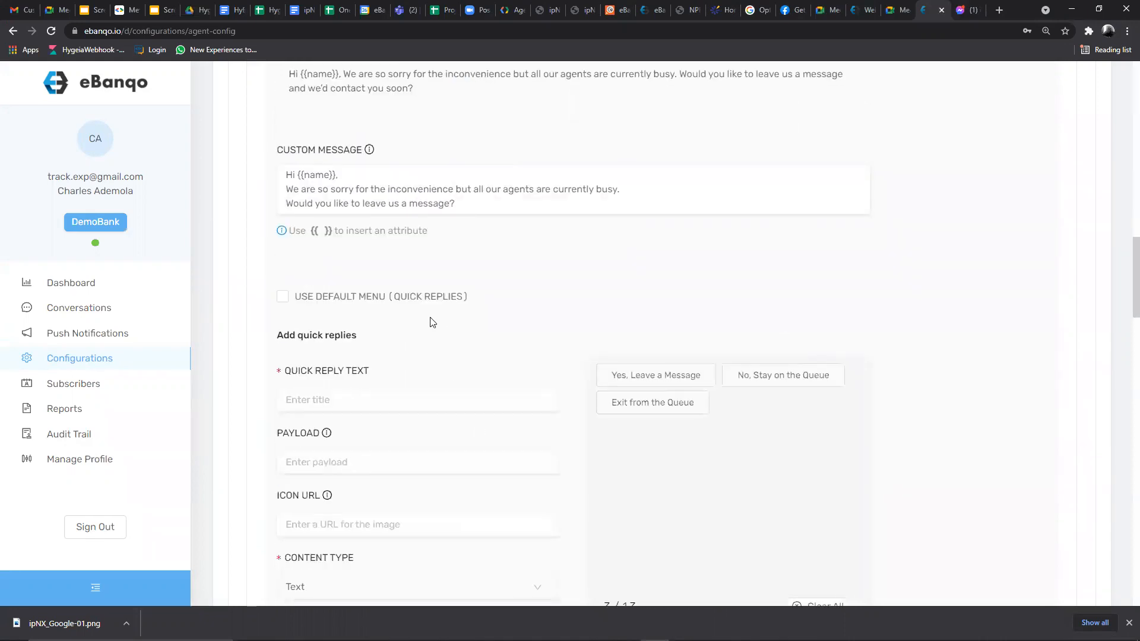
scroll(433, 322, up, 2)
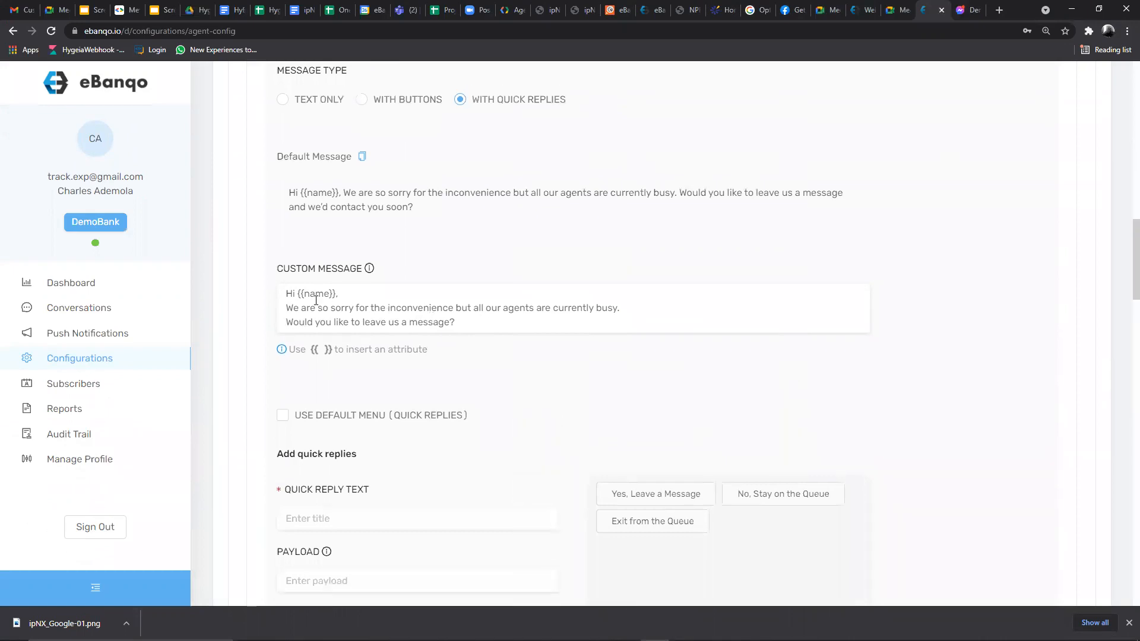
drag(286, 294, 481, 325)
scroll(406, 283, up, 2)
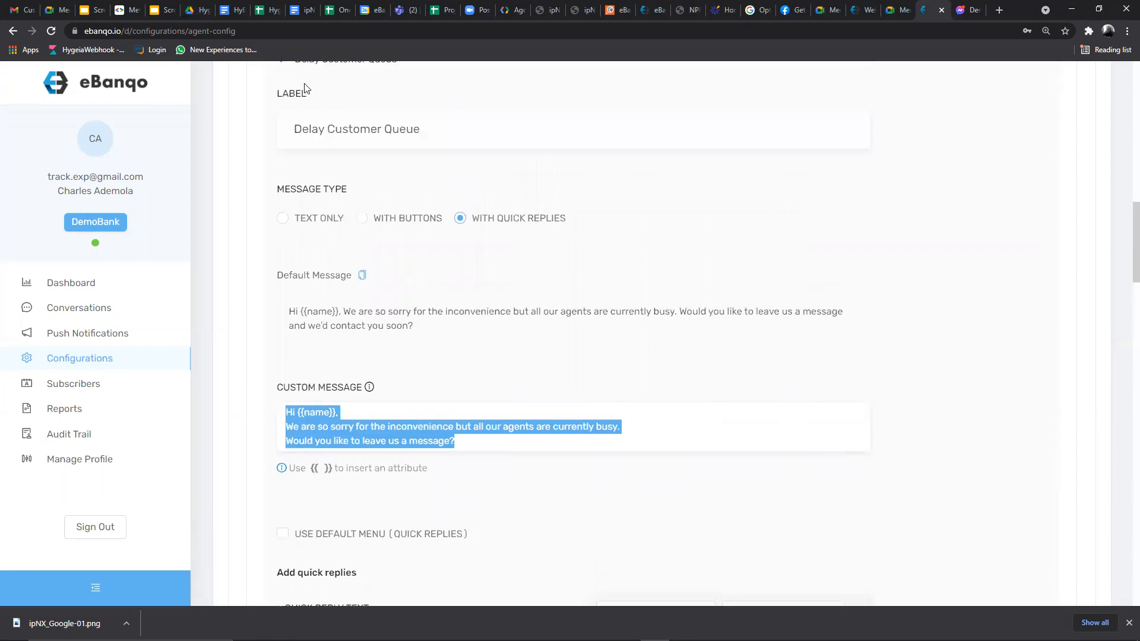
scroll(379, 380, up, 3)
scroll(380, 393, down, 2)
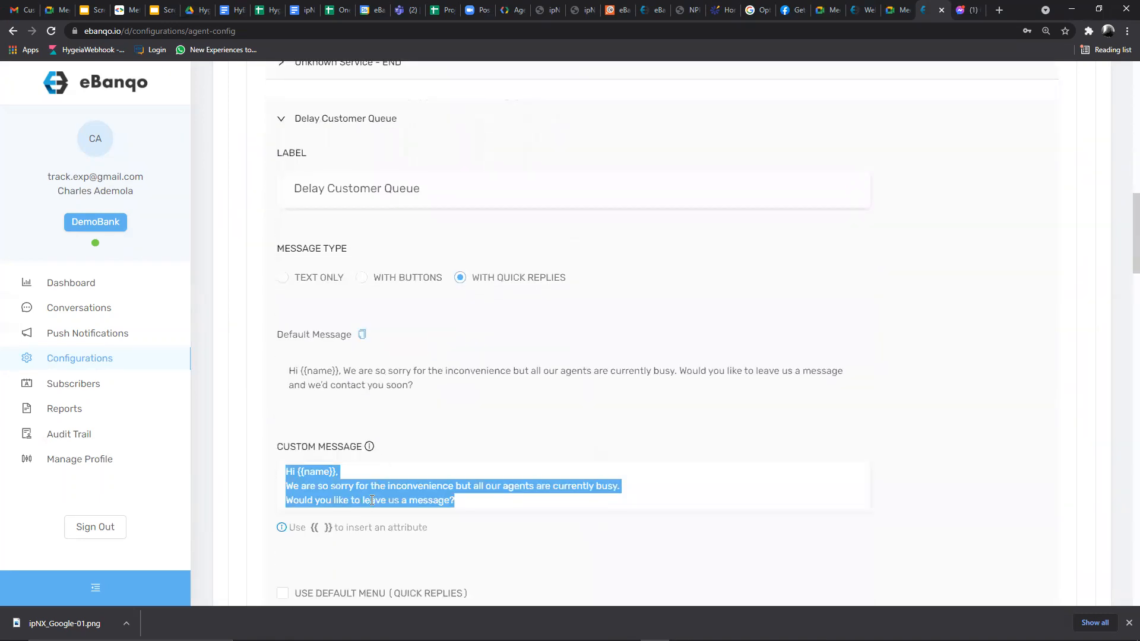
click(372, 486)
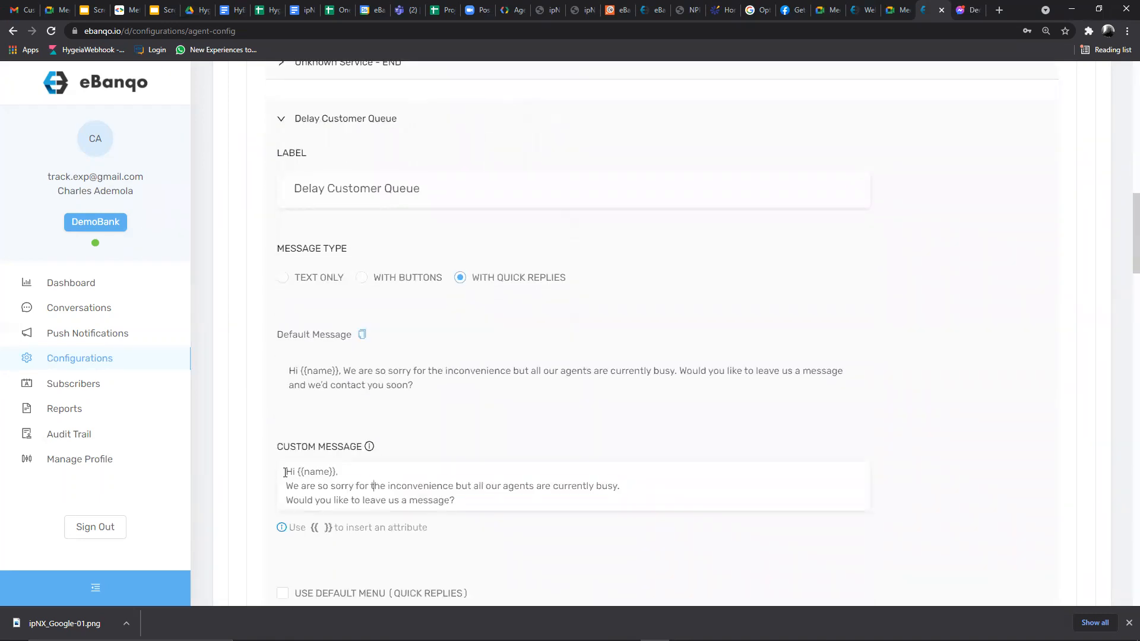
drag(285, 472, 463, 493)
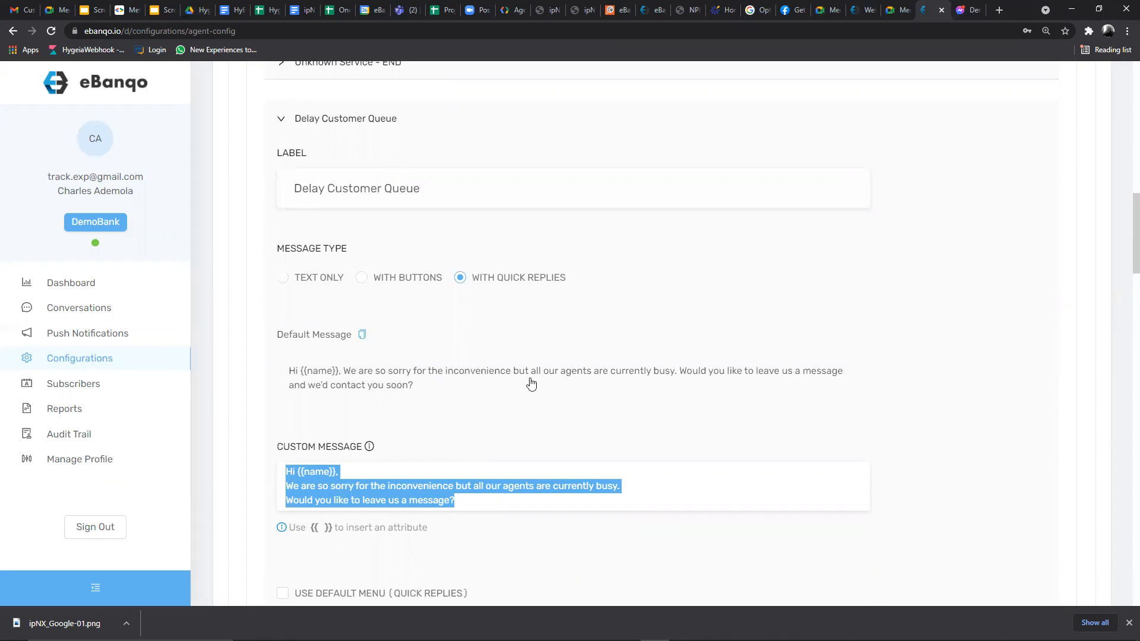
click(280, 118)
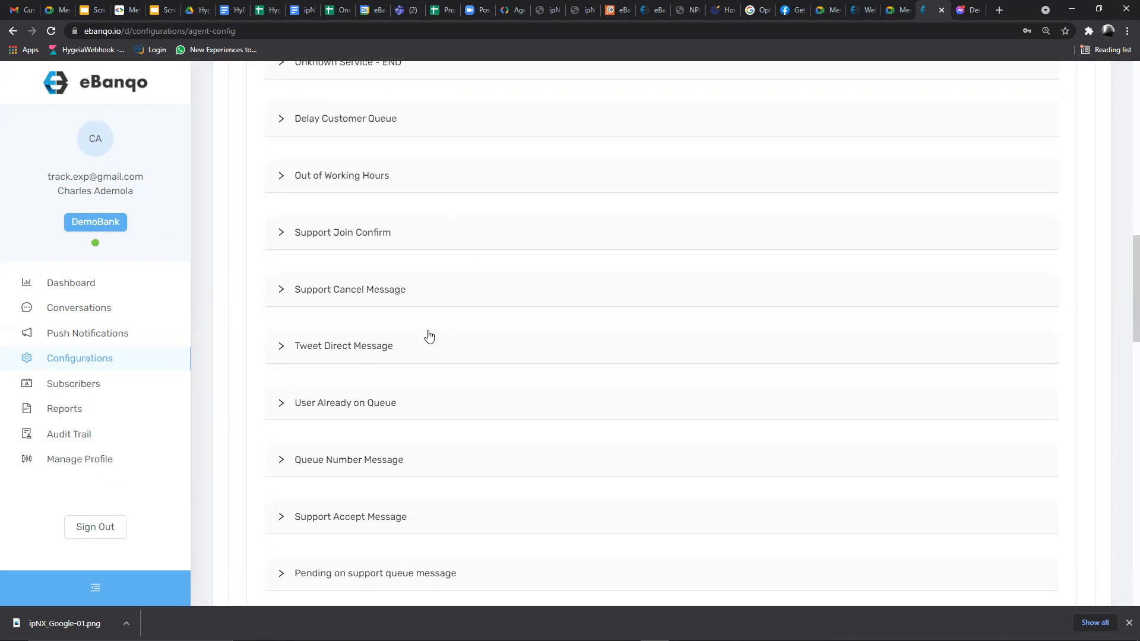
- Expand the User Already on Queue response and inspect its default and custom messages
scroll(352, 240, up, 1)
scroll(353, 246, up, 9)
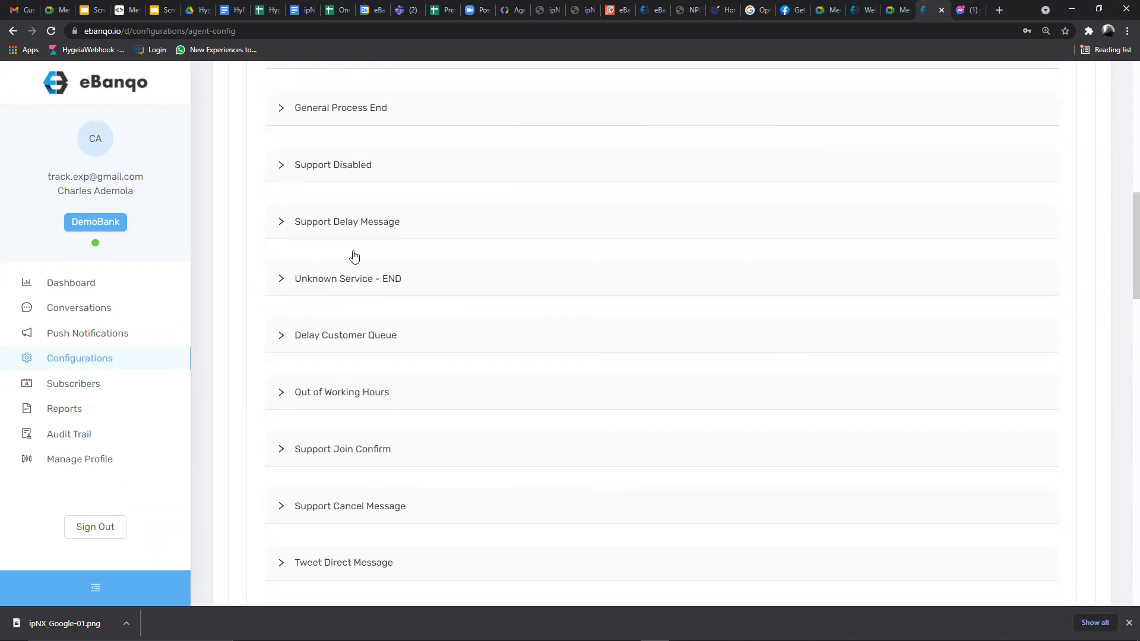
scroll(354, 261, up, 3)
scroll(357, 267, down, 5)
scroll(358, 274, down, 3)
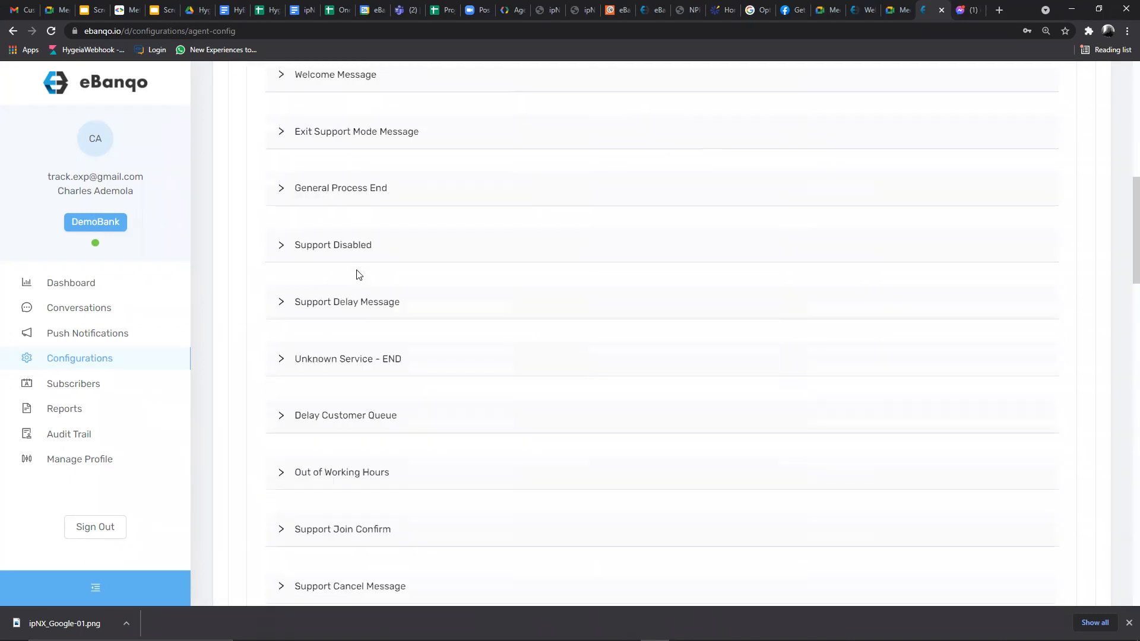
scroll(349, 320, down, 3)
scroll(349, 331, down, 2)
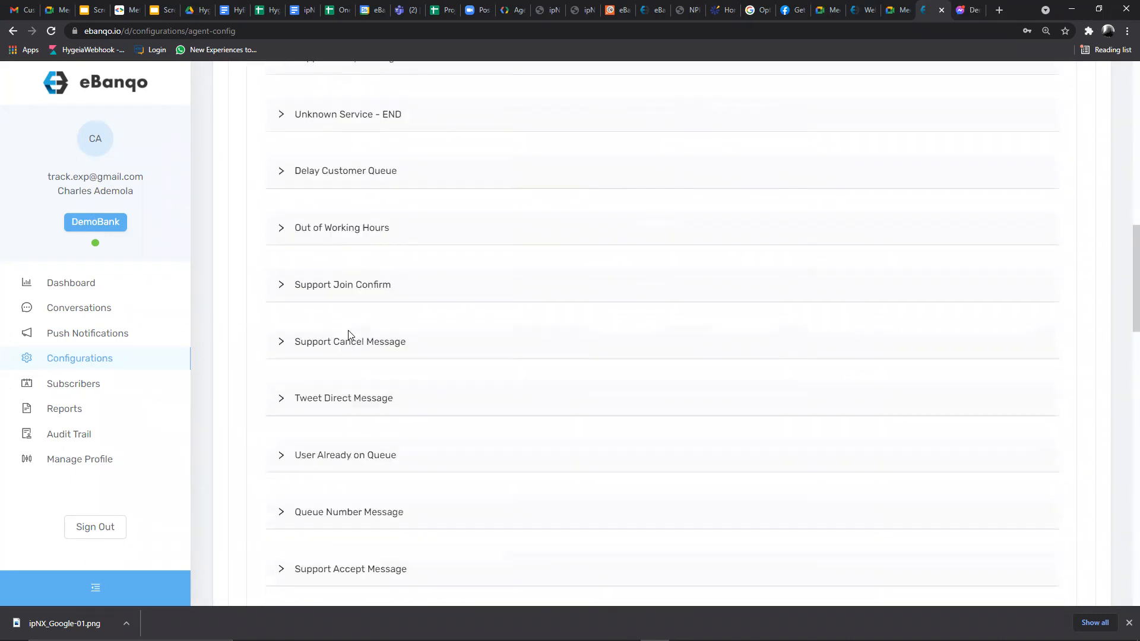
scroll(336, 294, down, 4)
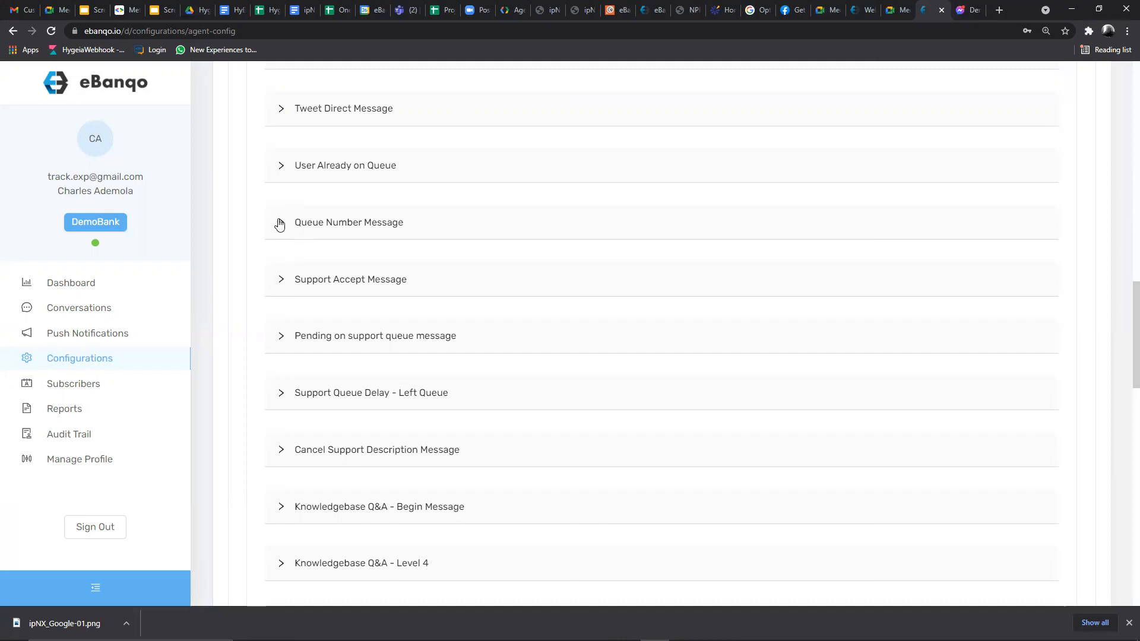
scroll(304, 229, up, 1)
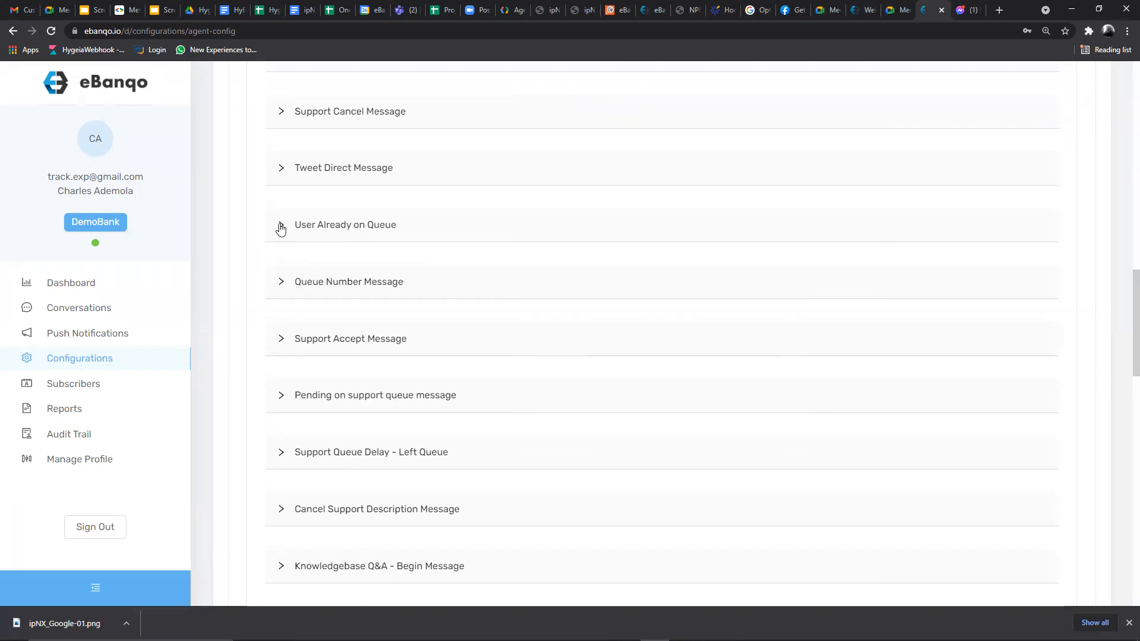
click(283, 229)
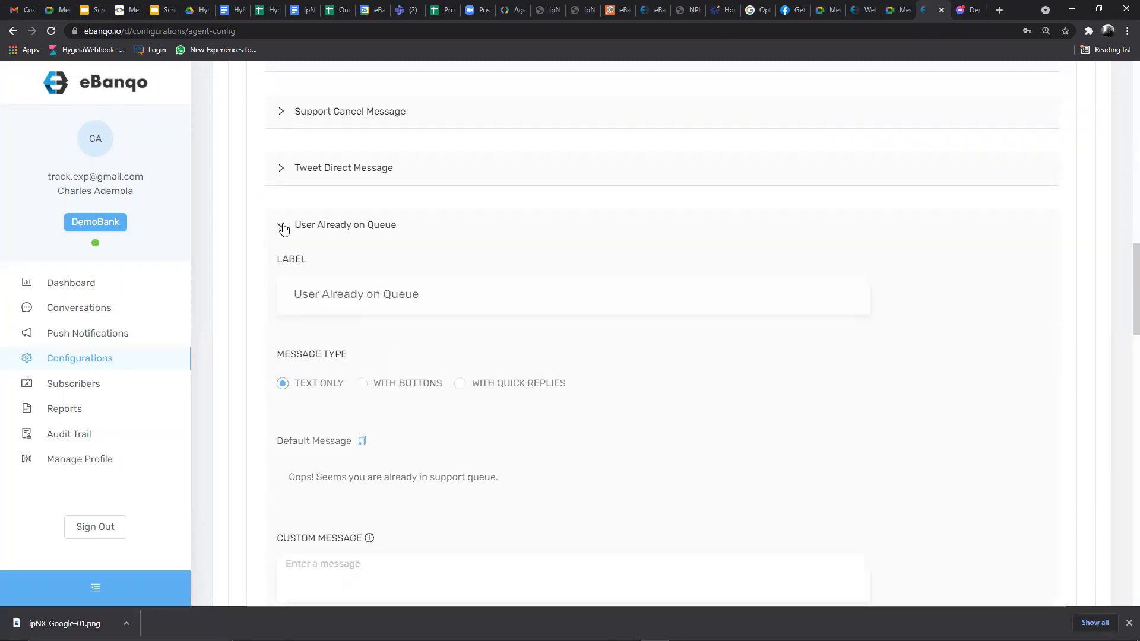
scroll(345, 350, down, 3)
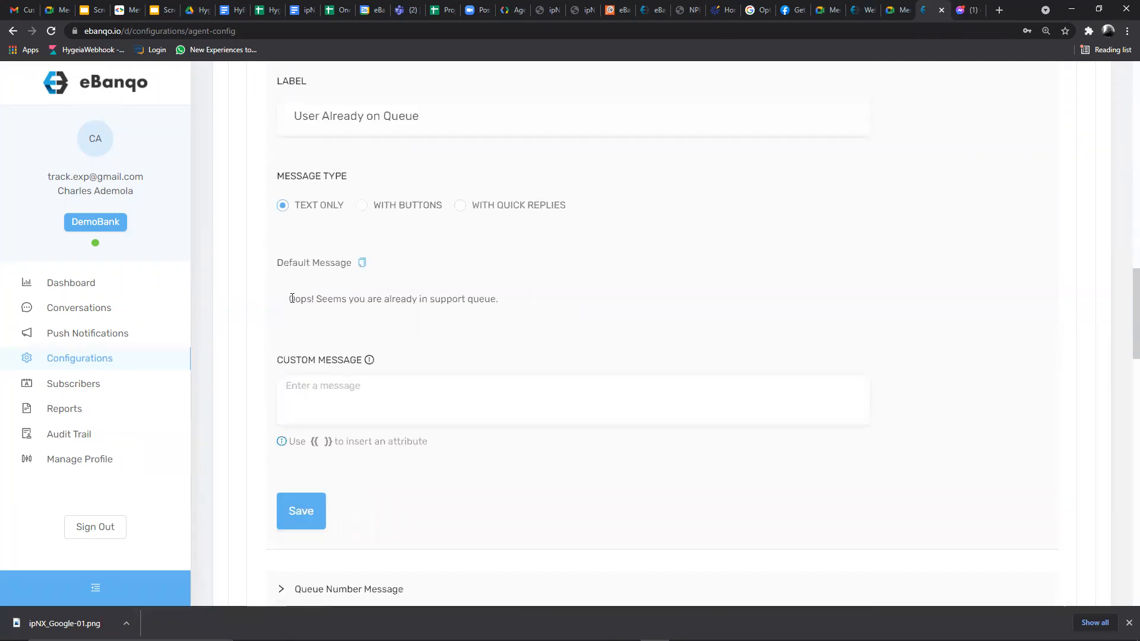
drag(289, 298, 515, 298)
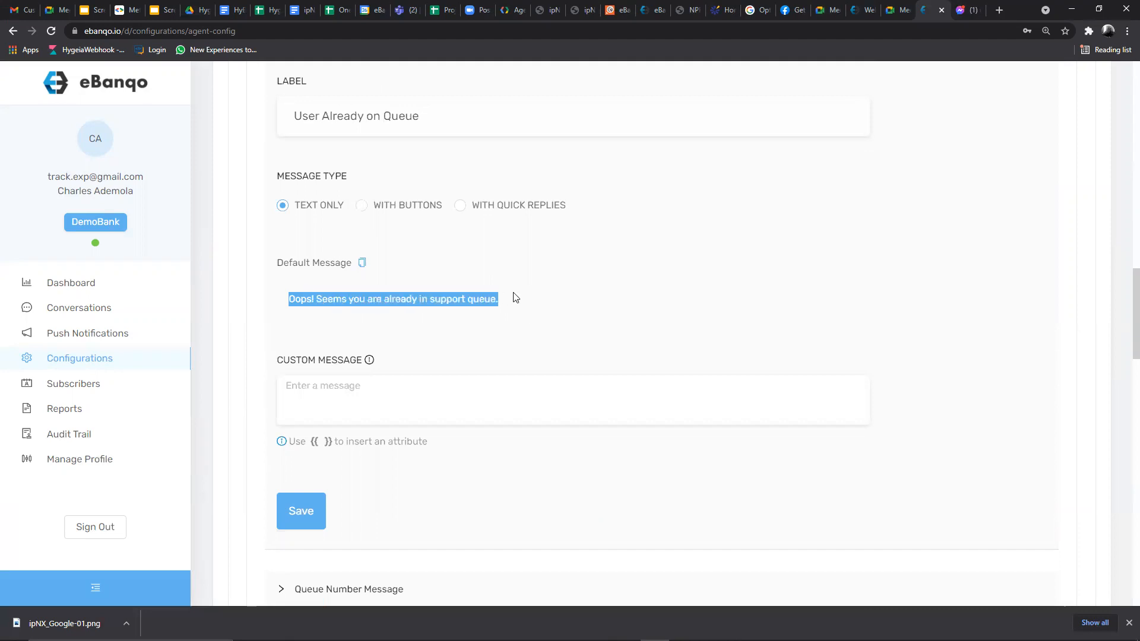
click(320, 387)
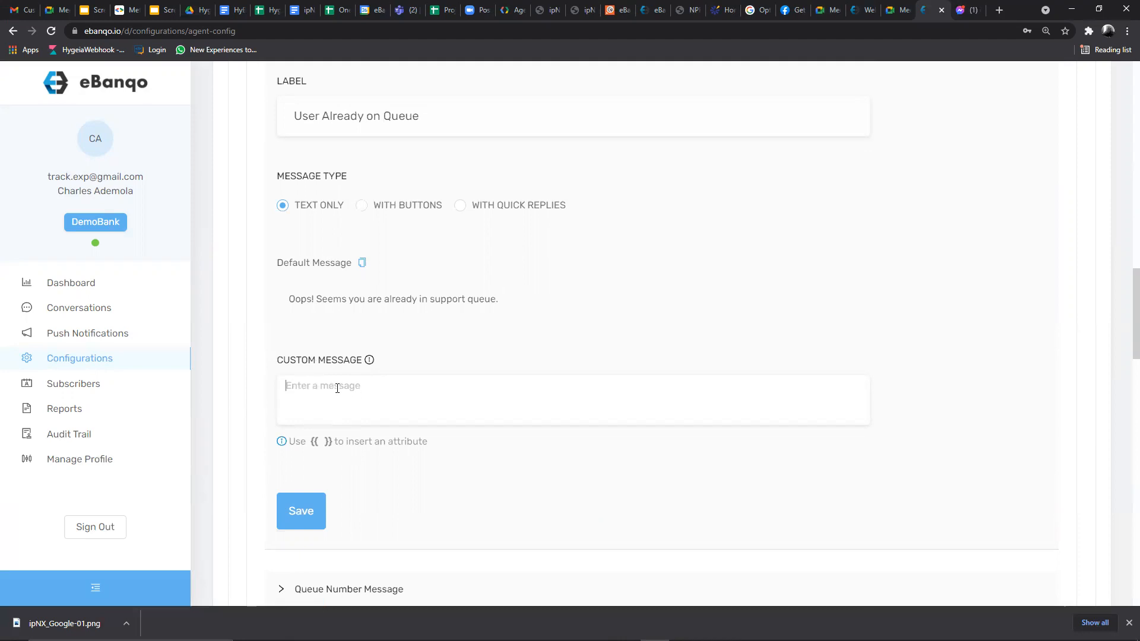
- Collapse User Already on Queue and scroll back to the top of Bot Responses
scroll(328, 390, up, 4)
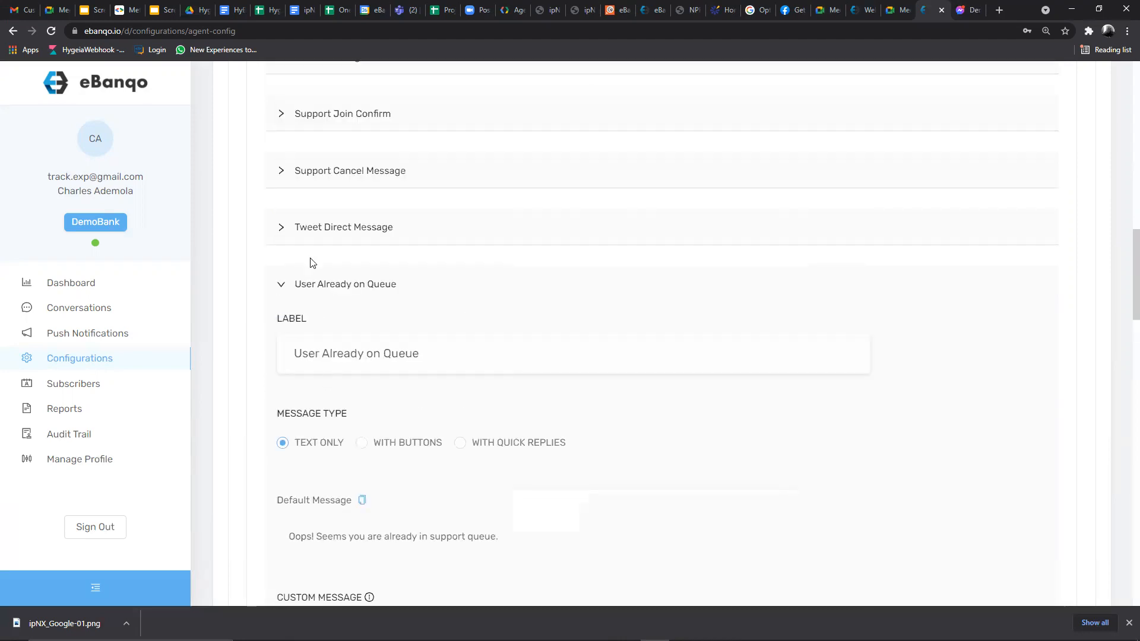
click(281, 287)
scroll(372, 308, down, 2)
scroll(374, 314, down, 6)
scroll(375, 319, up, 4)
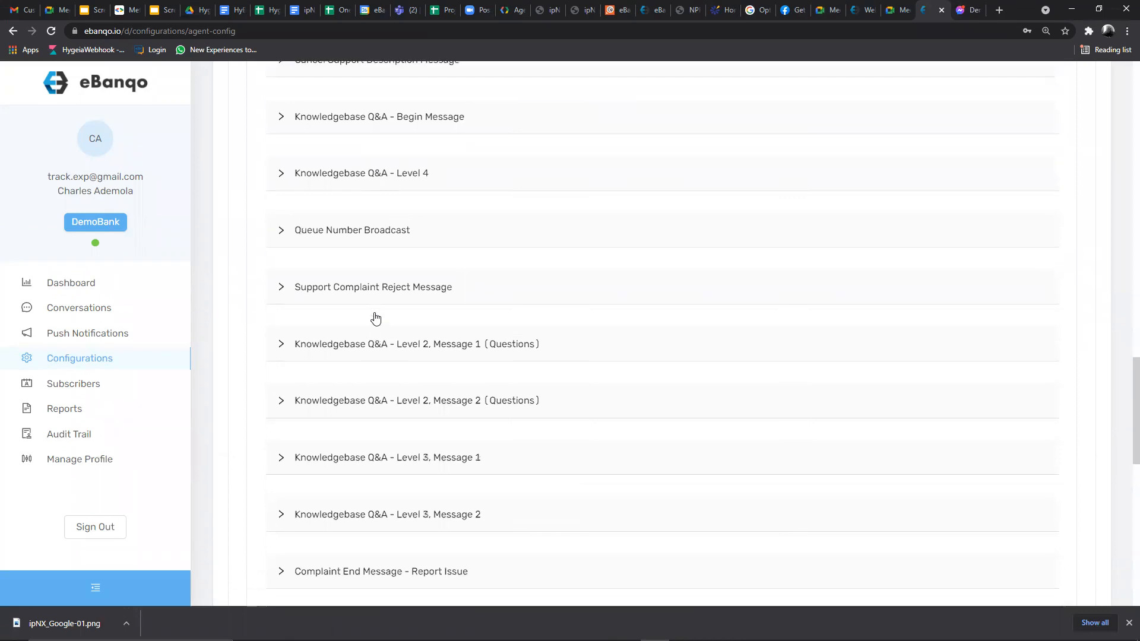
scroll(377, 318, up, 10)
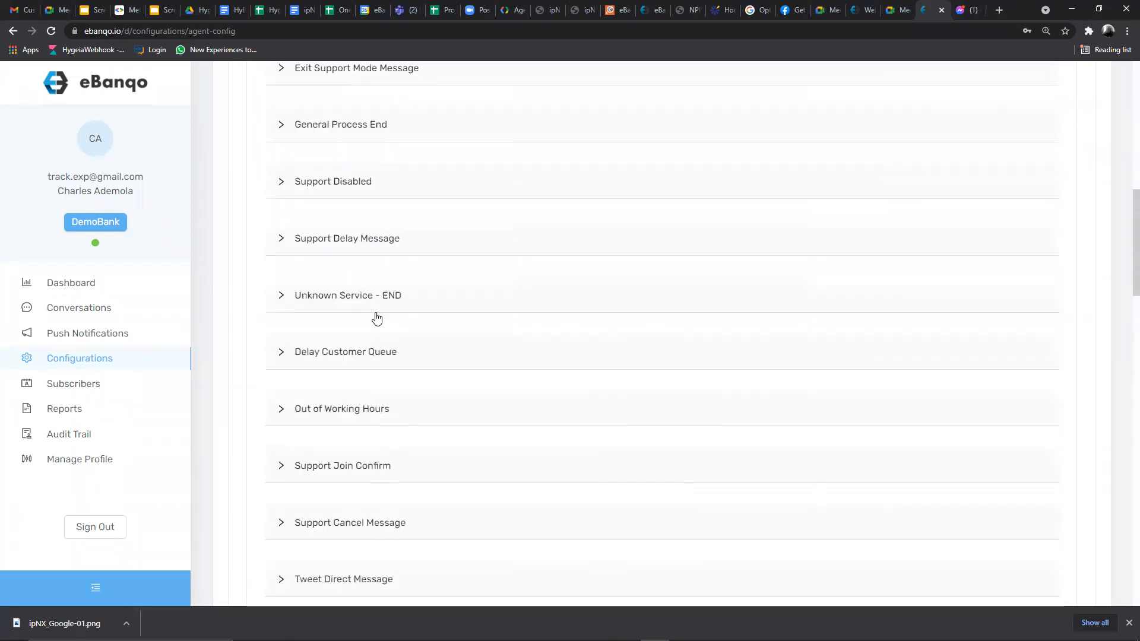
scroll(378, 315, up, 11)
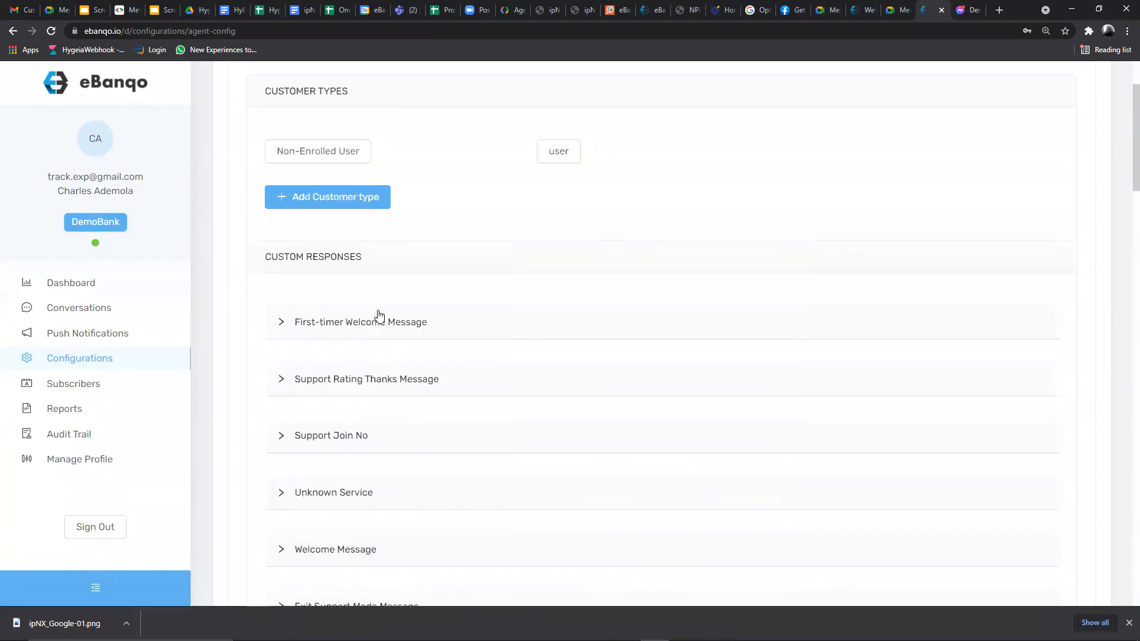
- Open Subscribers and browse the 19 active user records, briefly checking the Demo Bank chat
click(69, 387)
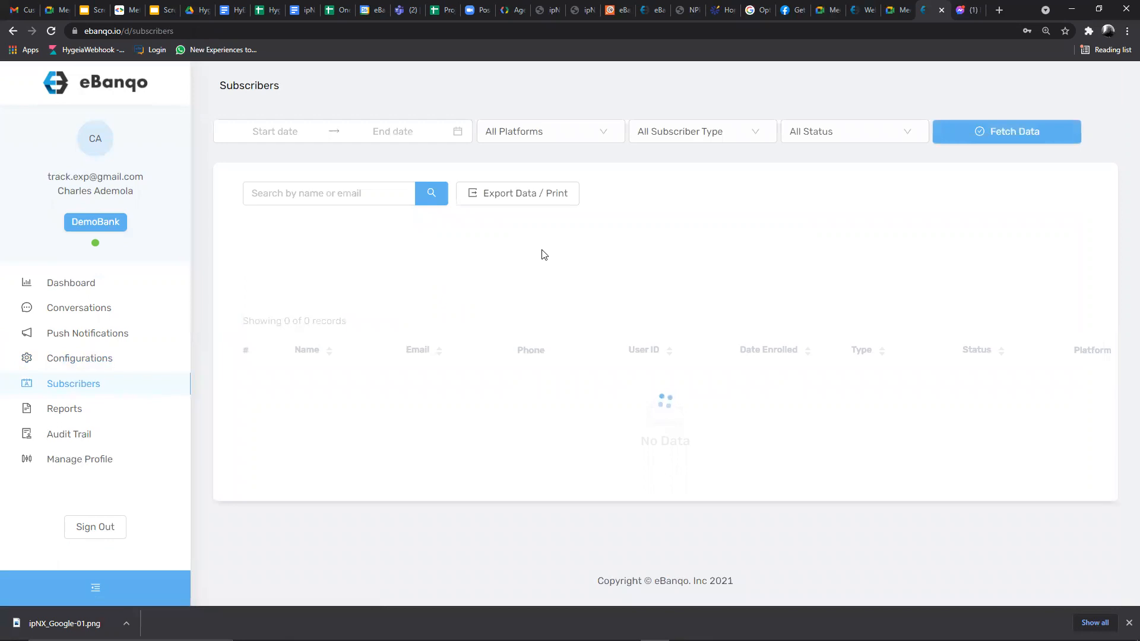
scroll(365, 362, down, 12)
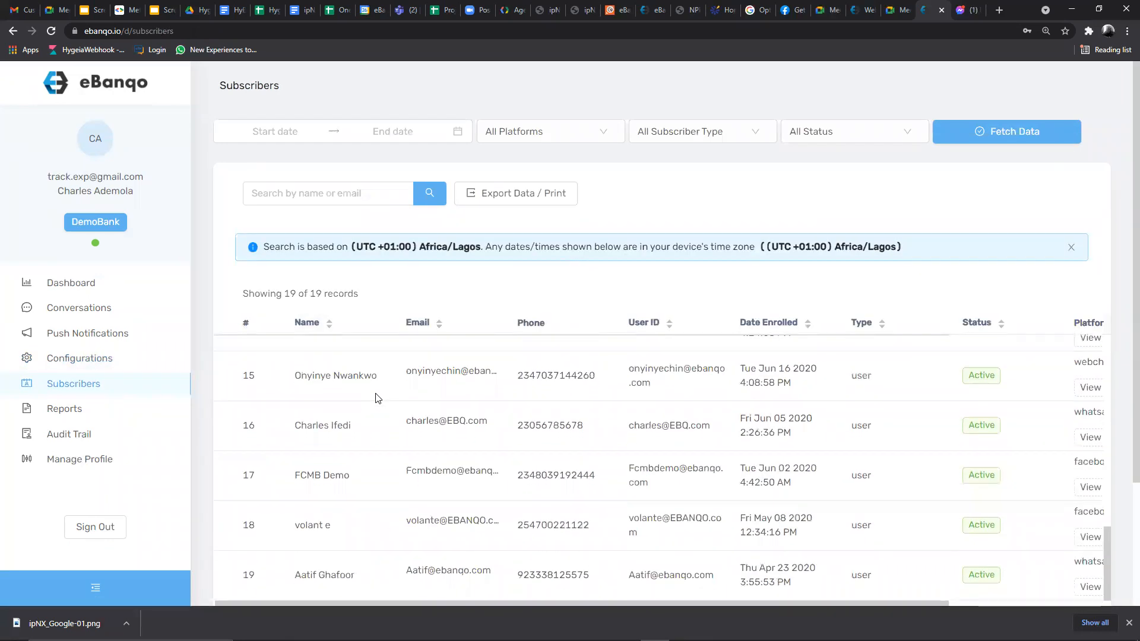
scroll(479, 417, up, 1)
scroll(479, 417, up, 10)
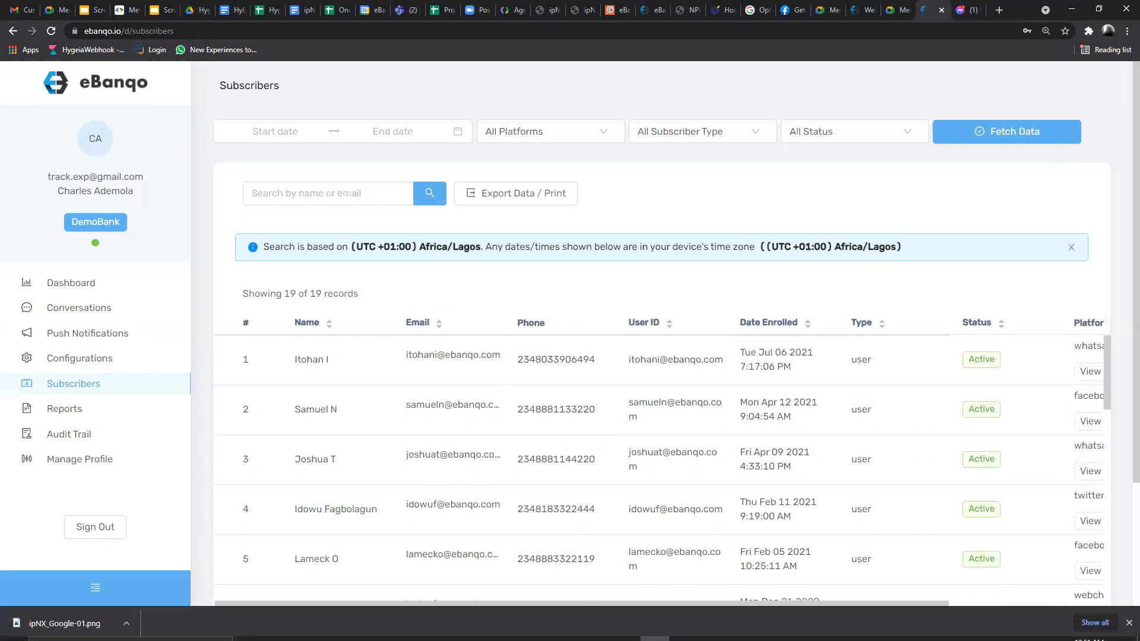
click(625, 630)
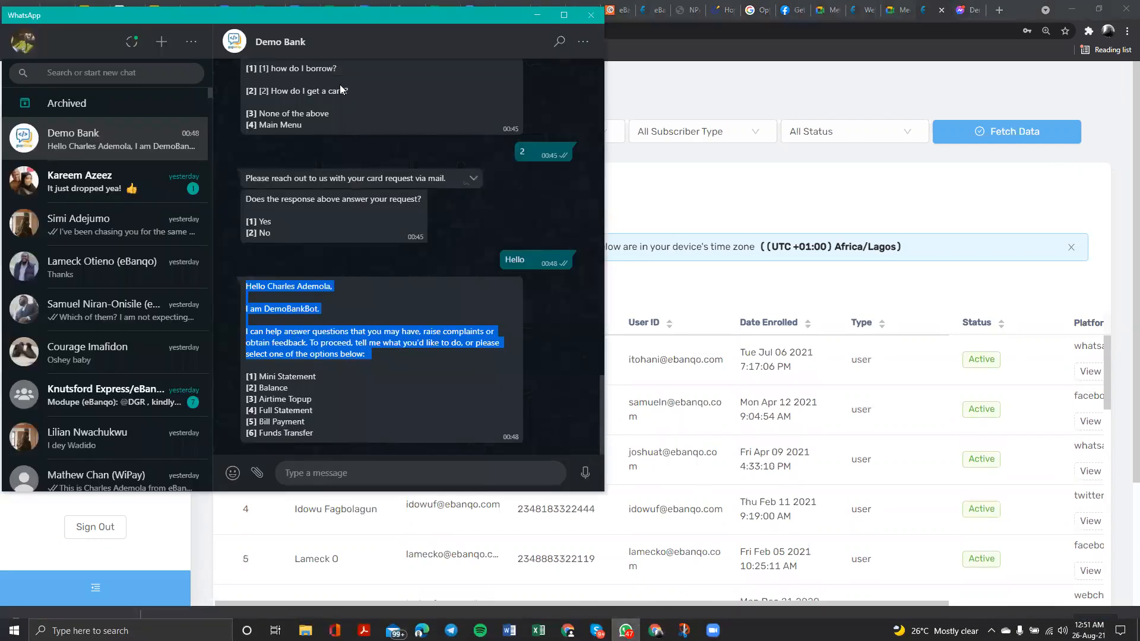
click(644, 244)
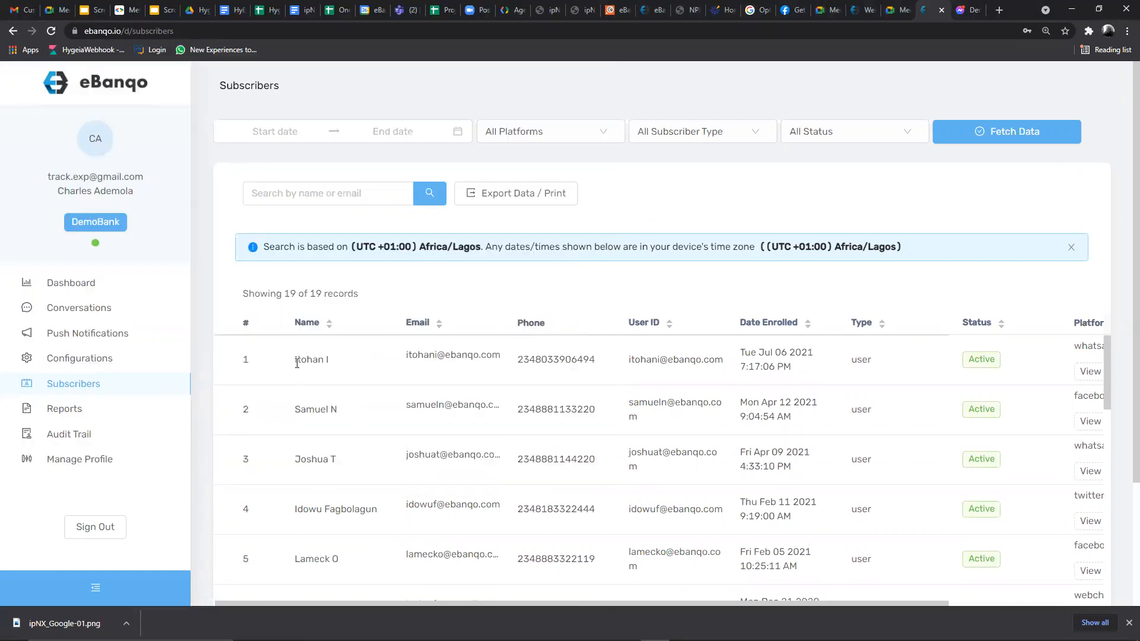
drag(297, 363, 552, 383)
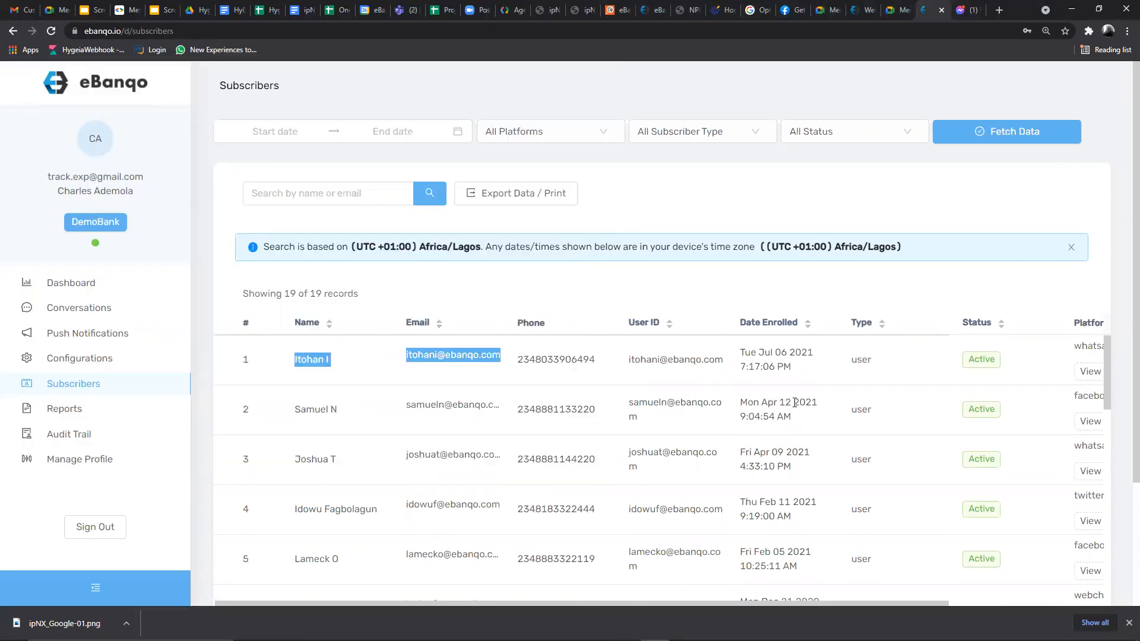
scroll(835, 388, right, 3)
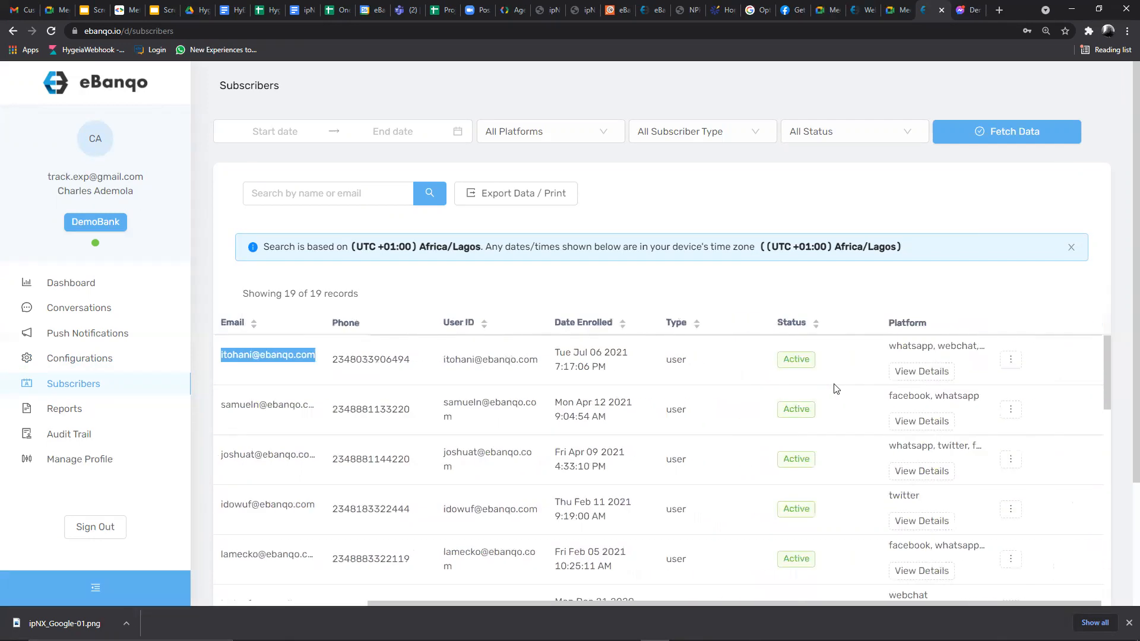
click(903, 372)
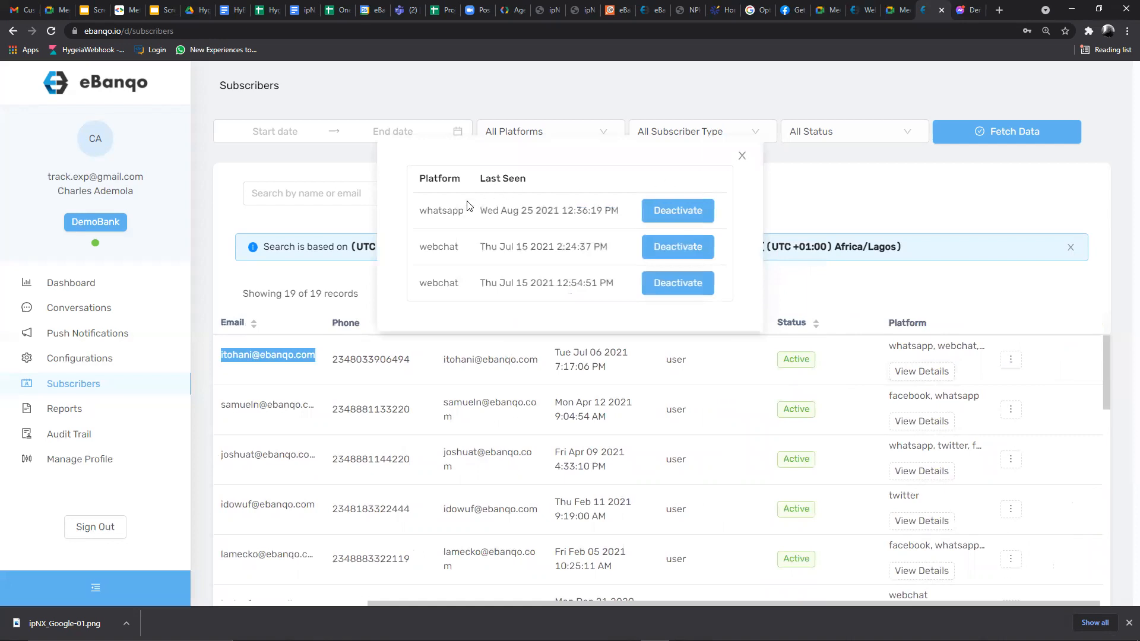
drag(415, 214, 459, 249)
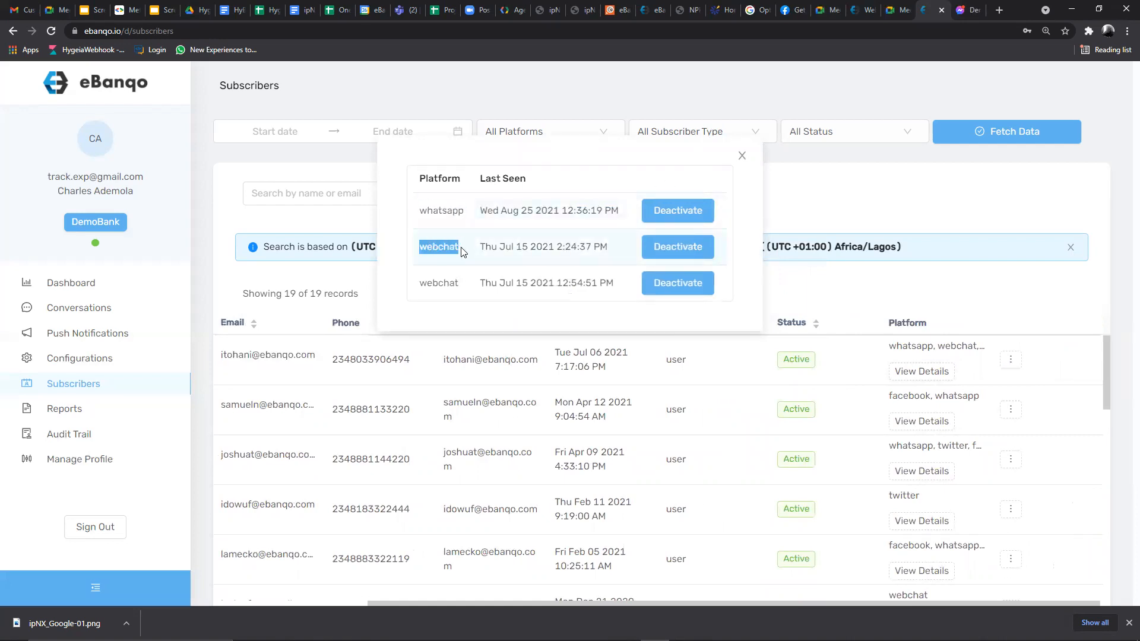
drag(422, 284, 455, 283)
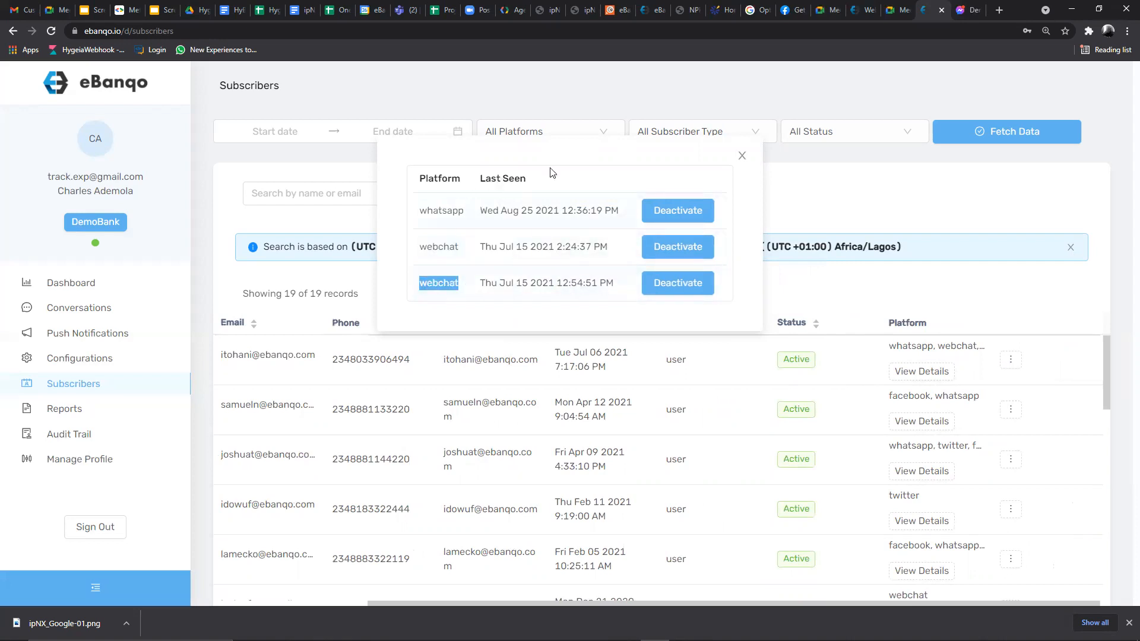
click(742, 155)
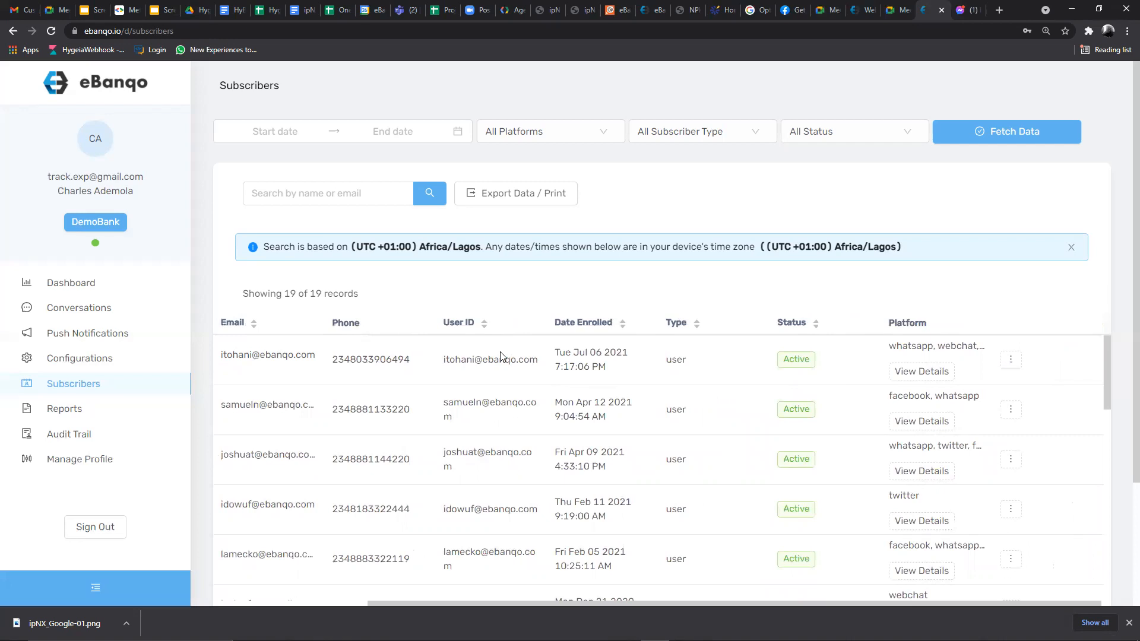
scroll(501, 356, left, 3)
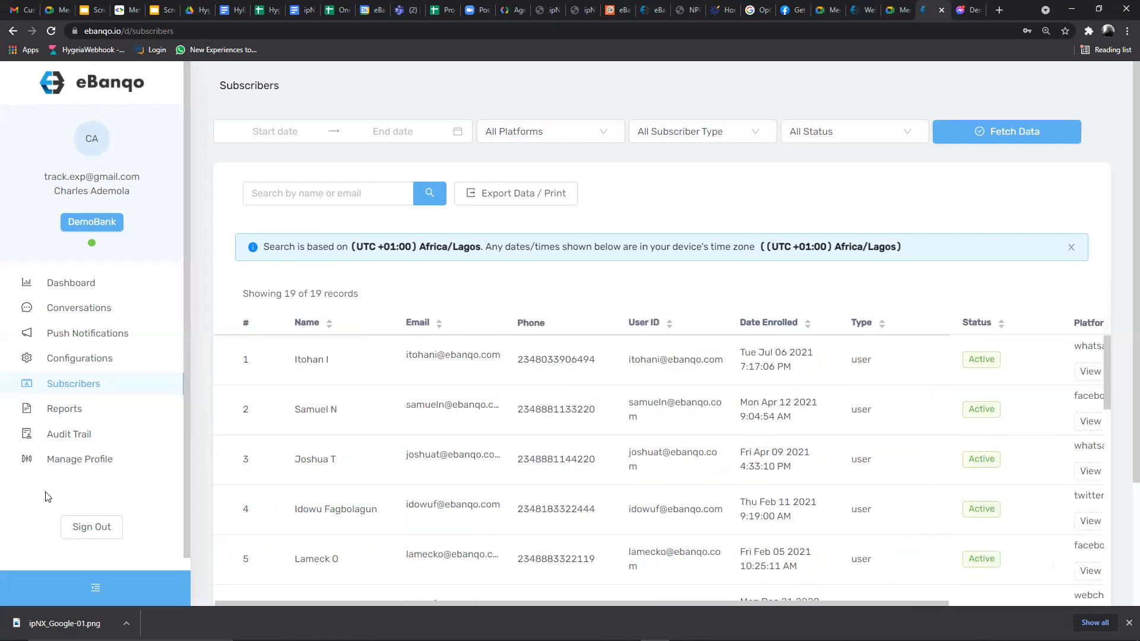
- Browse the Reports categories and open the Chat Sessions' Support Sessions report
click(59, 407)
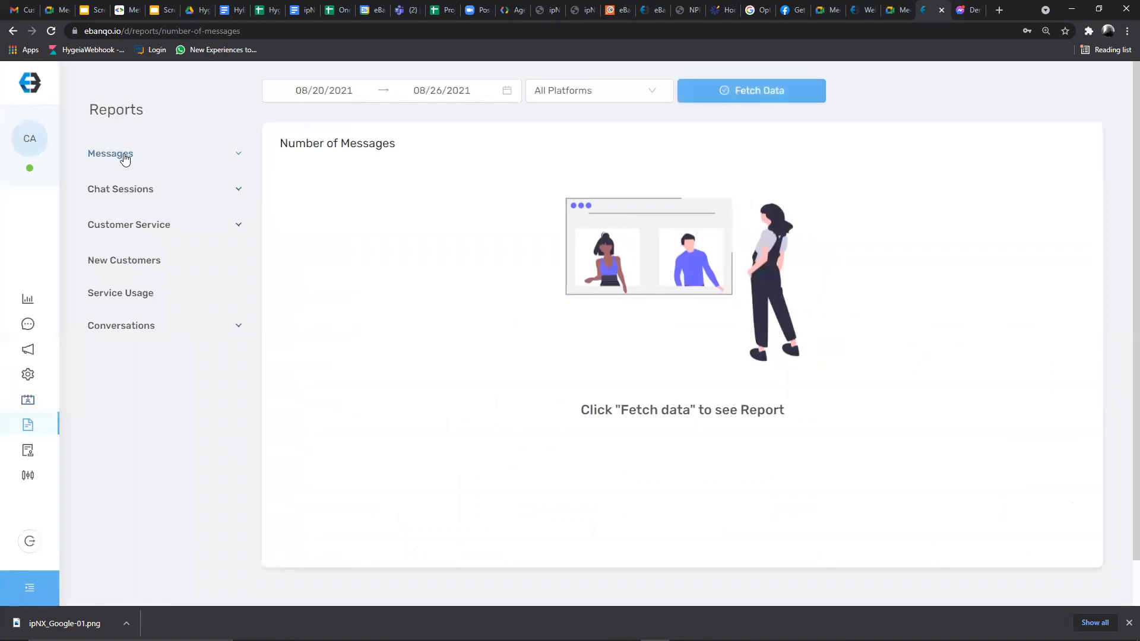
drag(120, 190, 121, 188)
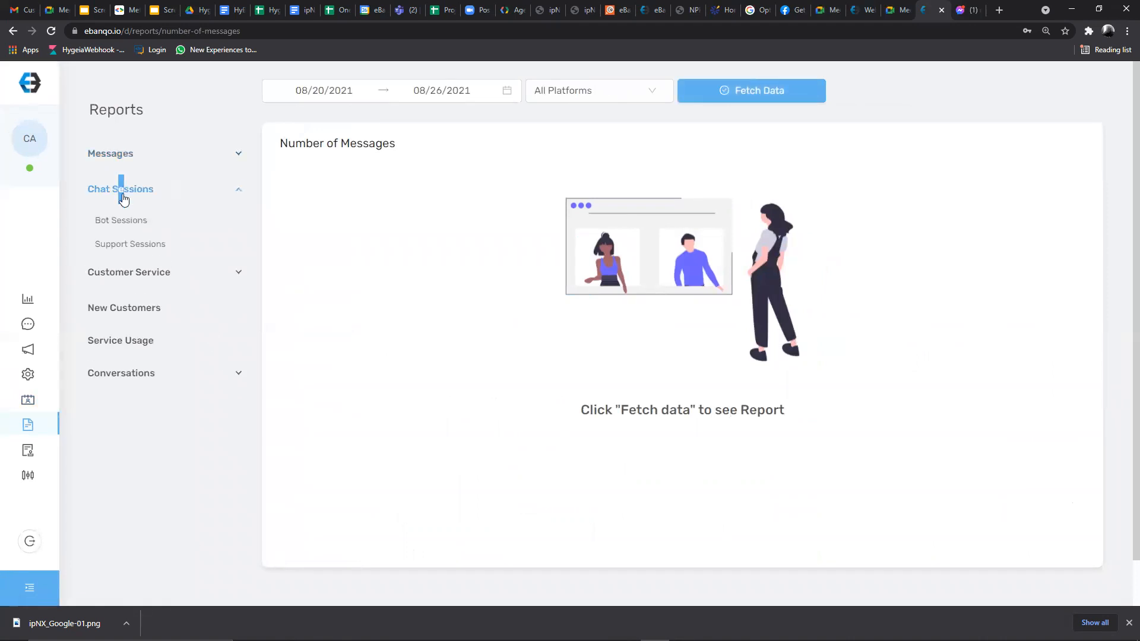
click(145, 275)
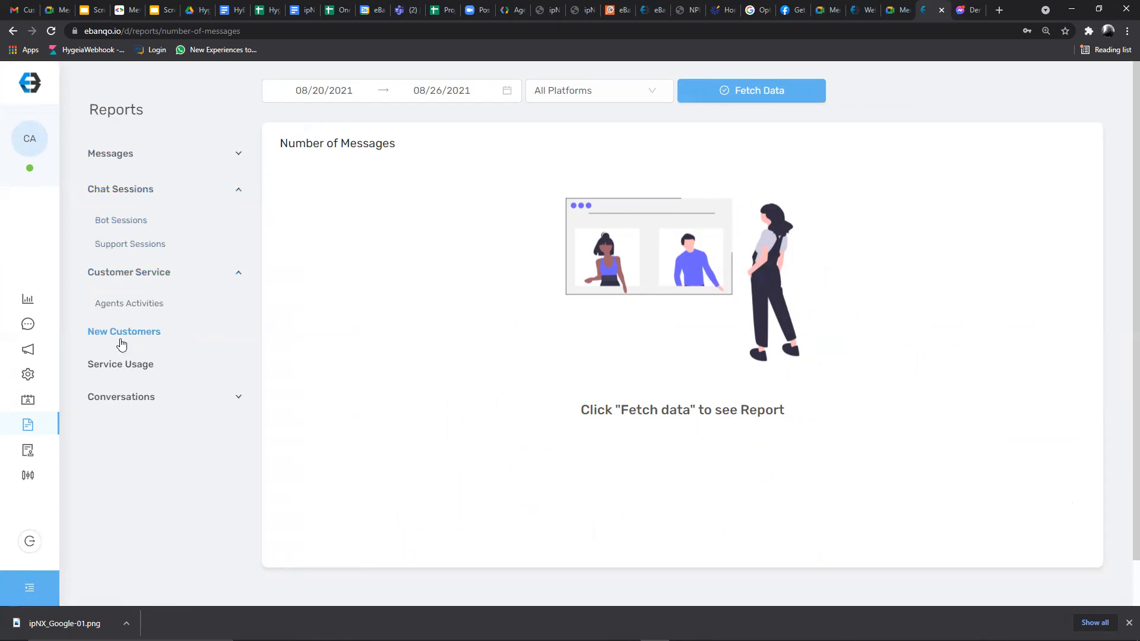
click(121, 332)
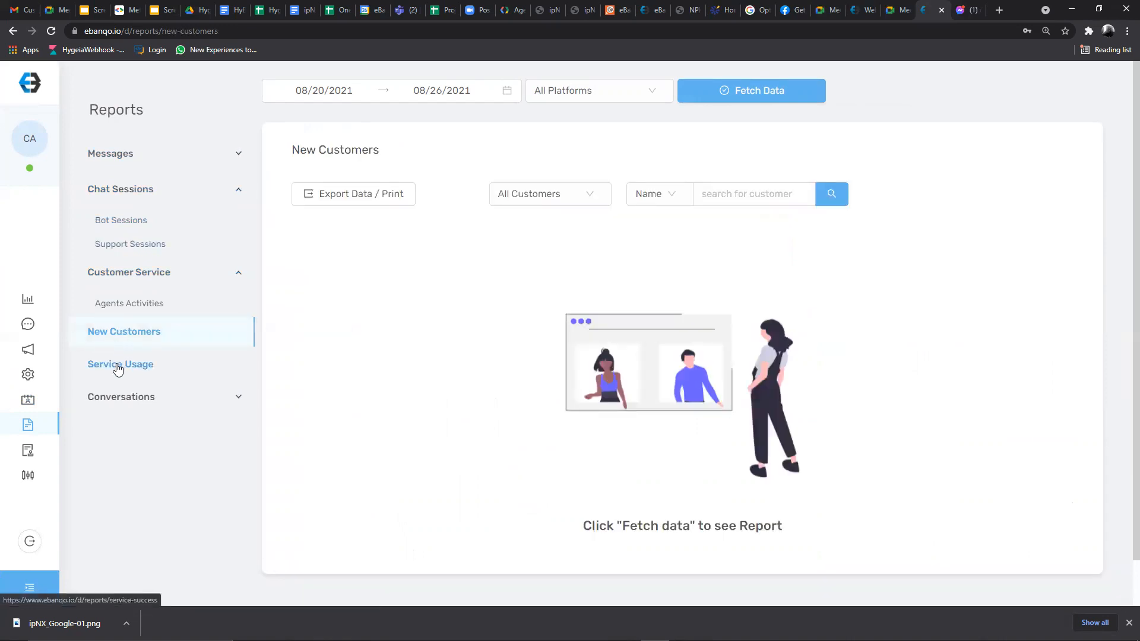
click(118, 369)
click(142, 398)
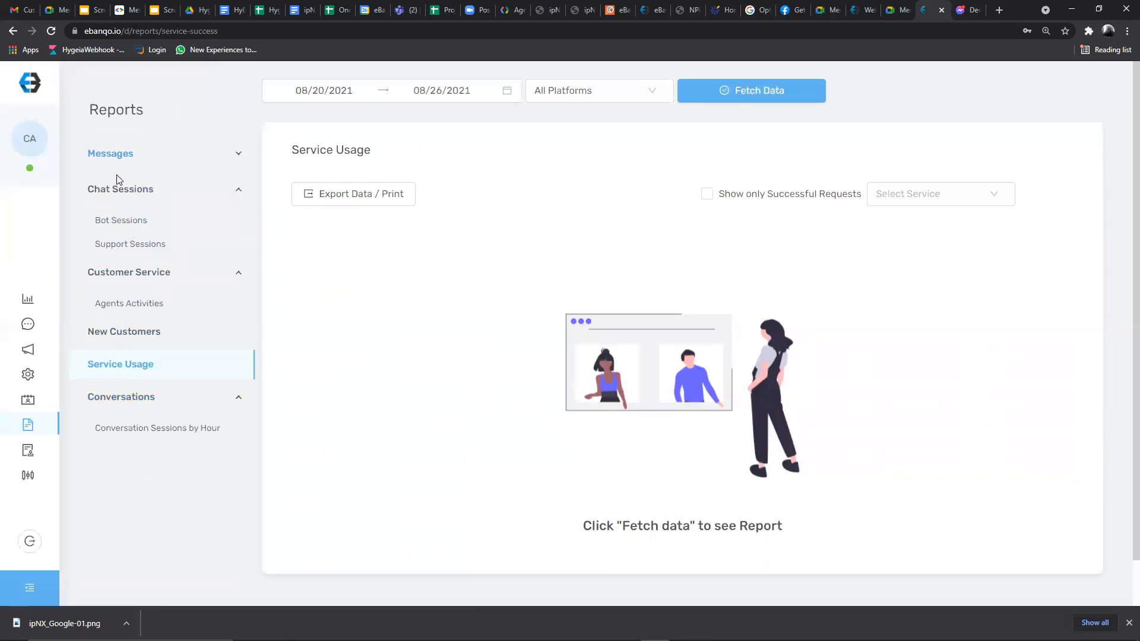
click(122, 246)
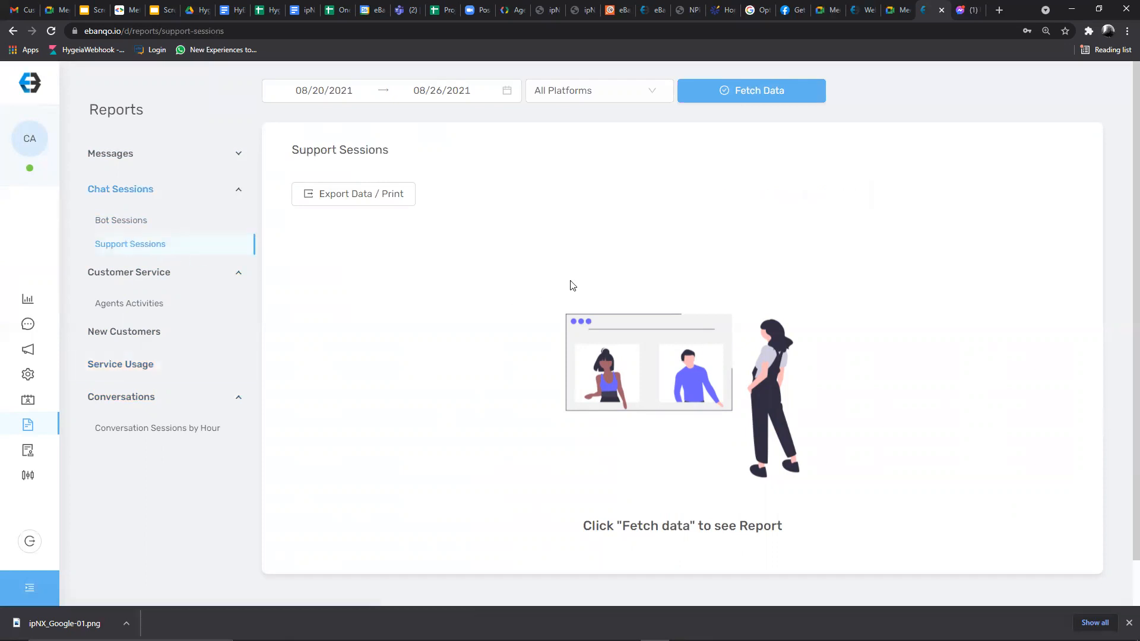
- Fetch Support Sessions for 08/20–08/26/2021 and review the first session's agent, wait time and platform
click(731, 96)
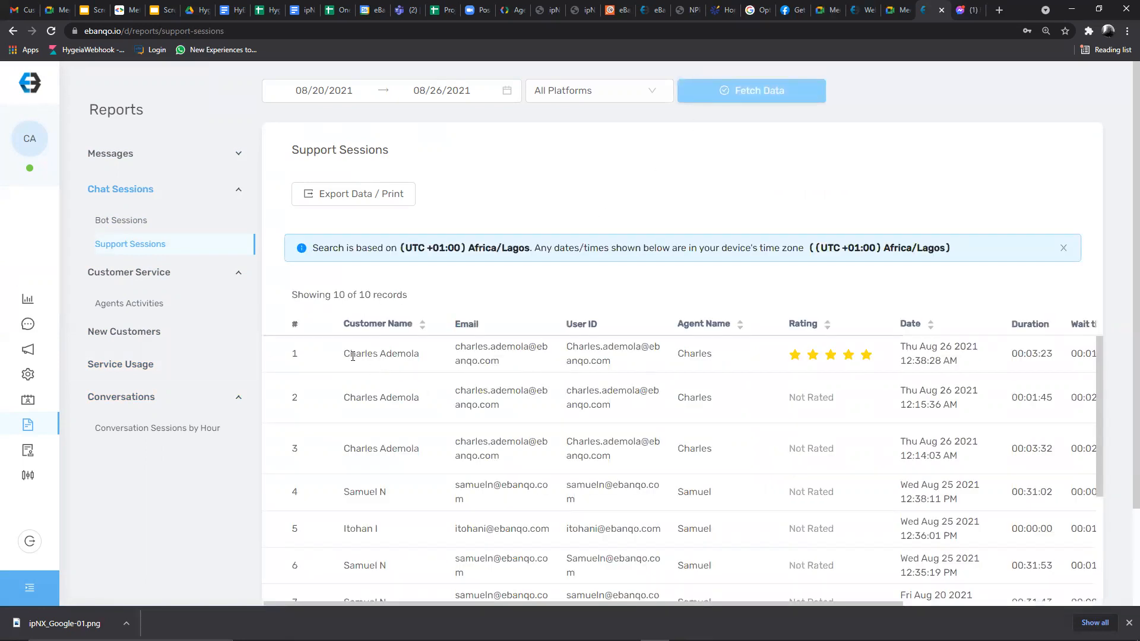
drag(345, 361, 990, 376)
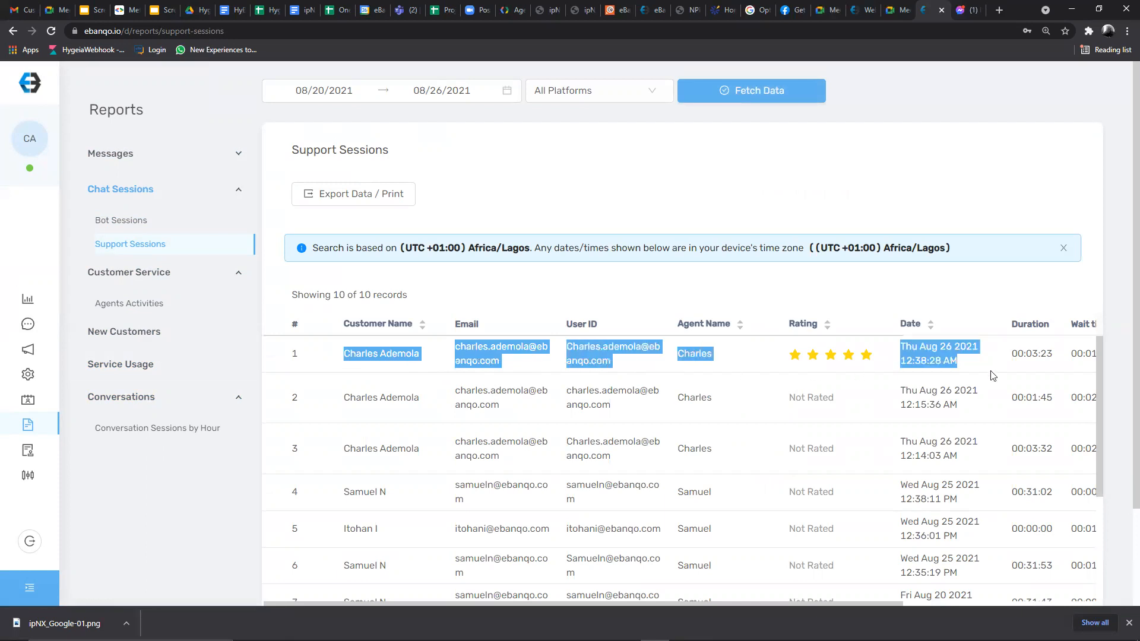
click(374, 351)
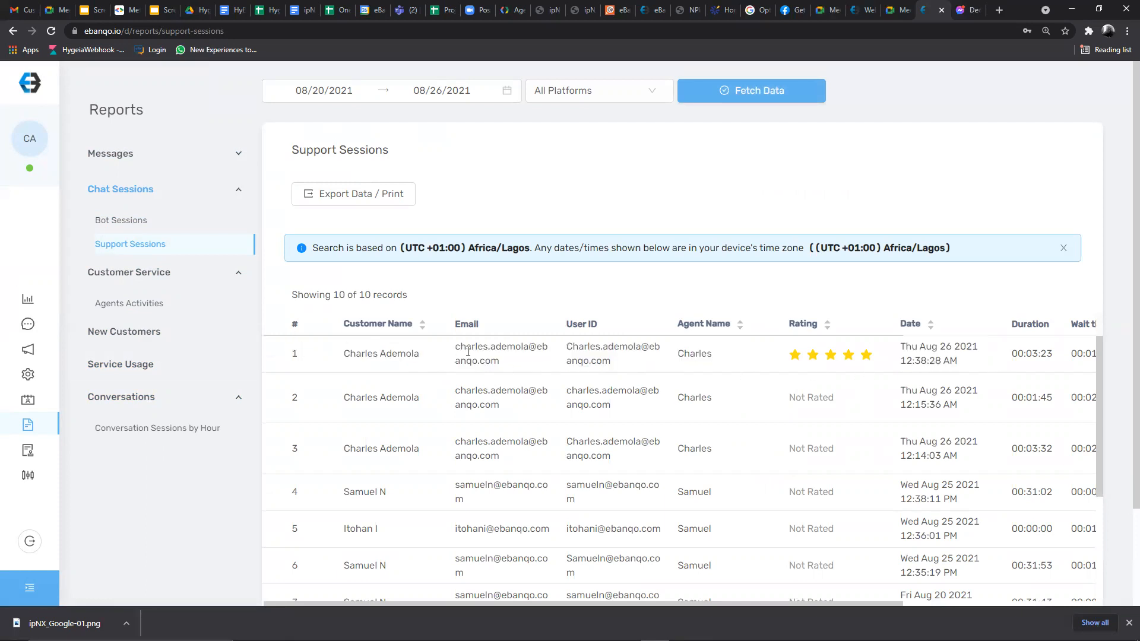
scroll(468, 352, right, 3)
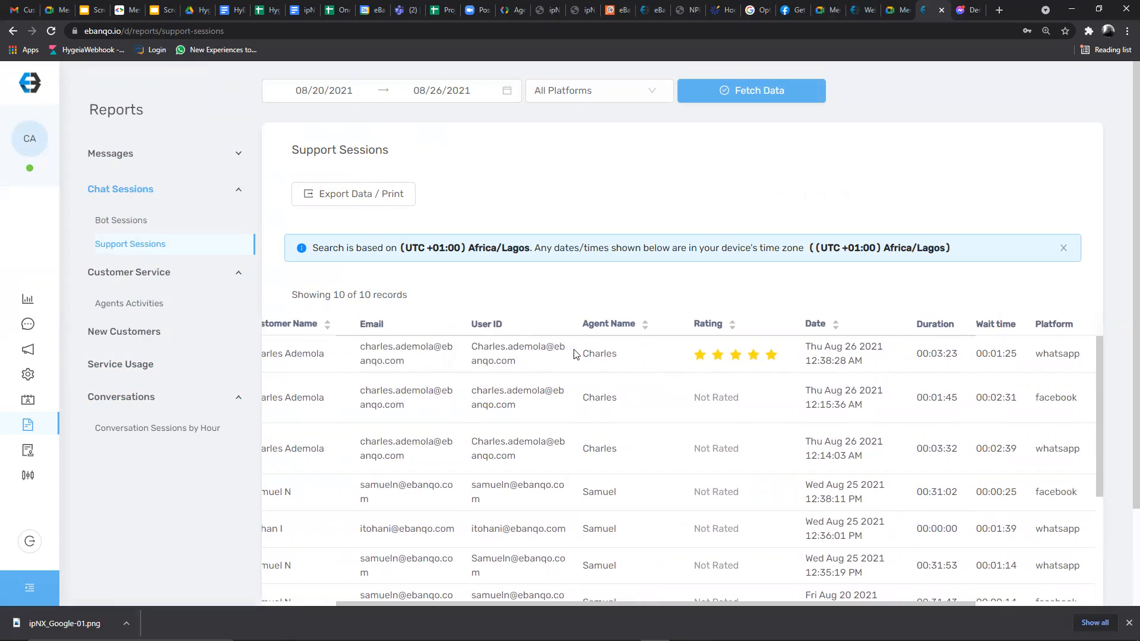
drag(579, 354, 647, 355)
drag(806, 347, 868, 366)
scroll(891, 374, right, 5)
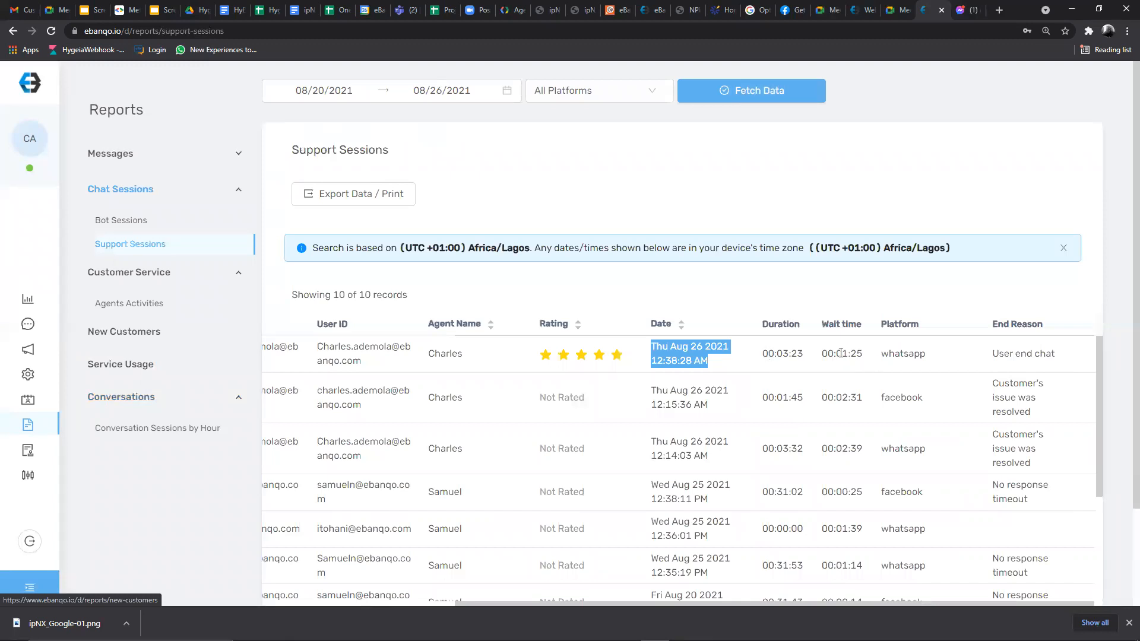
drag(836, 354, 864, 358)
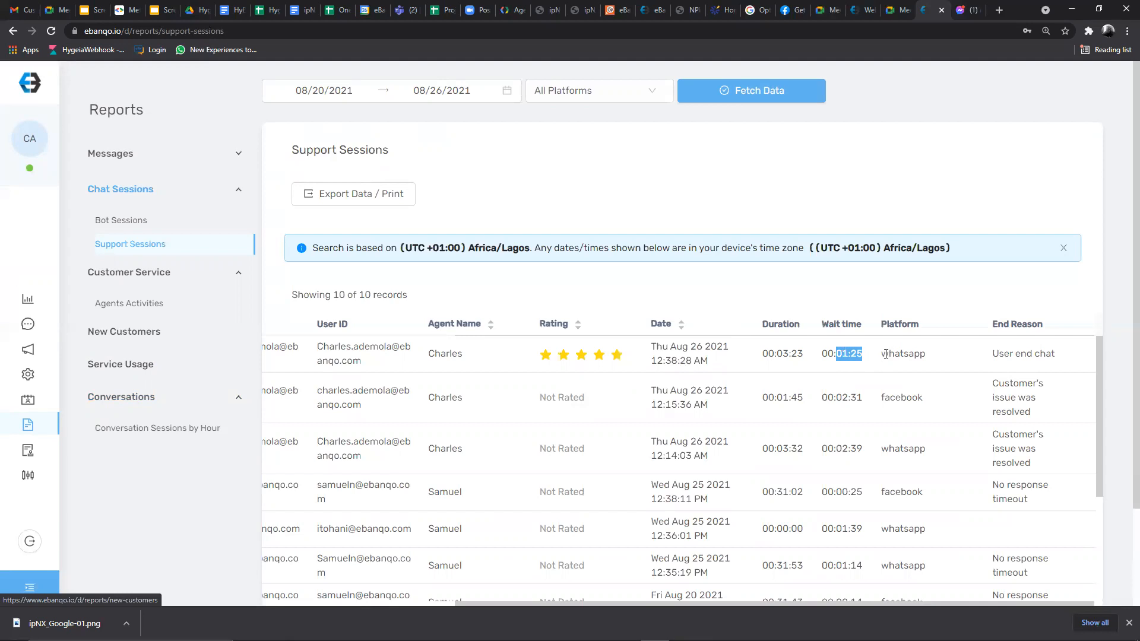
drag(882, 354, 1059, 360)
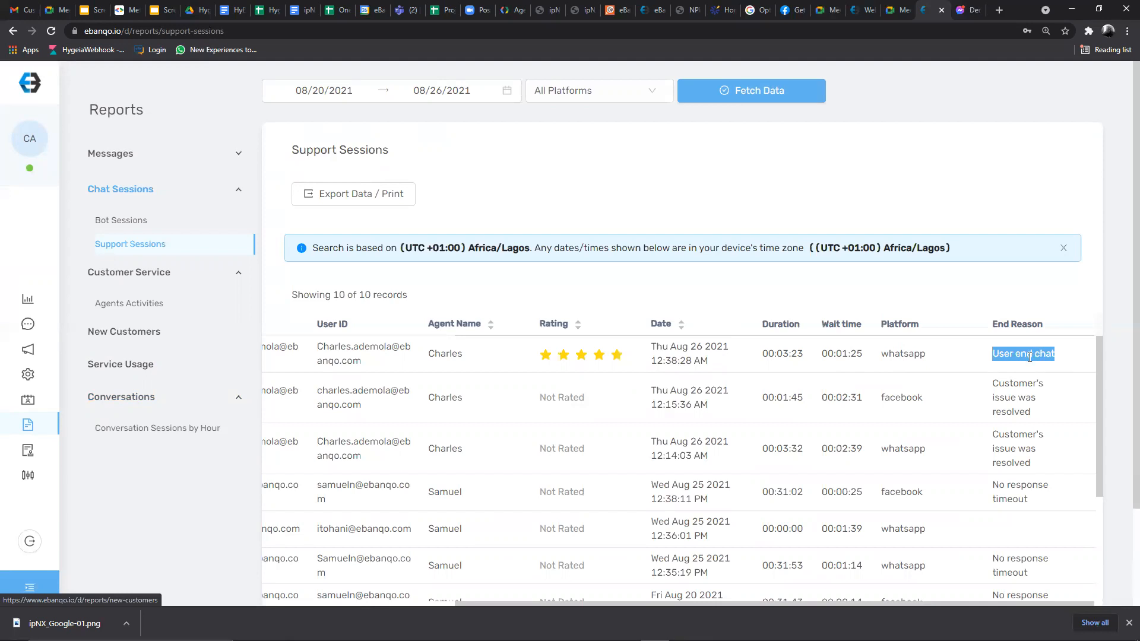
click(999, 368)
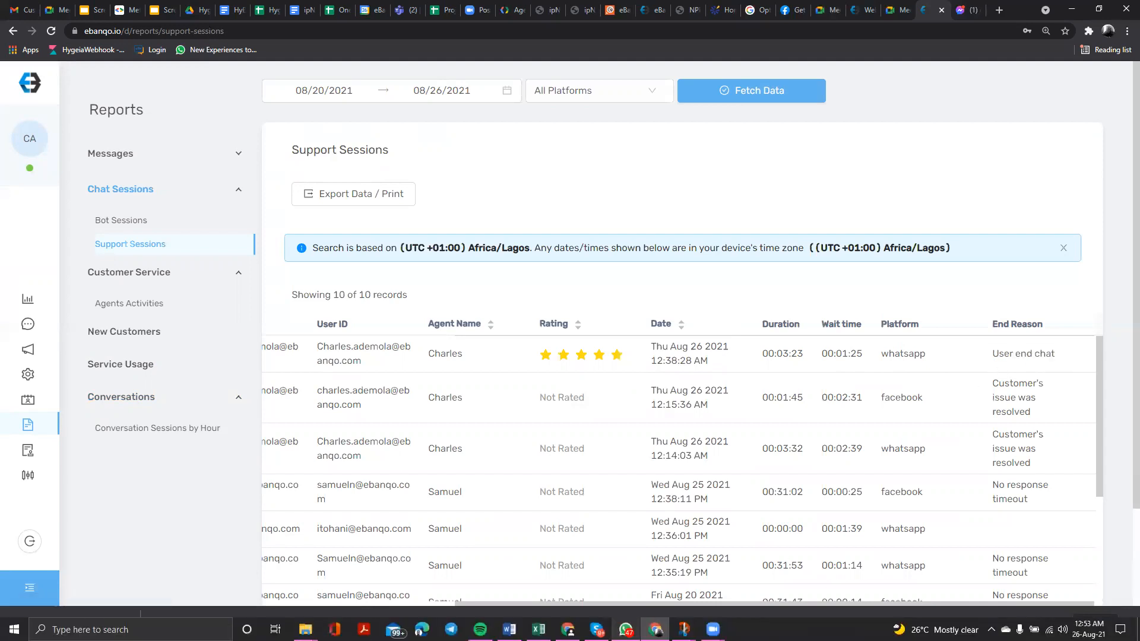
click(625, 632)
scroll(470, 346, up, 10)
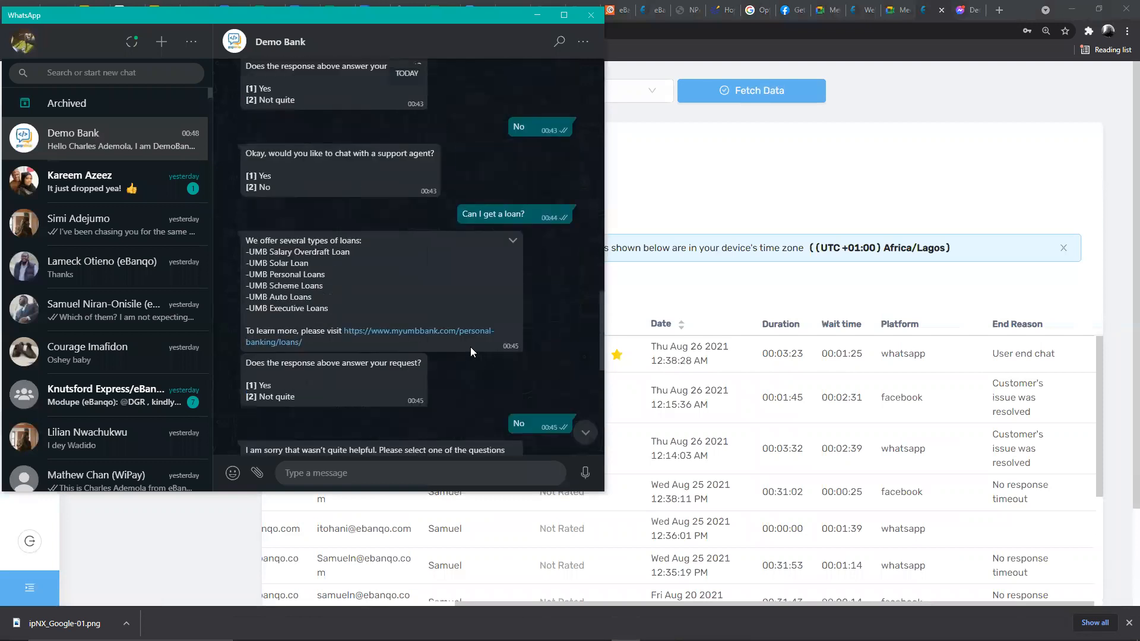
scroll(467, 336, up, 10)
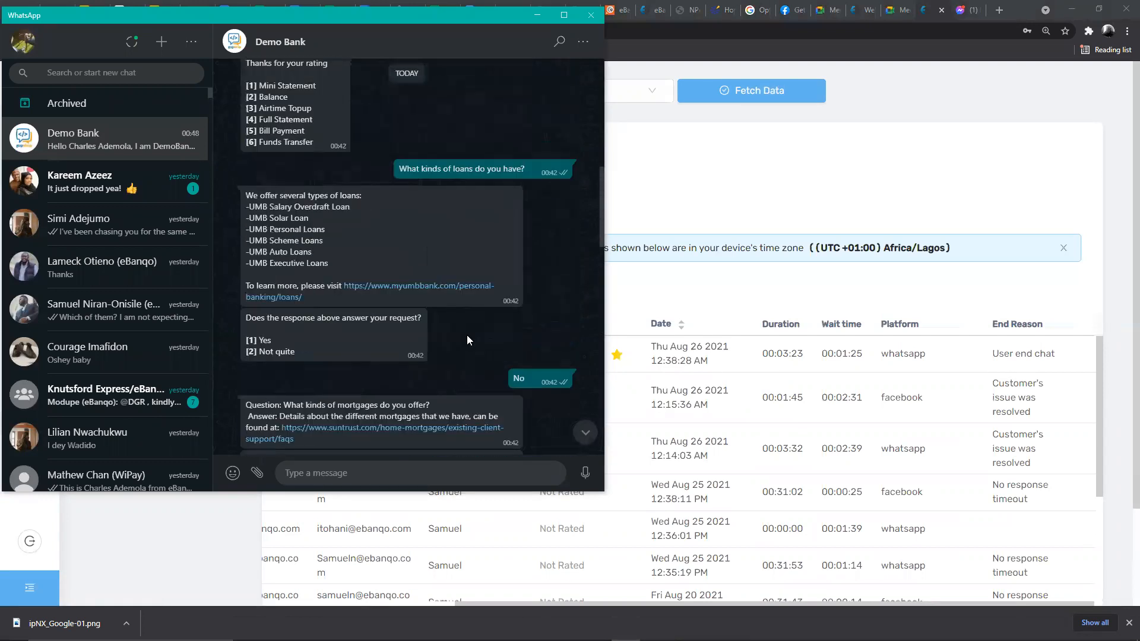
scroll(467, 340, up, 3)
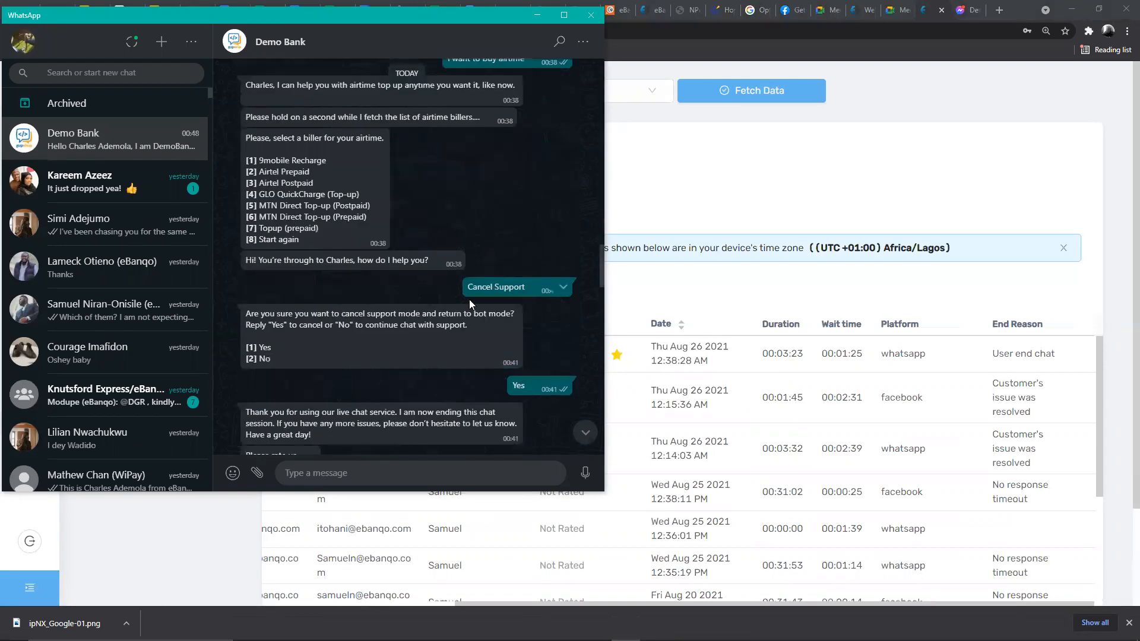
drag(469, 287, 529, 287)
click(533, 209)
click(656, 346)
- Scroll the Support Sessions table back left and highlight the second session's details
scroll(401, 400, left, 4)
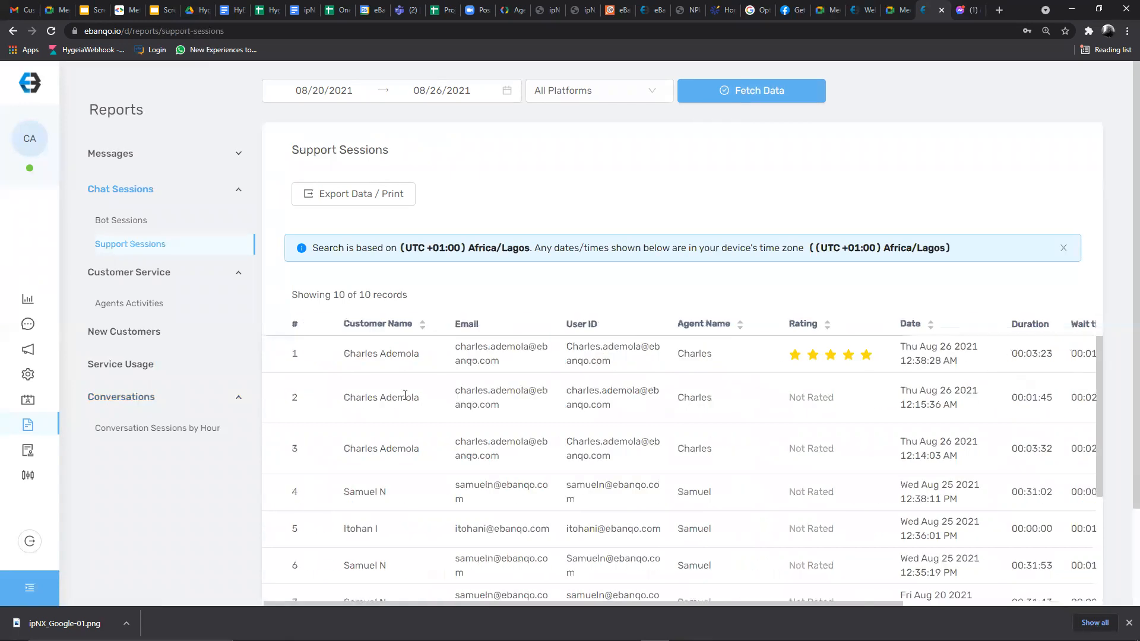
scroll(363, 356, down, 3)
scroll(360, 380, up, 3)
drag(341, 405, 976, 427)
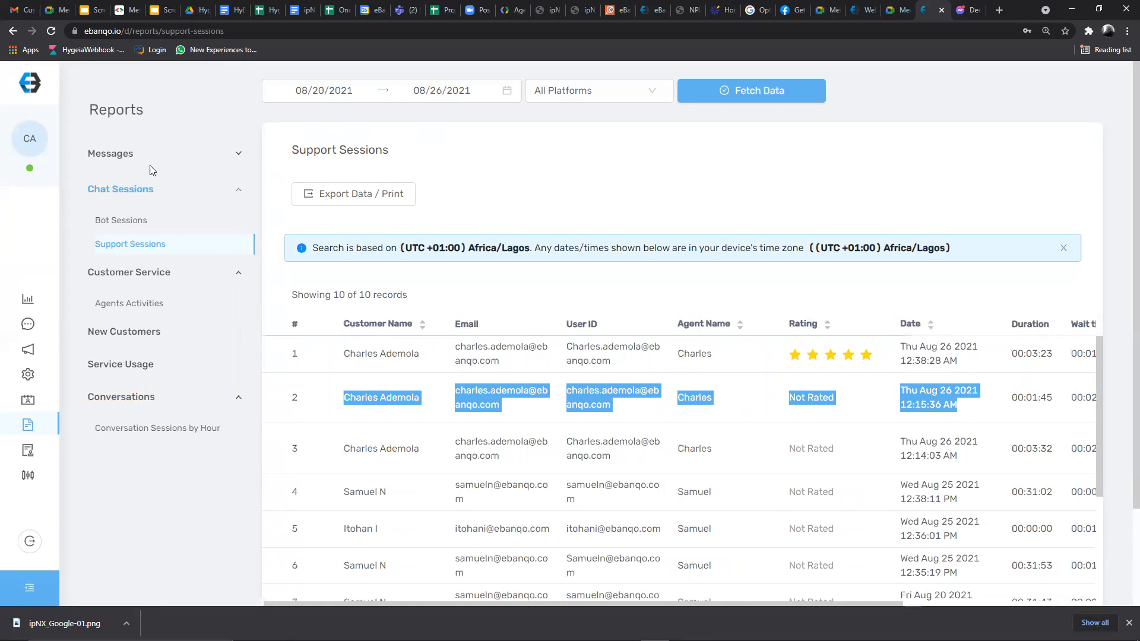
- Fetch the Agents Activities report and check the top agent's 02:12 wait, login and 08:40 chat times
click(124, 304)
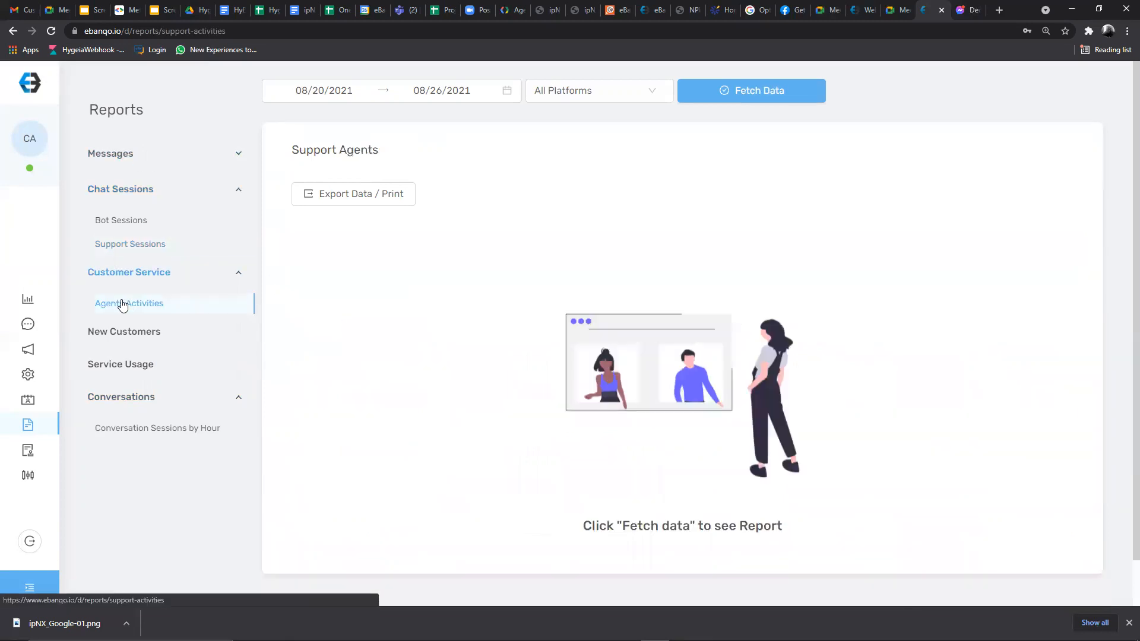
click(722, 90)
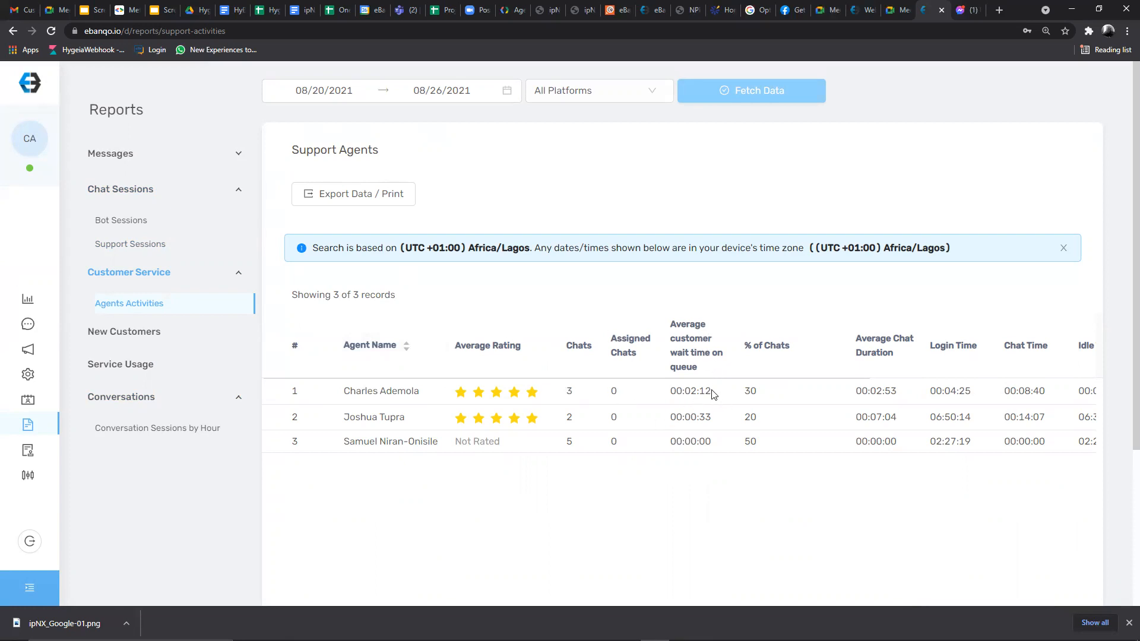
drag(686, 391, 731, 394)
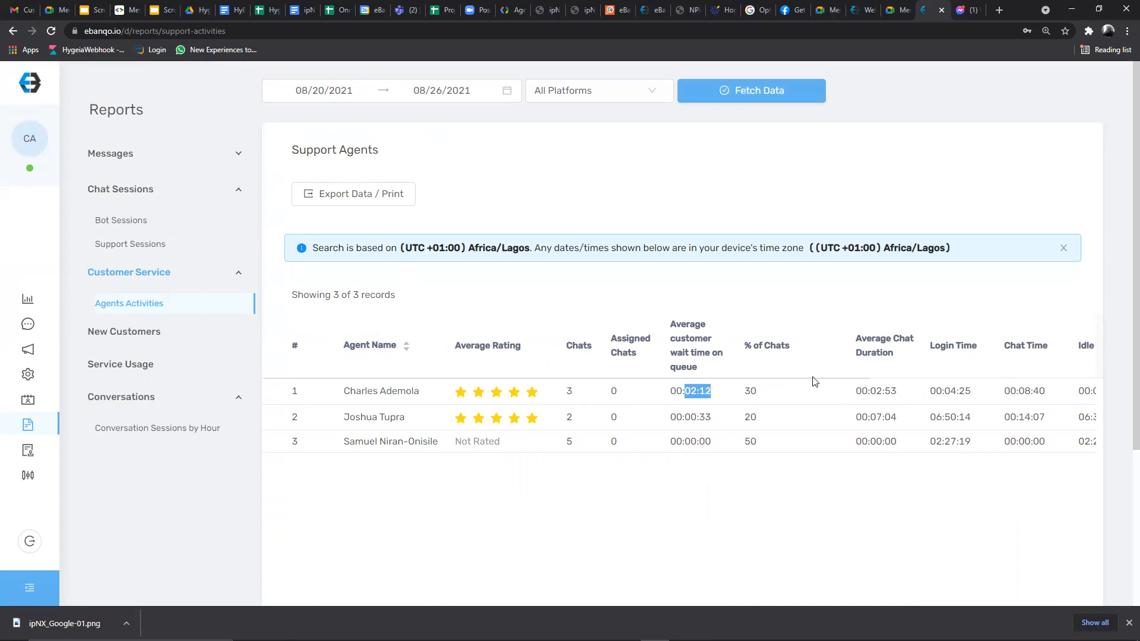
scroll(815, 381, right, 5)
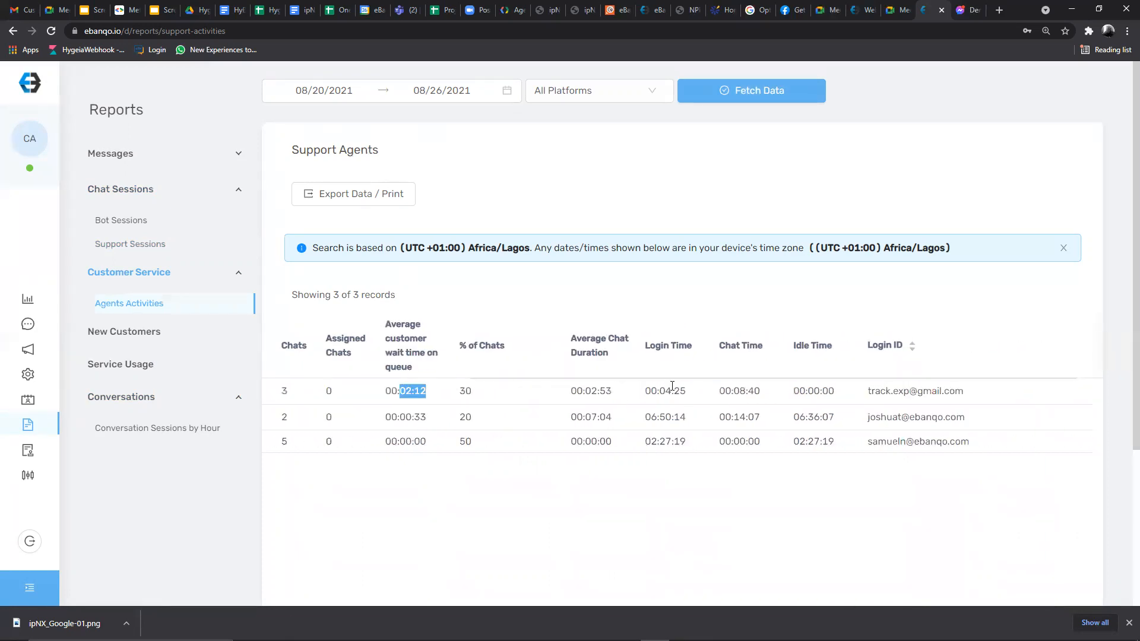
drag(665, 389, 689, 396)
drag(734, 391, 760, 392)
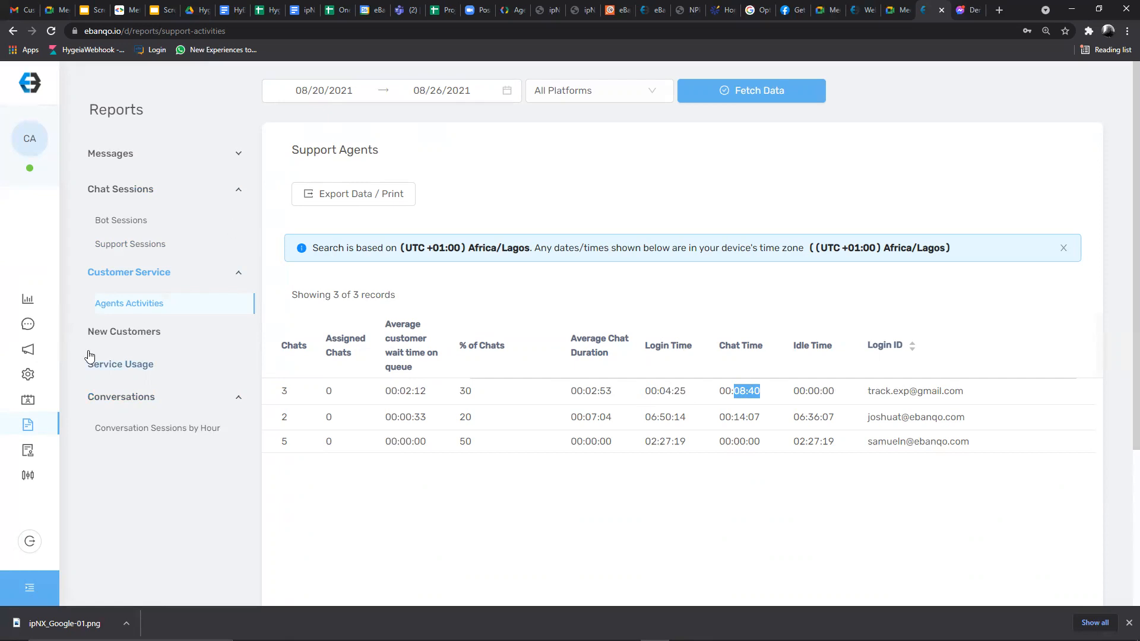
- Open the Dashboard and check its 08/01/2021–08/31/2021 date range, leaving it unchanged
click(27, 299)
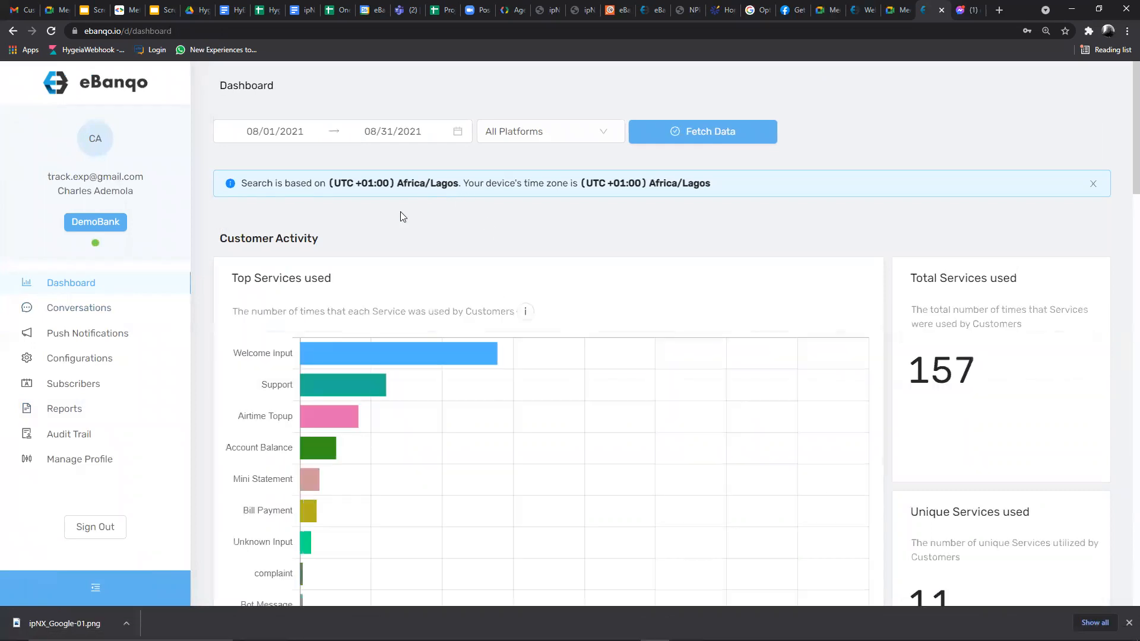
scroll(371, 243, down, 2)
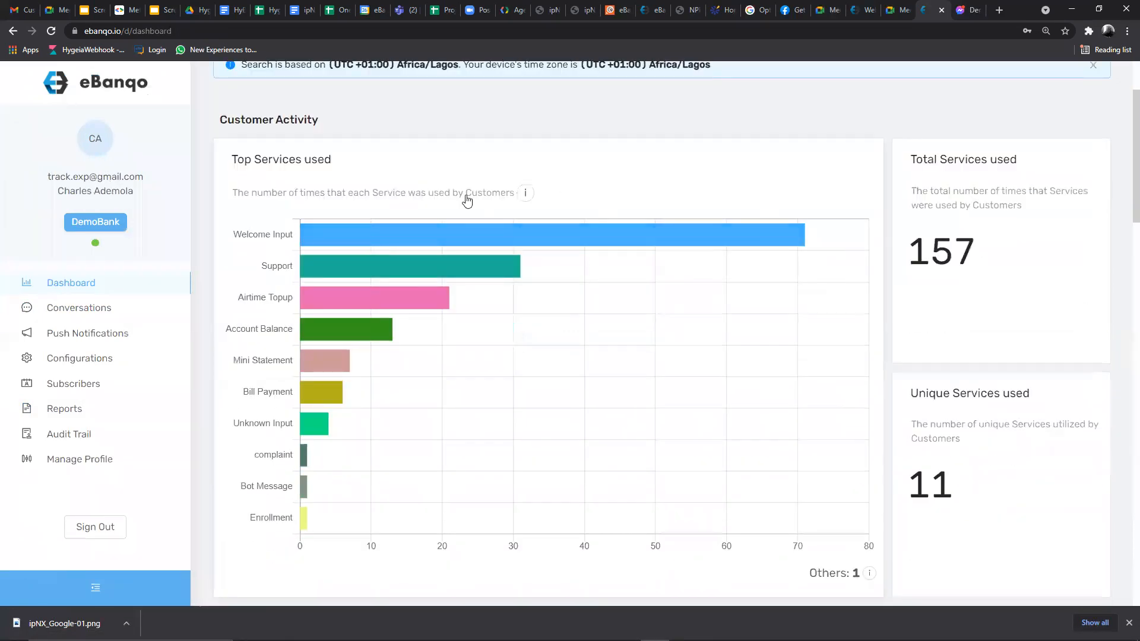
scroll(444, 157, up, 2)
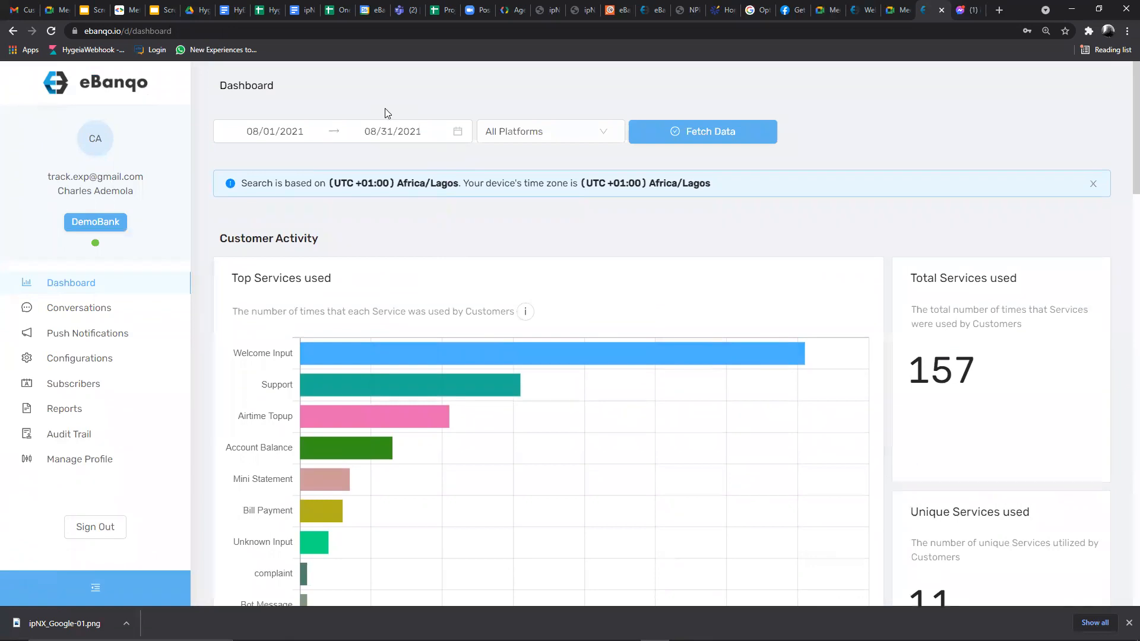
click(276, 131)
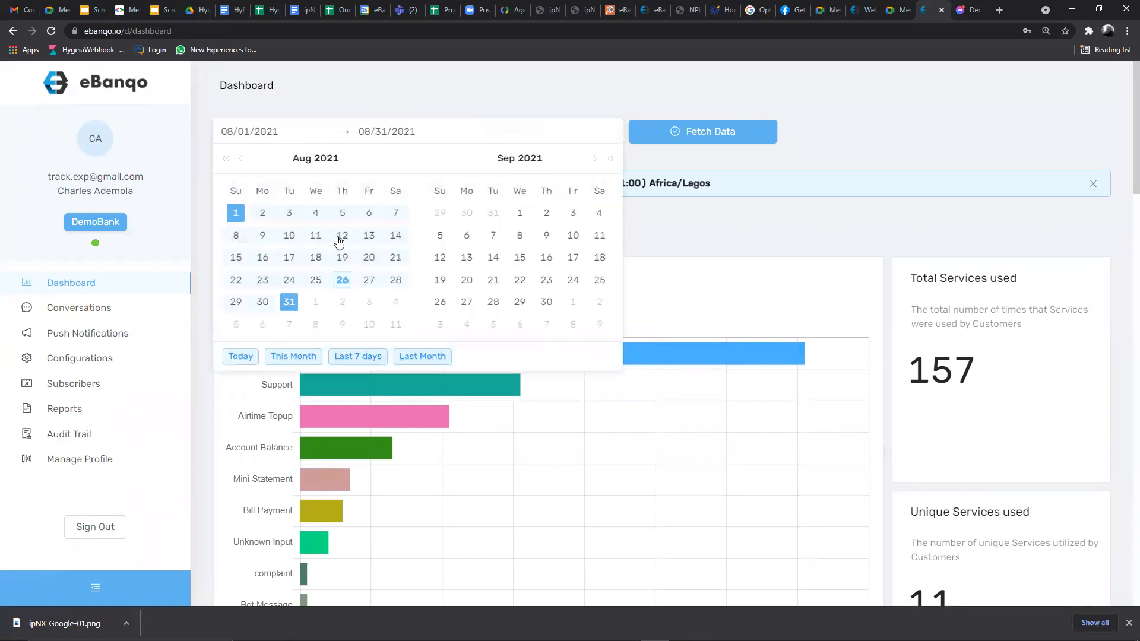
click(733, 237)
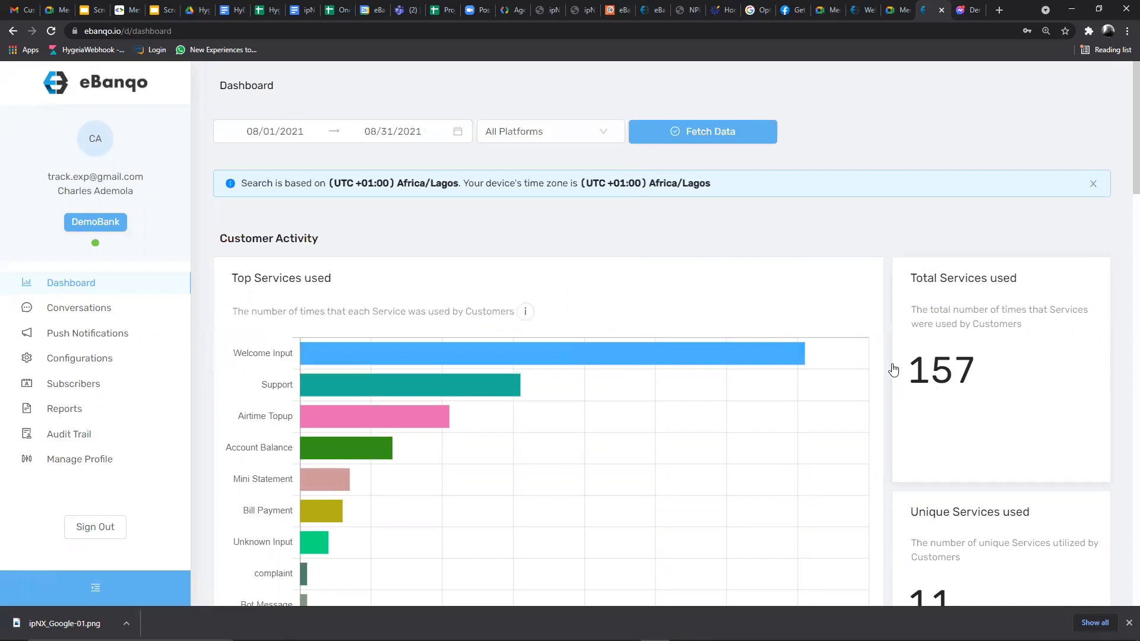
- Review the services used, customers and messages charts, down to Messages by Knowledge Base
scroll(941, 309, down, 3)
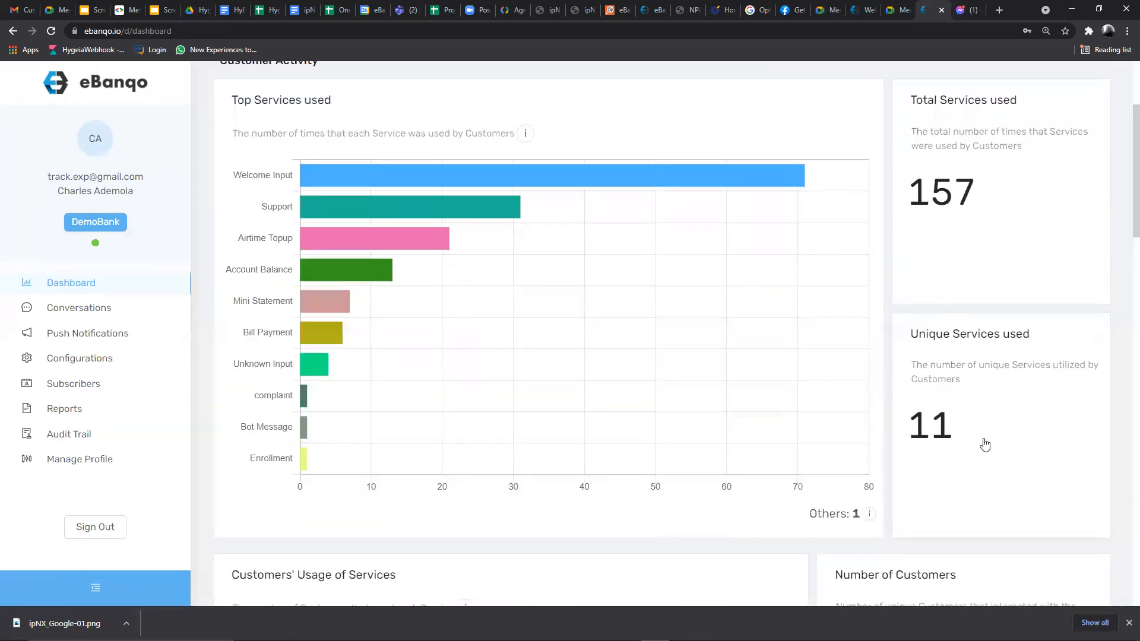
scroll(902, 389, down, 4)
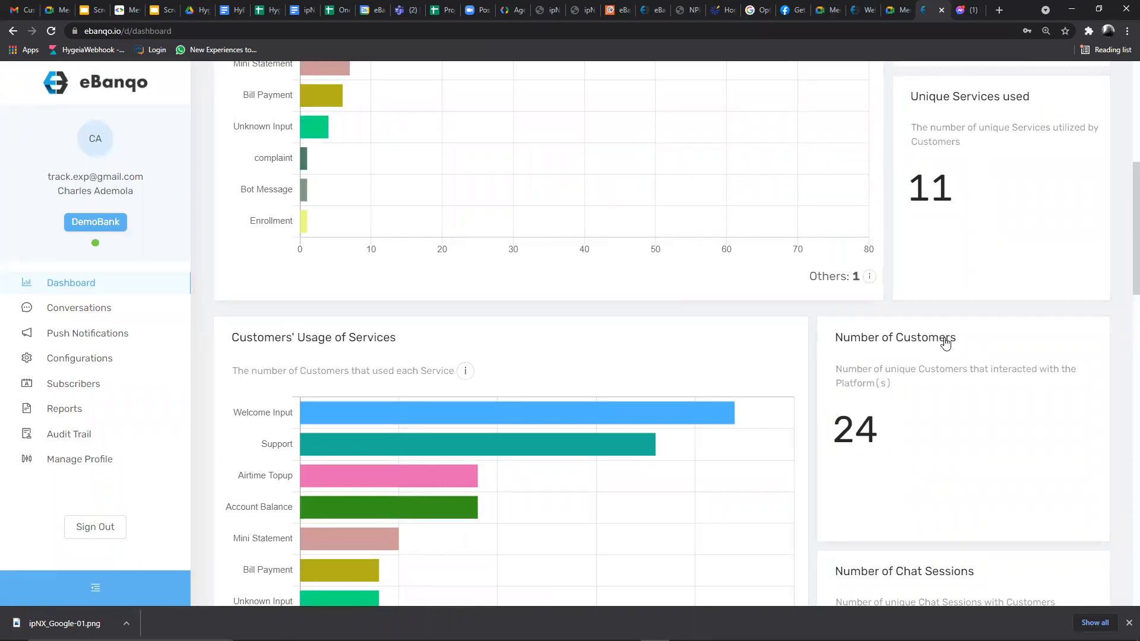
scroll(945, 343, down, 4)
scroll(916, 369, down, 4)
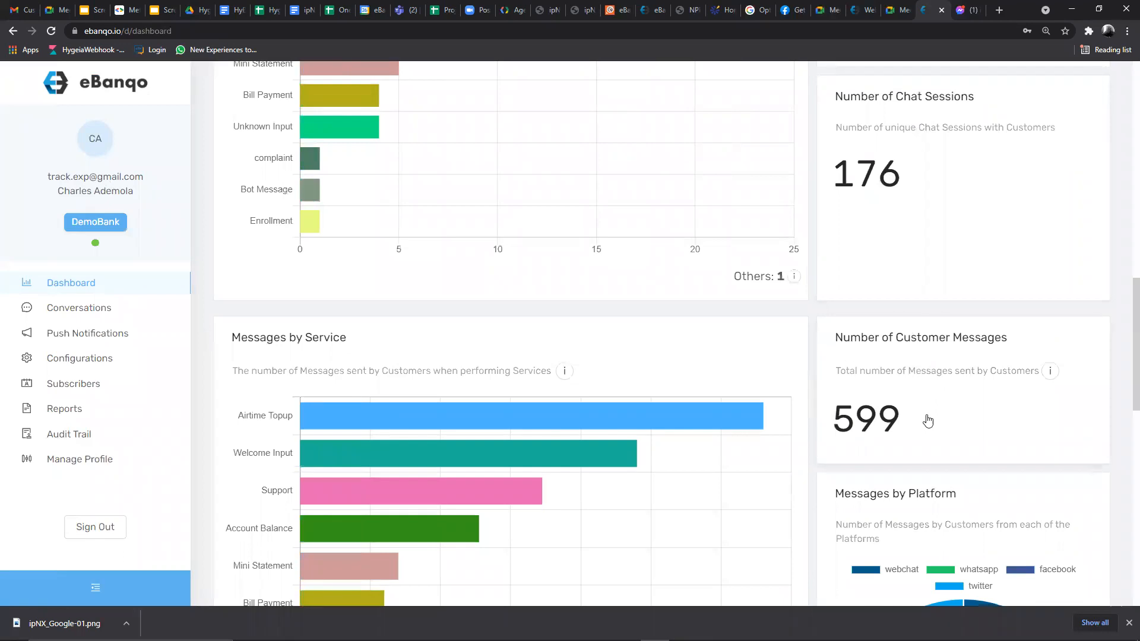
scroll(868, 338, down, 5)
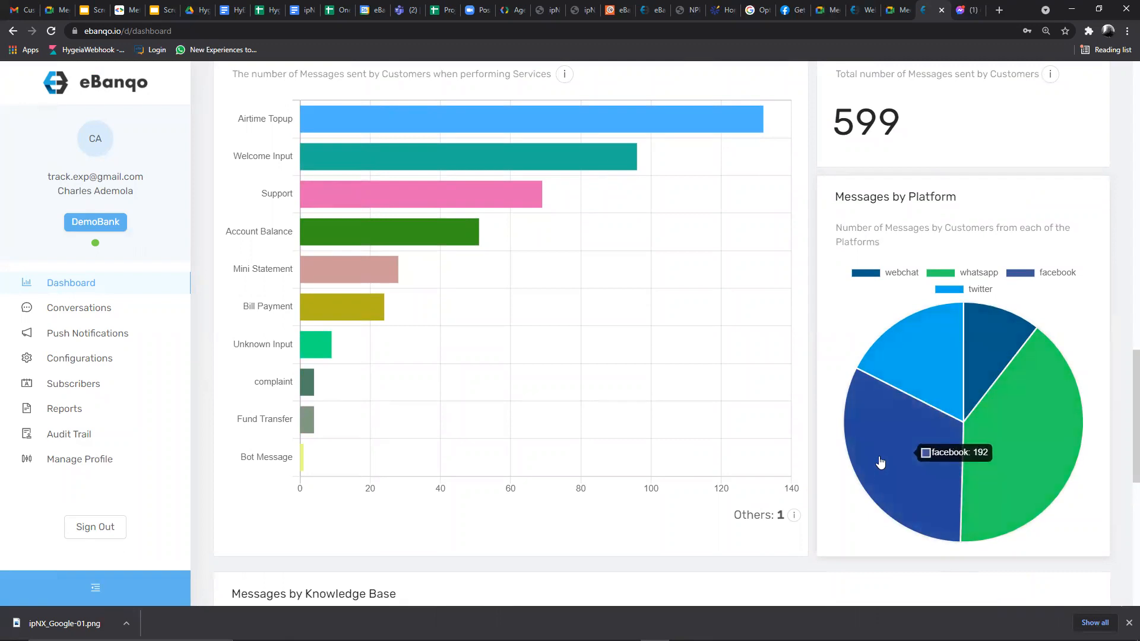
scroll(854, 405, down, 4)
scroll(855, 400, down, 5)
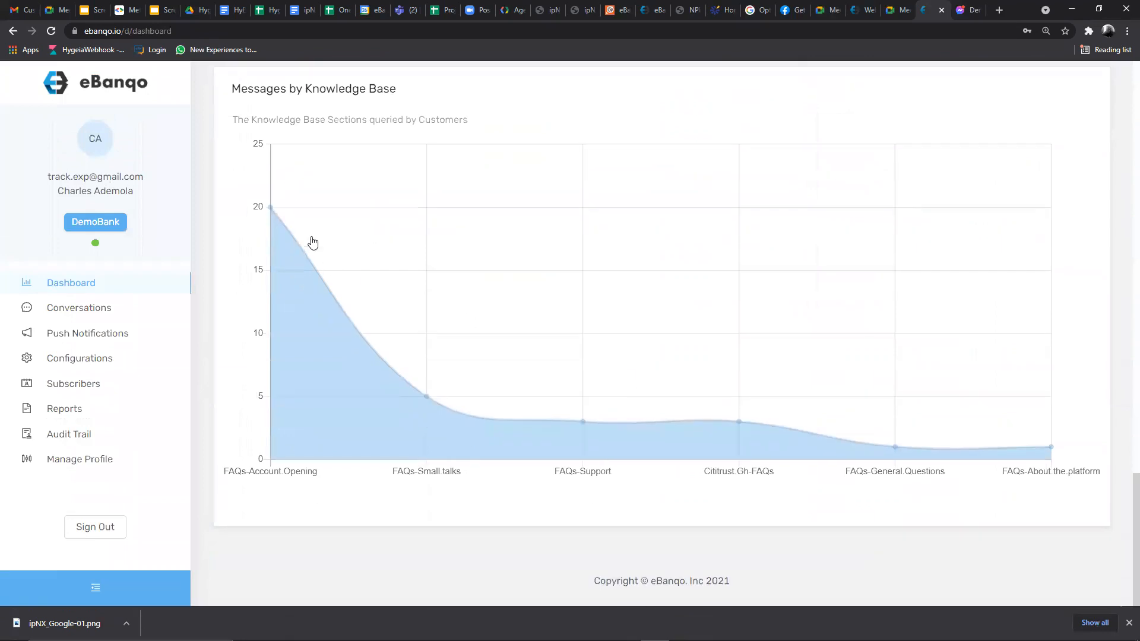